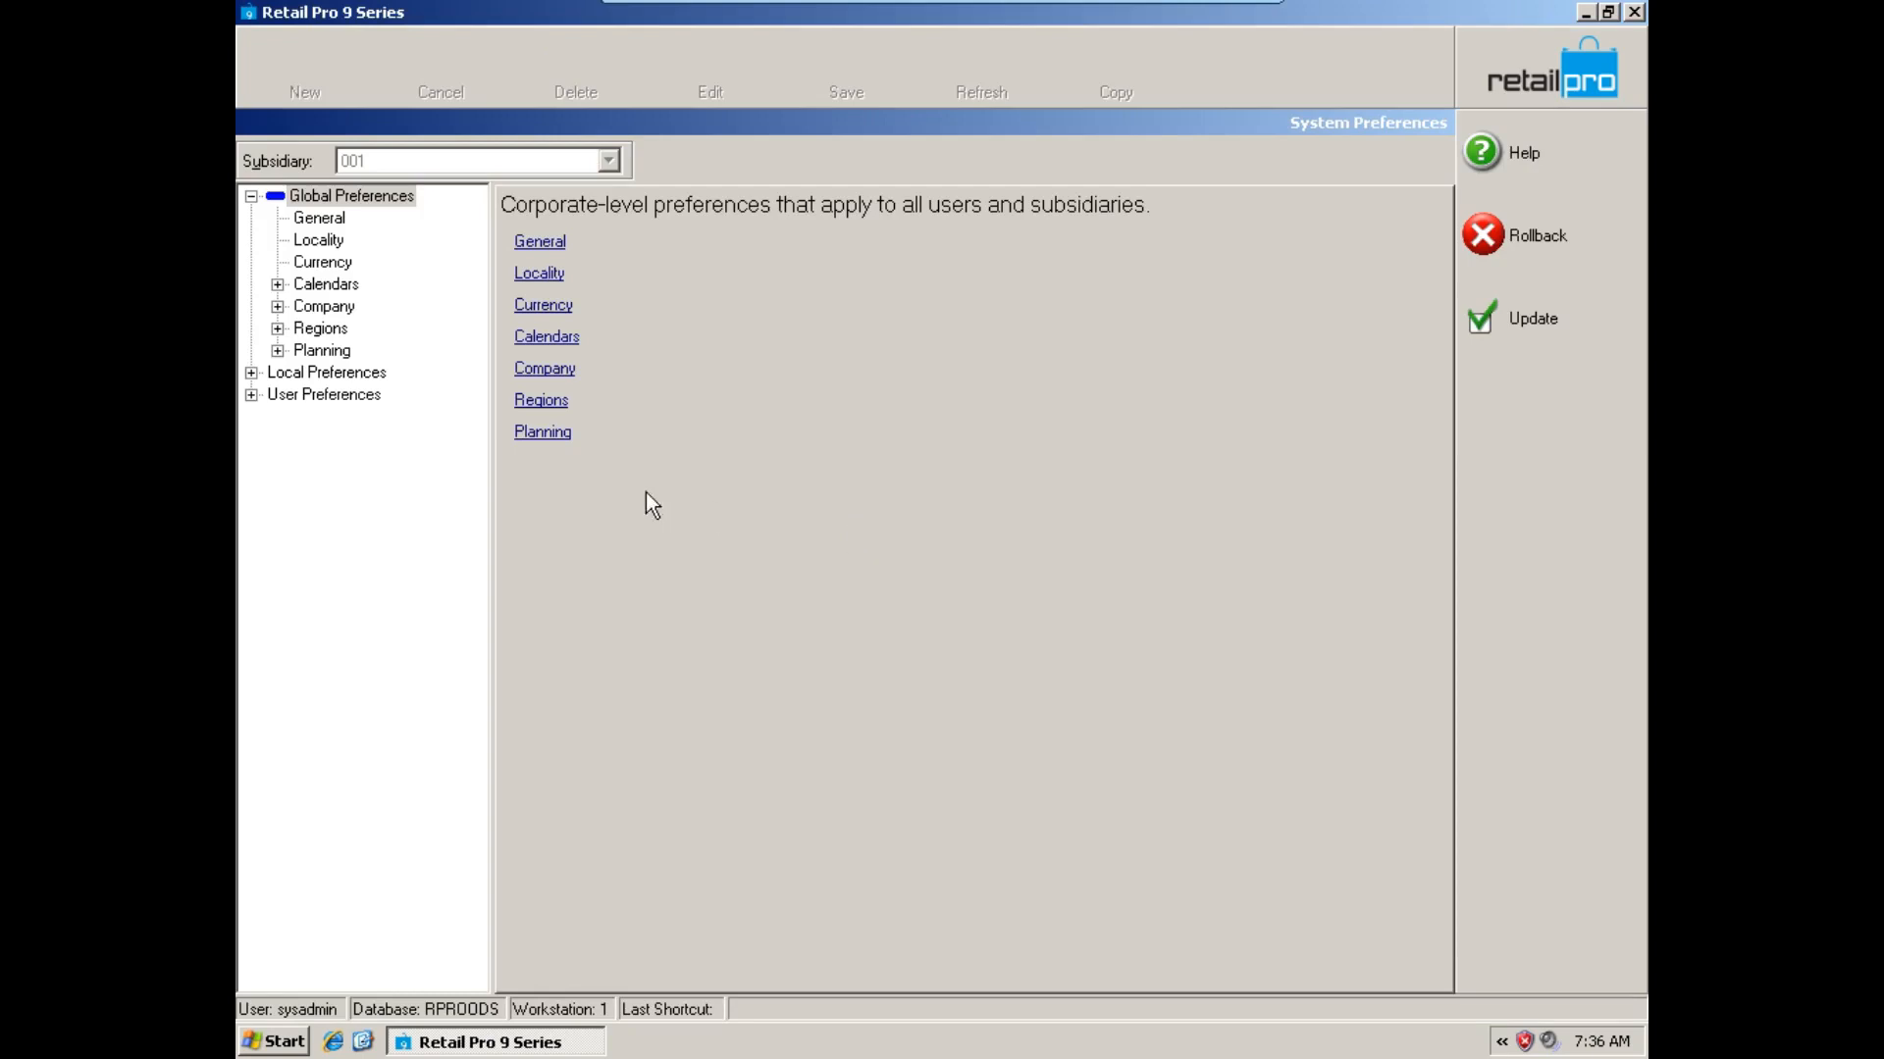
Enable Sub Location in the local Merchandise preferences for subsidiary 001.
{"action": "left_click", "coordinate": [251, 372]}
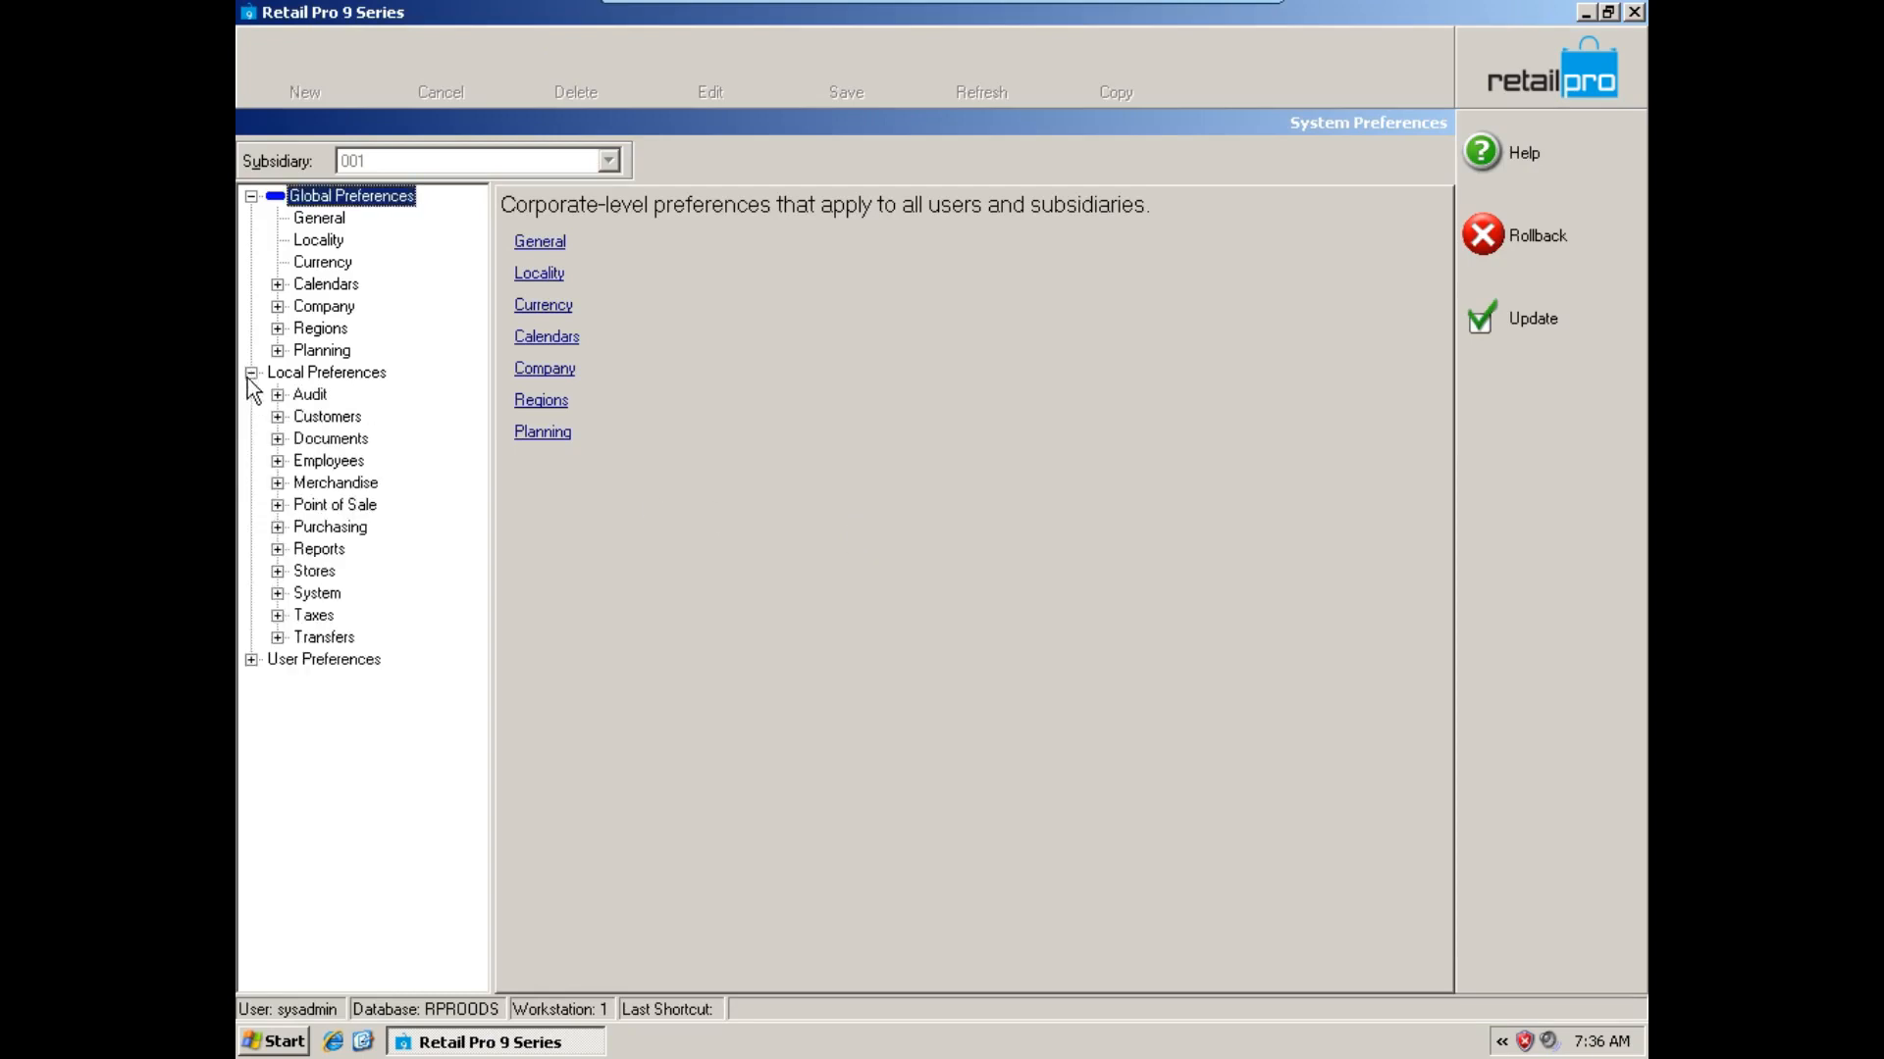
{"action": "left_click", "coordinate": [277, 484]}
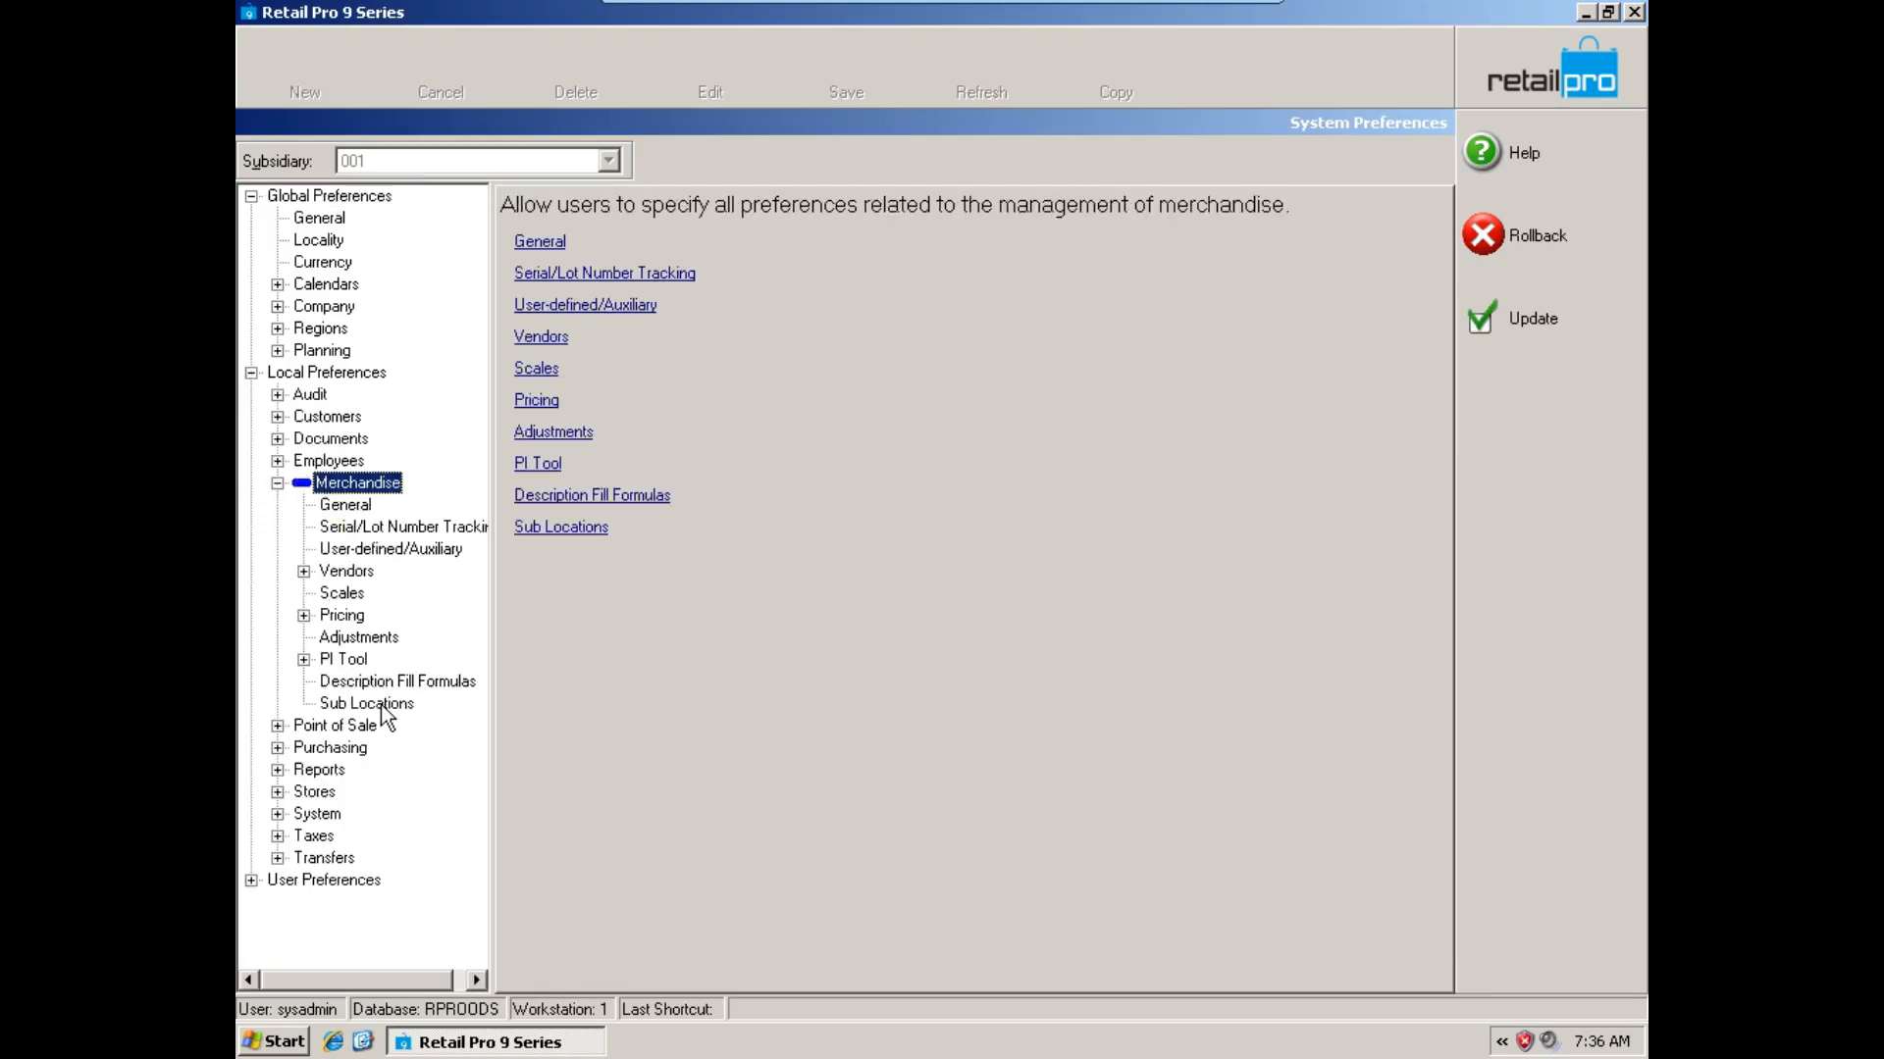
{"action": "left_click", "coordinate": [381, 704]}
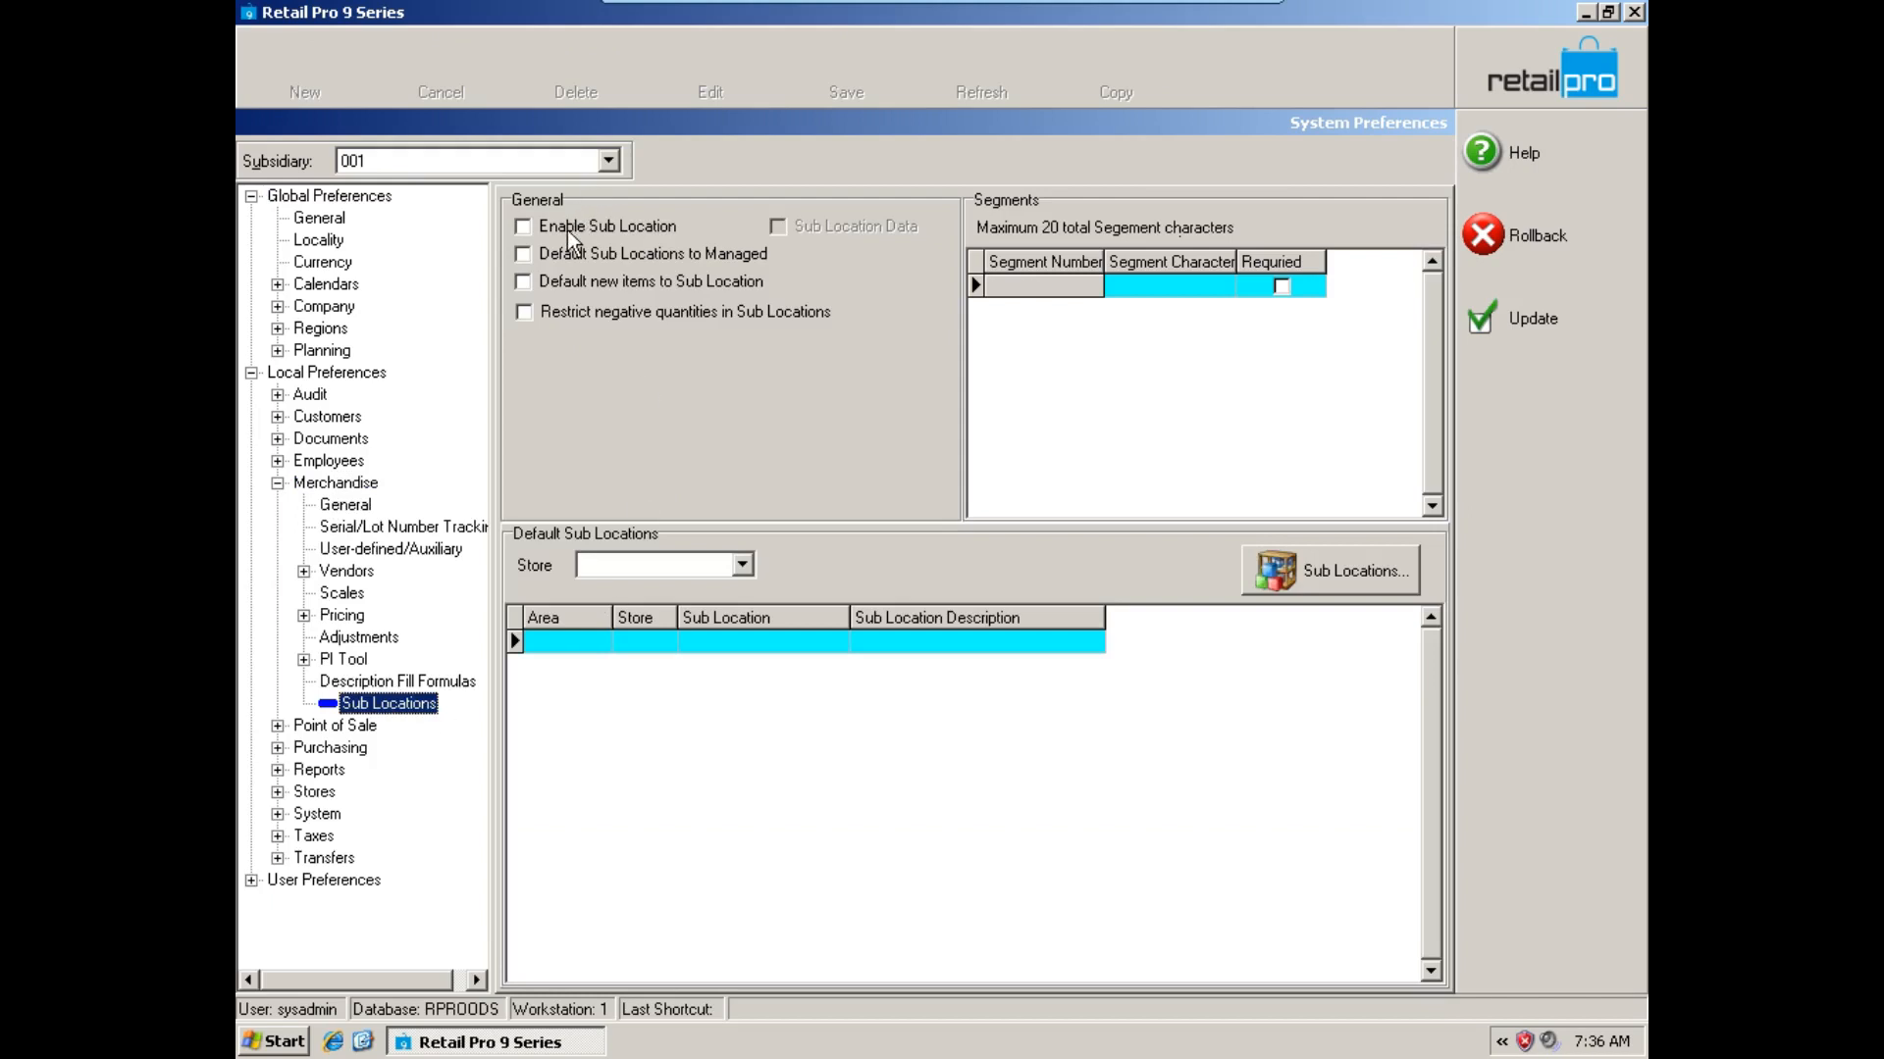
{"action": "left_click", "coordinate": [567, 230]}
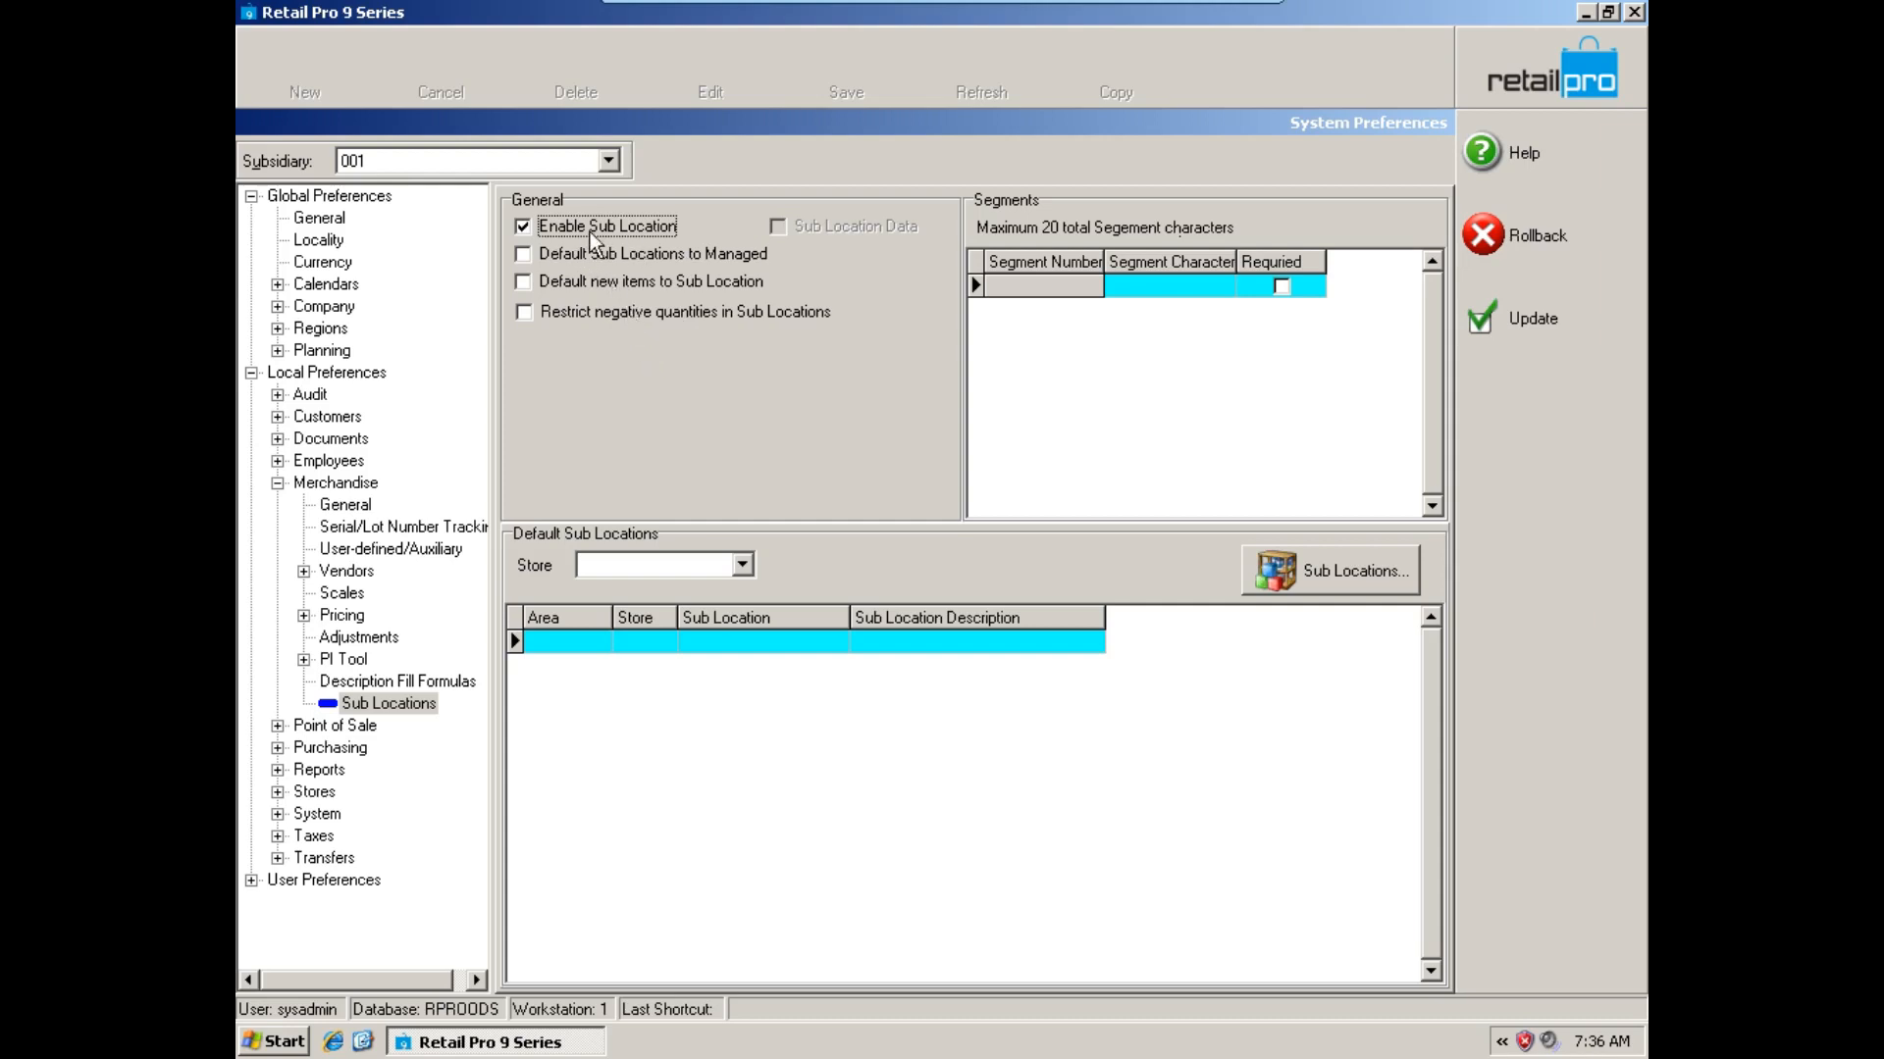
Add a required sub location segment of 7 characters, save it and leave System Preferences.
{"action": "left_click", "coordinate": [1155, 287]}
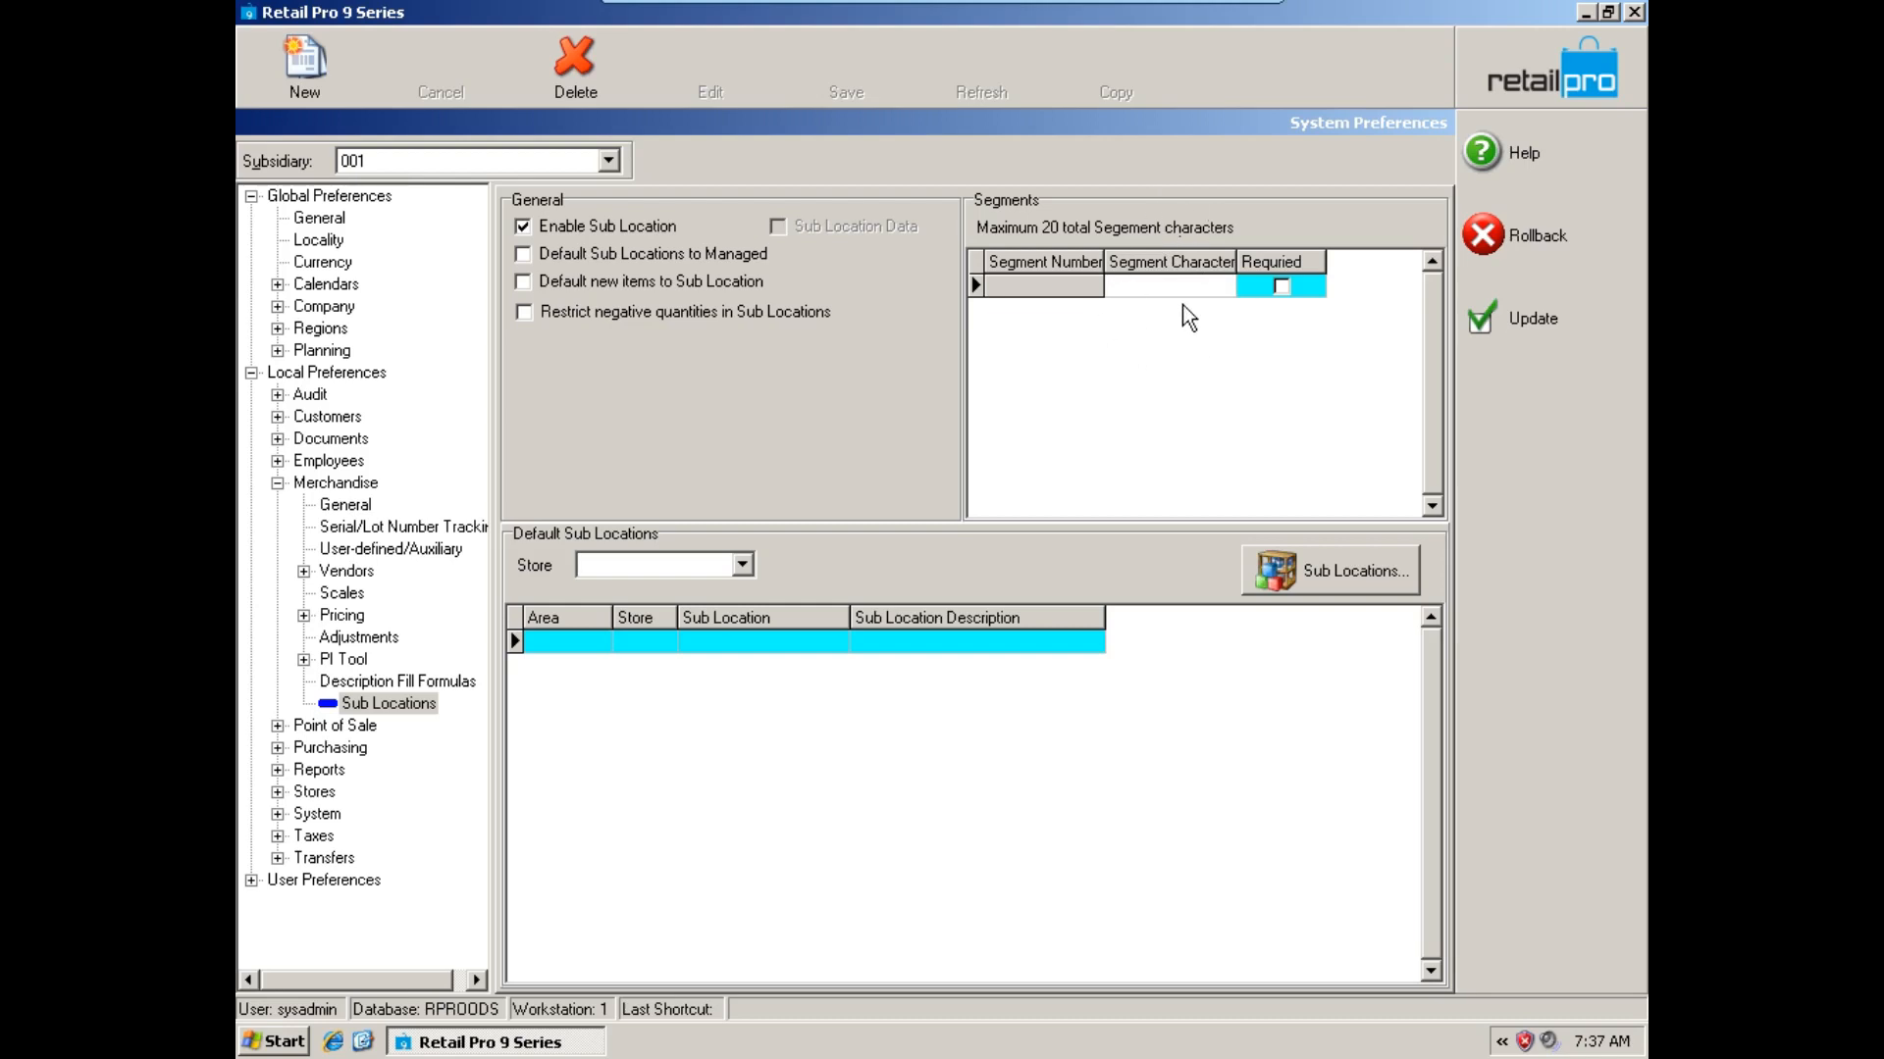
{"action": "type", "text": "7"}
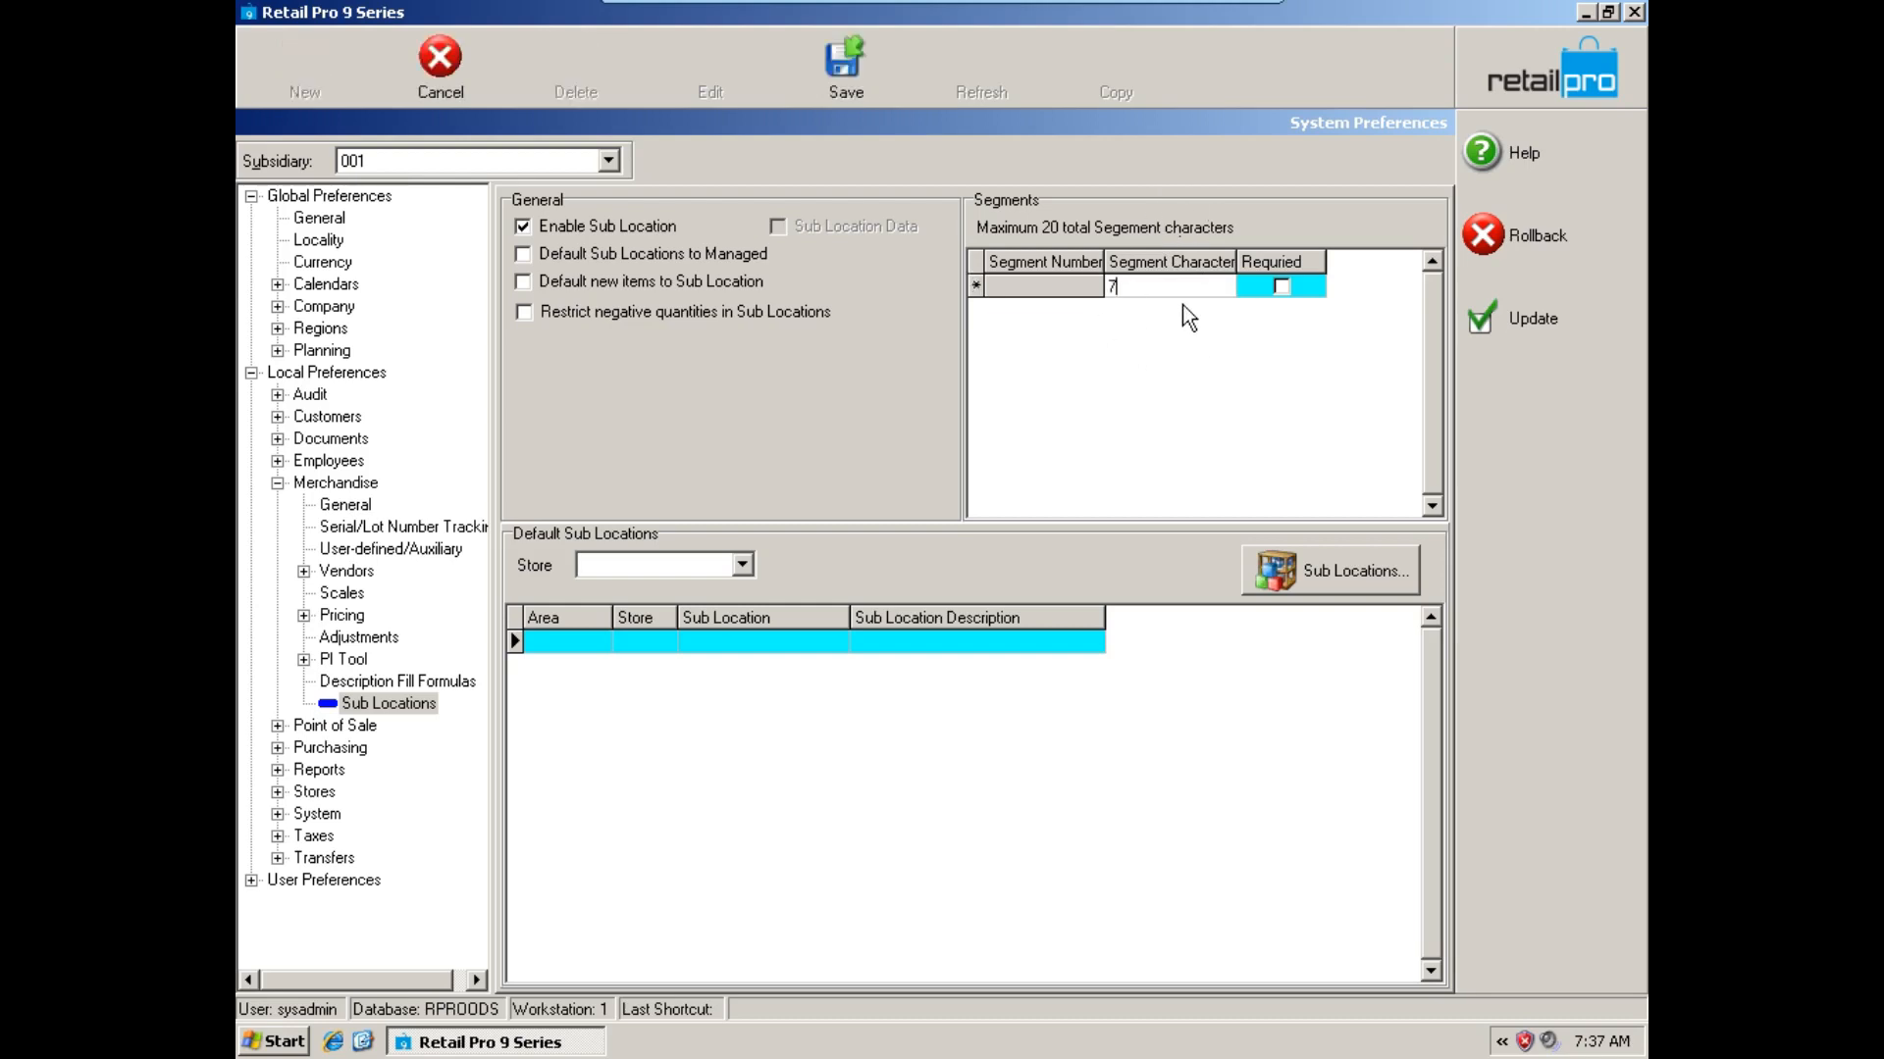
{"action": "left_click", "coordinate": [1257, 293]}
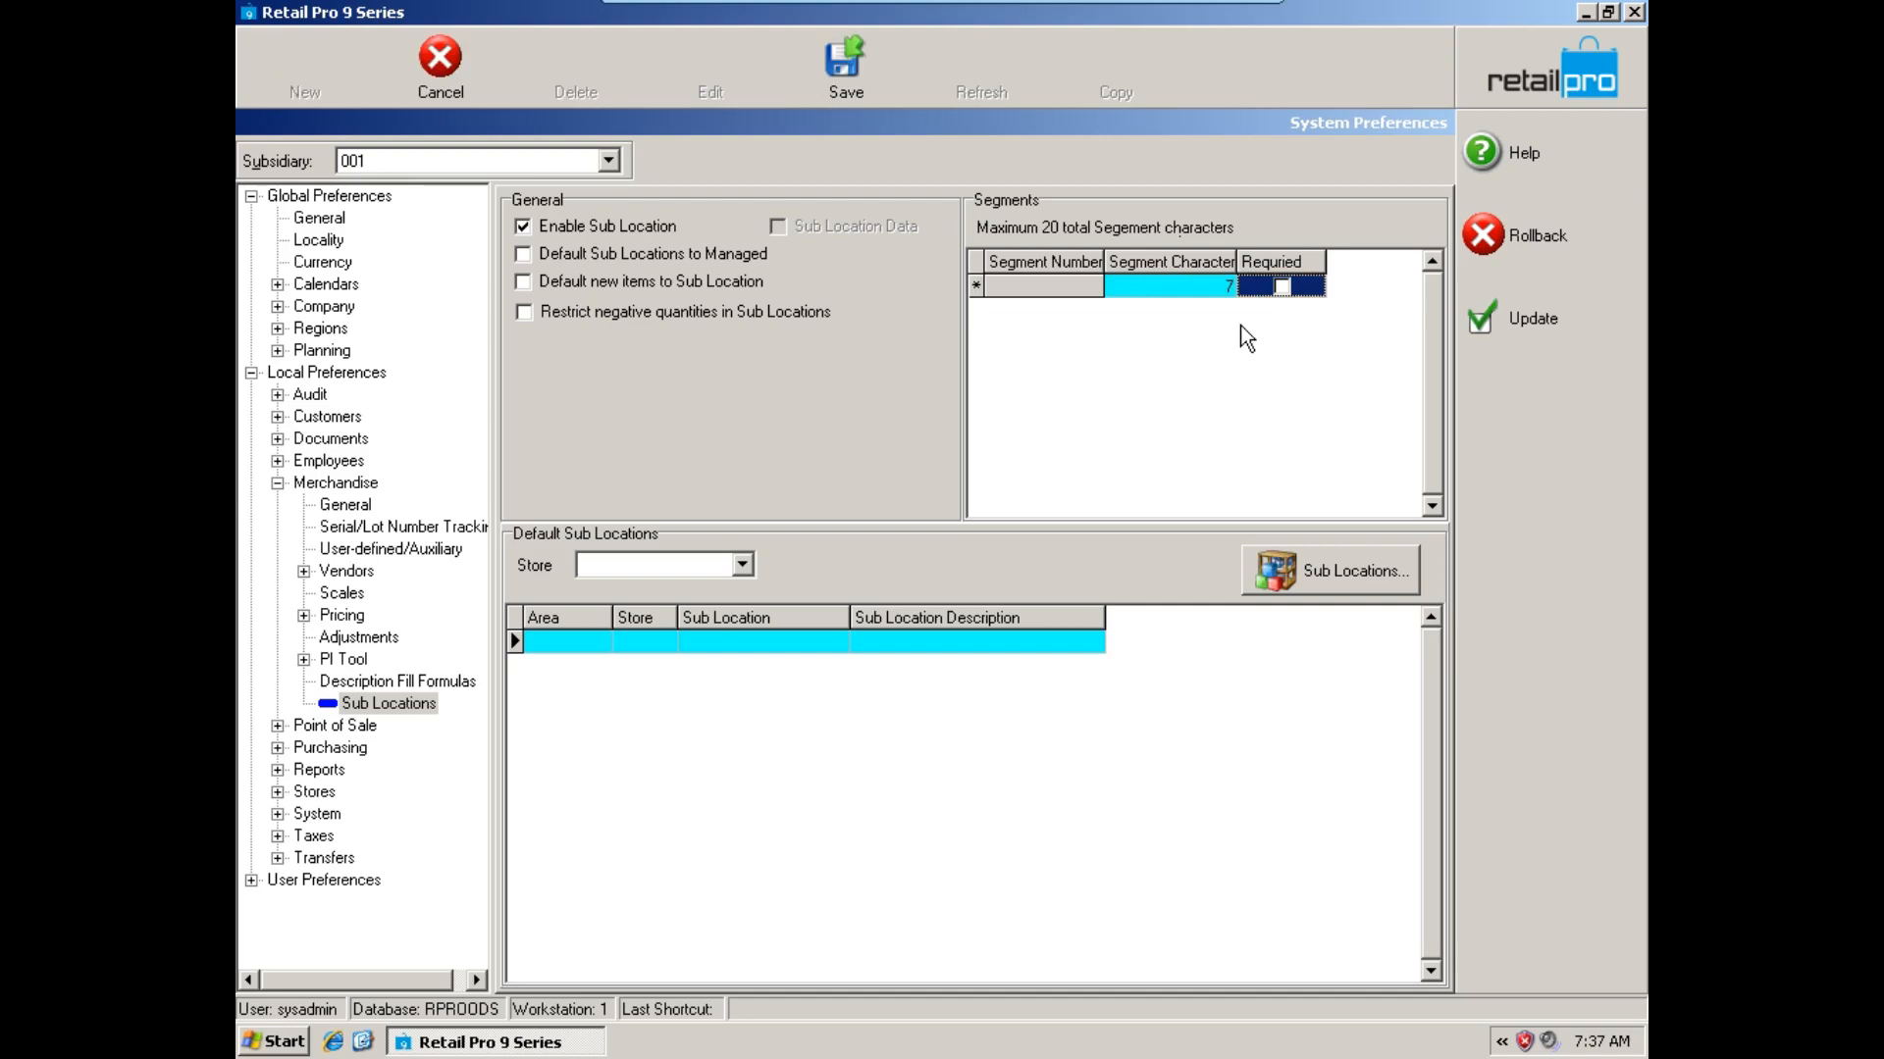
{"action": "left_click", "coordinate": [1203, 288]}
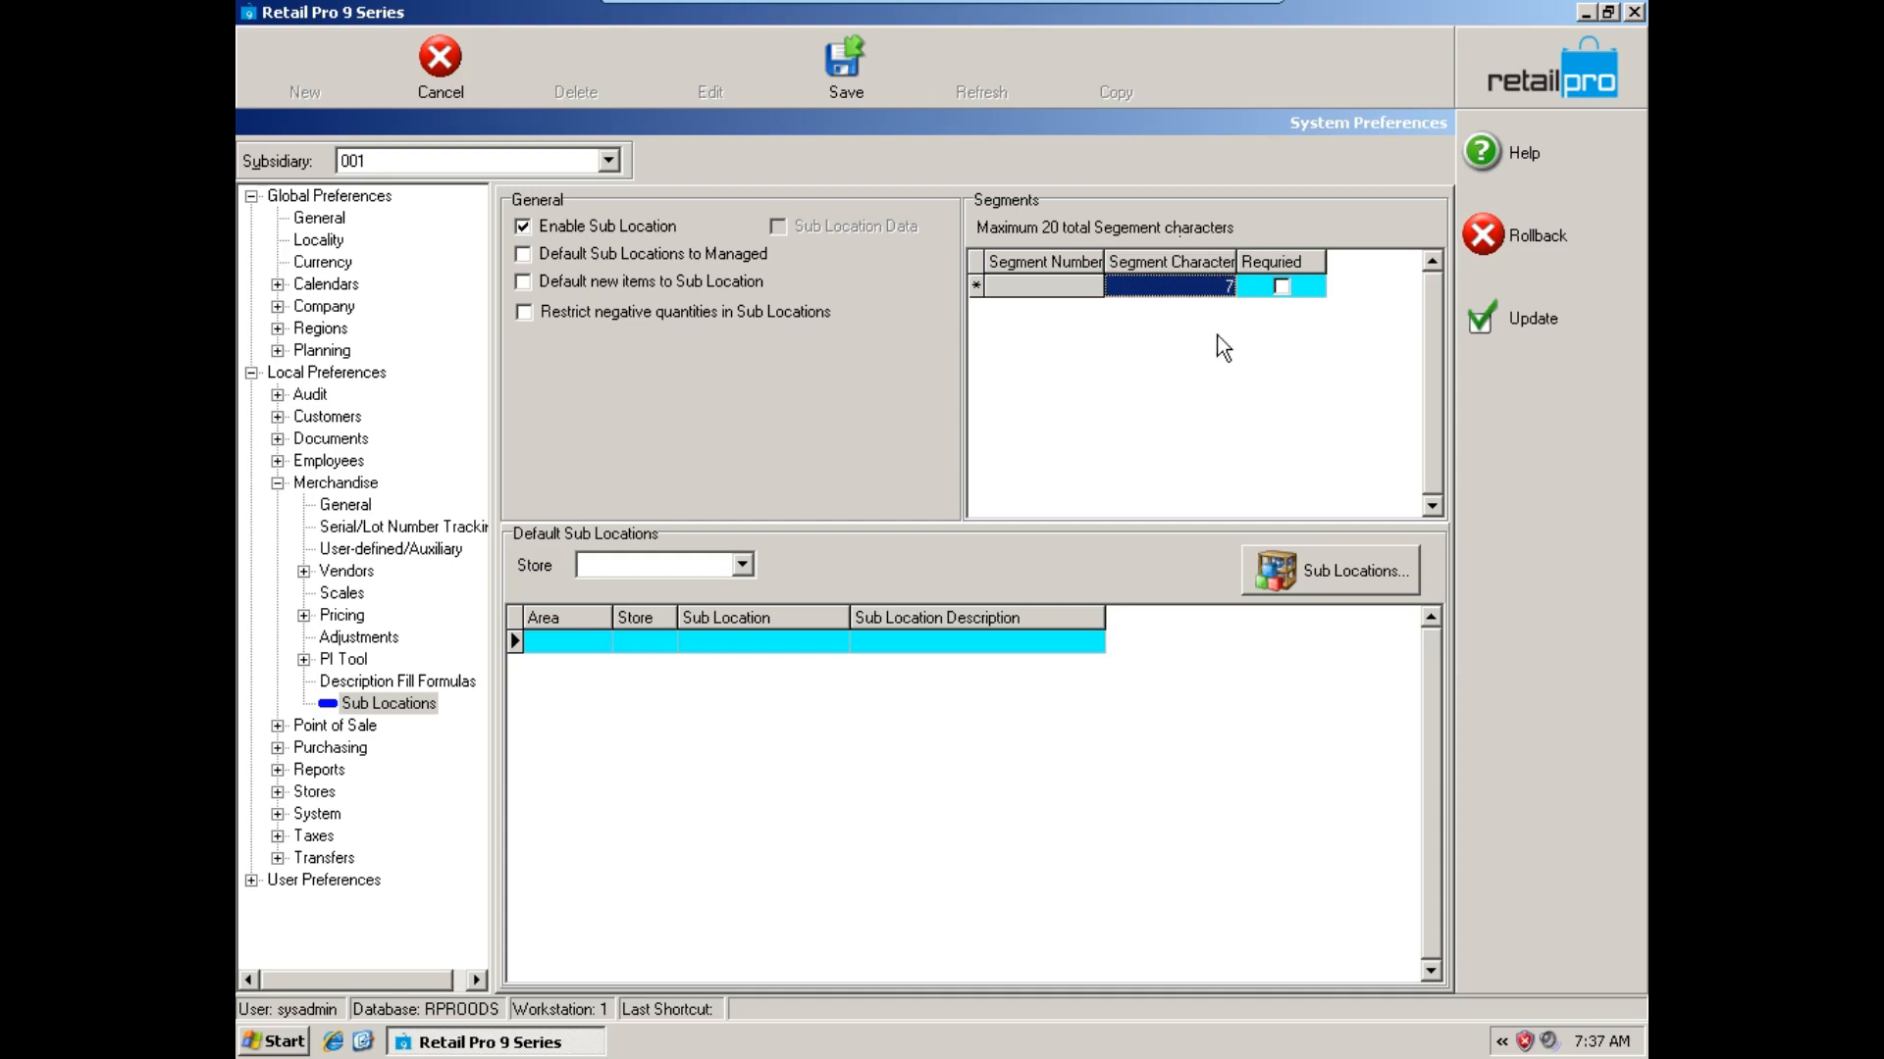
{"action": "left_click", "coordinate": [1283, 288]}
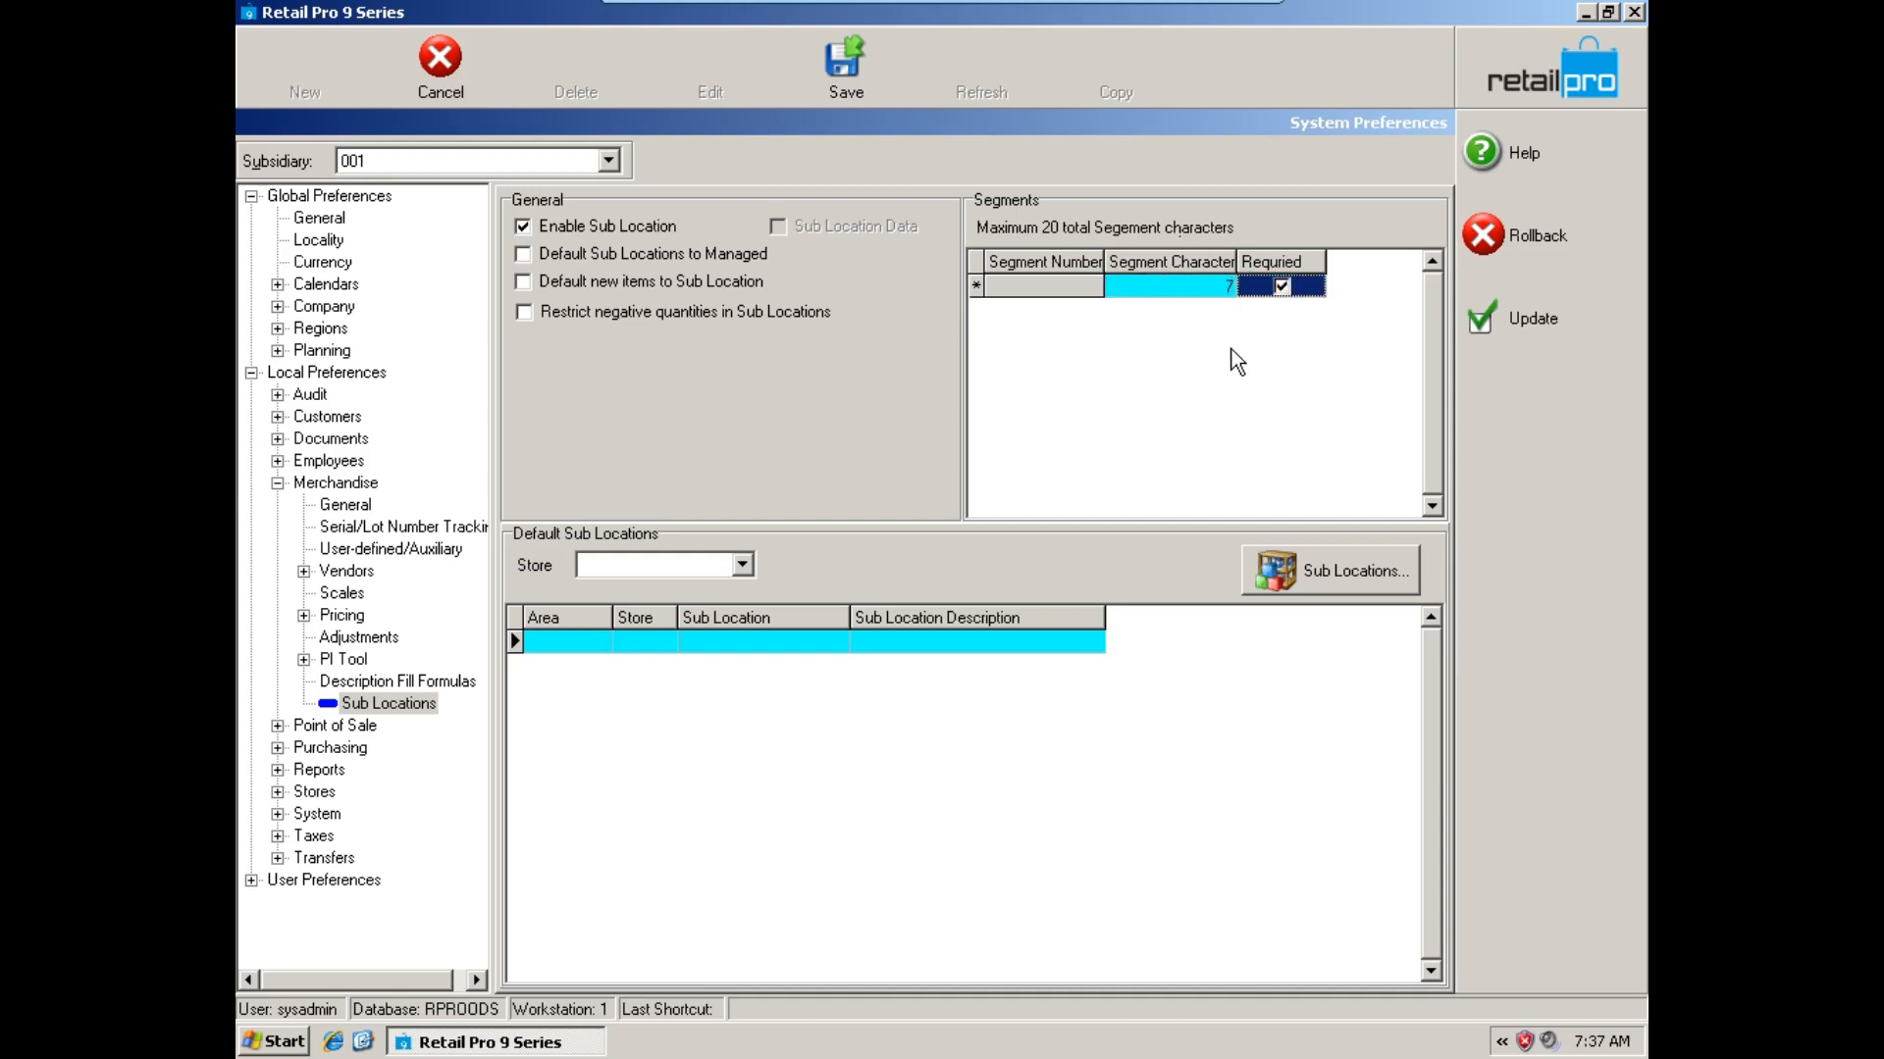
{"action": "left_click", "coordinate": [852, 92]}
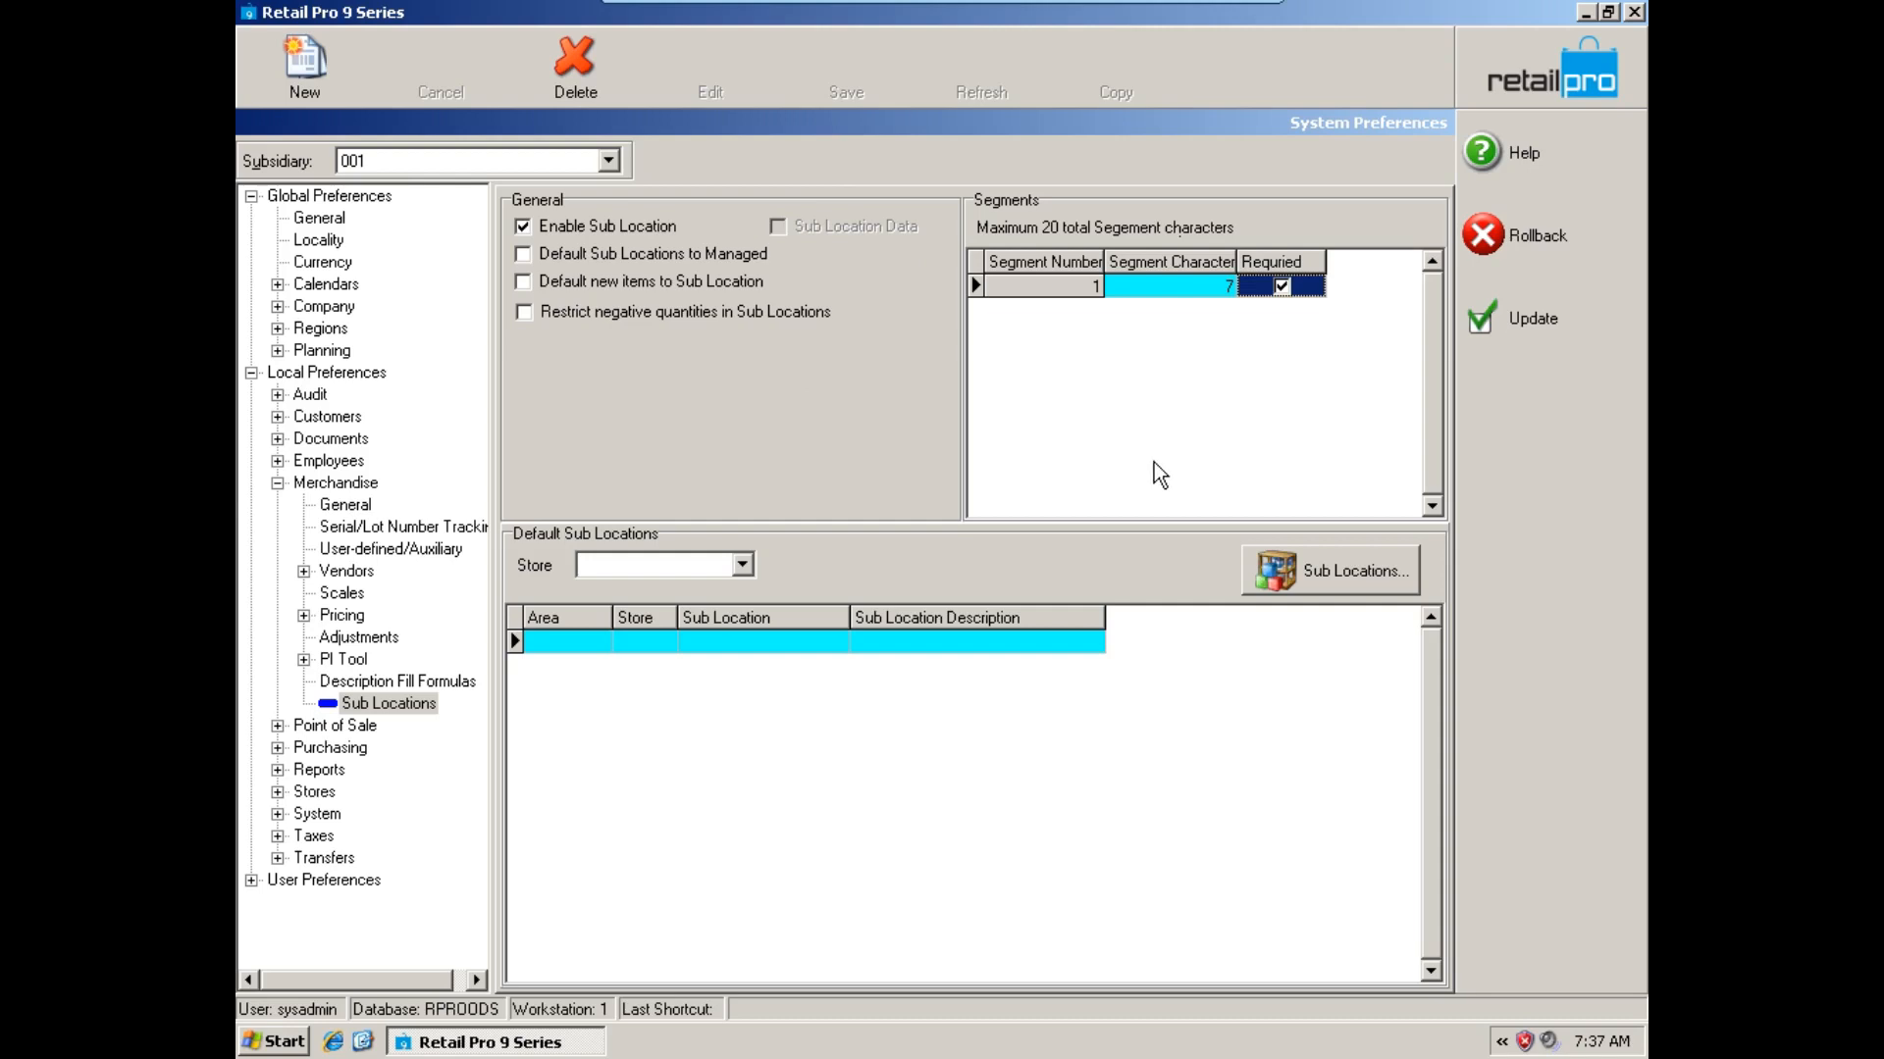
{"action": "left_click", "coordinate": [1529, 73]}
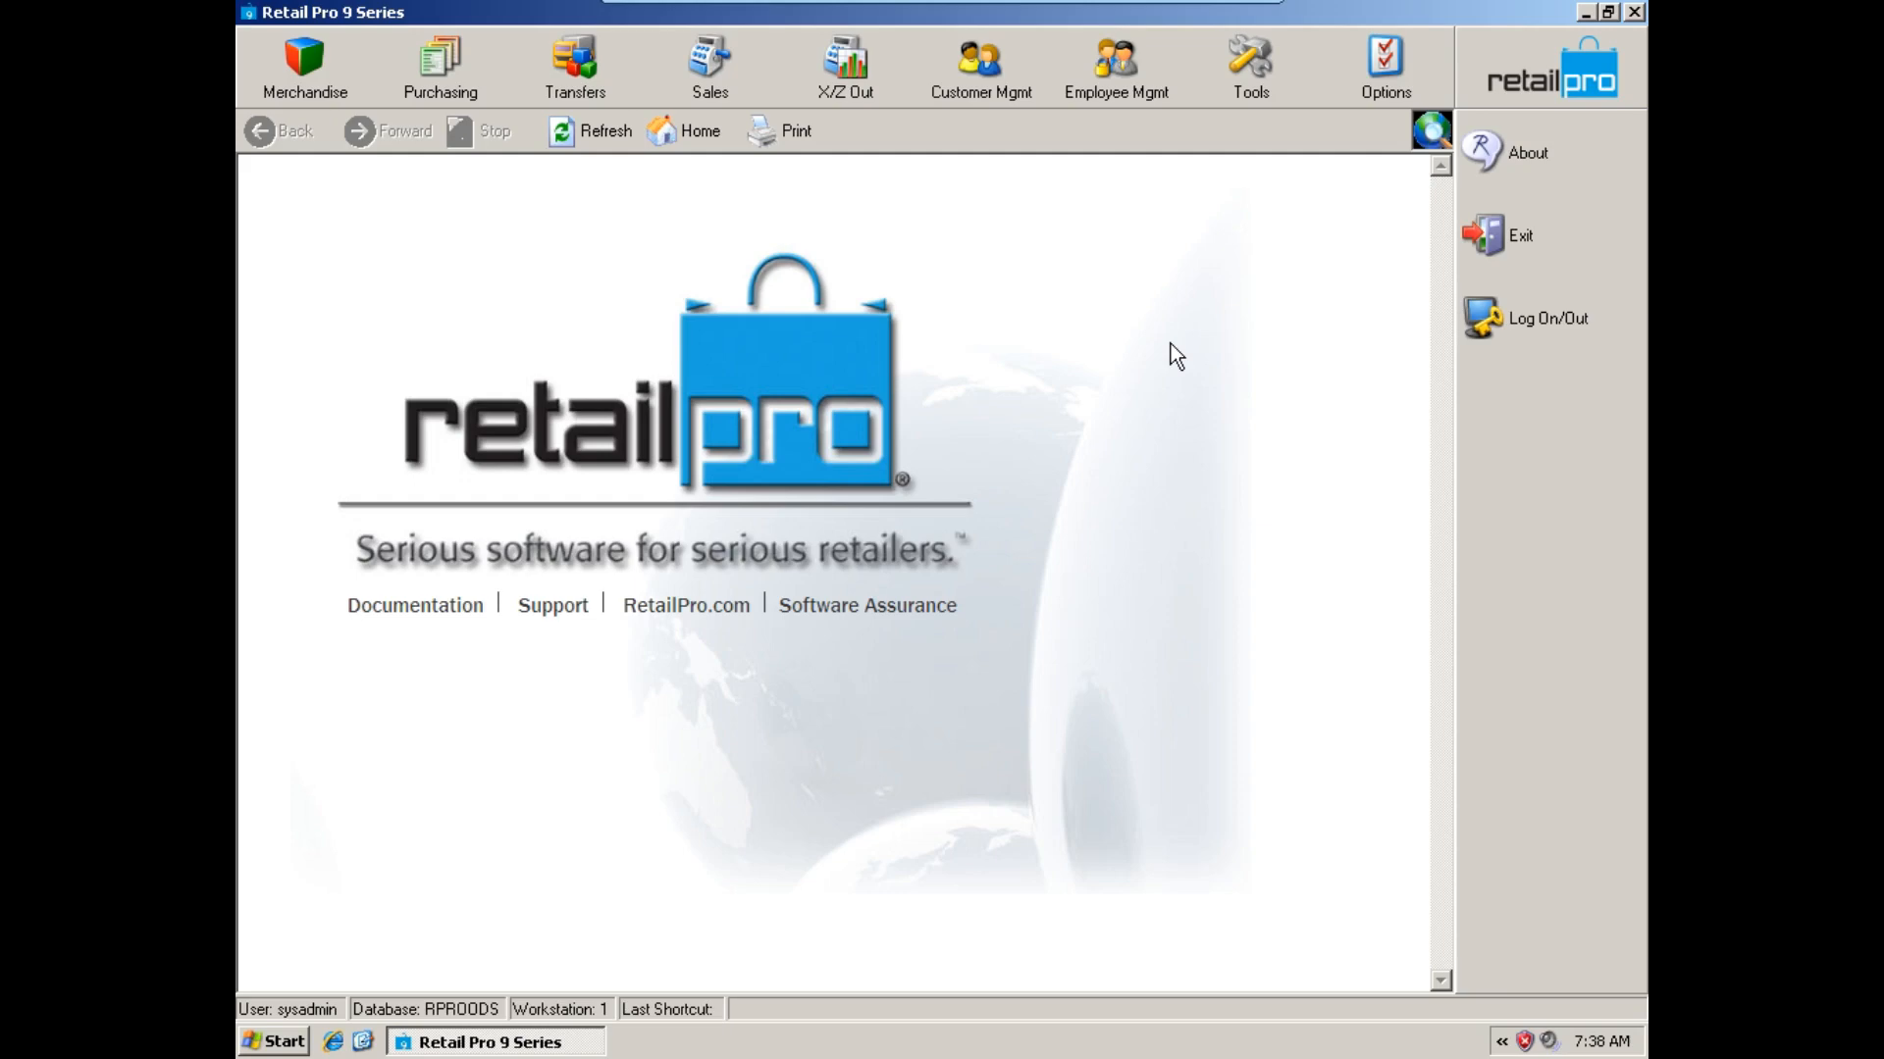
Open TechToolkit and log in to the RPROODS database by entering the account password.
{"action": "left_click", "coordinate": [1342, 90]}
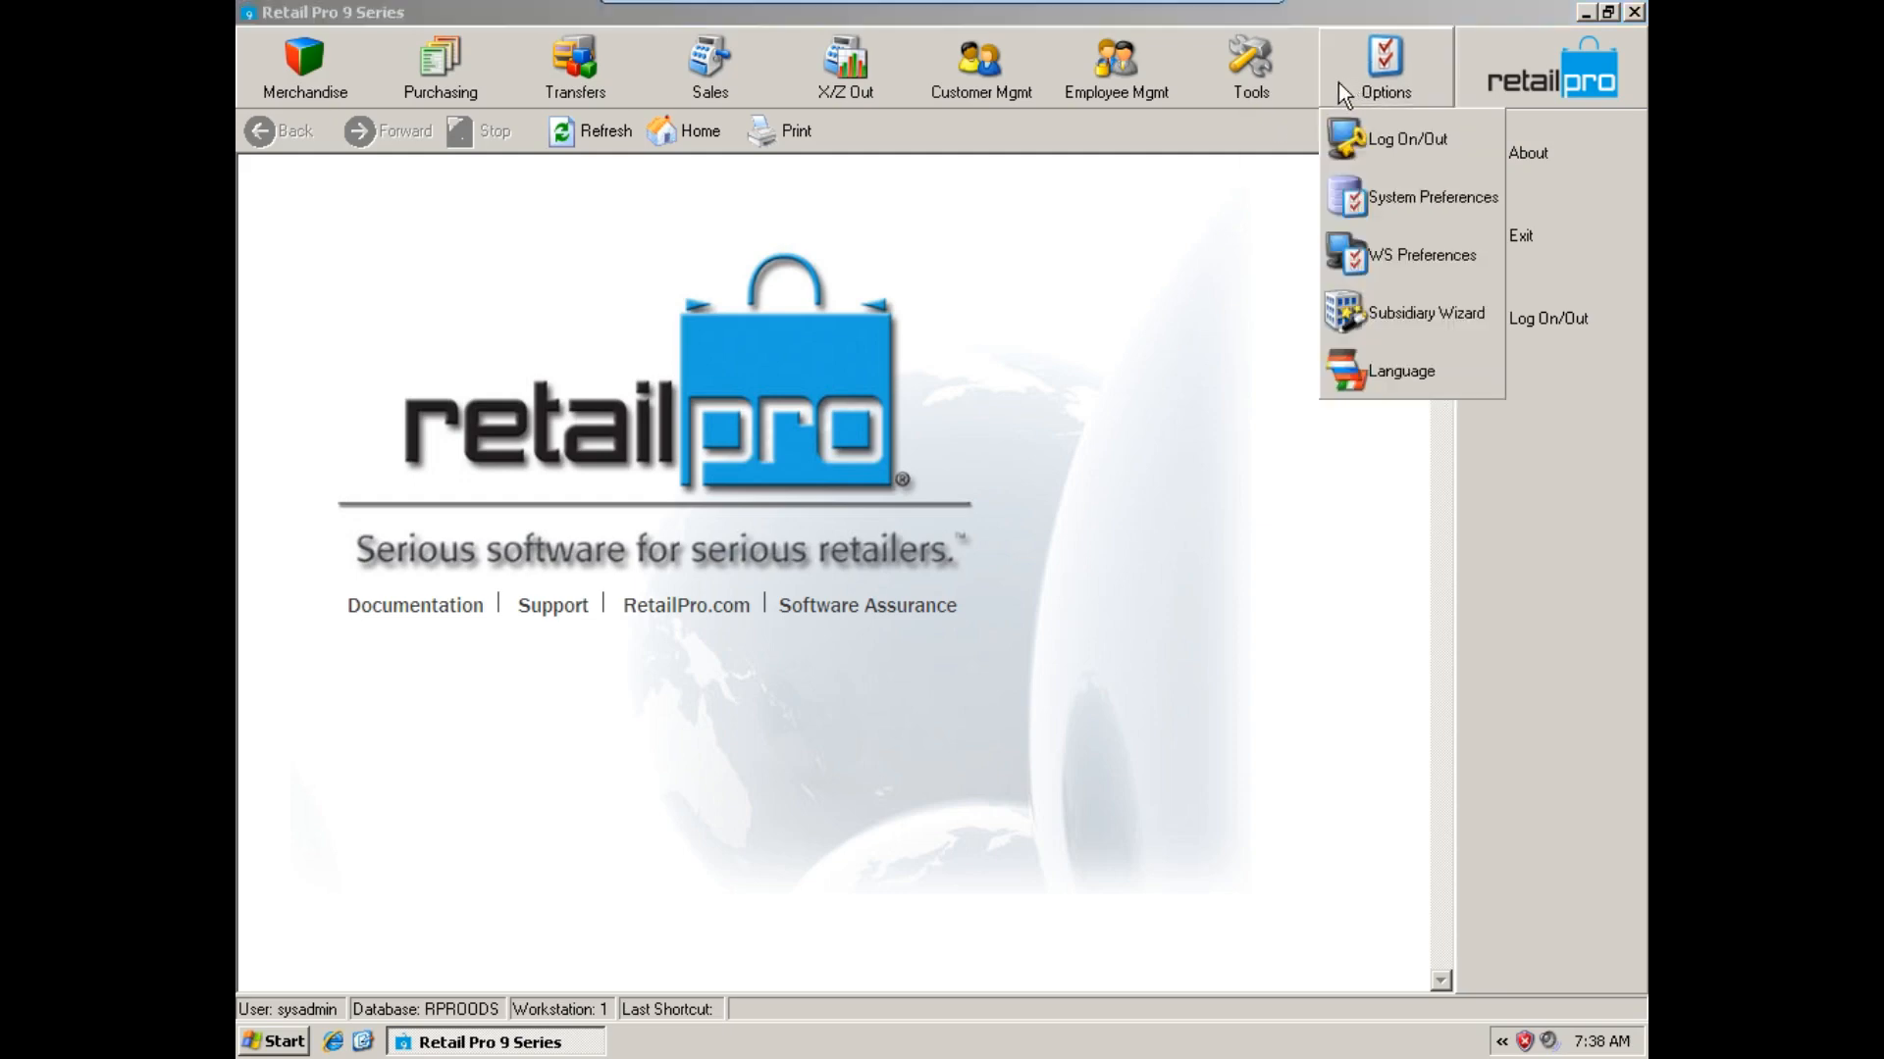
{"action": "mouse_move", "coordinate": [1245, 85]}
{"action": "left_click", "coordinate": [1274, 259]}
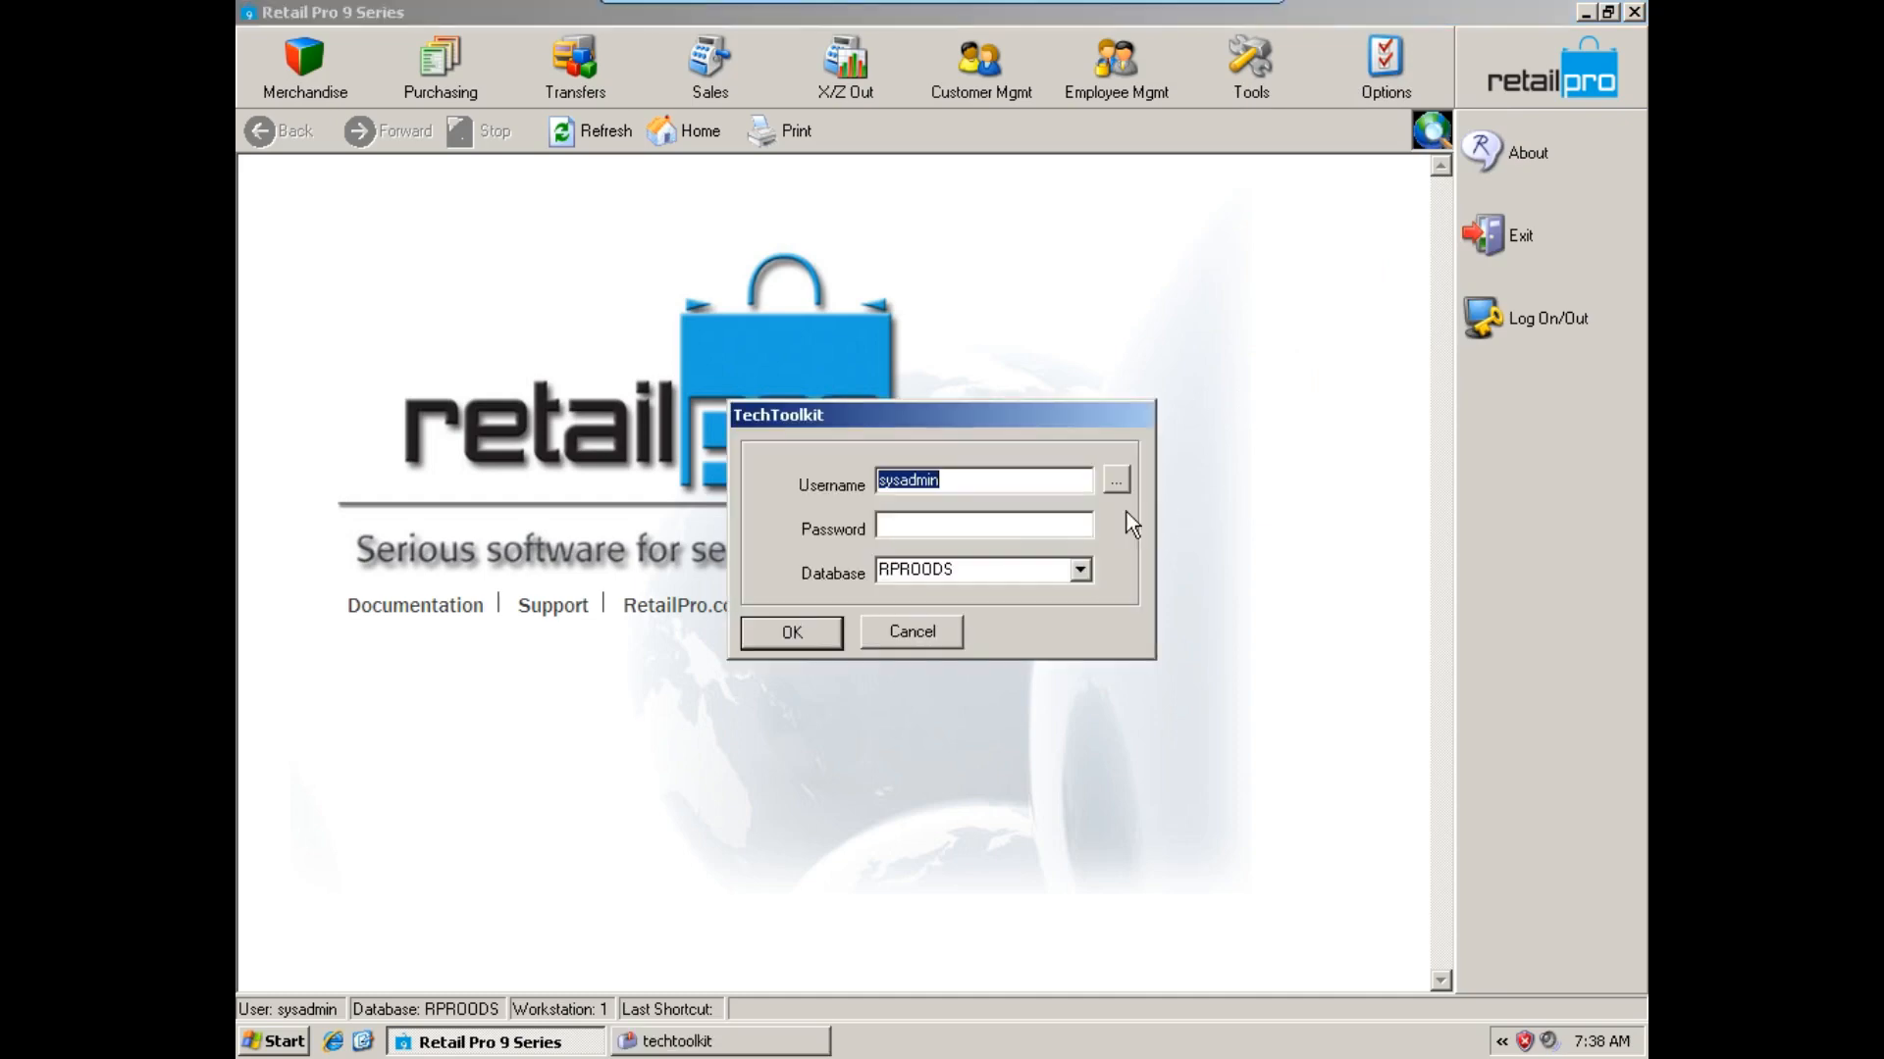
{"action": "left_click", "coordinate": [939, 527]}
{"action": "type", "text": "sysadmin"}
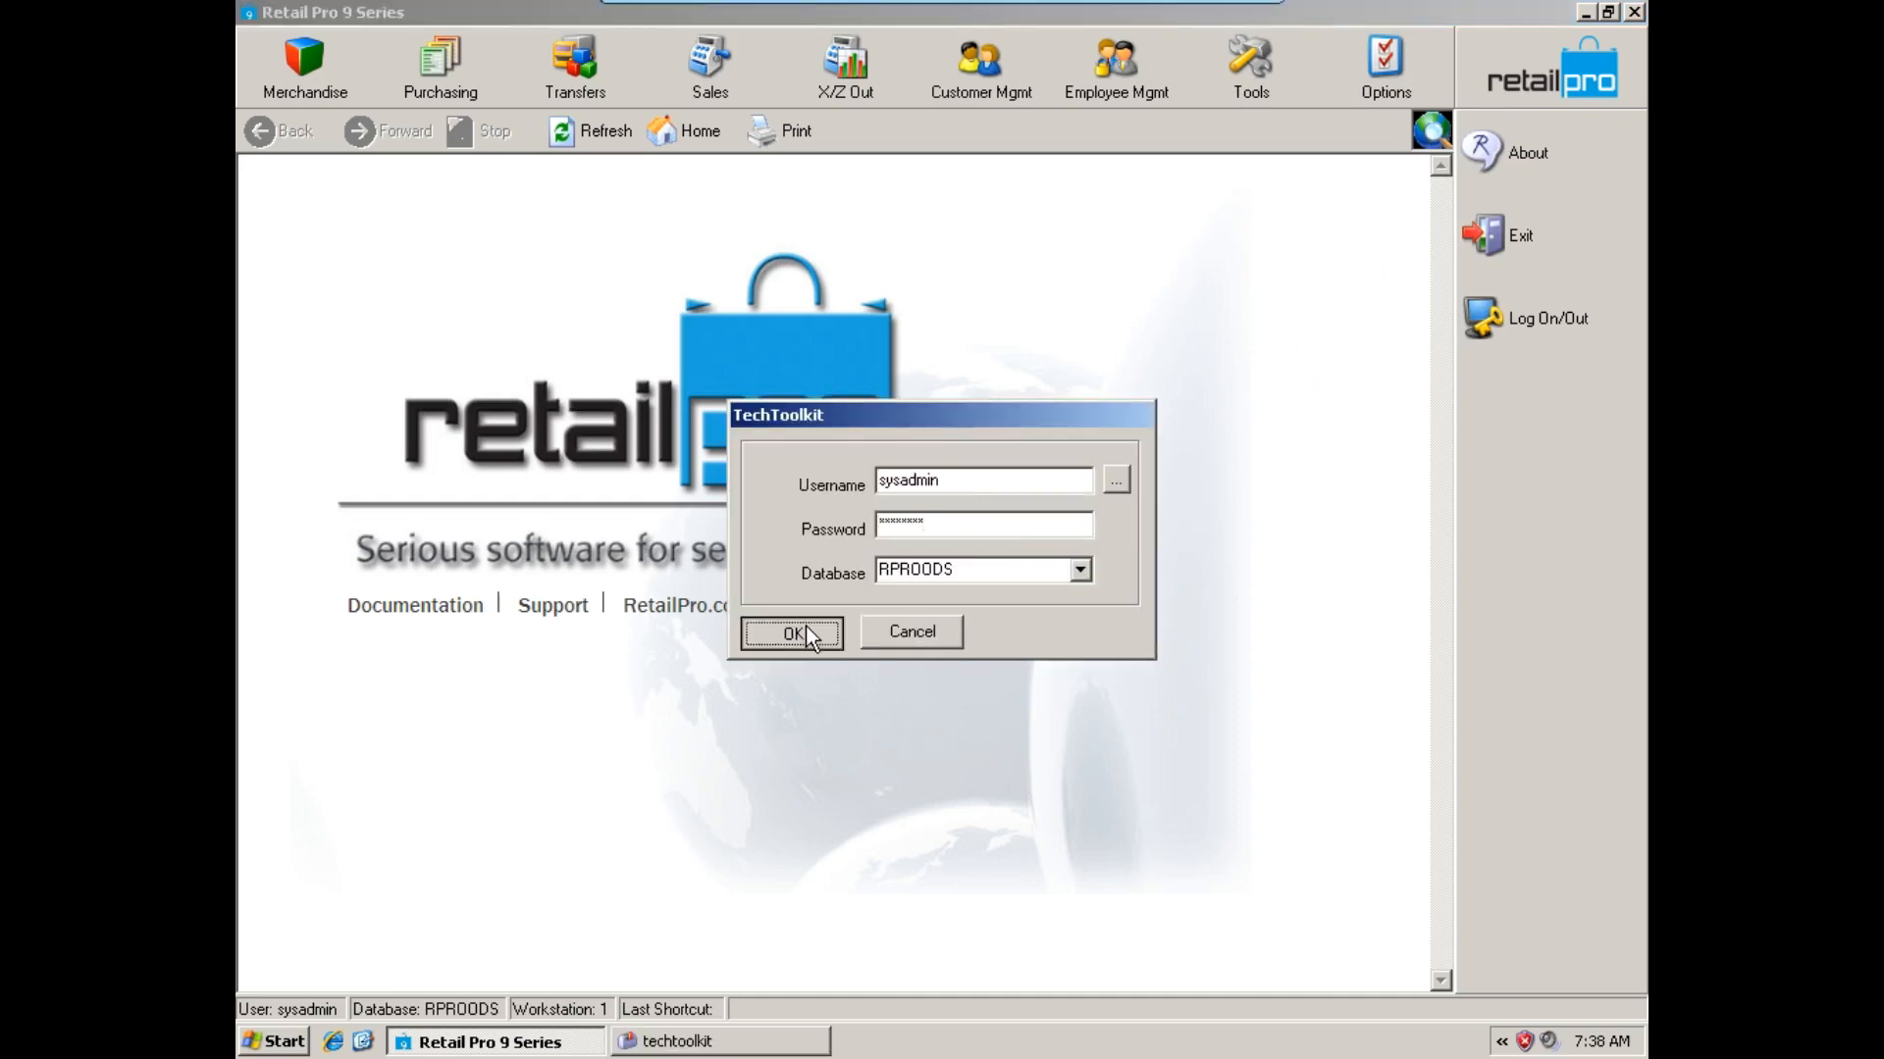
{"action": "left_click", "coordinate": [804, 626]}
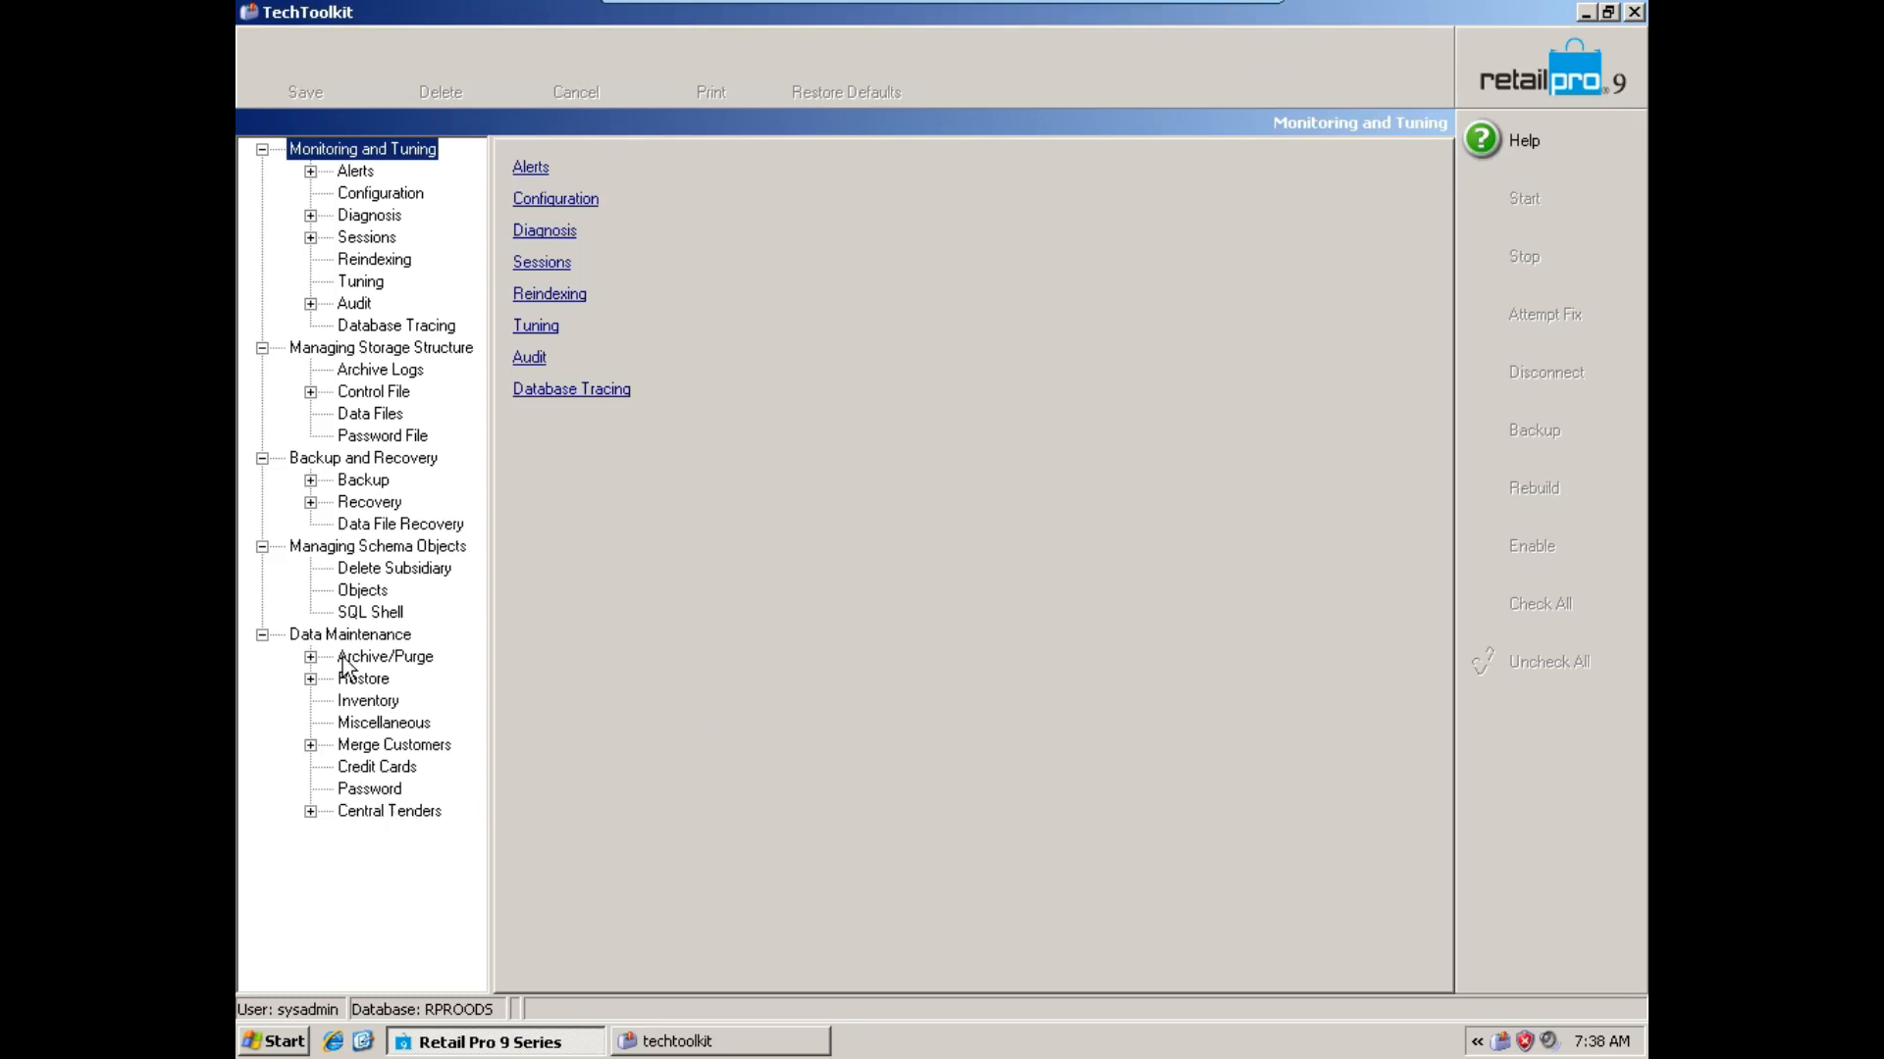
Run Build Sub Location from the inventory data maintenance with build type Initialize for all subsidiaries, then exit TechToolkit.
{"action": "left_click", "coordinate": [355, 700]}
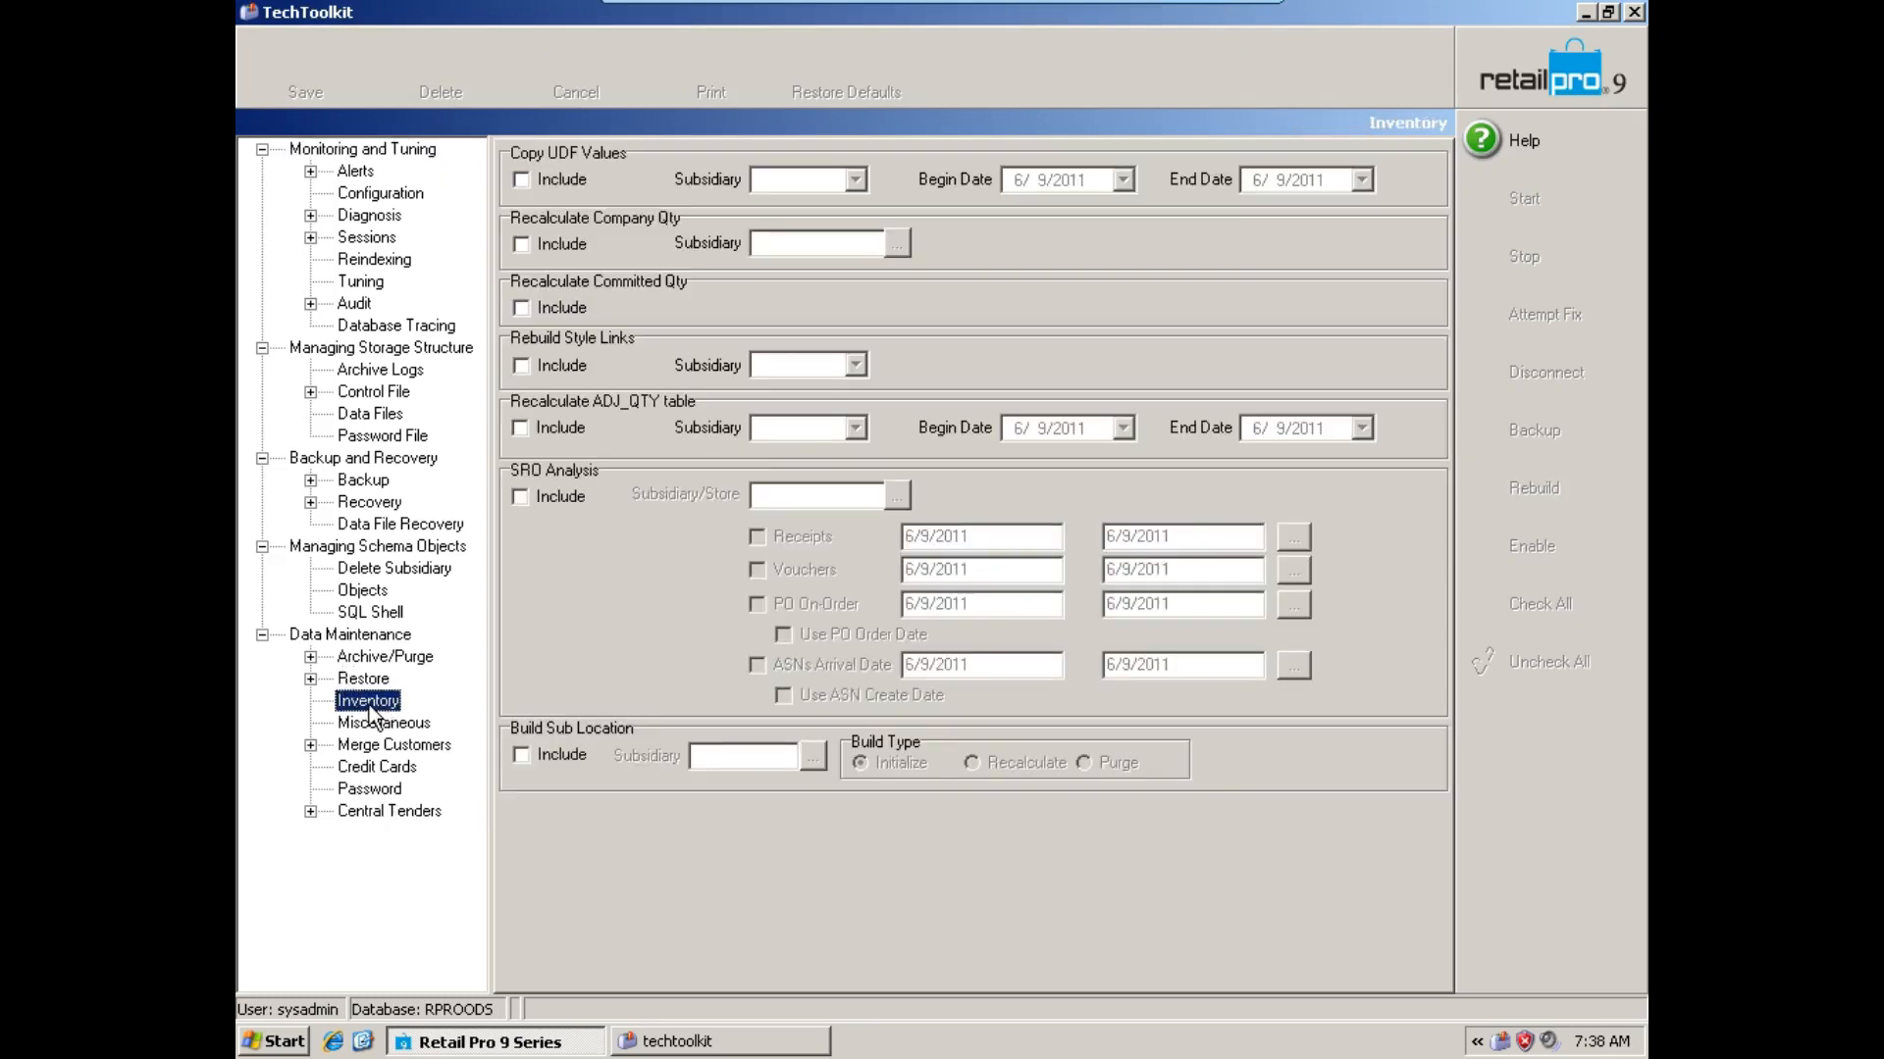
{"action": "left_click", "coordinate": [543, 756]}
{"action": "left_click", "coordinate": [812, 757]}
{"action": "left_click", "coordinate": [783, 298]}
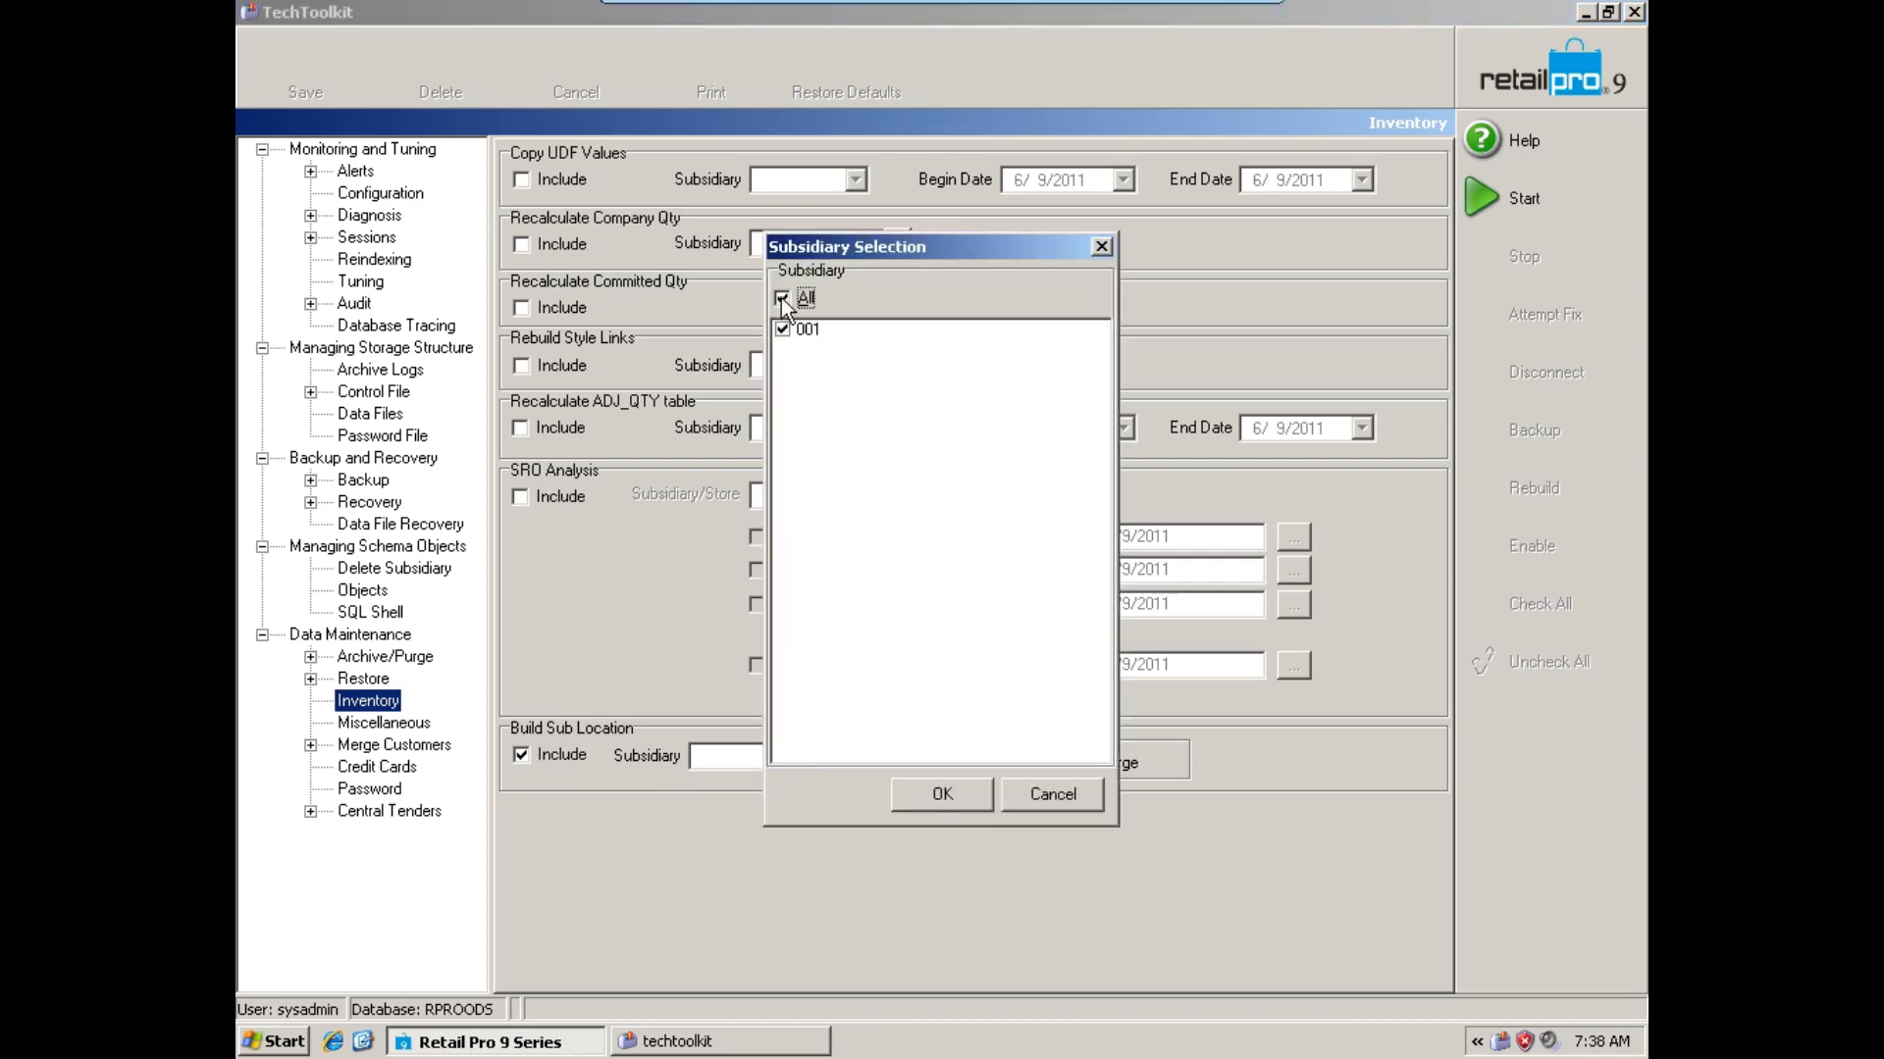
{"action": "left_click", "coordinate": [926, 794]}
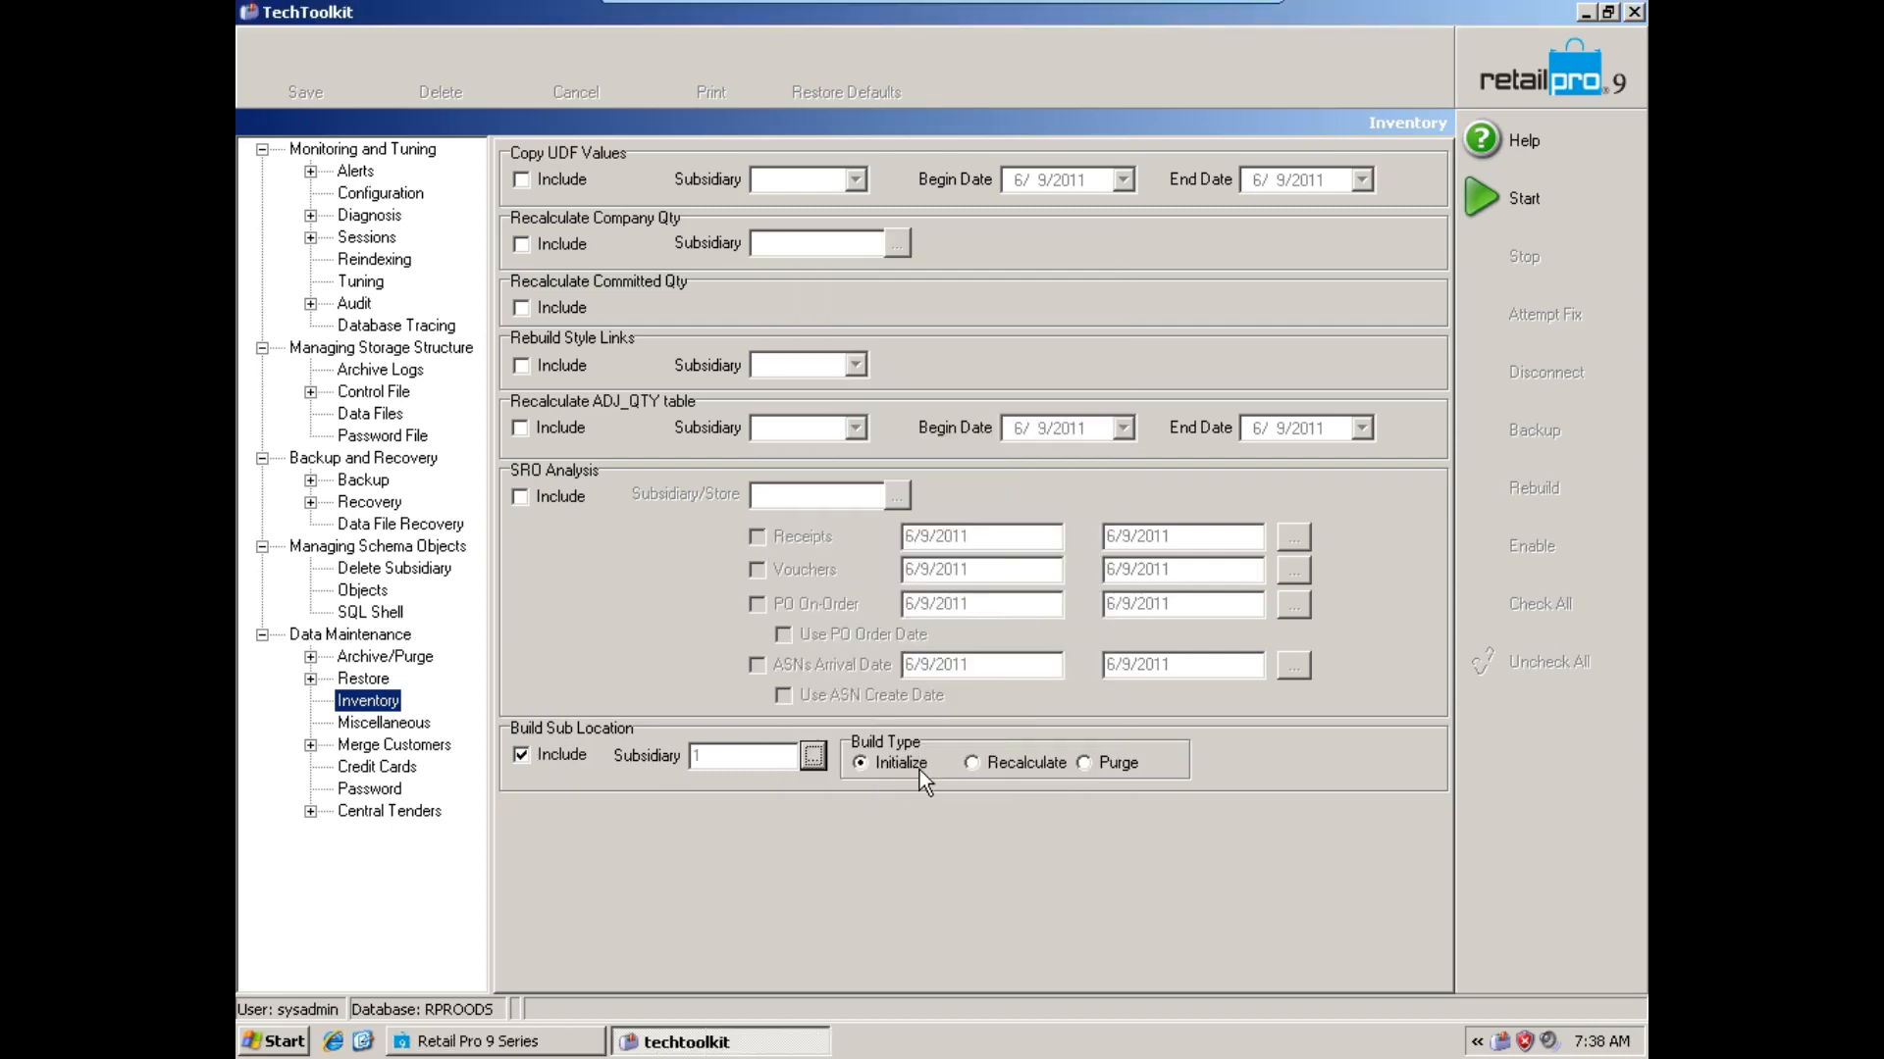
{"action": "left_click", "coordinate": [1526, 214]}
{"action": "left_click", "coordinate": [1633, 12]}
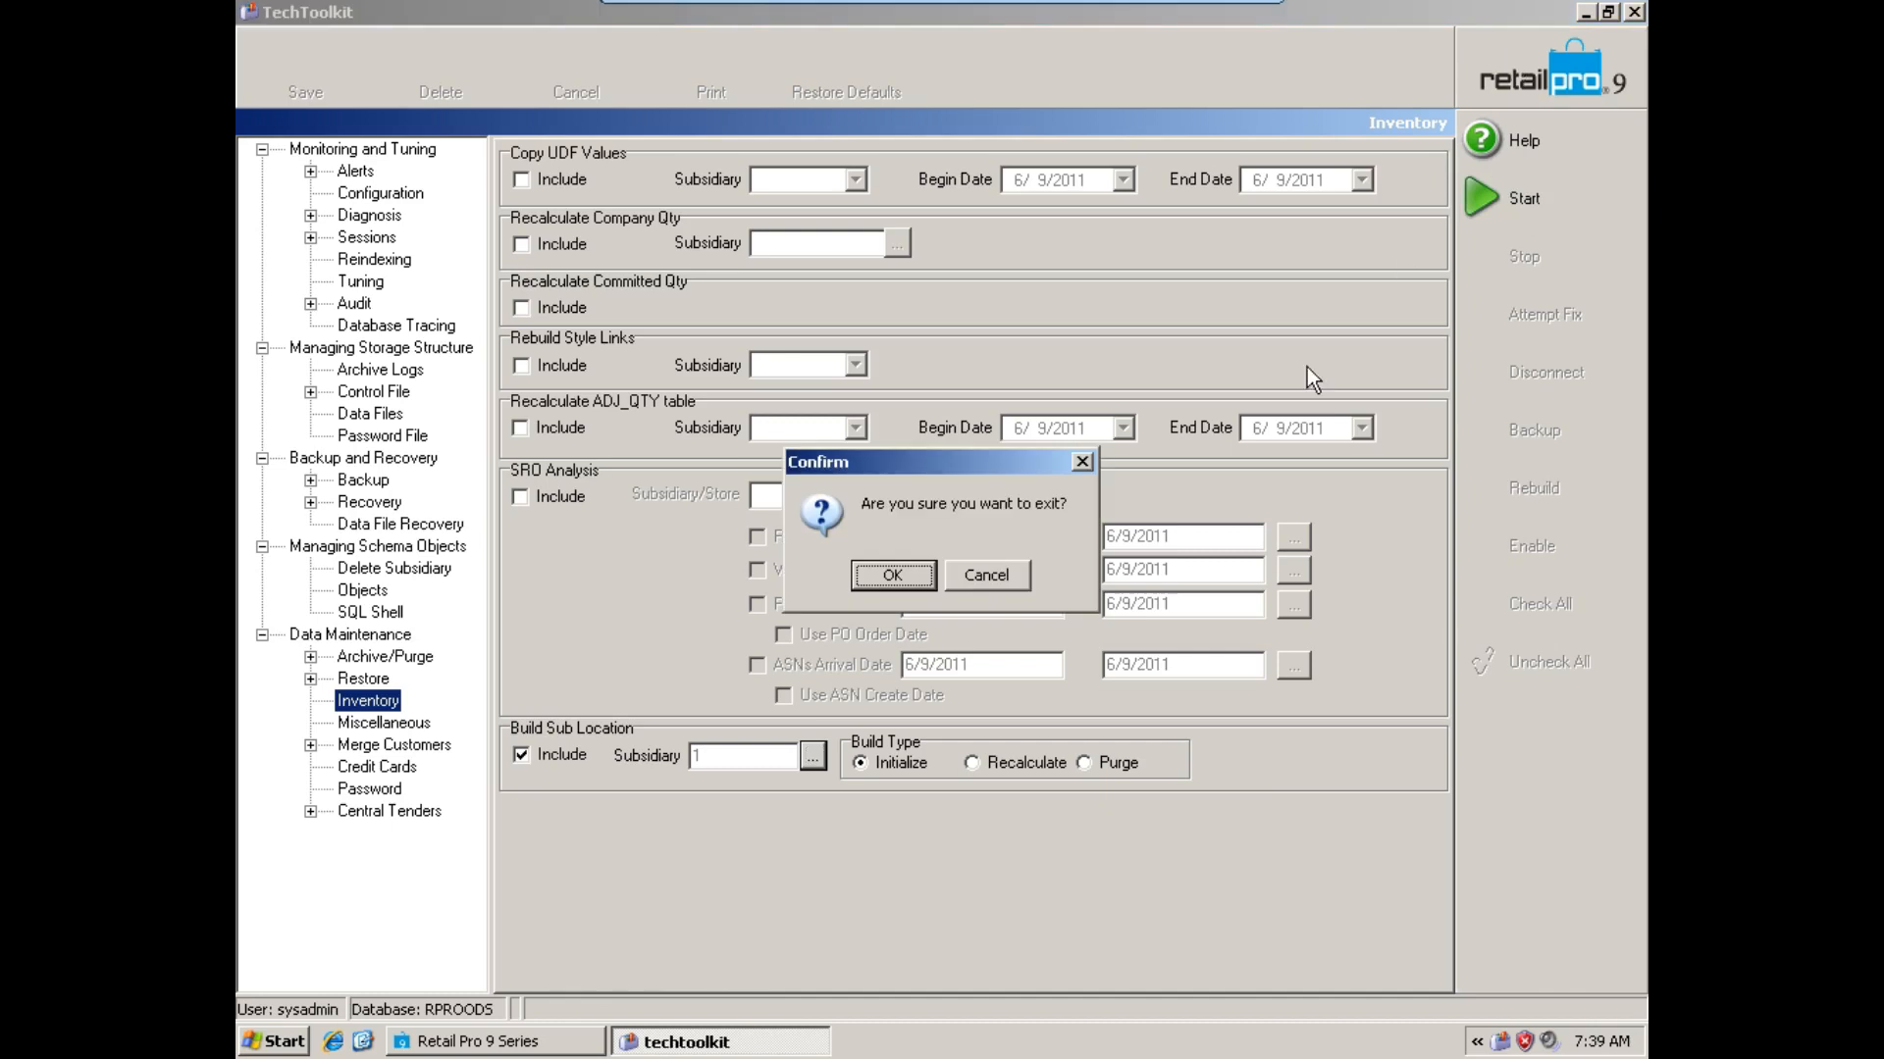
{"action": "left_click", "coordinate": [910, 578]}
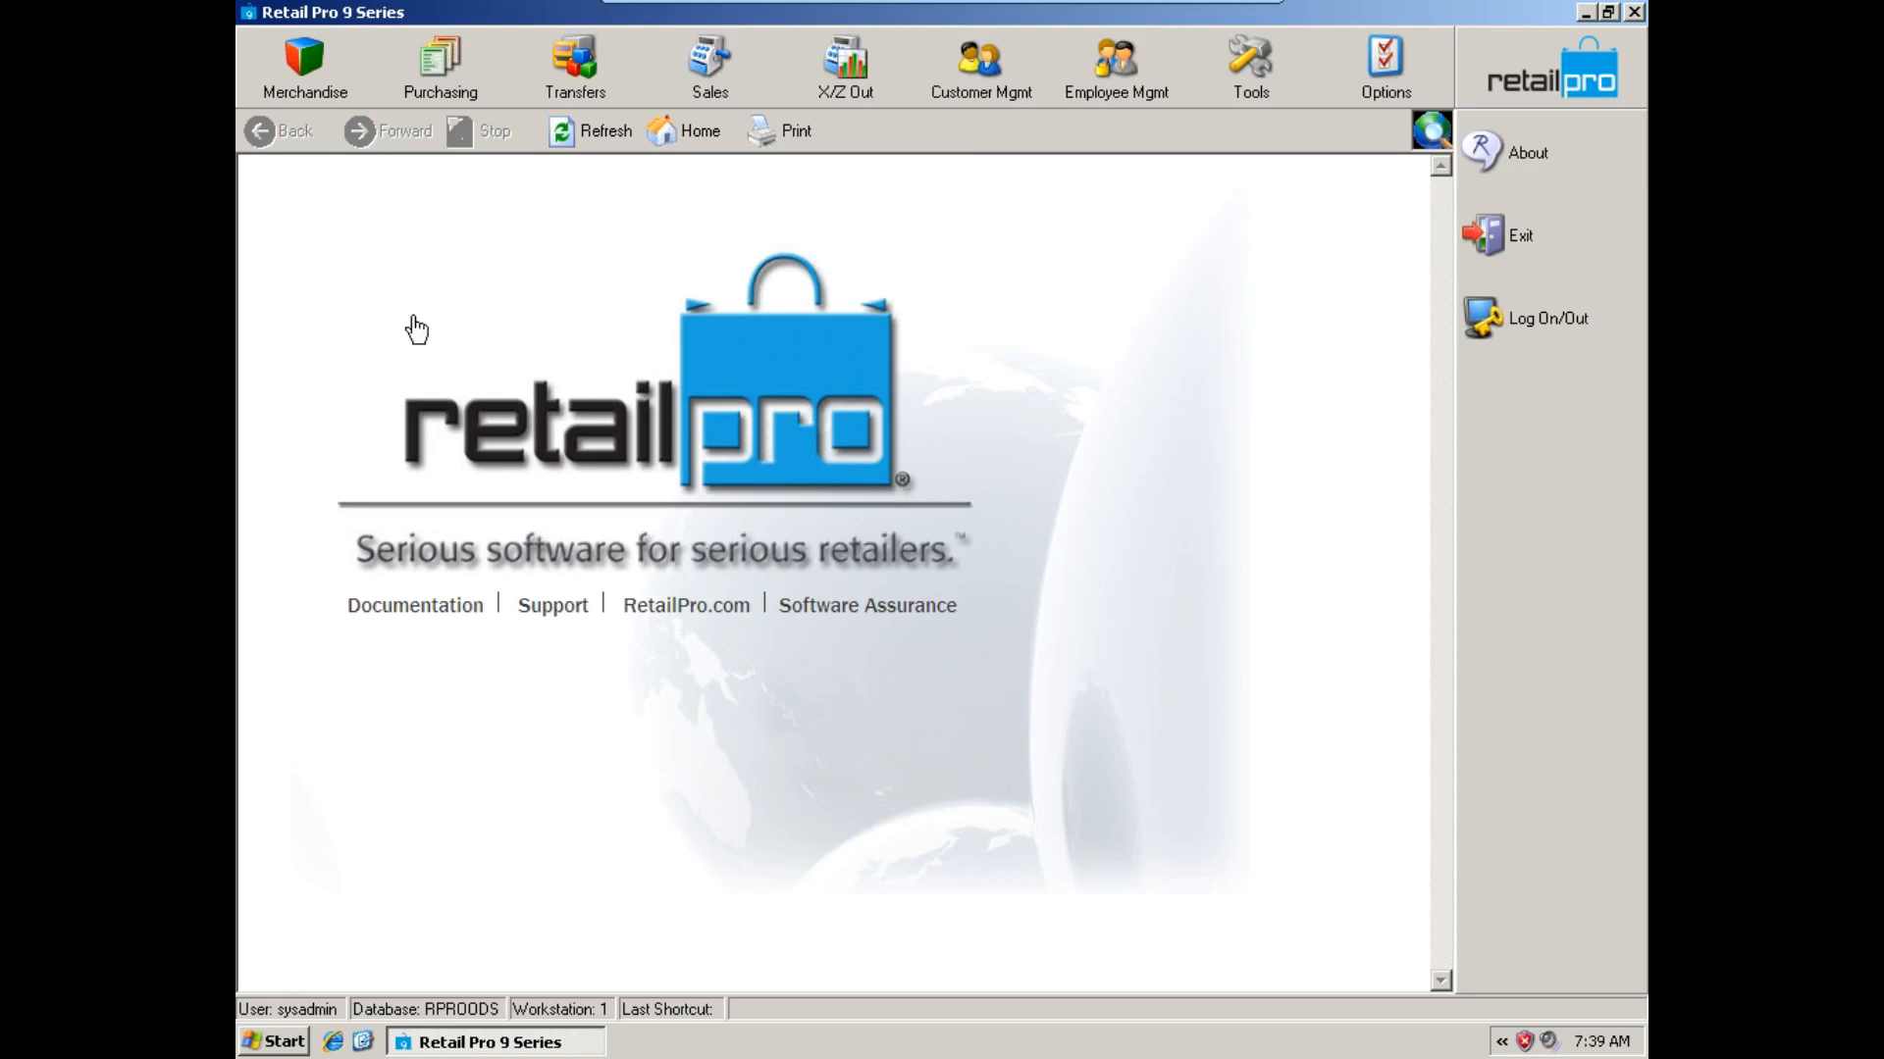
Open the merchandise inventory list and add the Sub Location Qty command to its side toolbar.
{"action": "left_click", "coordinate": [314, 63]}
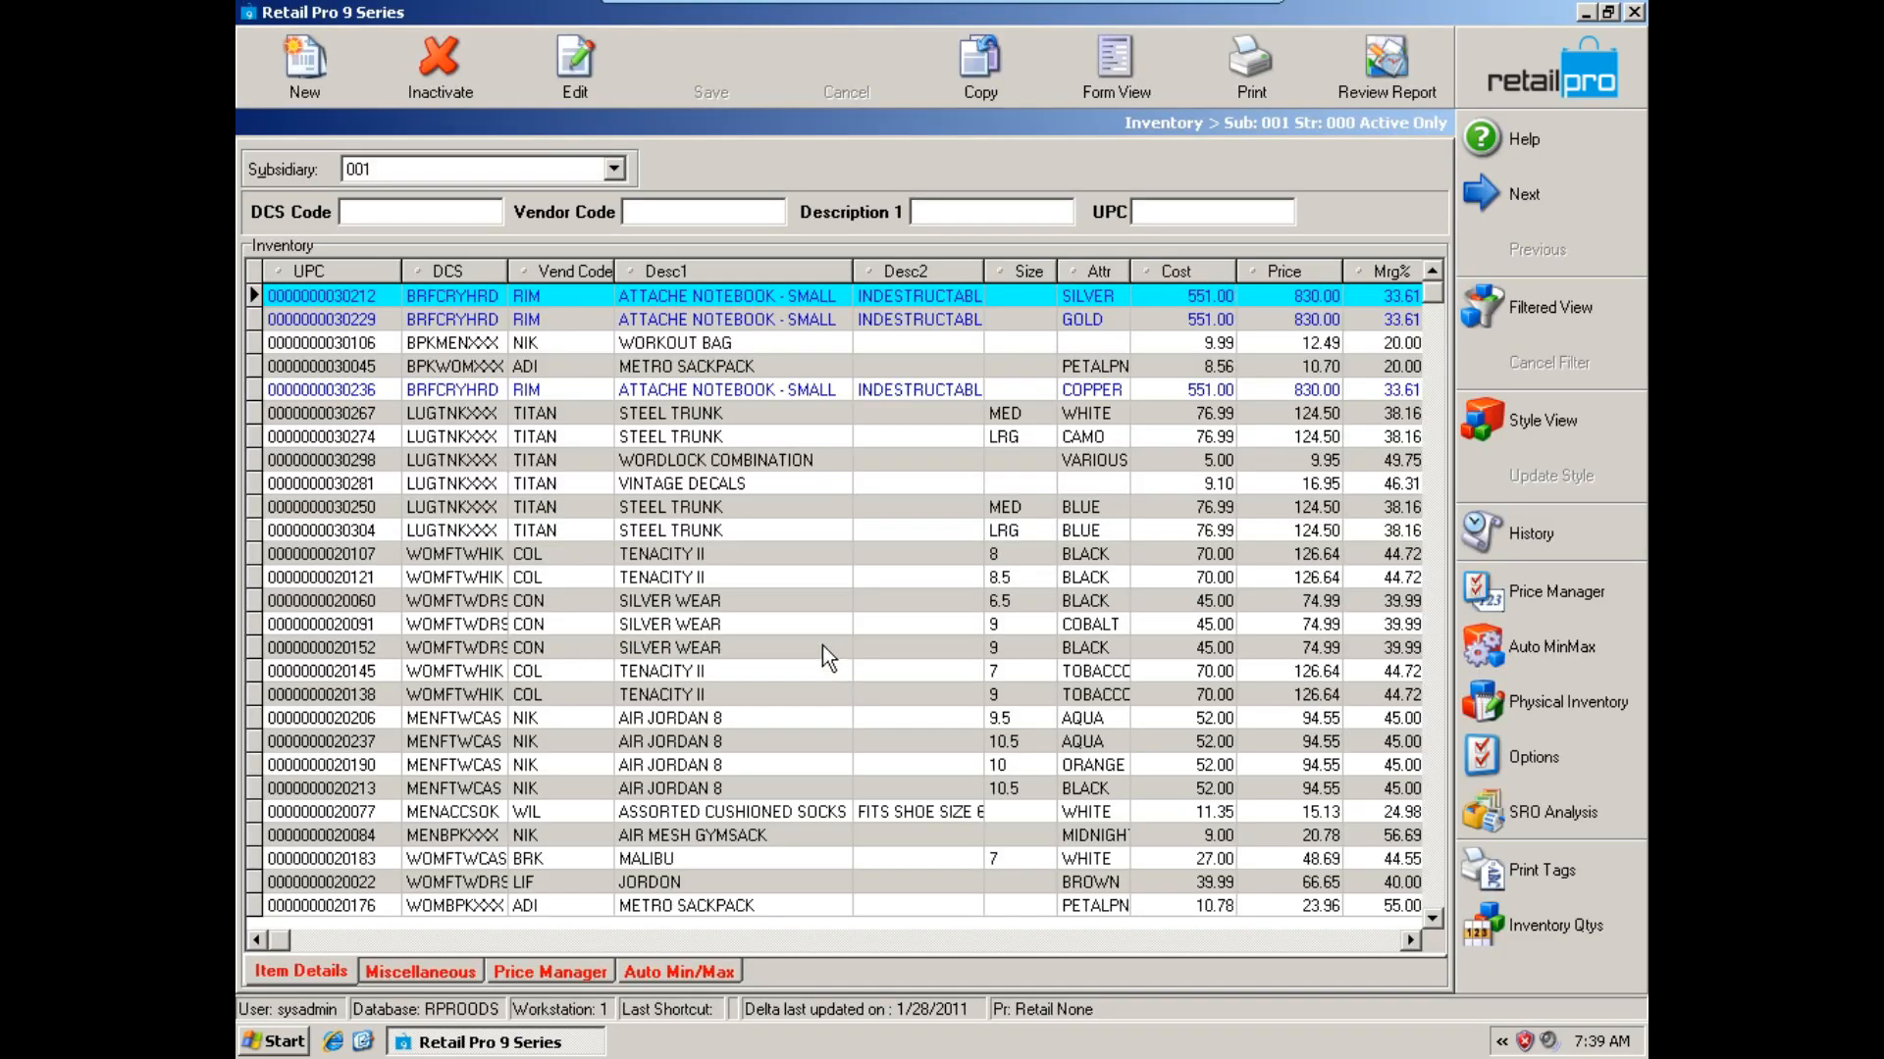
{"action": "left_click", "coordinate": [822, 647]}
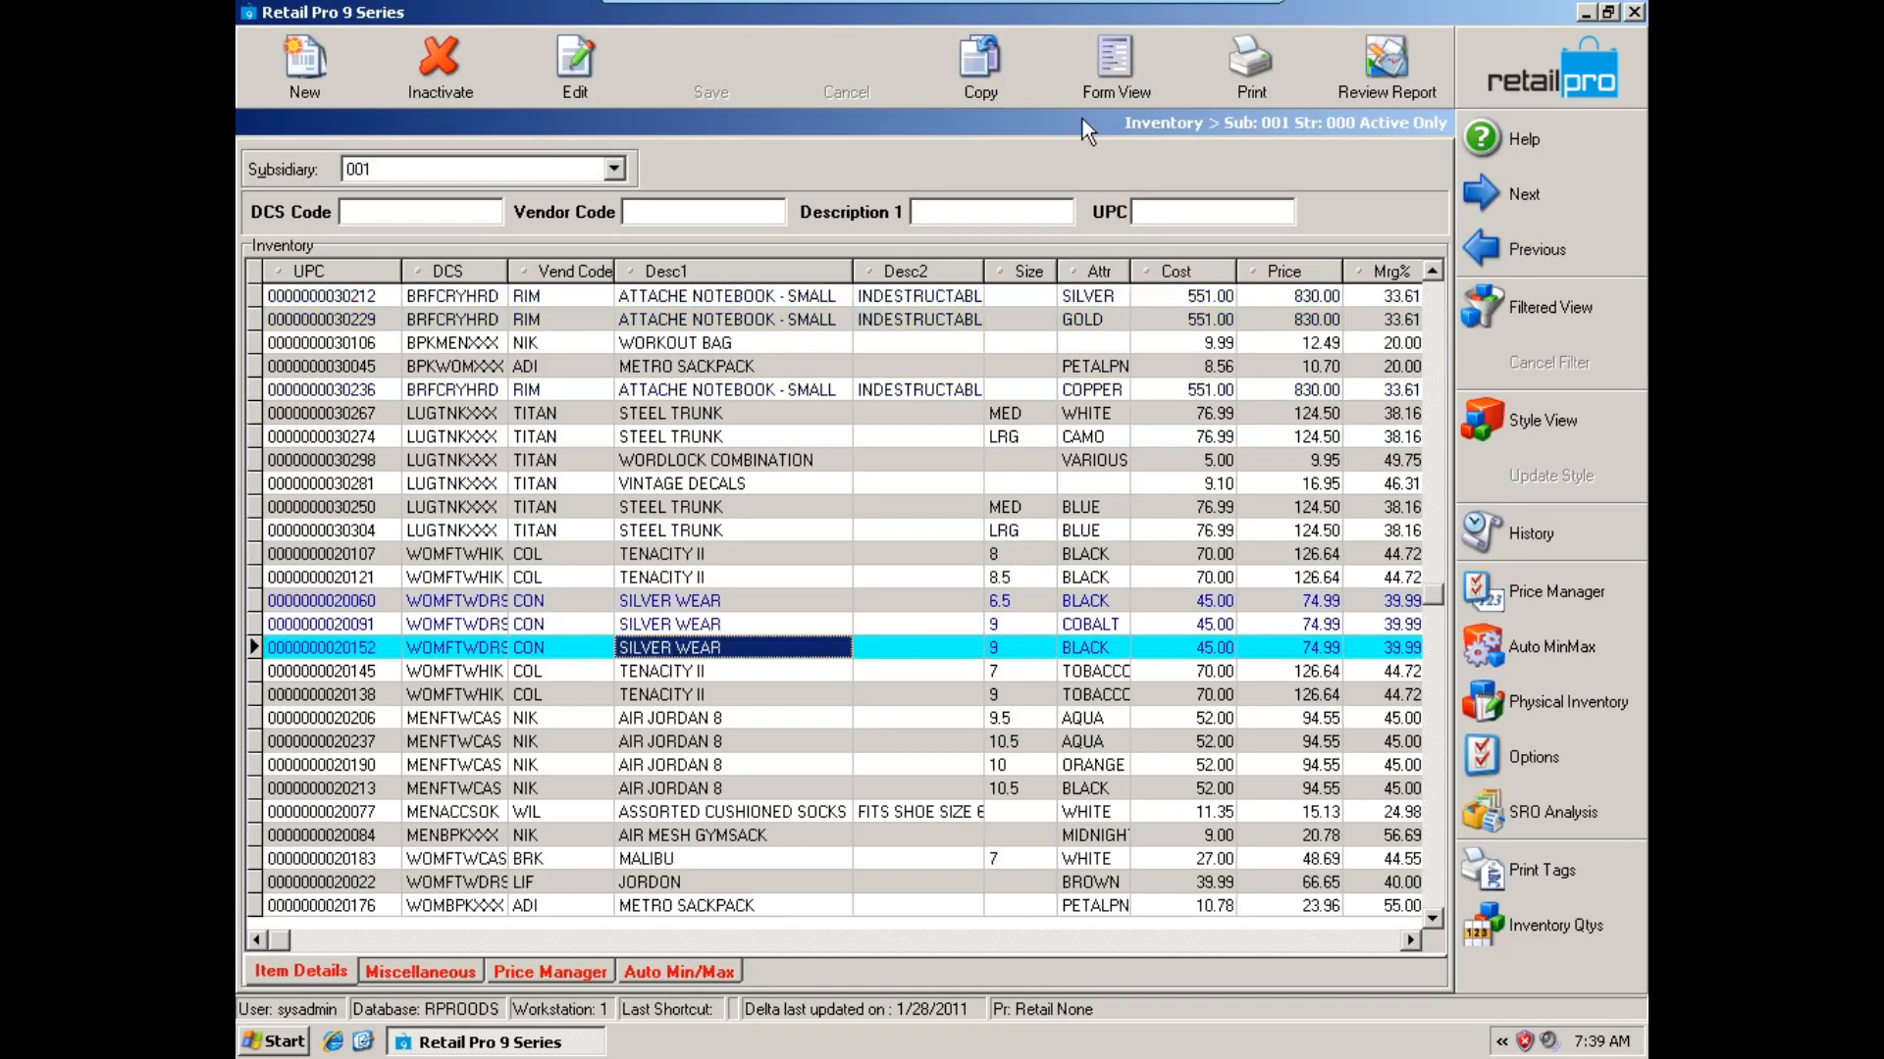
{"action": "right_click", "coordinate": [1556, 683]}
{"action": "left_click", "coordinate": [1534, 697]}
{"action": "left_click", "coordinate": [887, 748]}
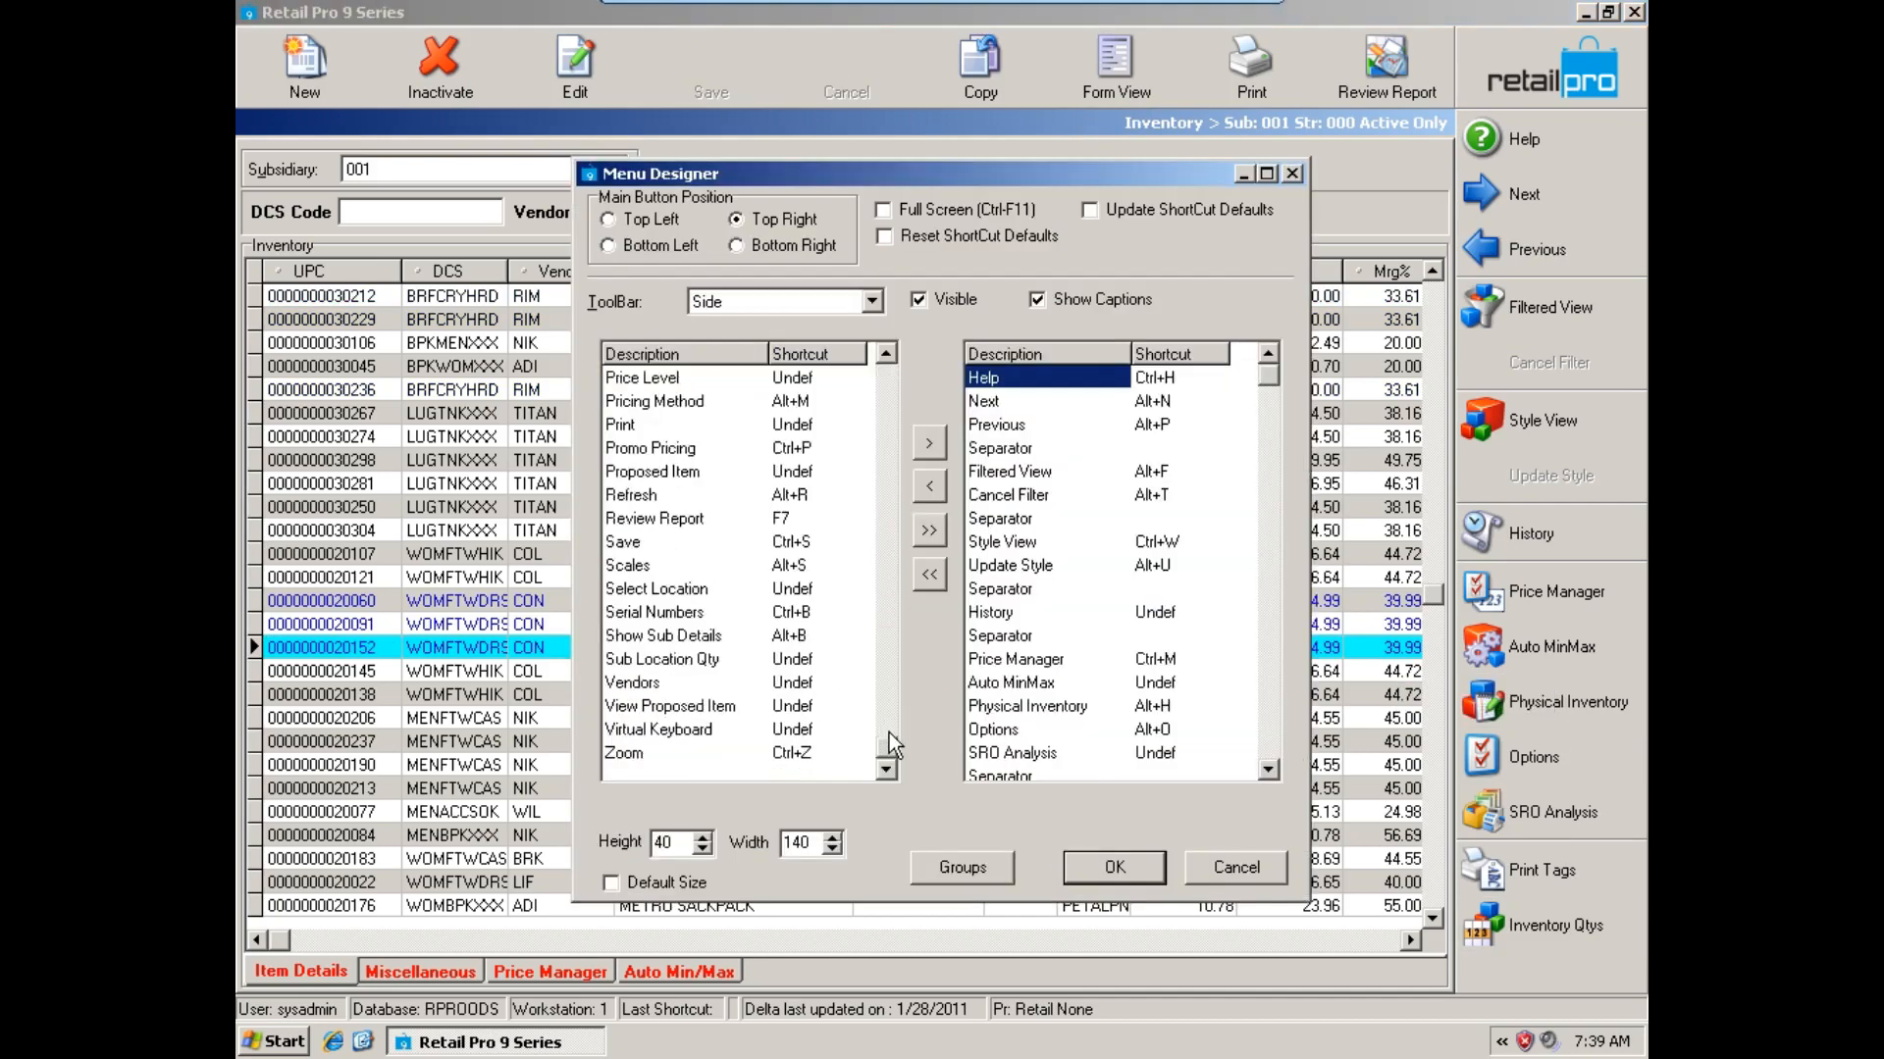
{"action": "double_click", "coordinate": [658, 661]}
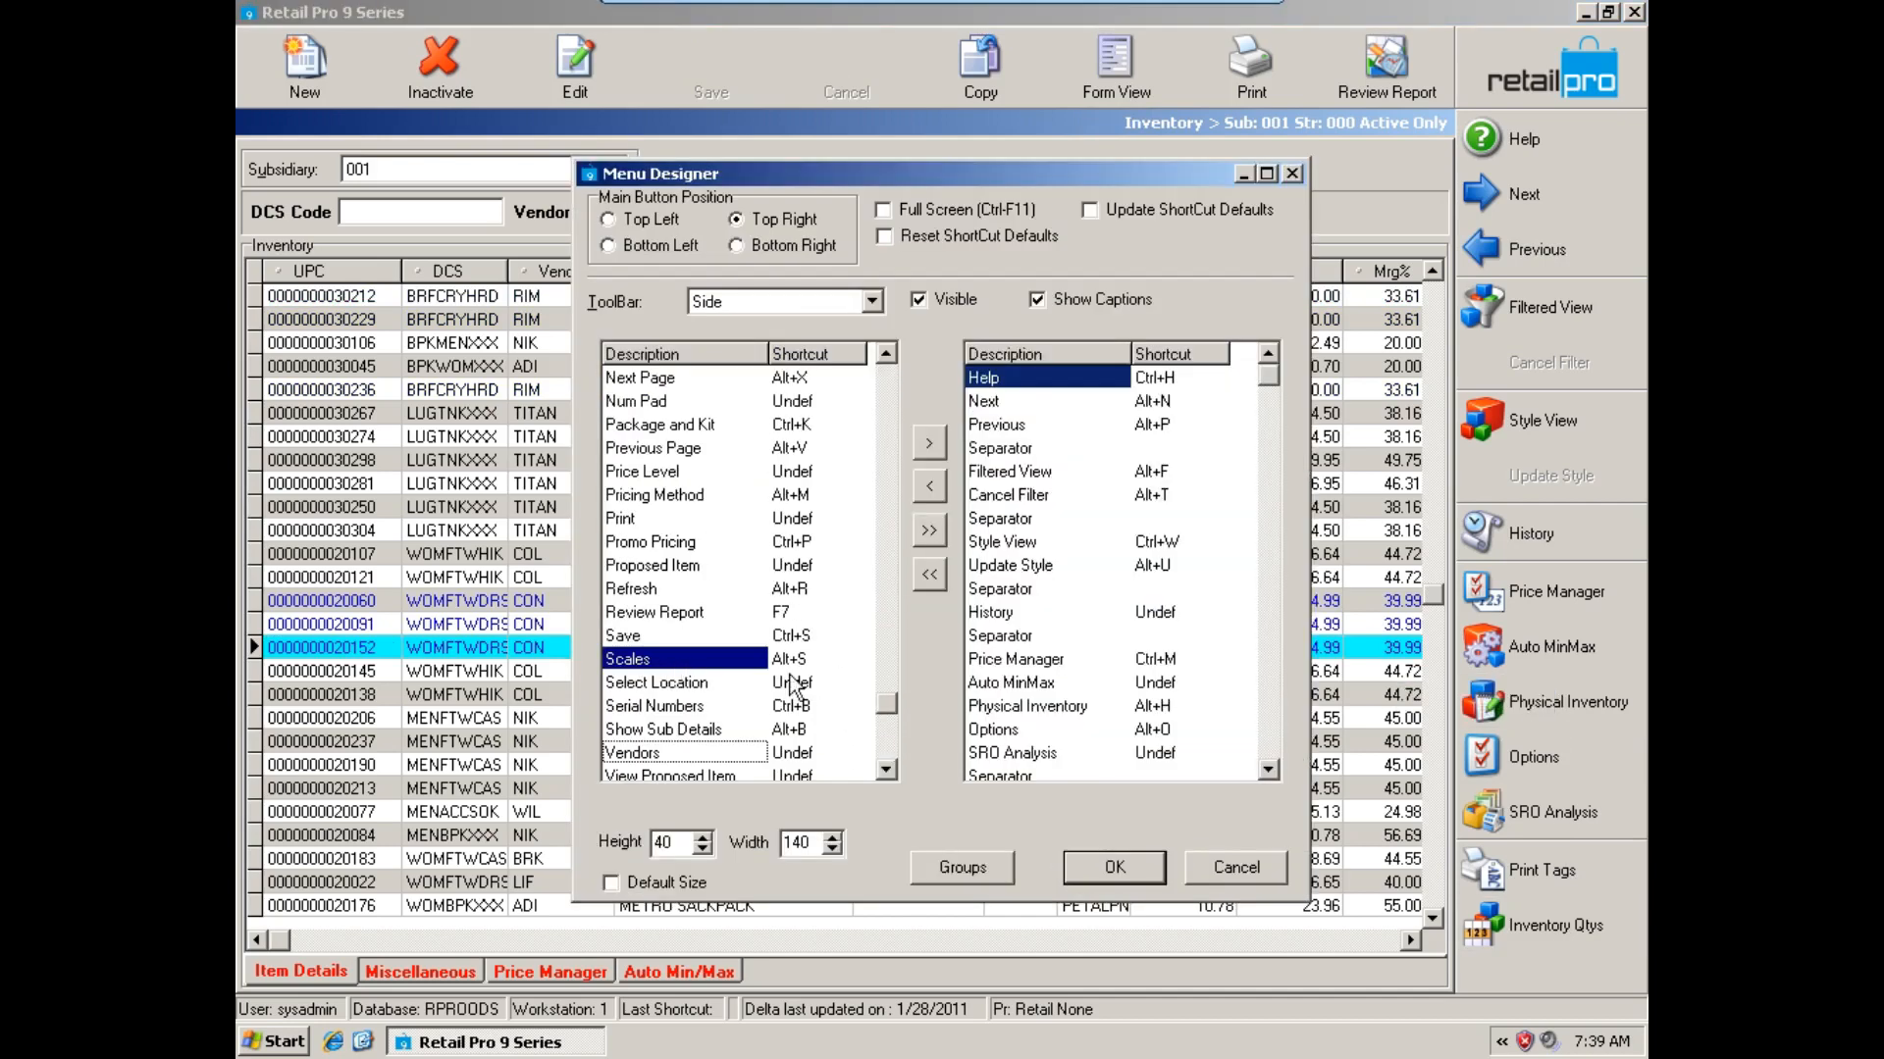
{"action": "left_click", "coordinate": [1263, 750]}
{"action": "left_click", "coordinate": [1143, 869]}
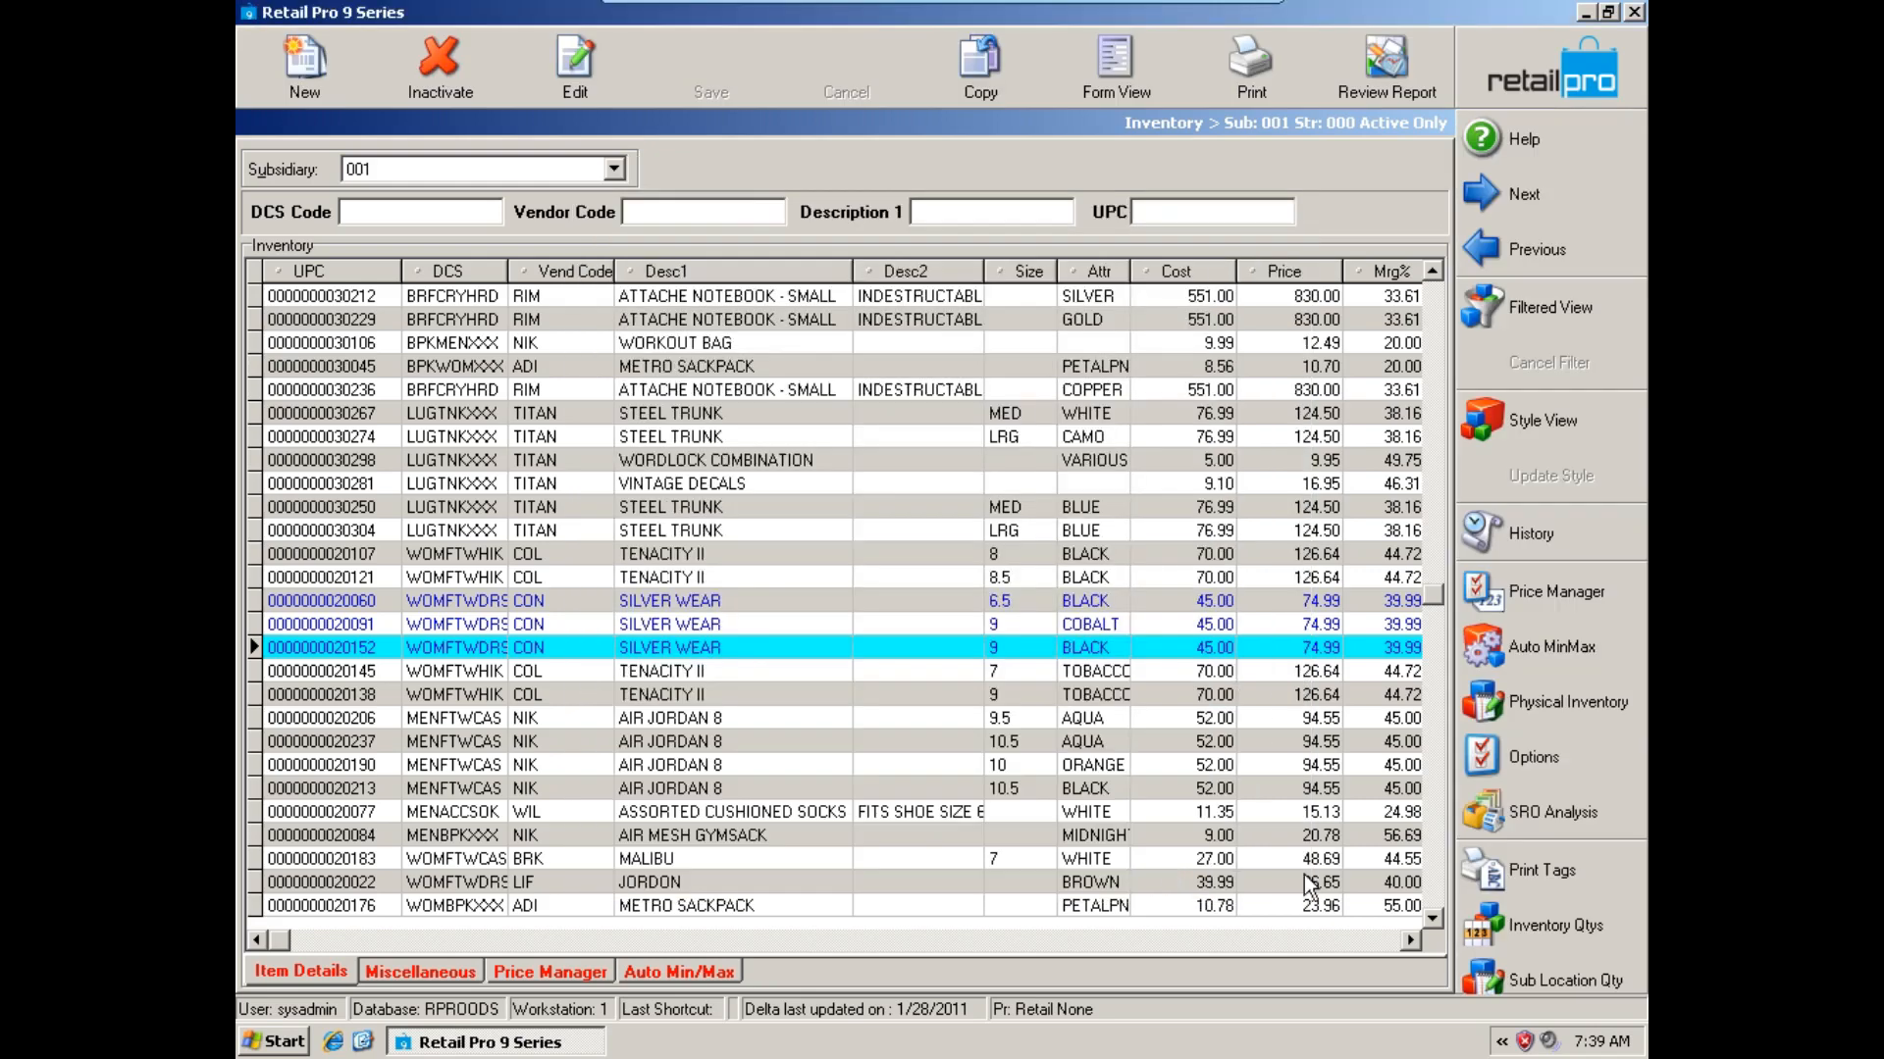
Examine the sub location quantities of the selected SILVER WEAR item, then close them and return to the home screen.
{"action": "left_click", "coordinate": [1523, 985]}
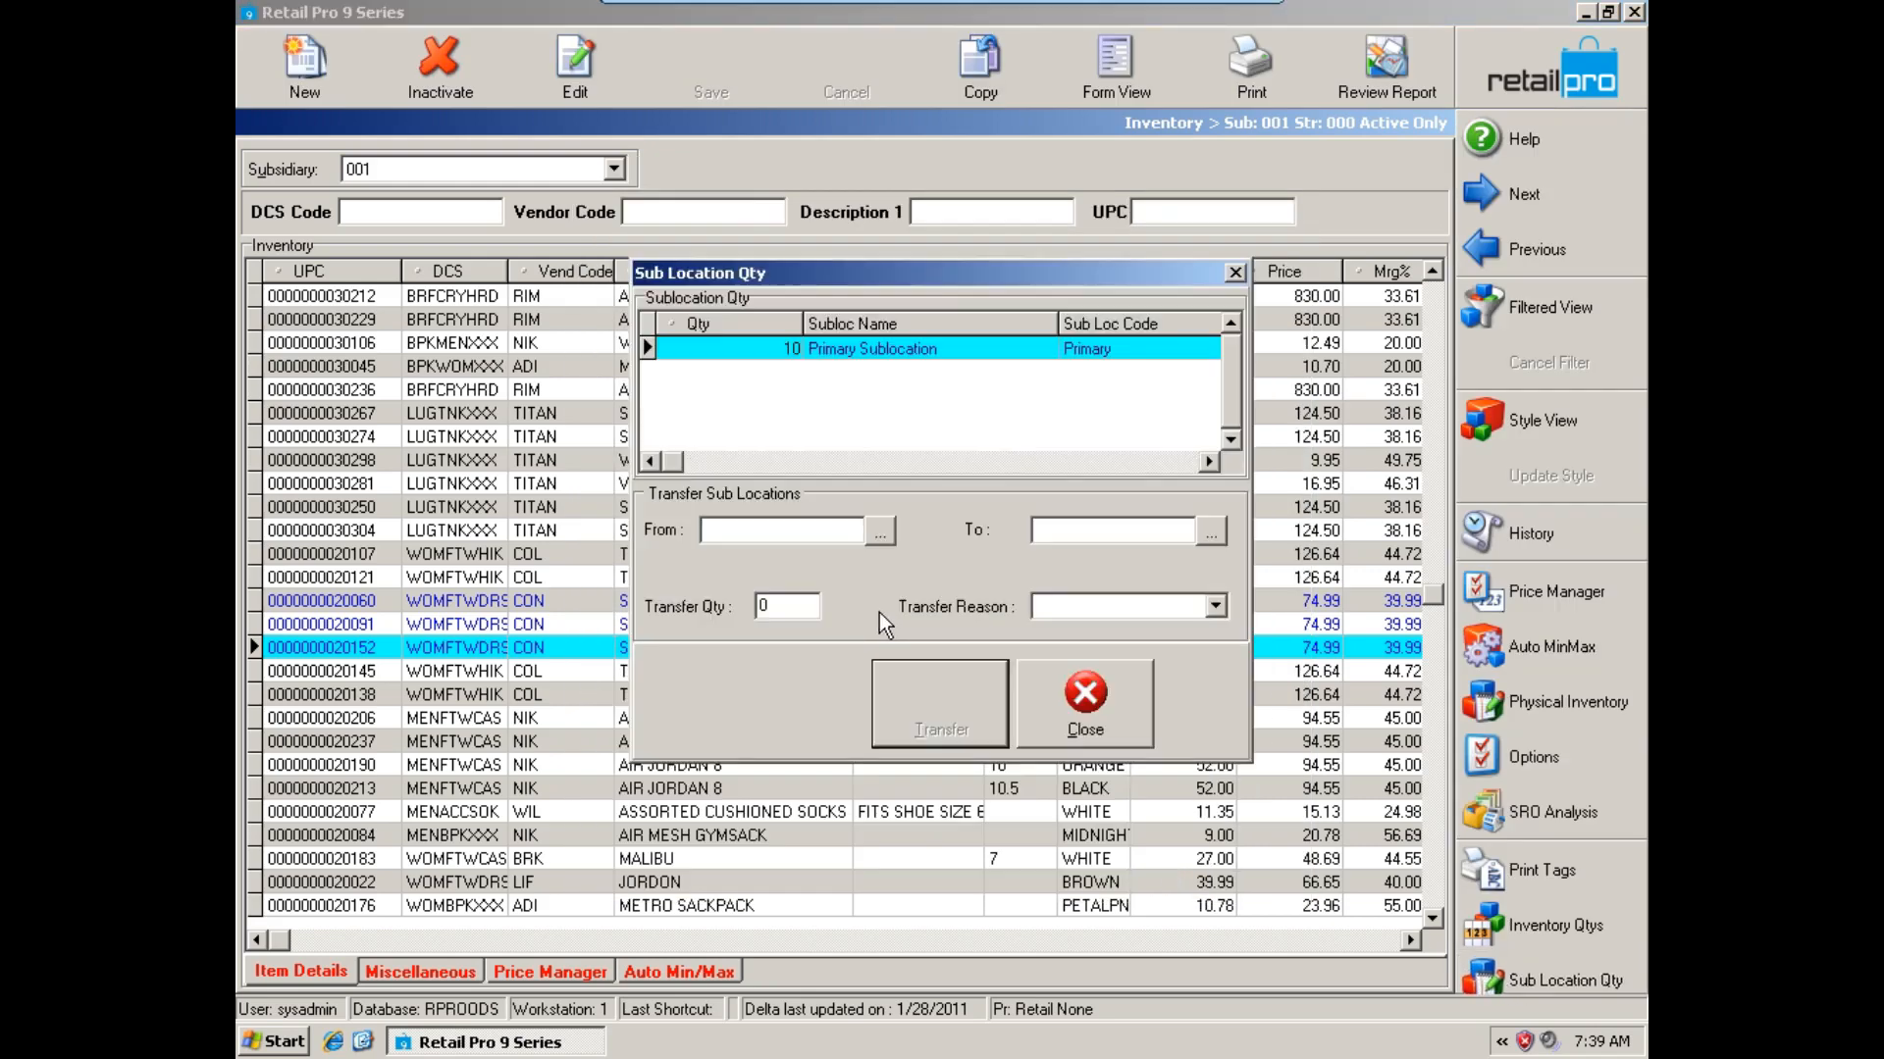
{"action": "left_click", "coordinate": [779, 350]}
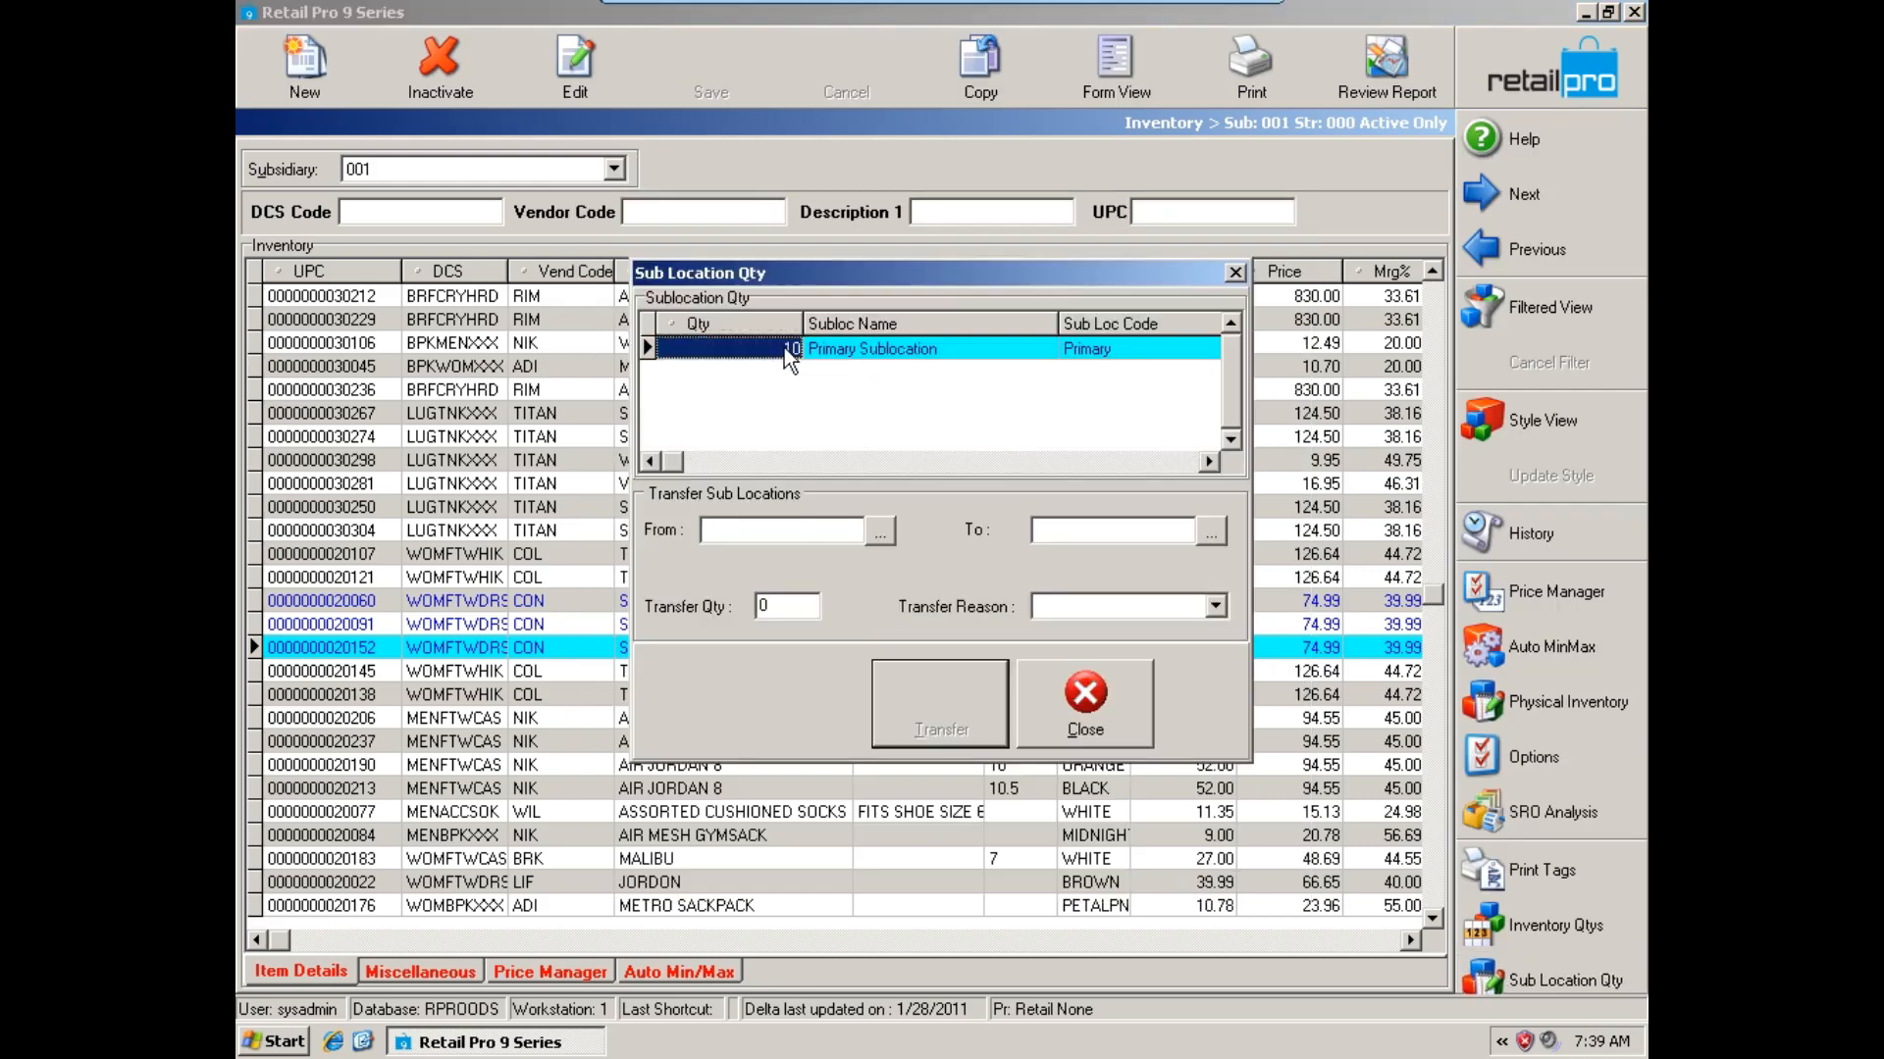
{"action": "left_click", "coordinate": [920, 350]}
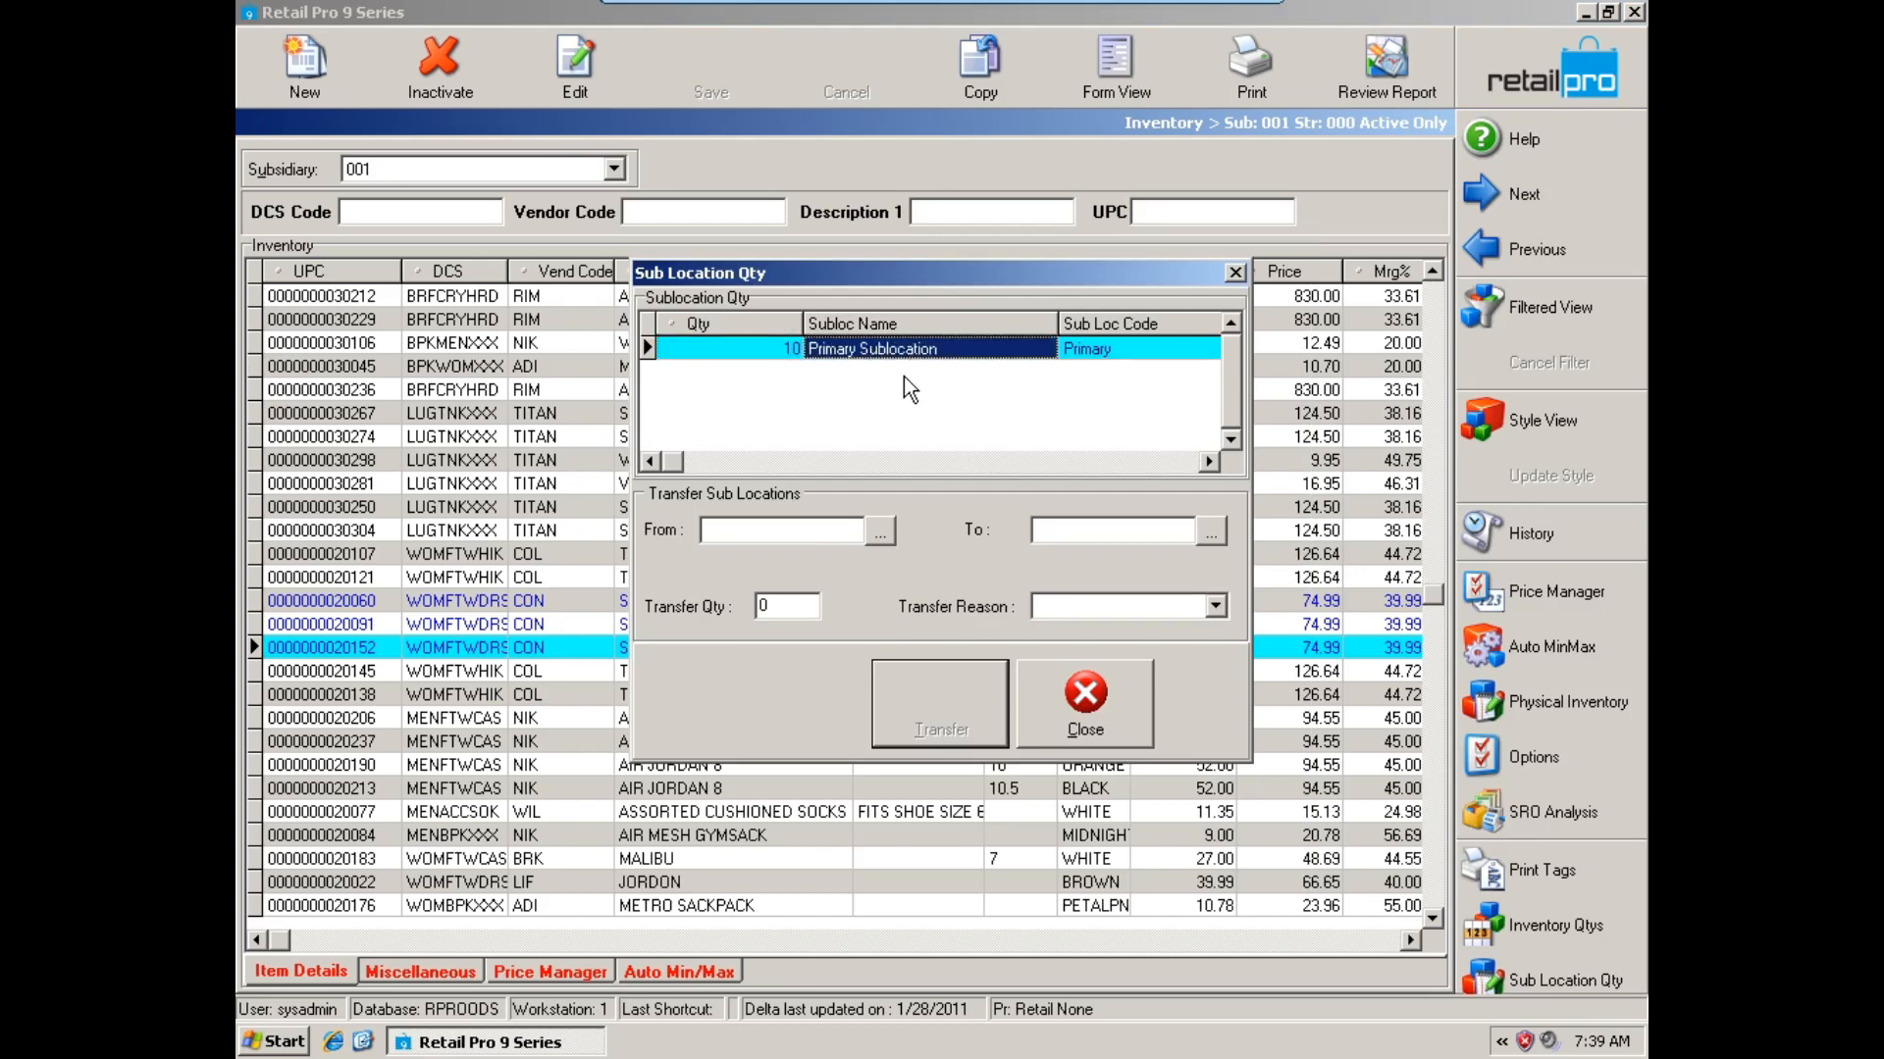
{"action": "left_click", "coordinate": [1109, 708]}
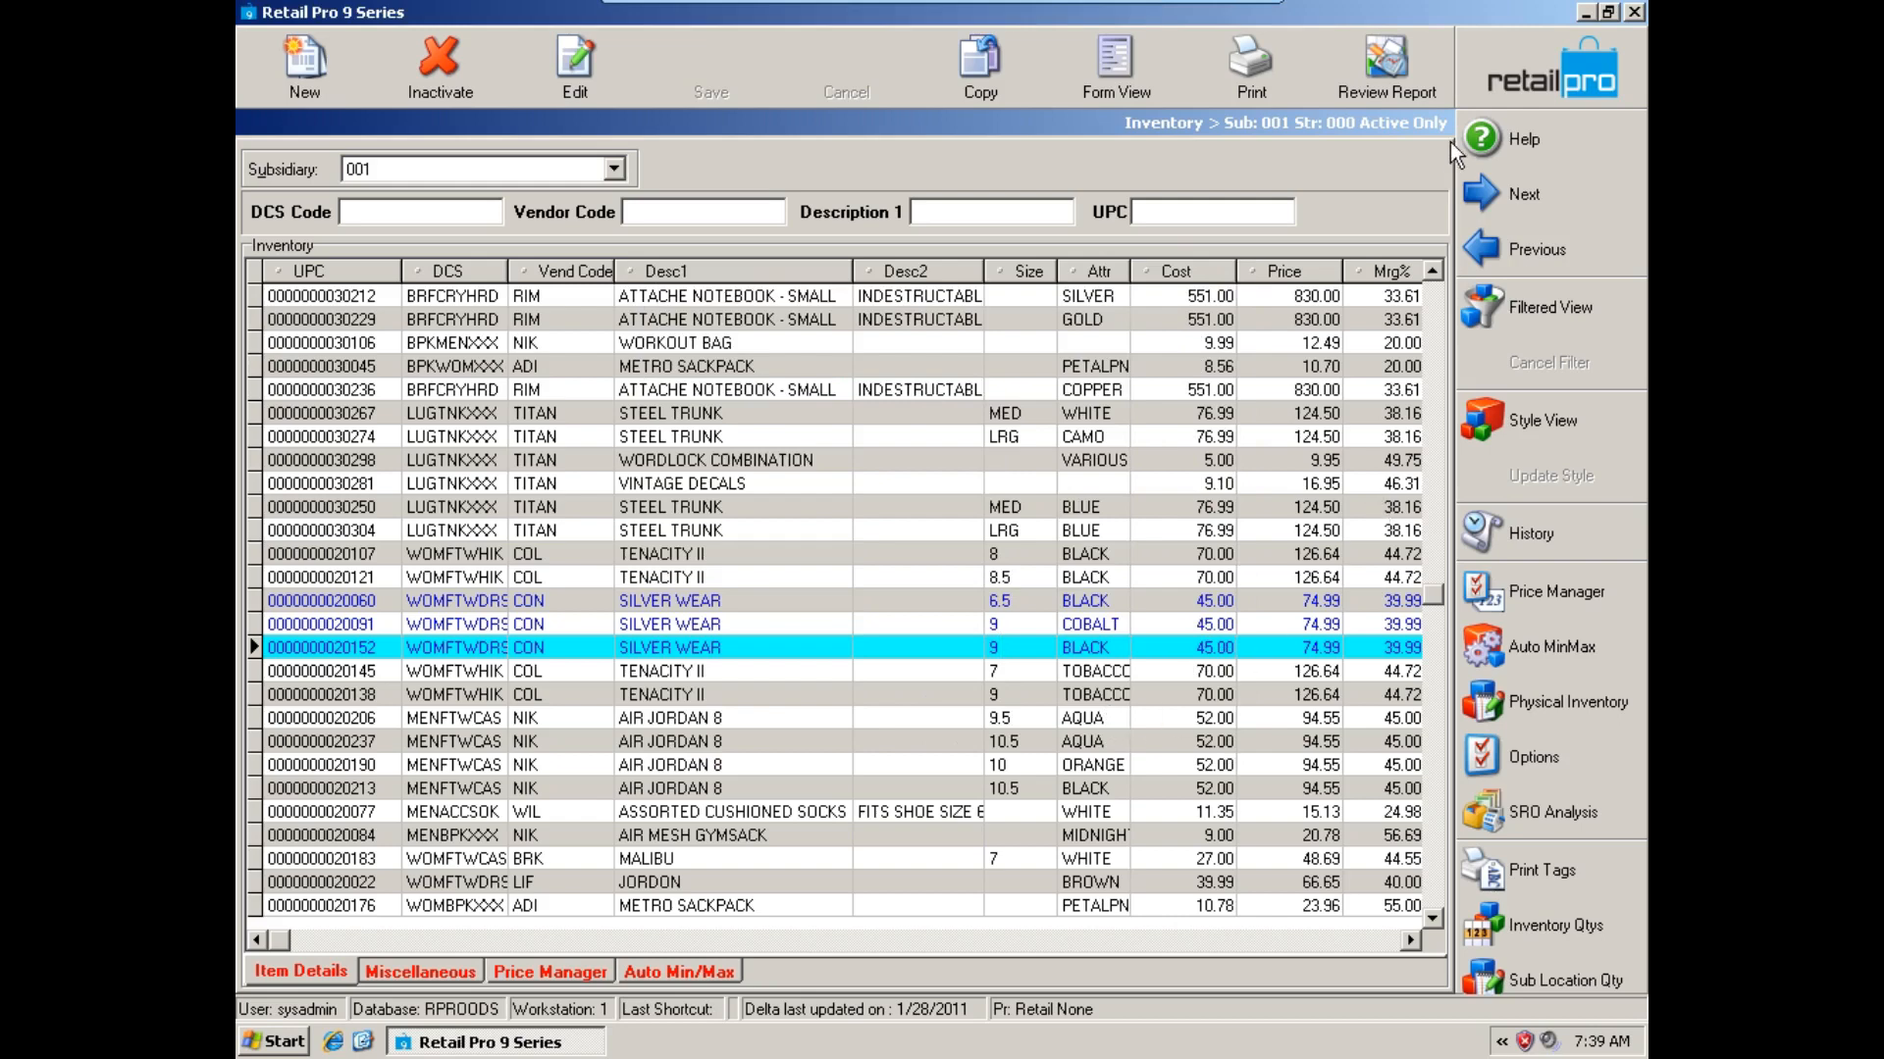
{"action": "left_click", "coordinate": [1481, 92]}
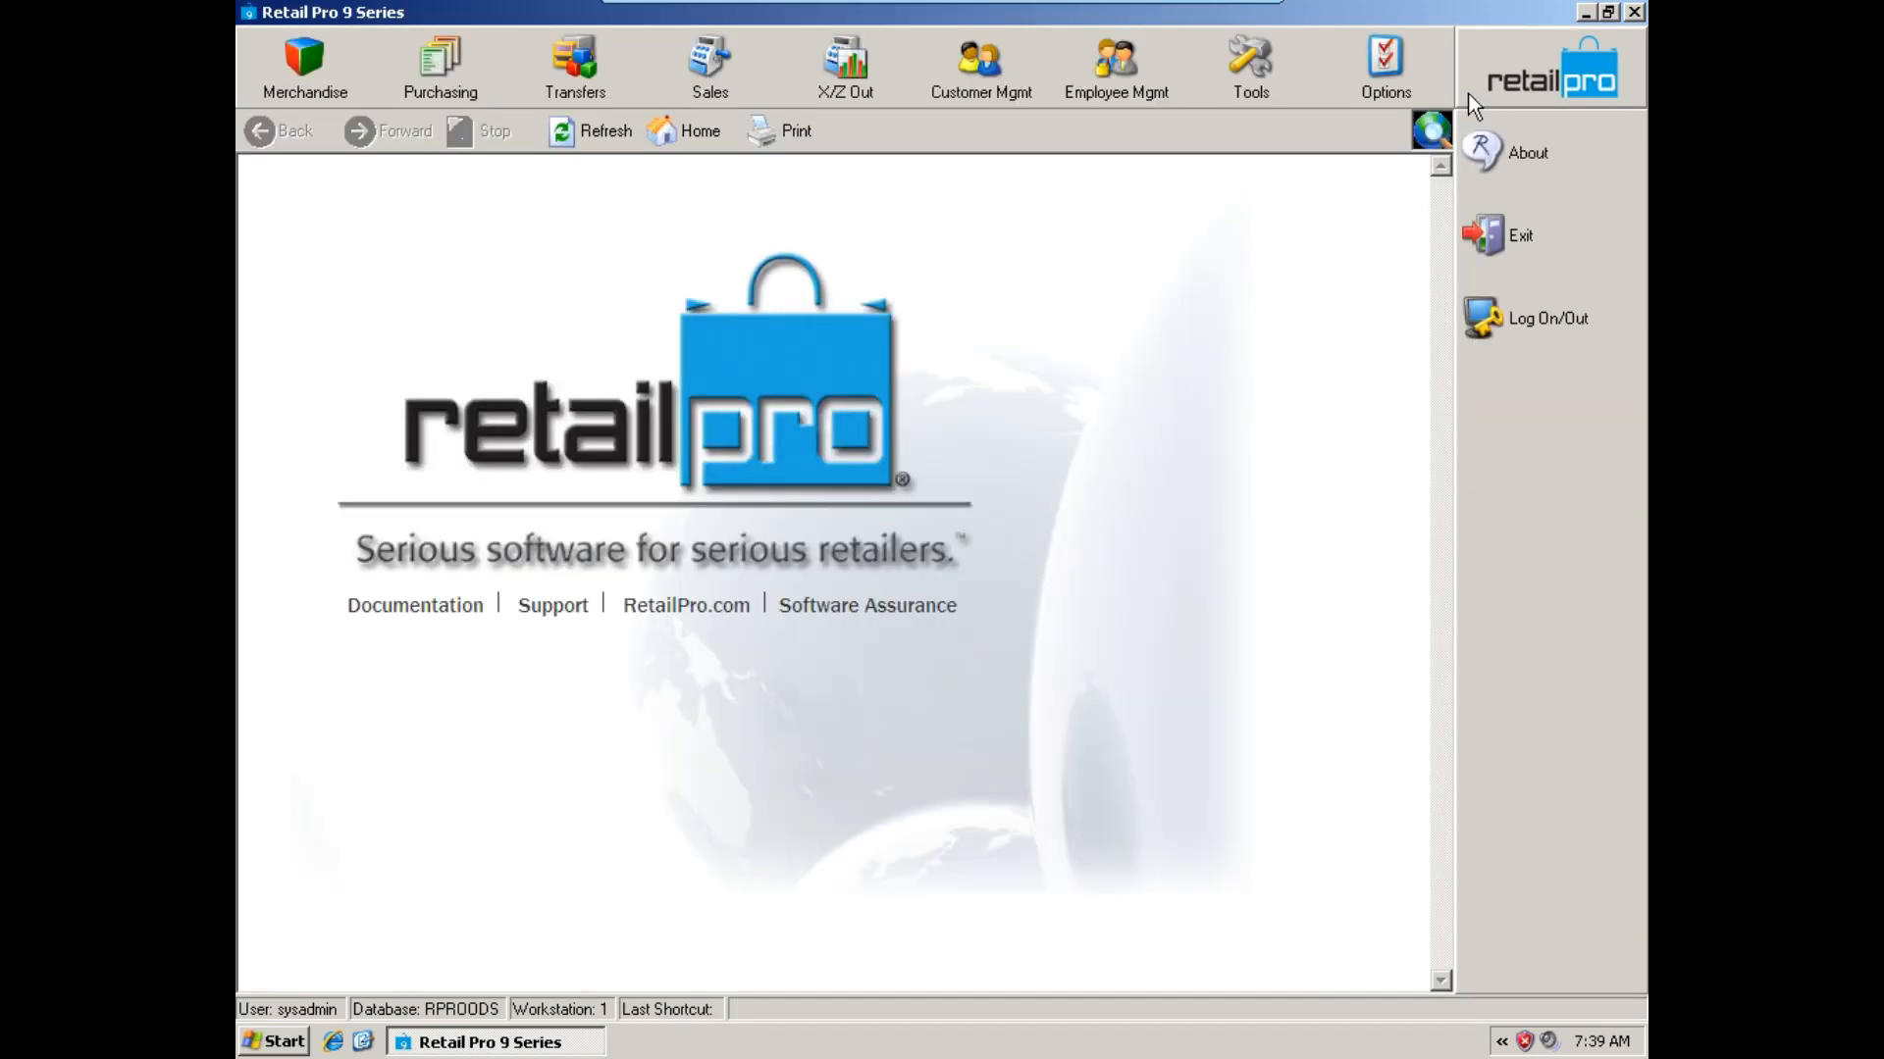
Open the merchandise sub location list for store 000-San Francisco and start a new sub location record.
{"action": "left_click", "coordinate": [341, 57]}
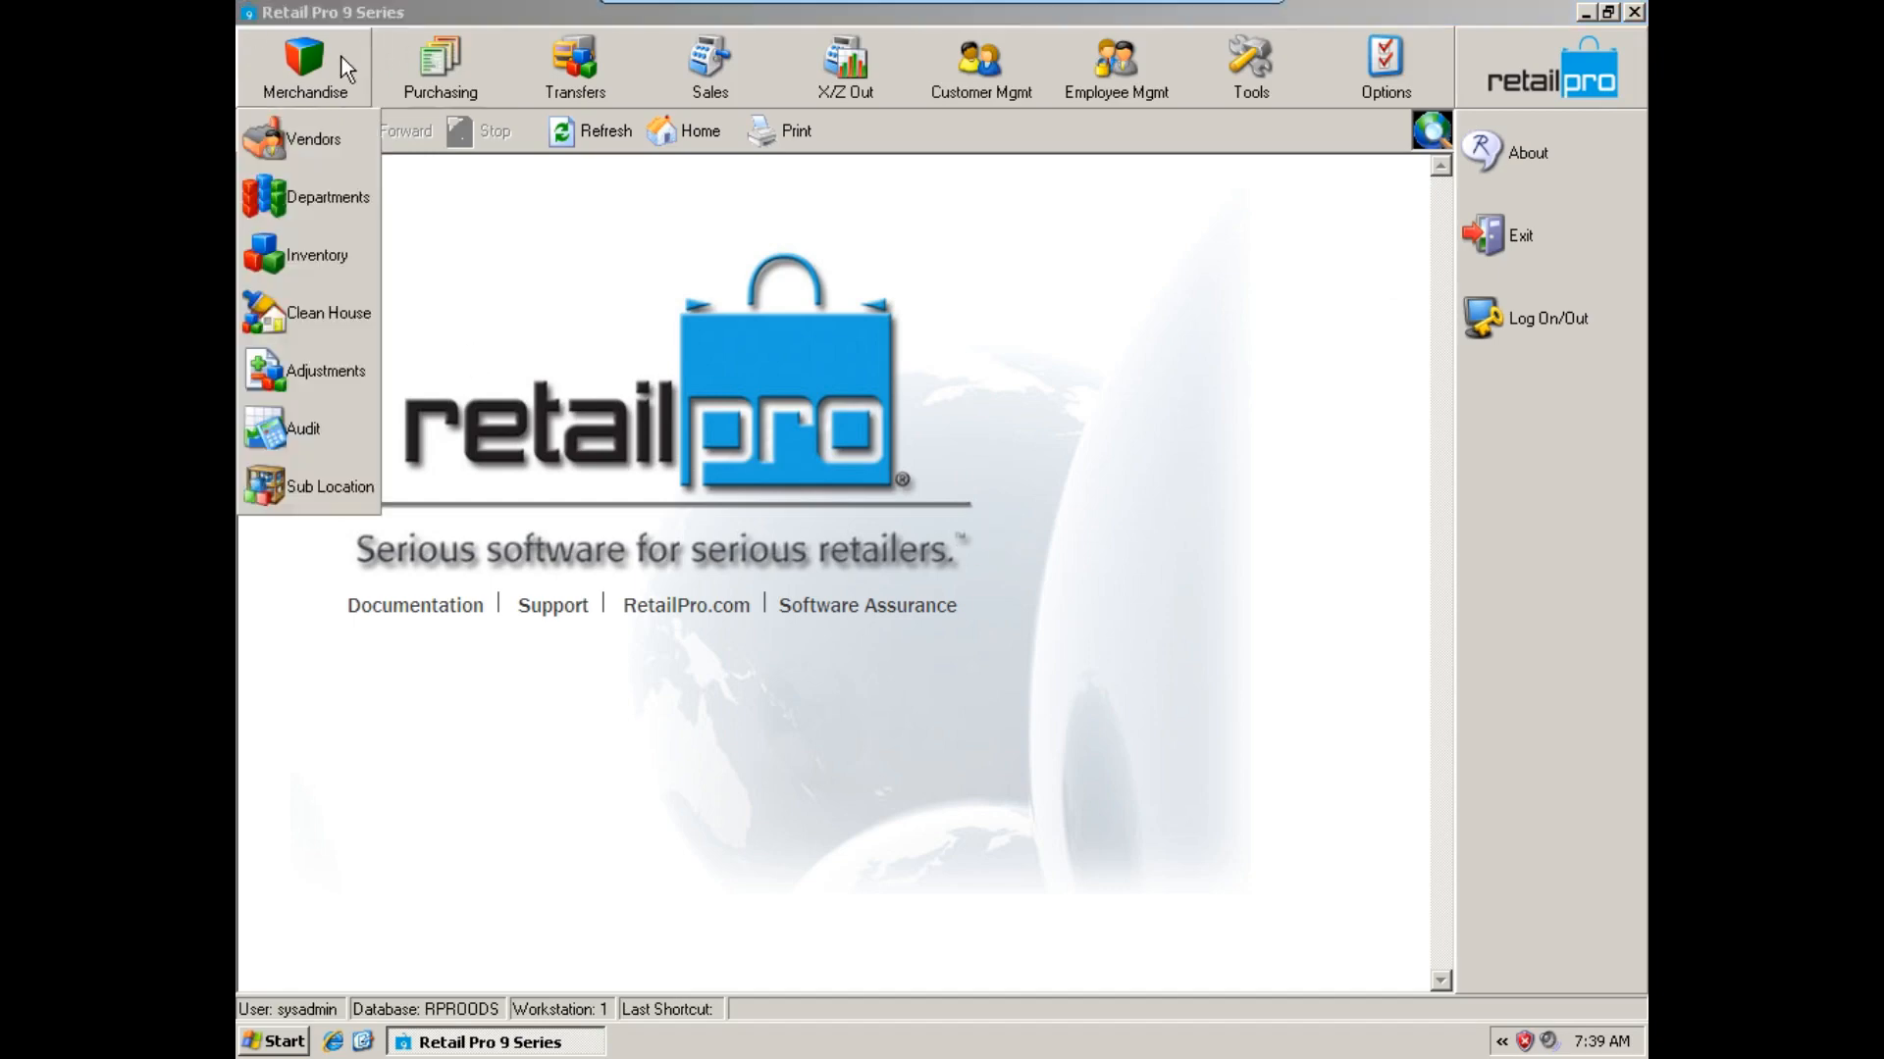
{"action": "left_click", "coordinate": [312, 487]}
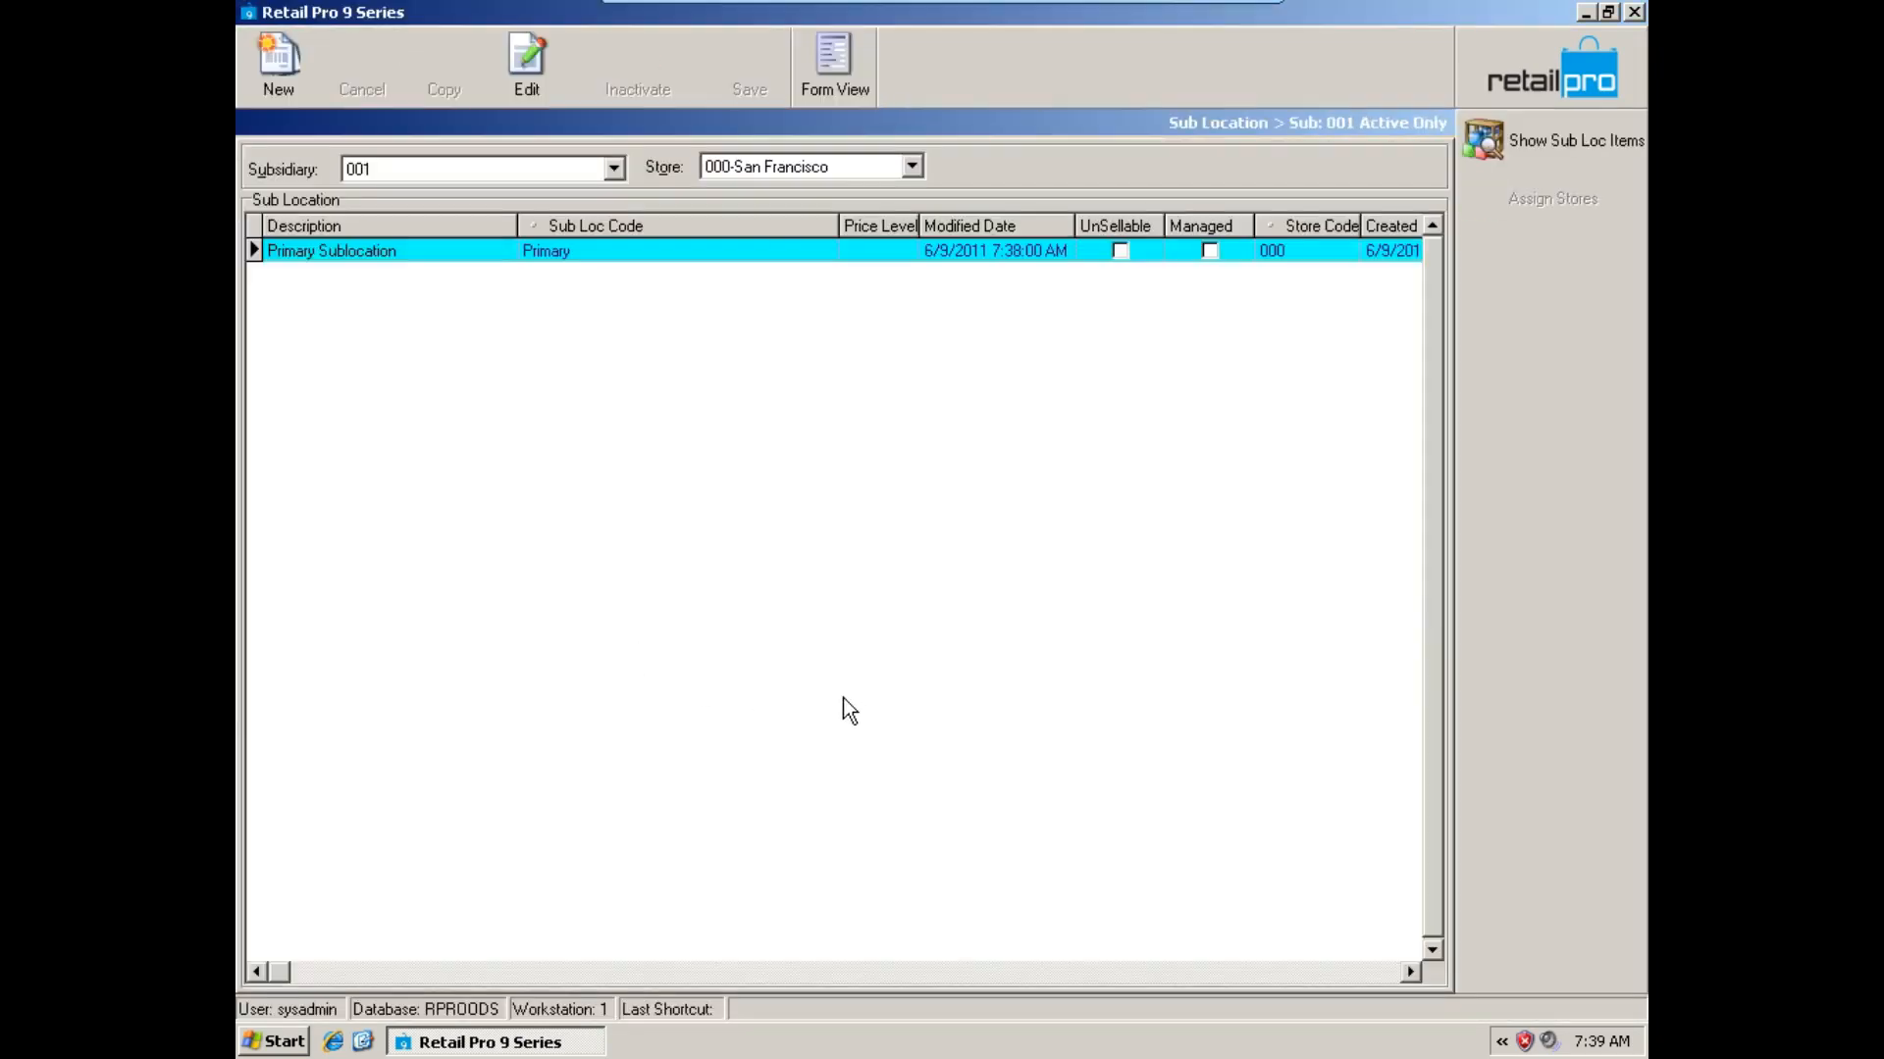
{"action": "left_click", "coordinate": [567, 250]}
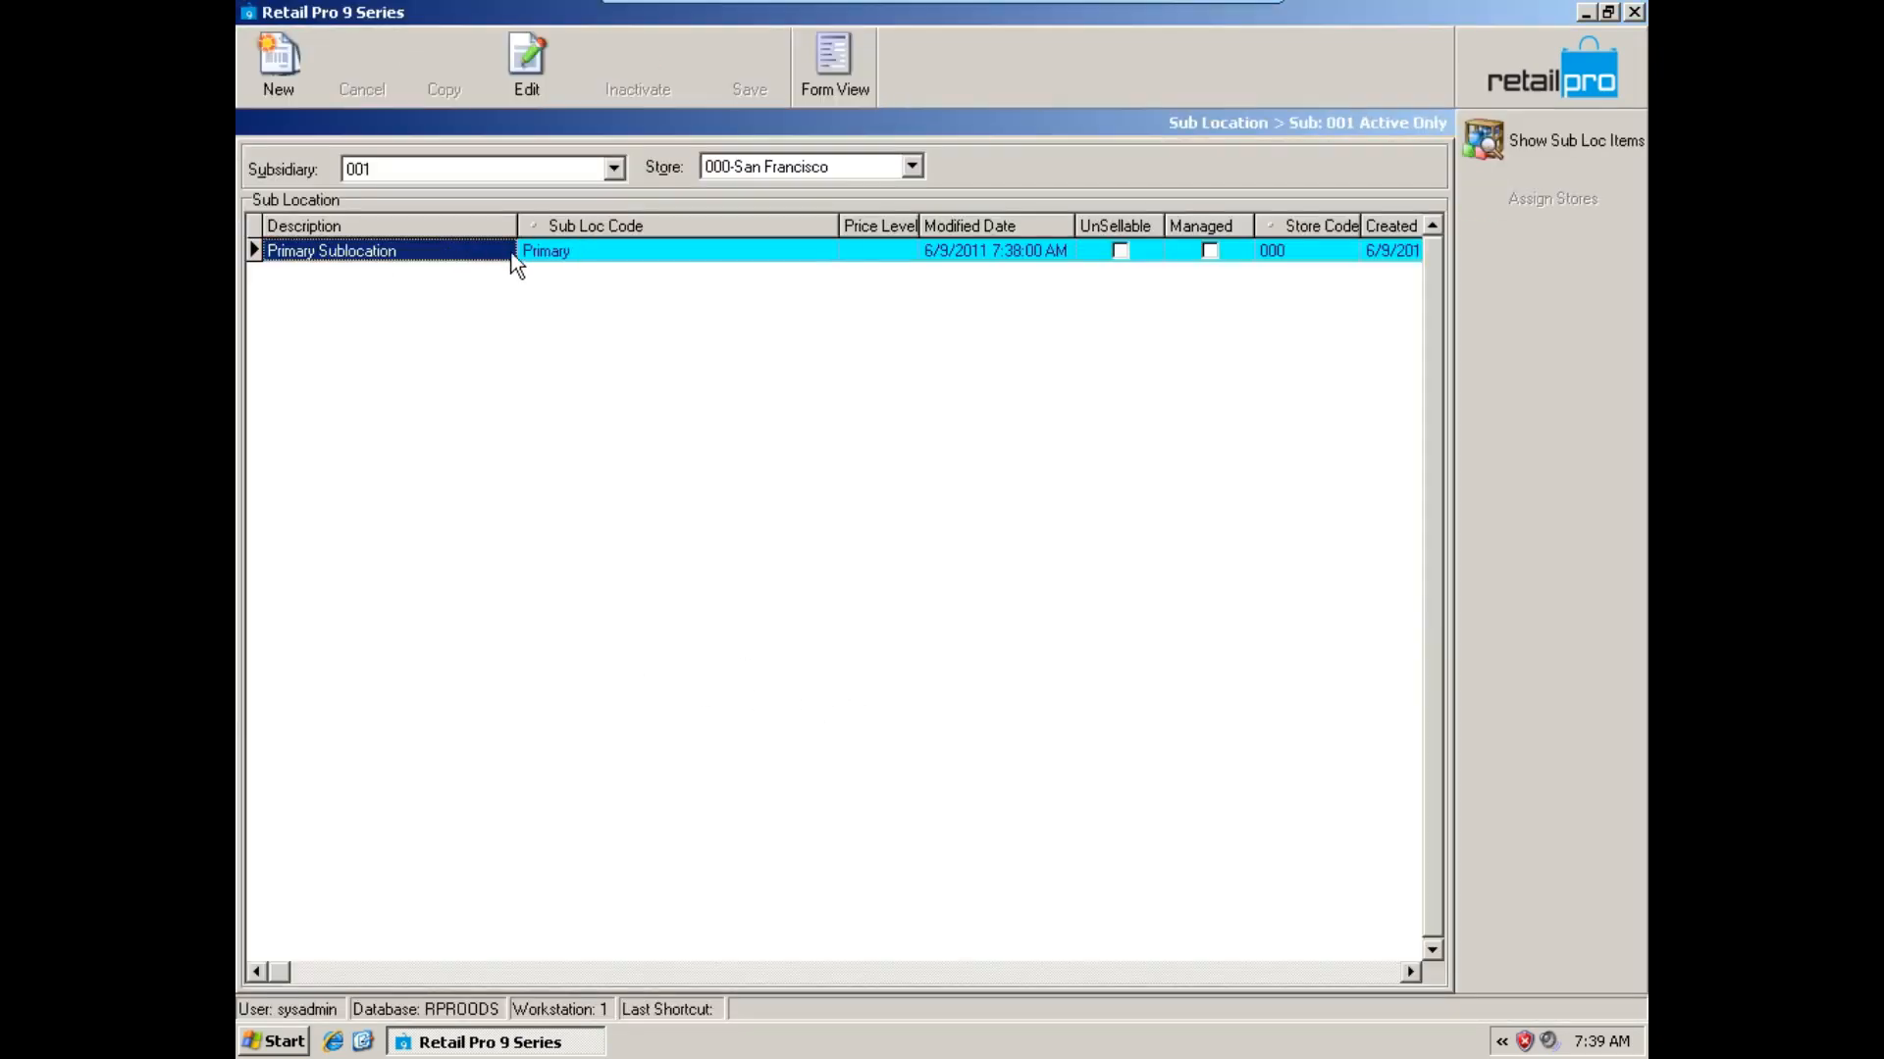
{"action": "left_click", "coordinate": [292, 92]}
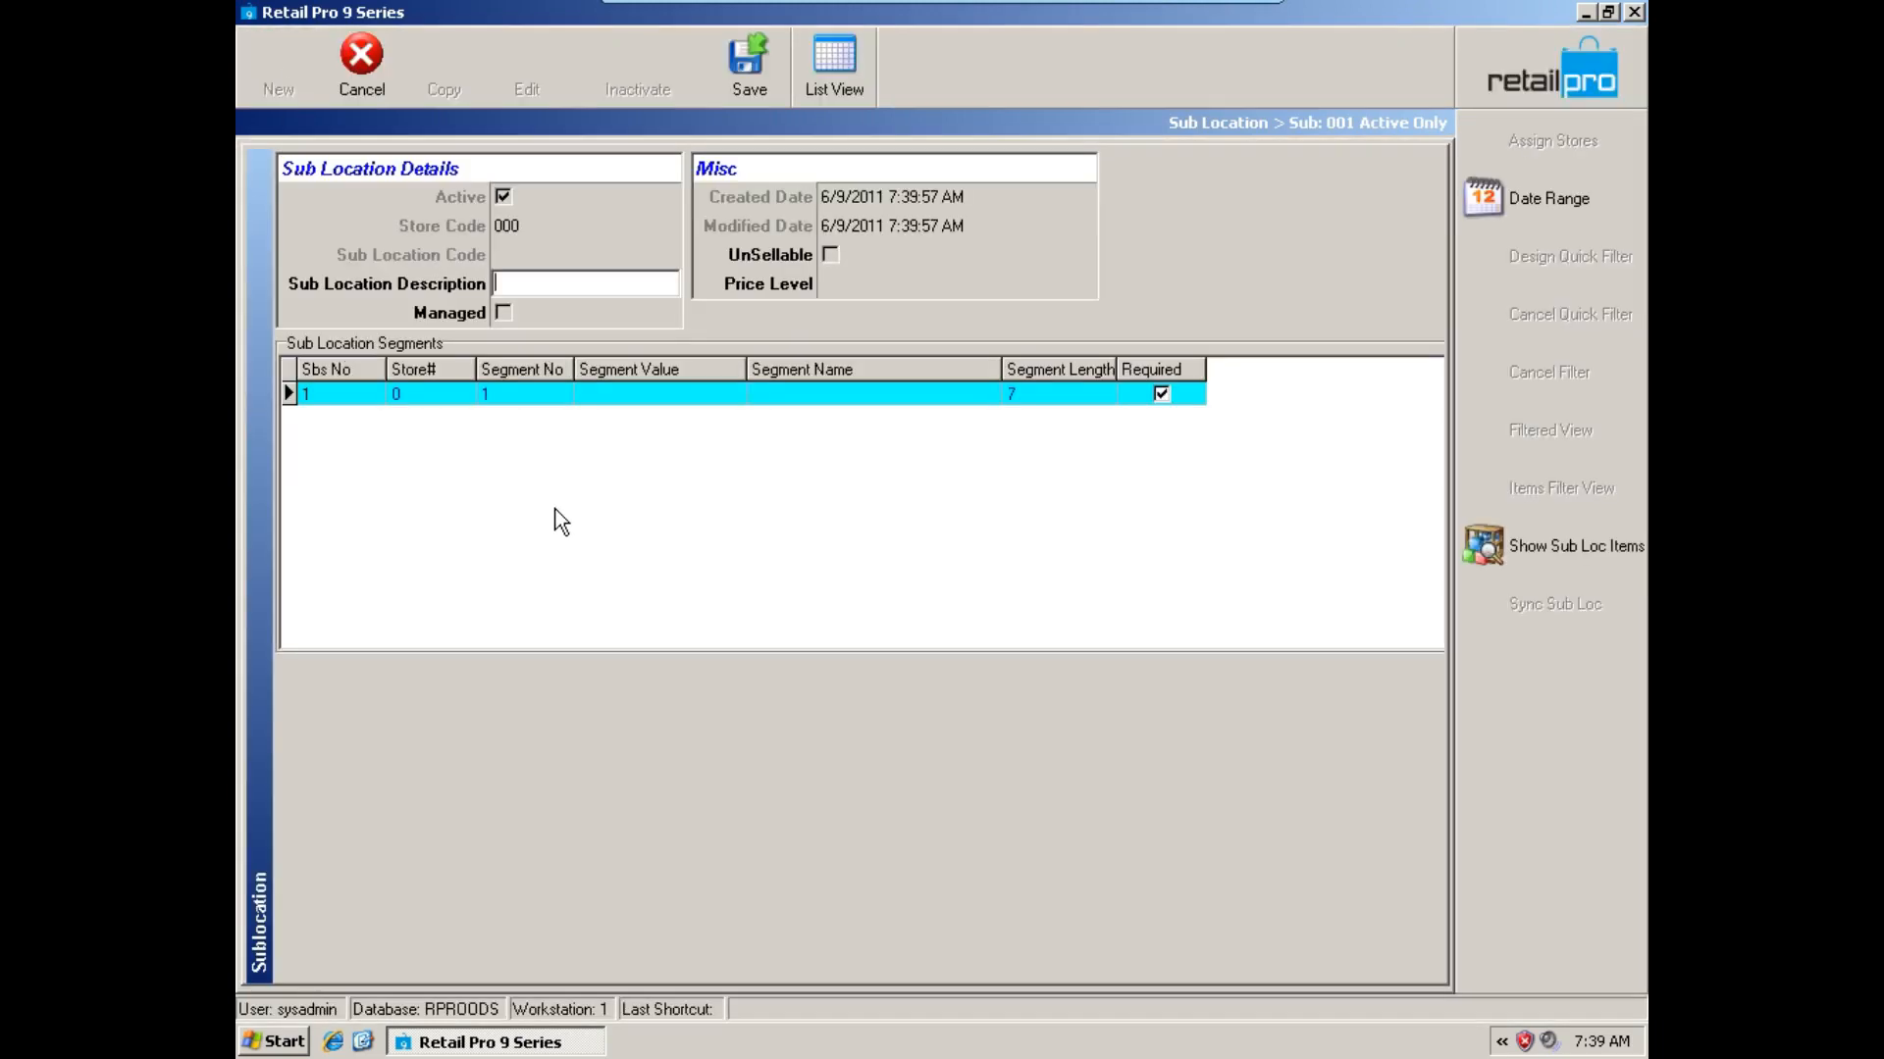
Set the new sub location's segment value to EMPLOYE and its segment name to Employee Uniform.
{"action": "left_click", "coordinate": [616, 396]}
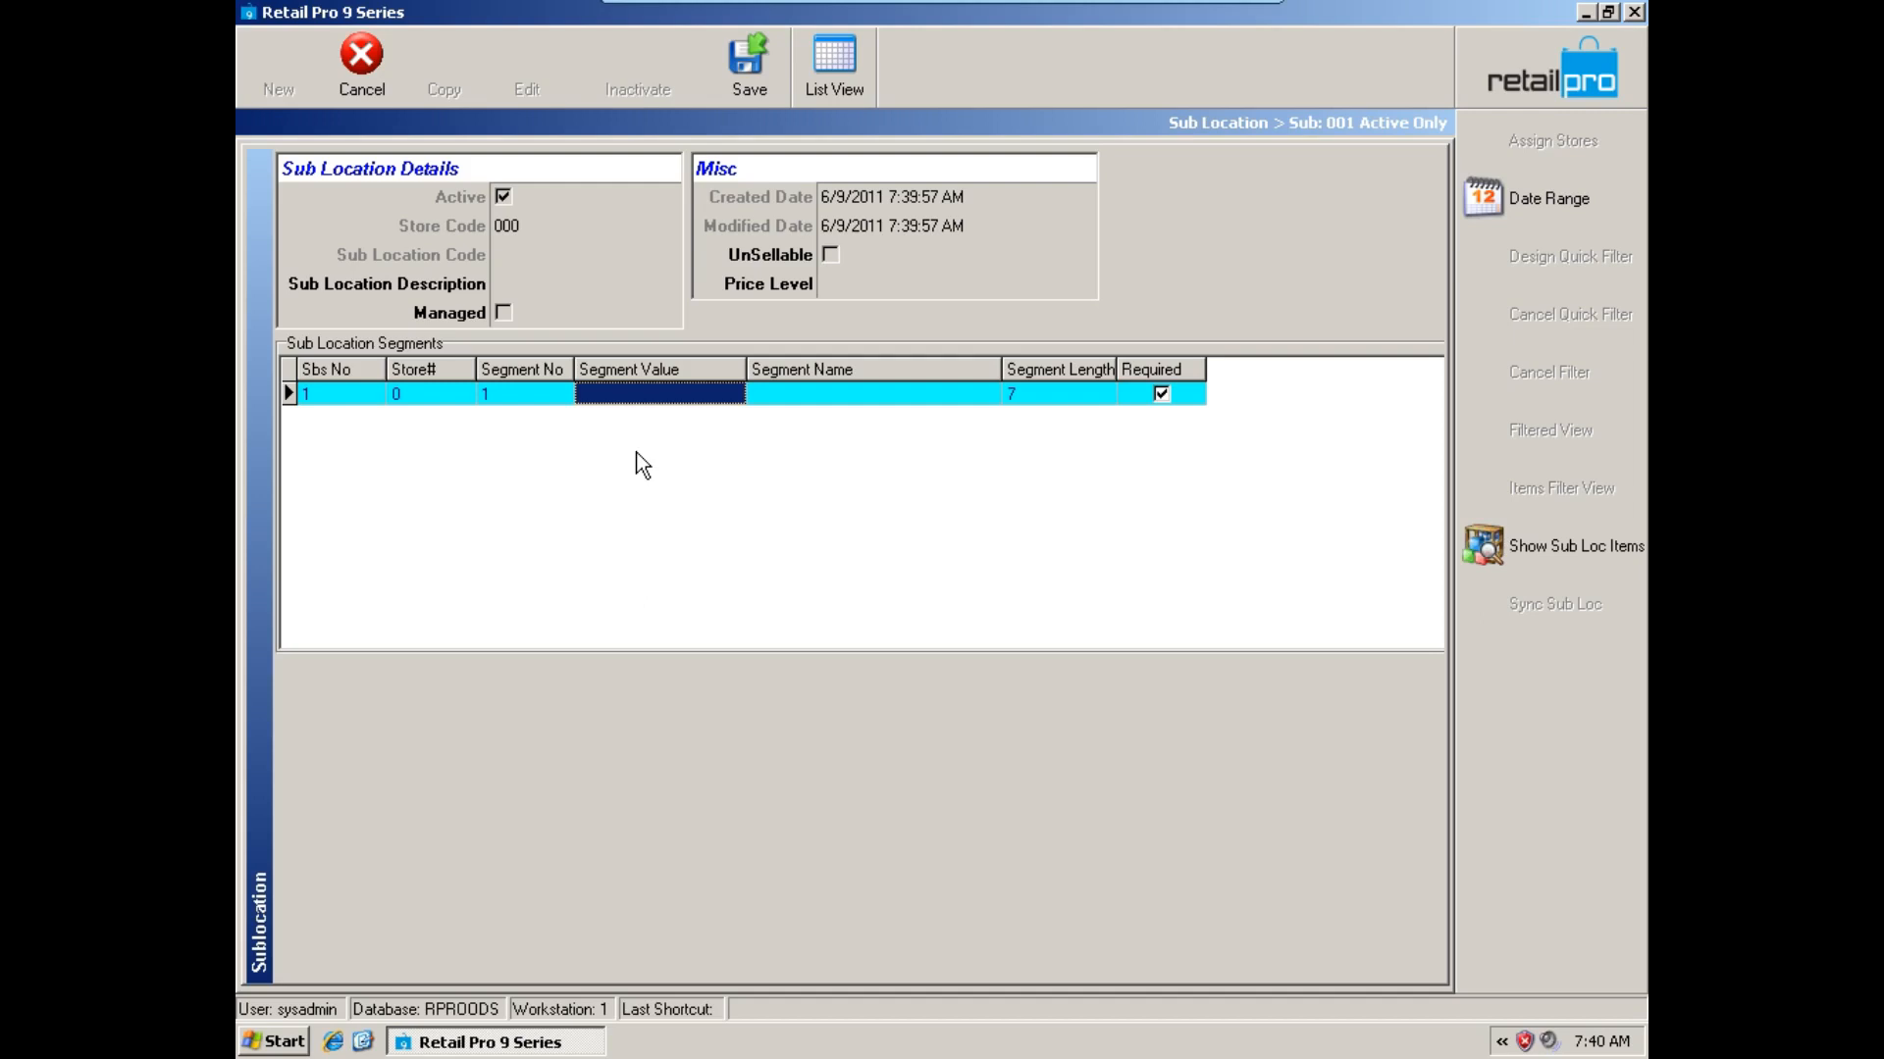
{"action": "left_click", "coordinate": [641, 395]}
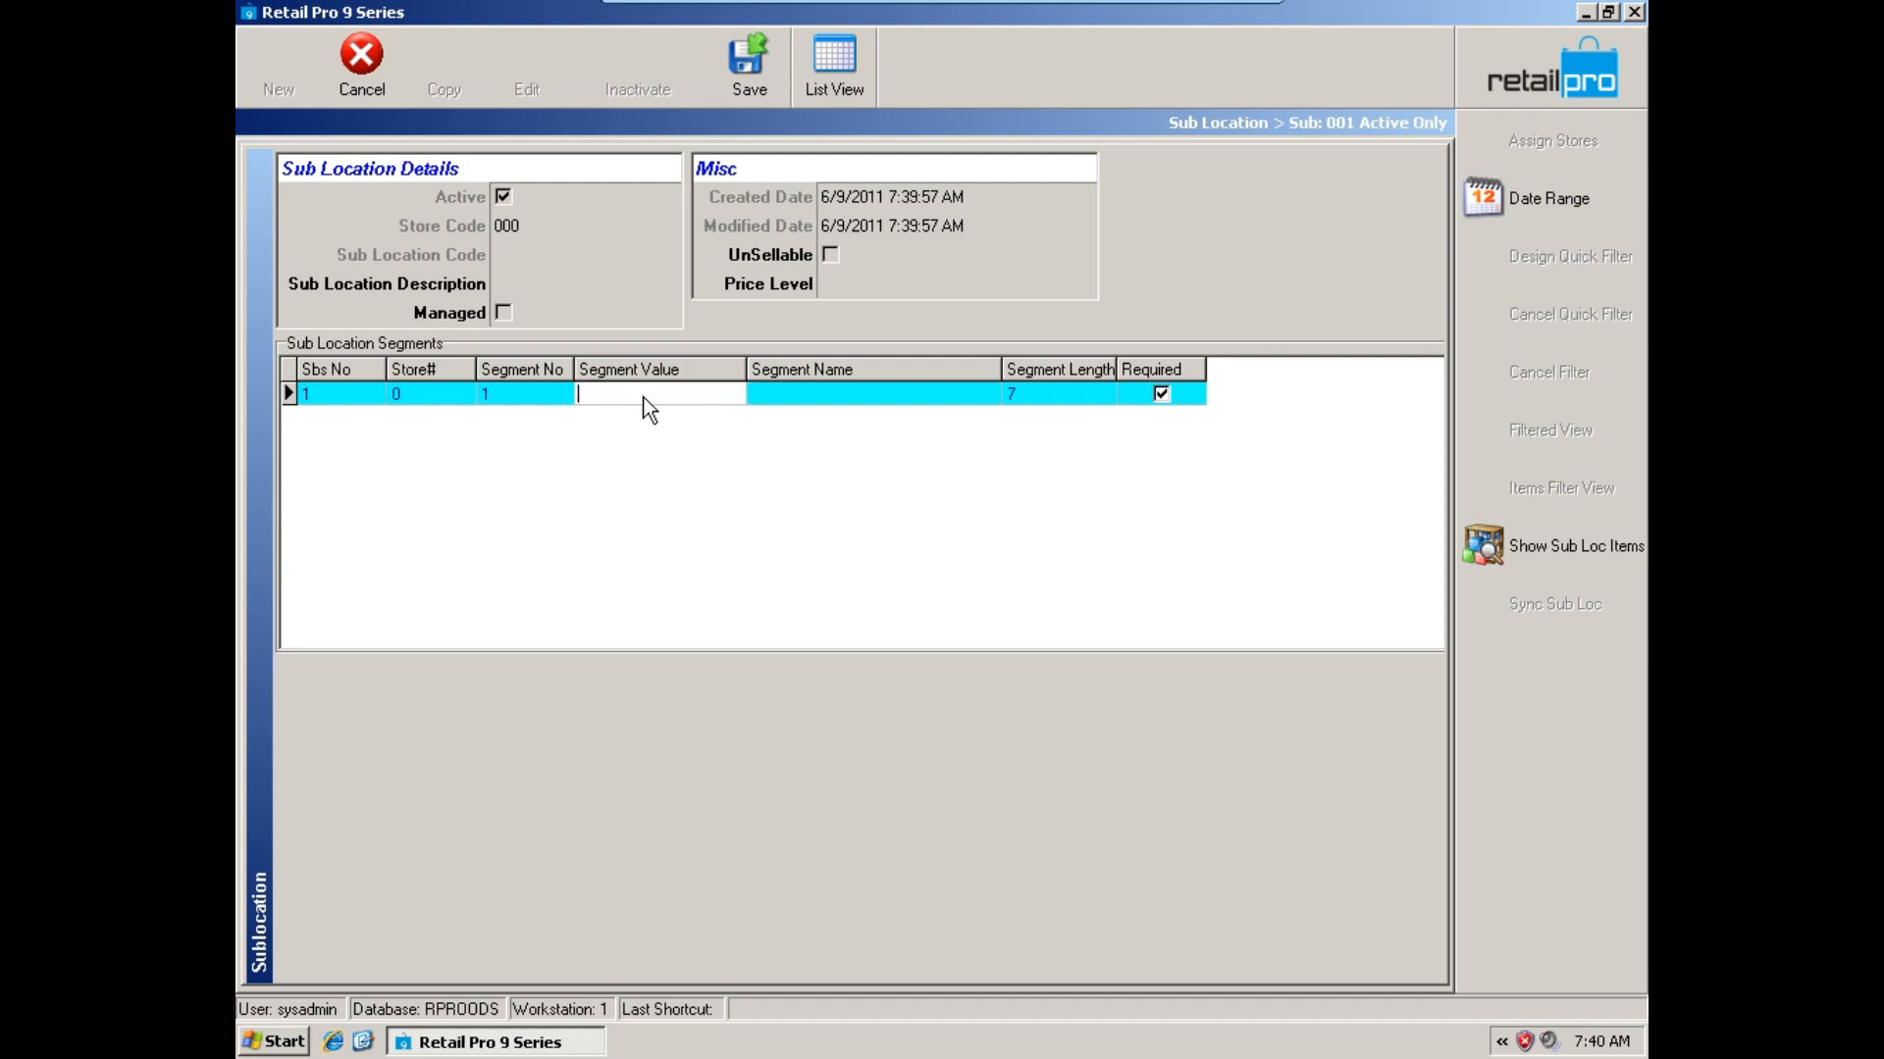
{"action": "type", "text": "EMPLOYE"}
{"action": "left_click", "coordinate": [812, 400]}
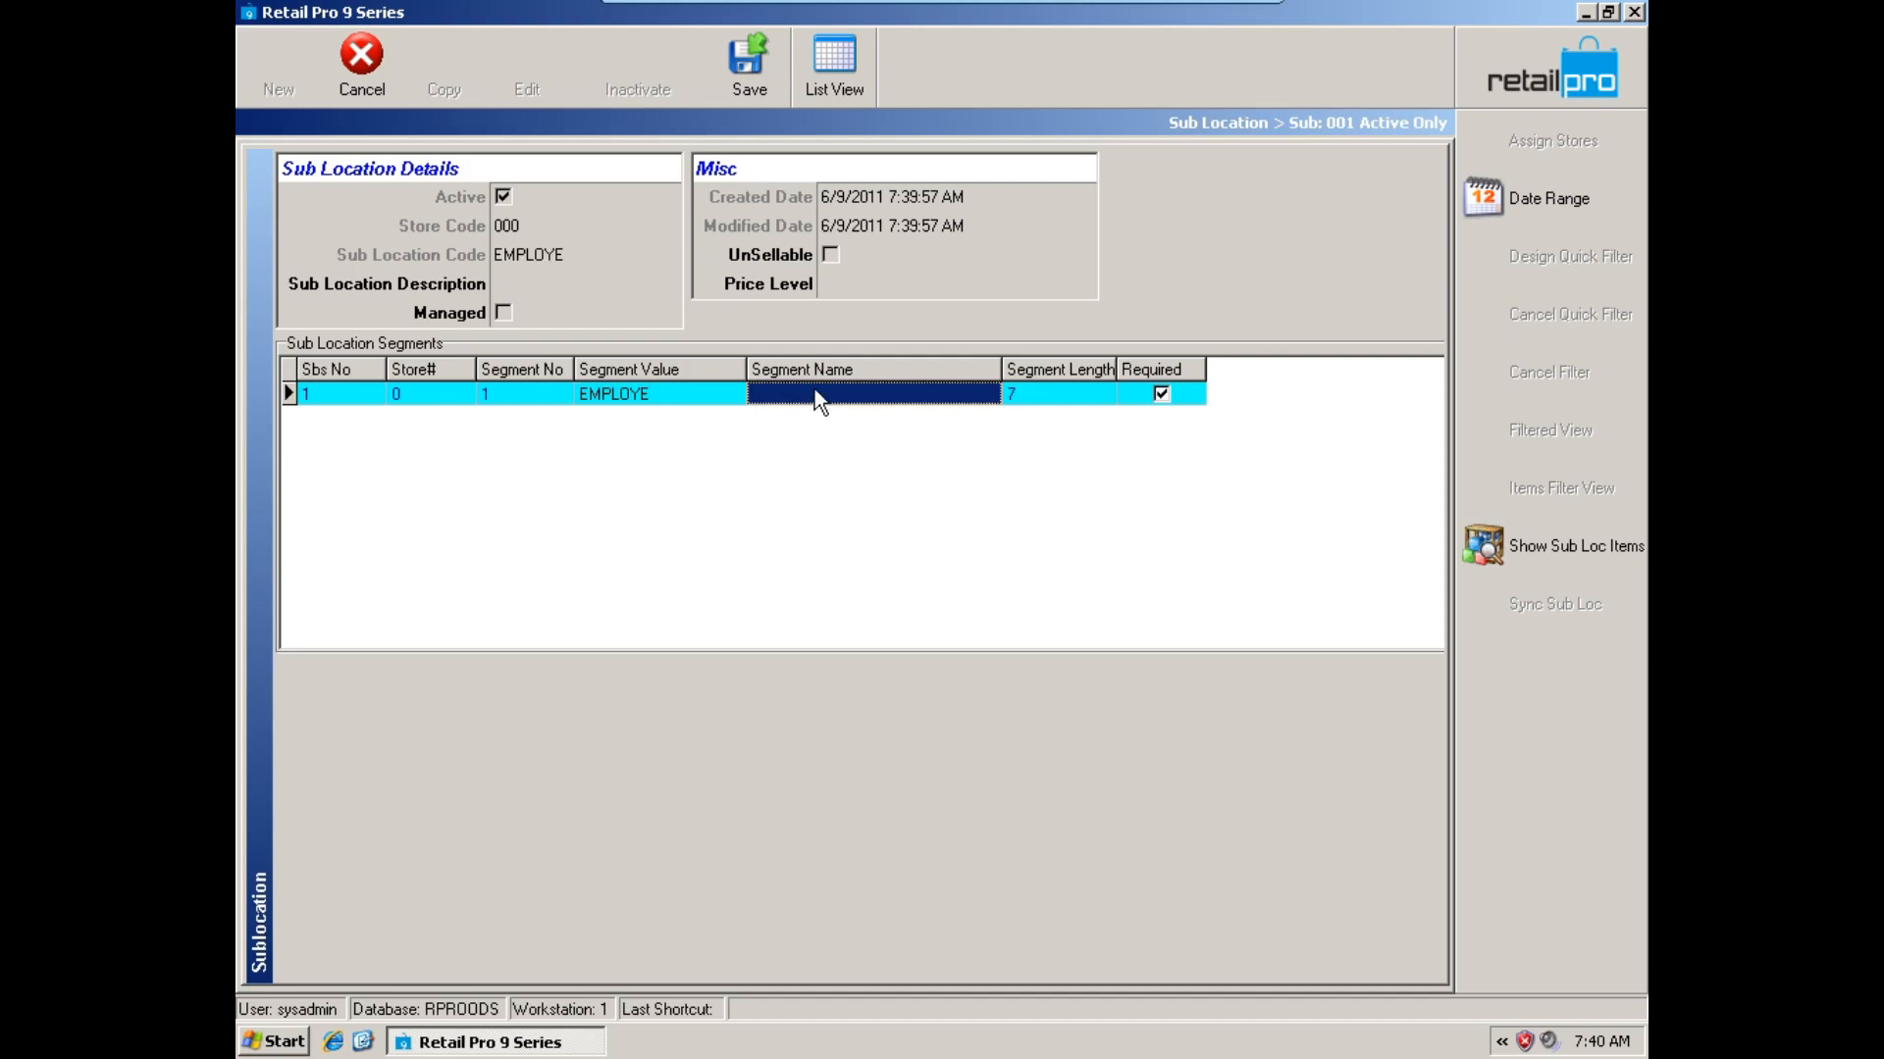
{"action": "type", "text": "Employee"}
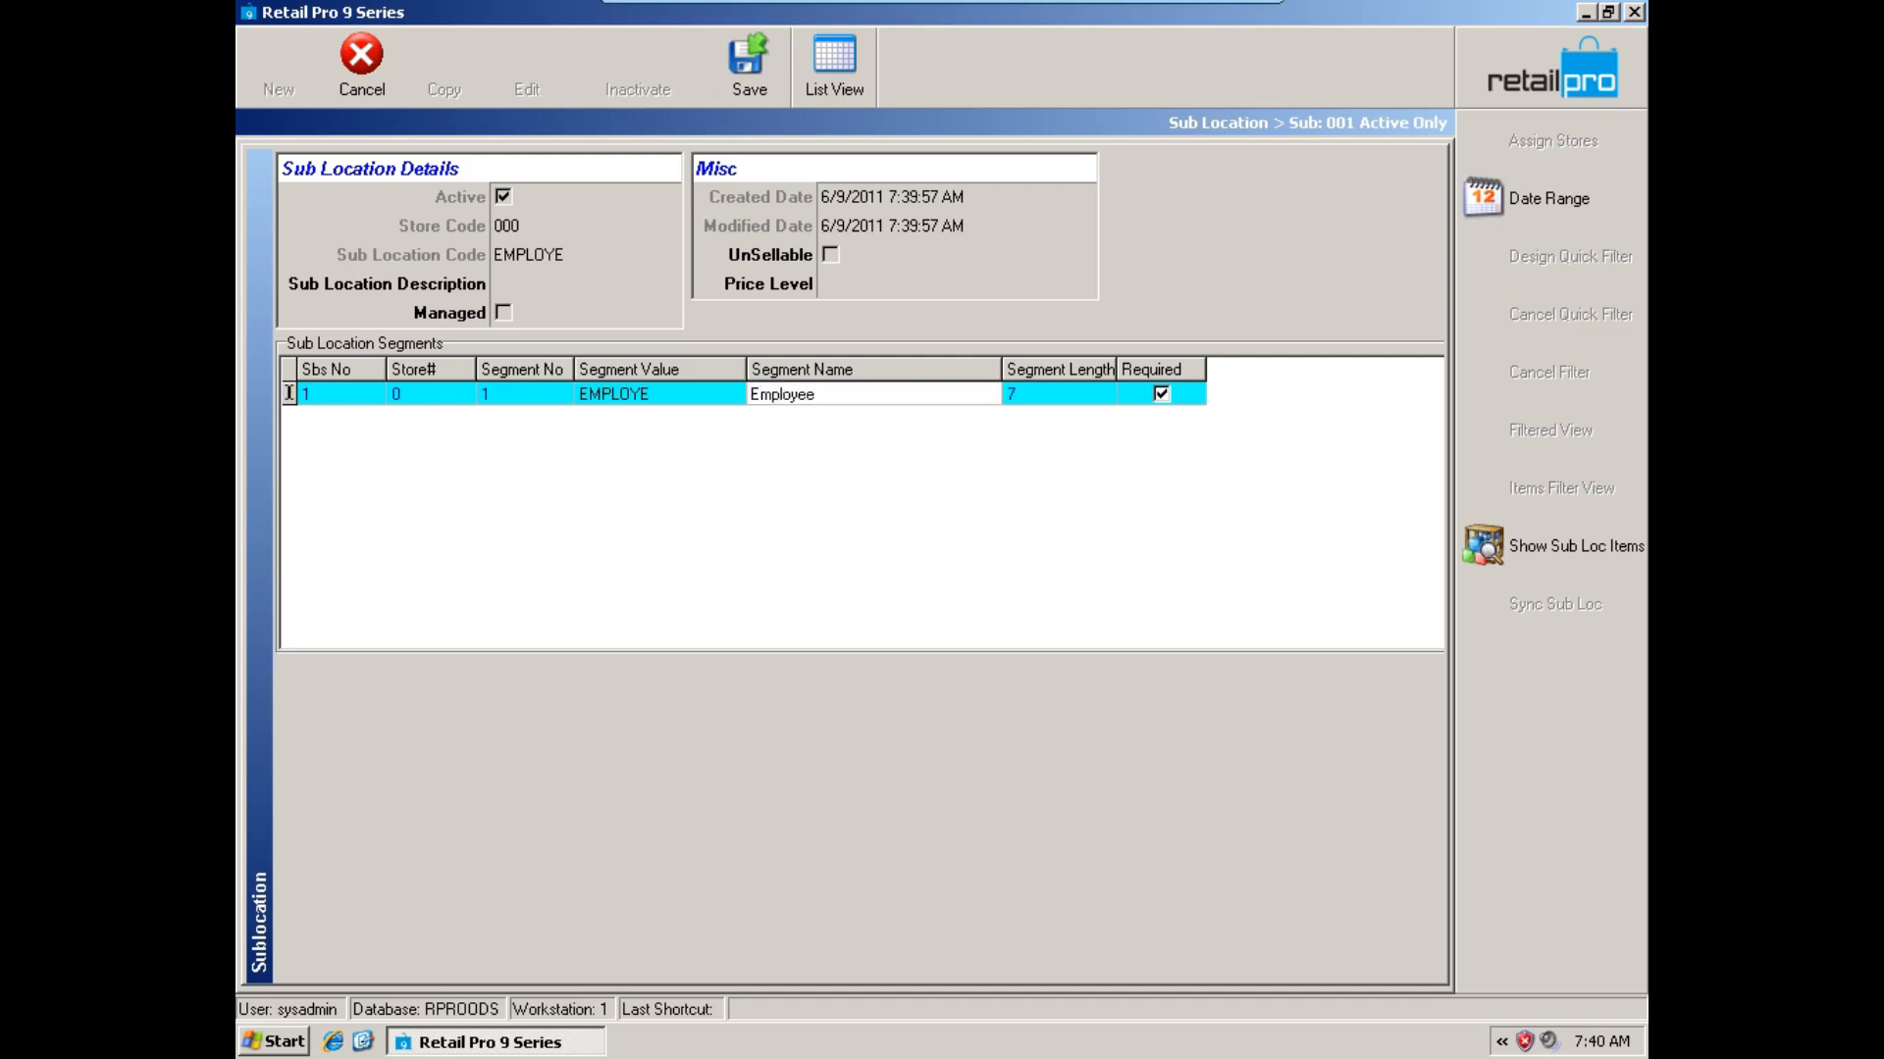
{"action": "type", "text": " Uniform"}
Enter Employee Uniform as the description of the EMPLOYE sub location and save the record.
{"action": "left_click", "coordinate": [581, 285]}
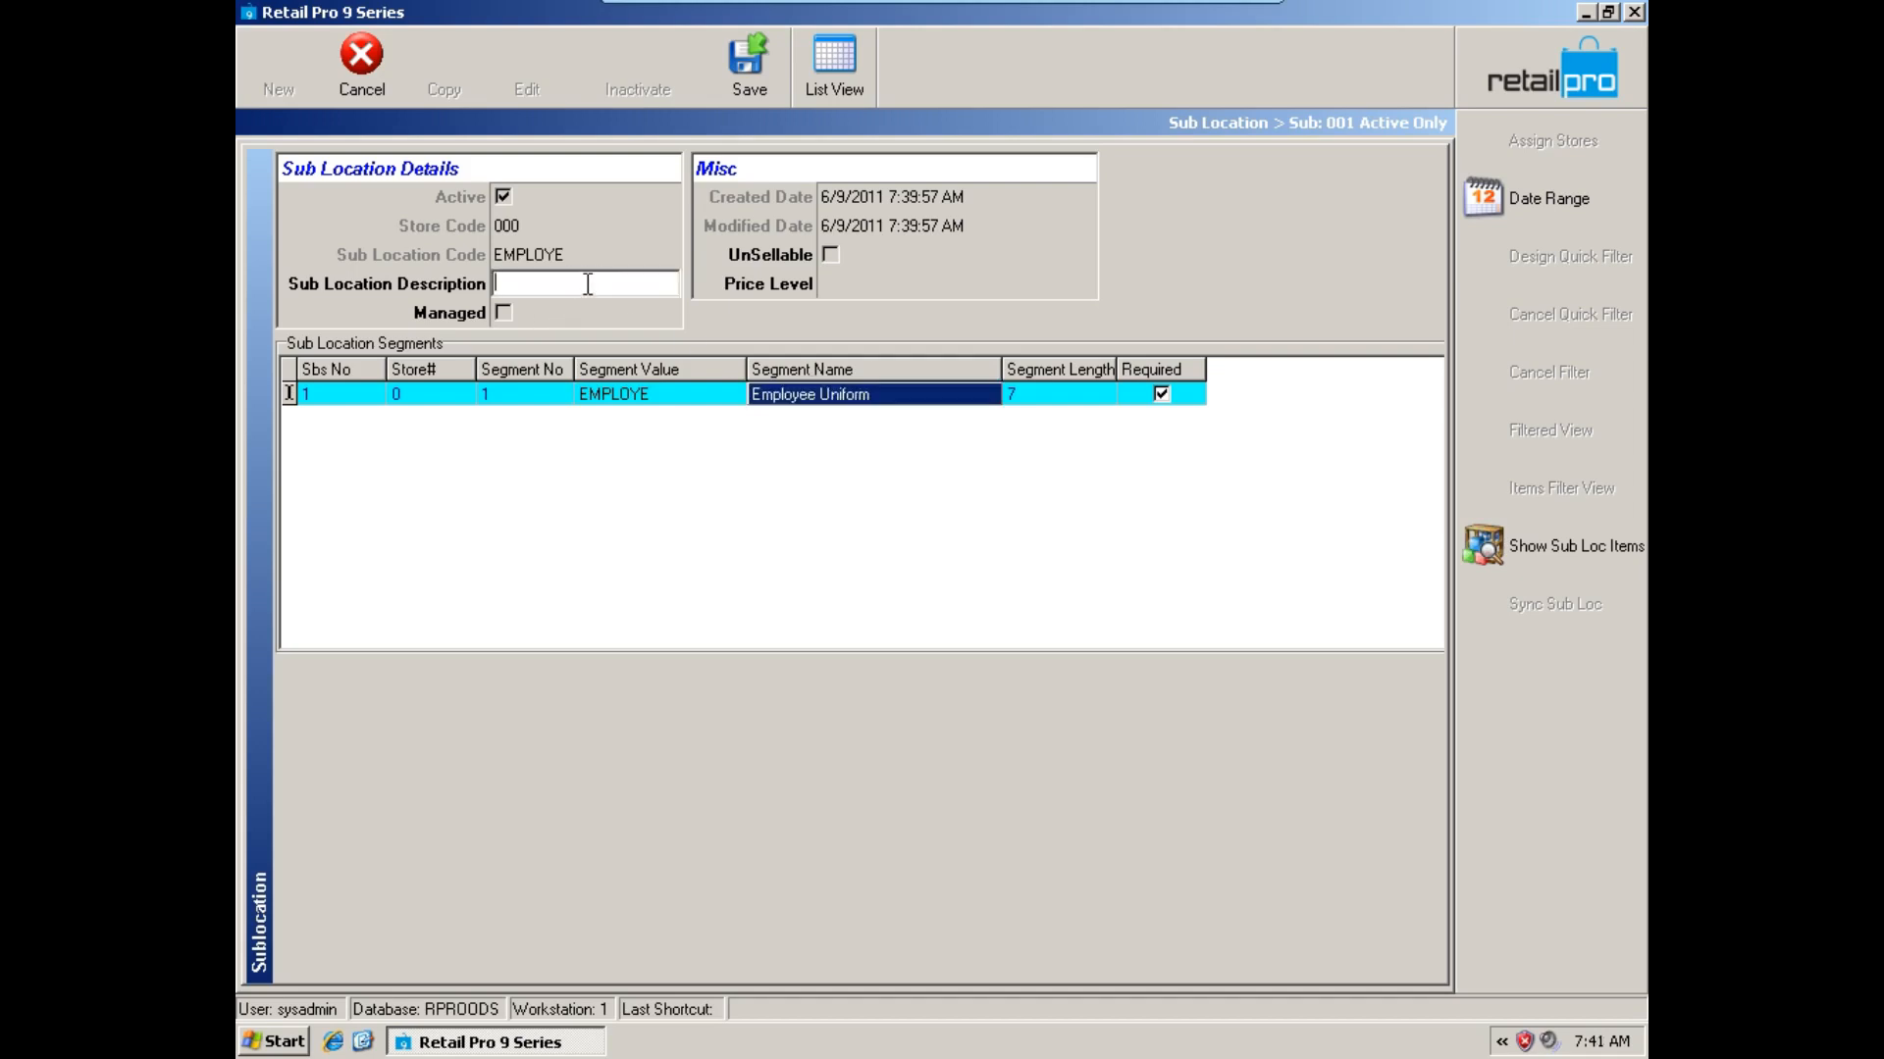
{"action": "type", "text": "Employee Uniform"}
{"action": "left_click", "coordinate": [771, 77]}
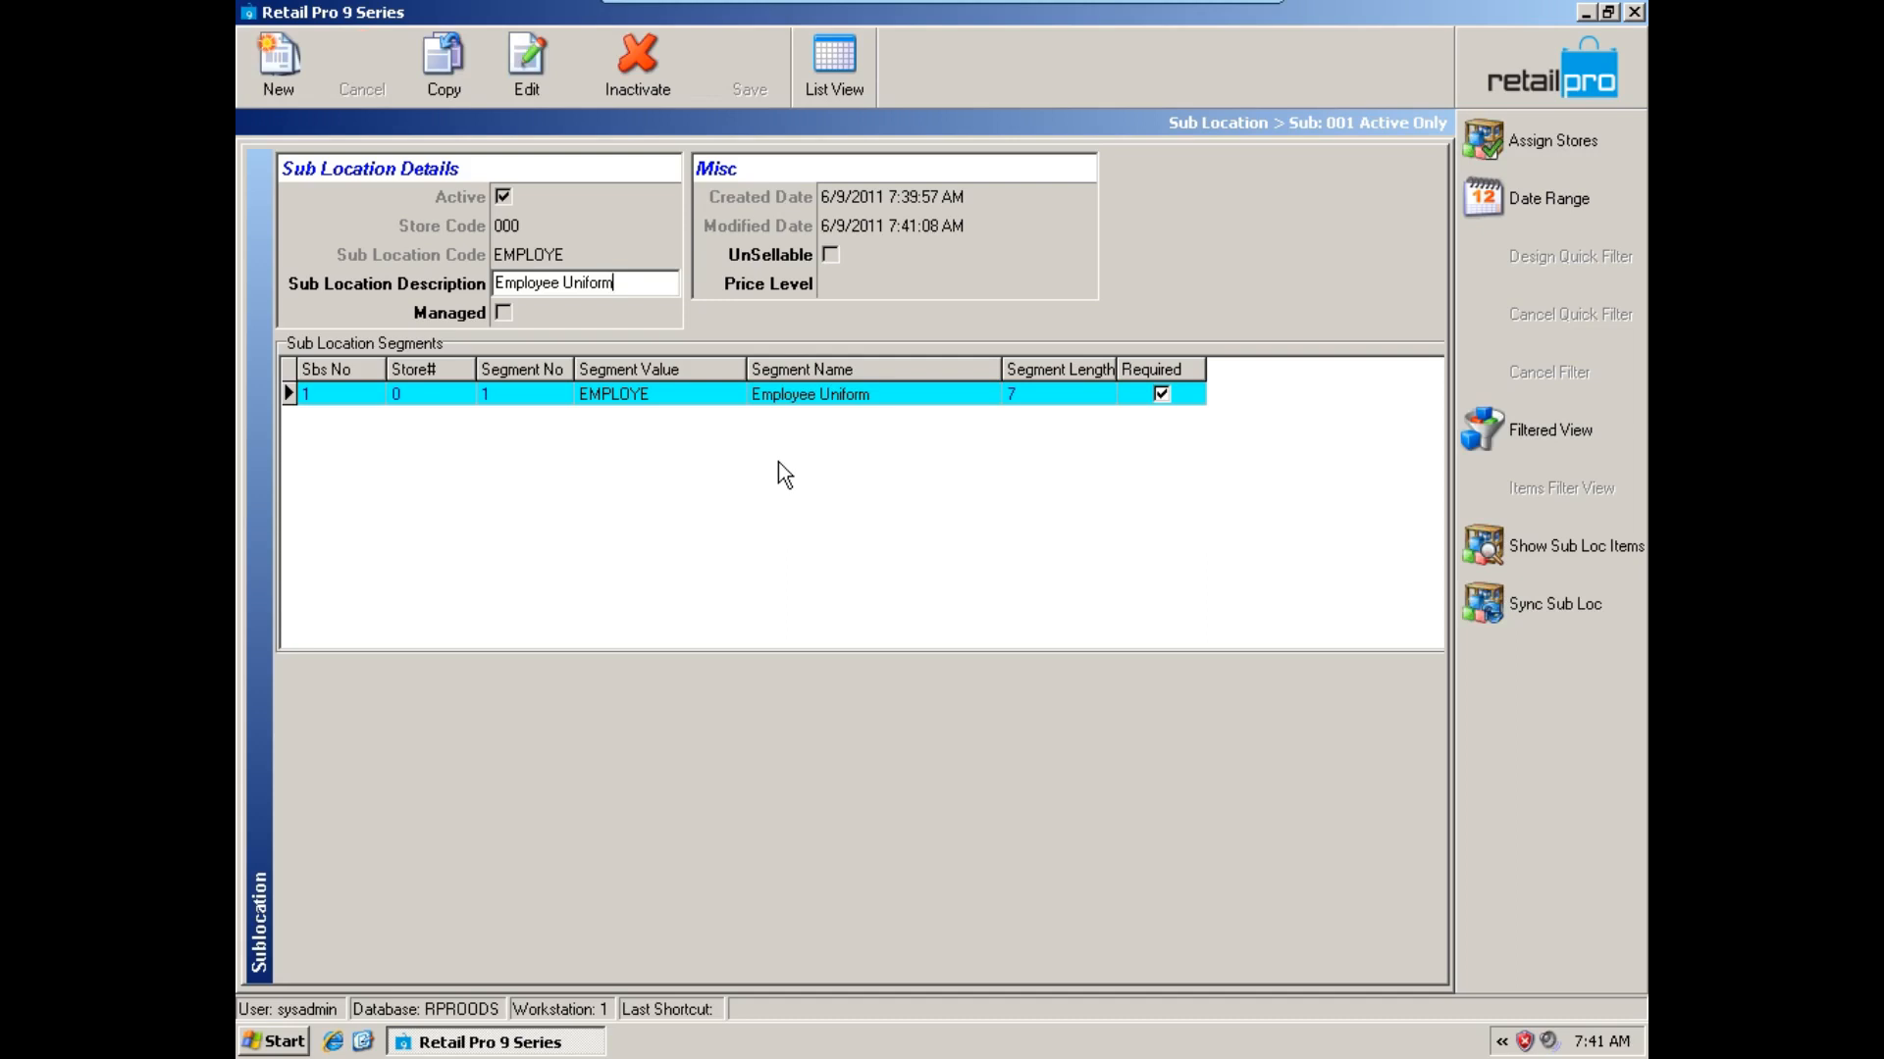
{"action": "left_click", "coordinate": [675, 398]}
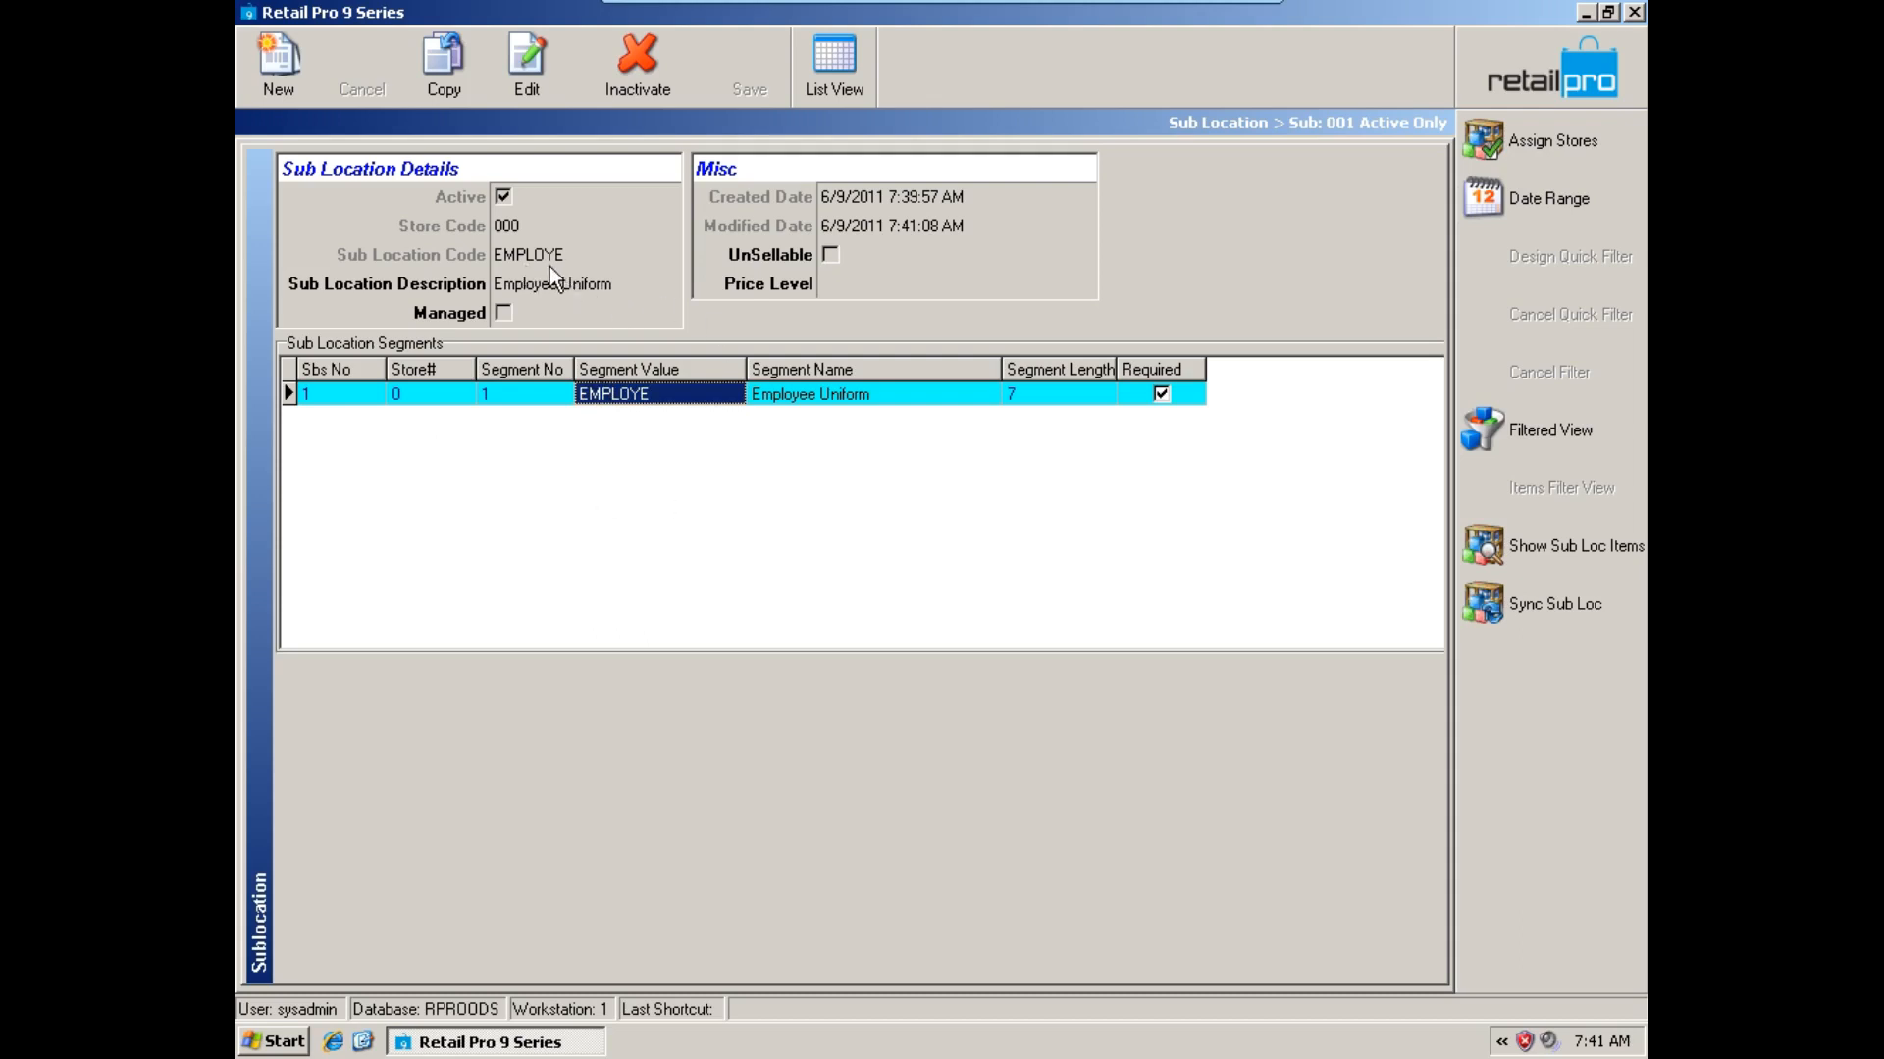
Start another new sub location with segment value DISPLAY and segment name On Display.
{"action": "left_click", "coordinate": [315, 87]}
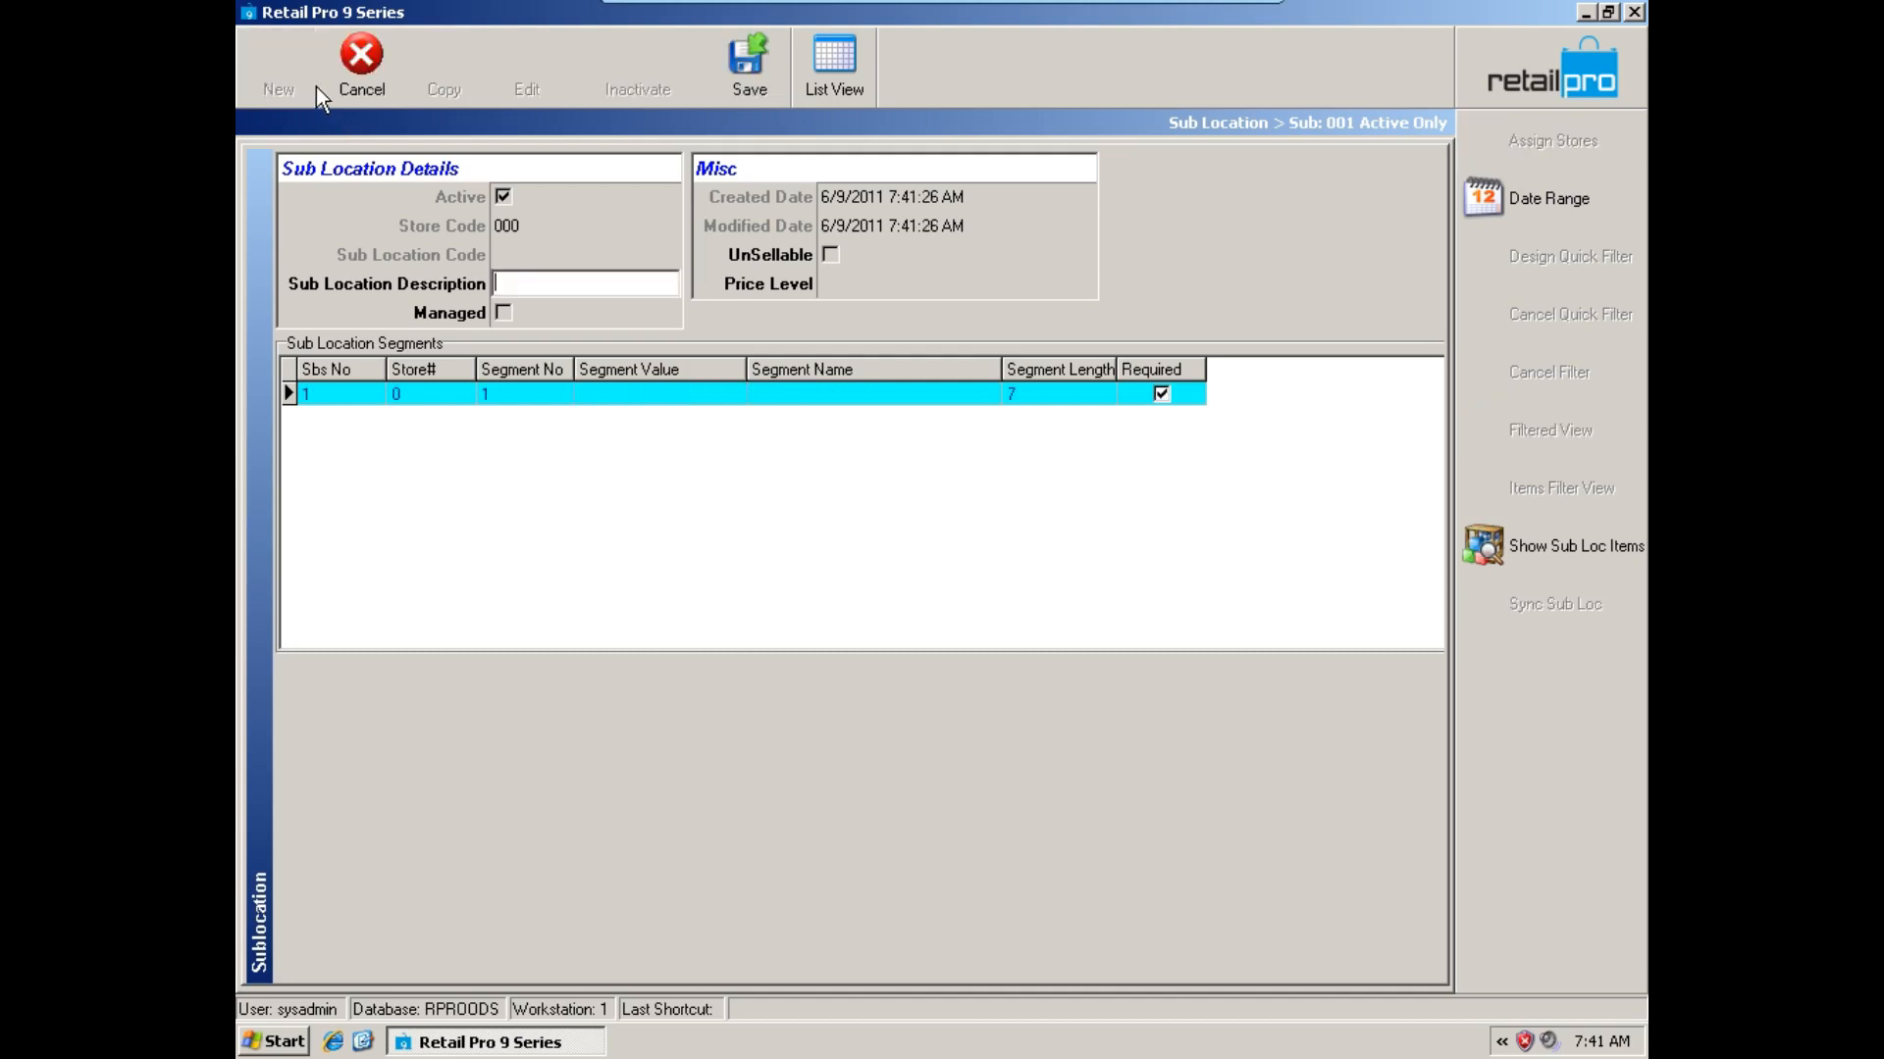
{"action": "left_click", "coordinate": [628, 392]}
{"action": "type", "text": "DI"}
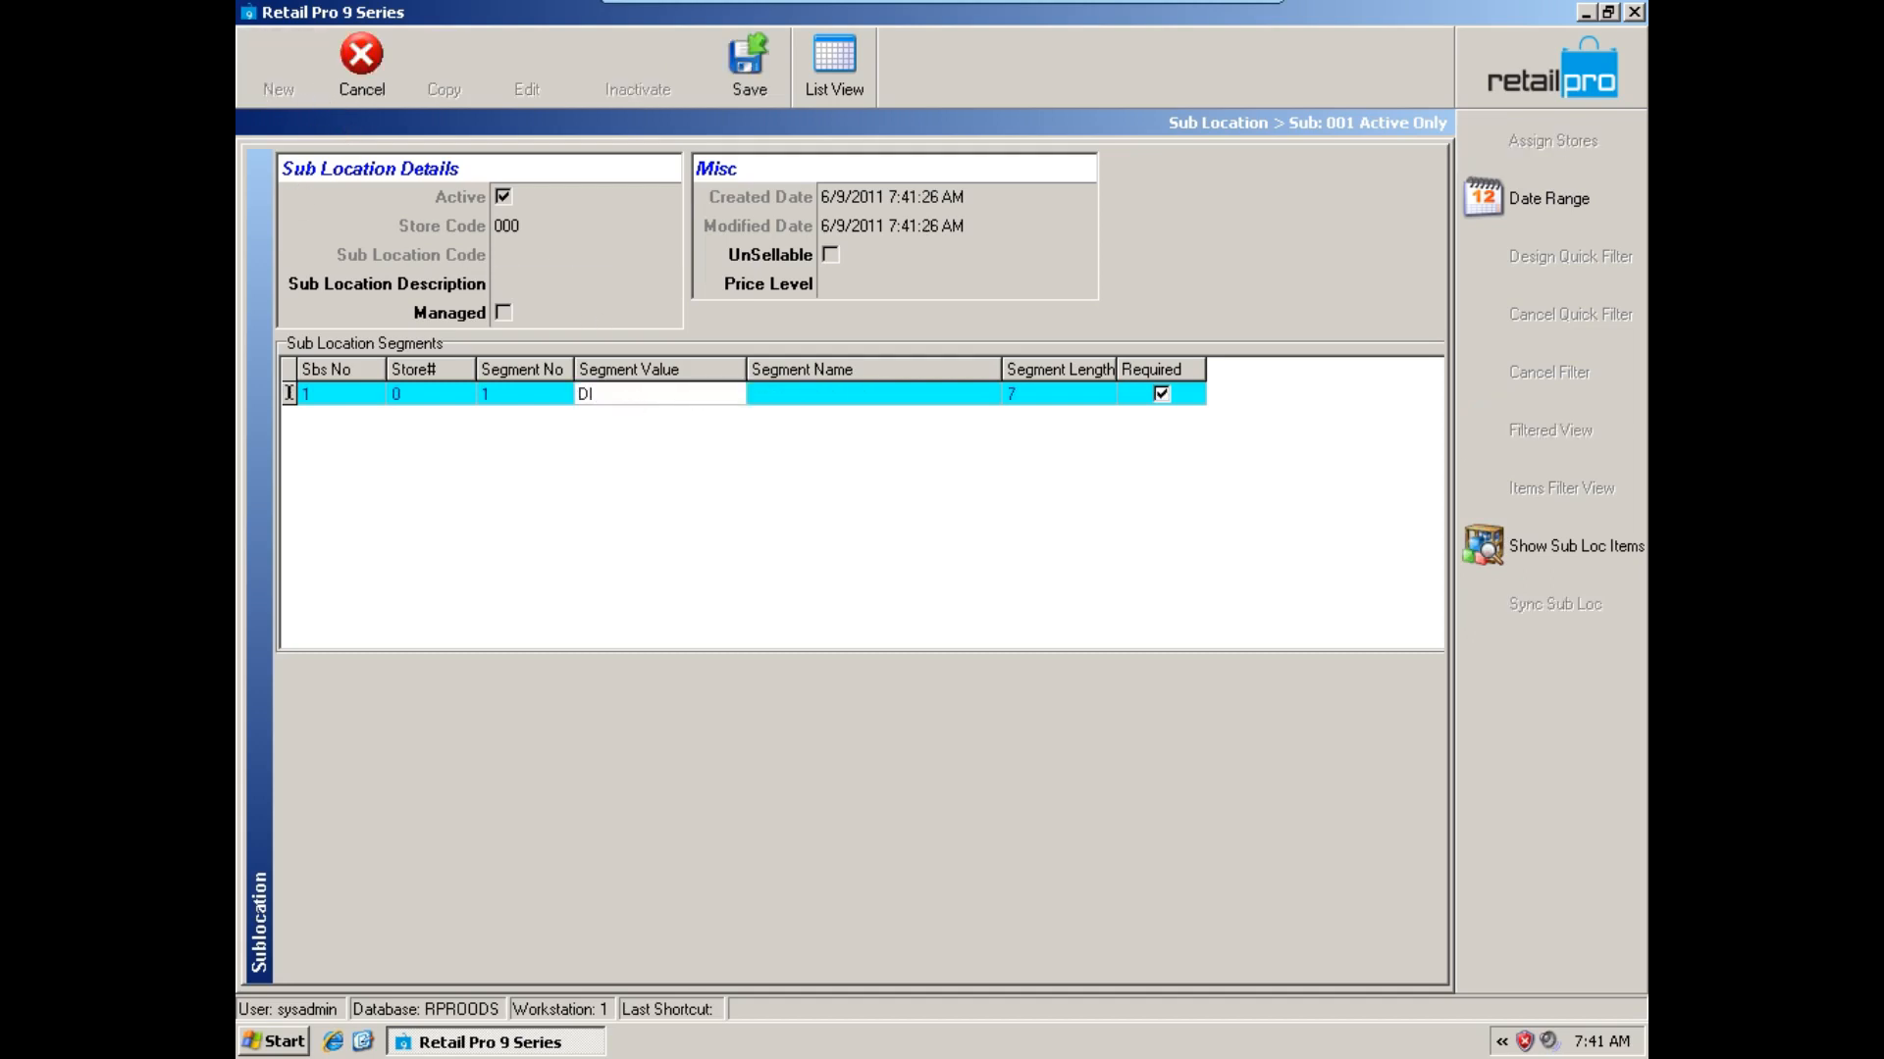
{"action": "type", "text": "SPLAY"}
{"action": "left_click", "coordinate": [811, 396]}
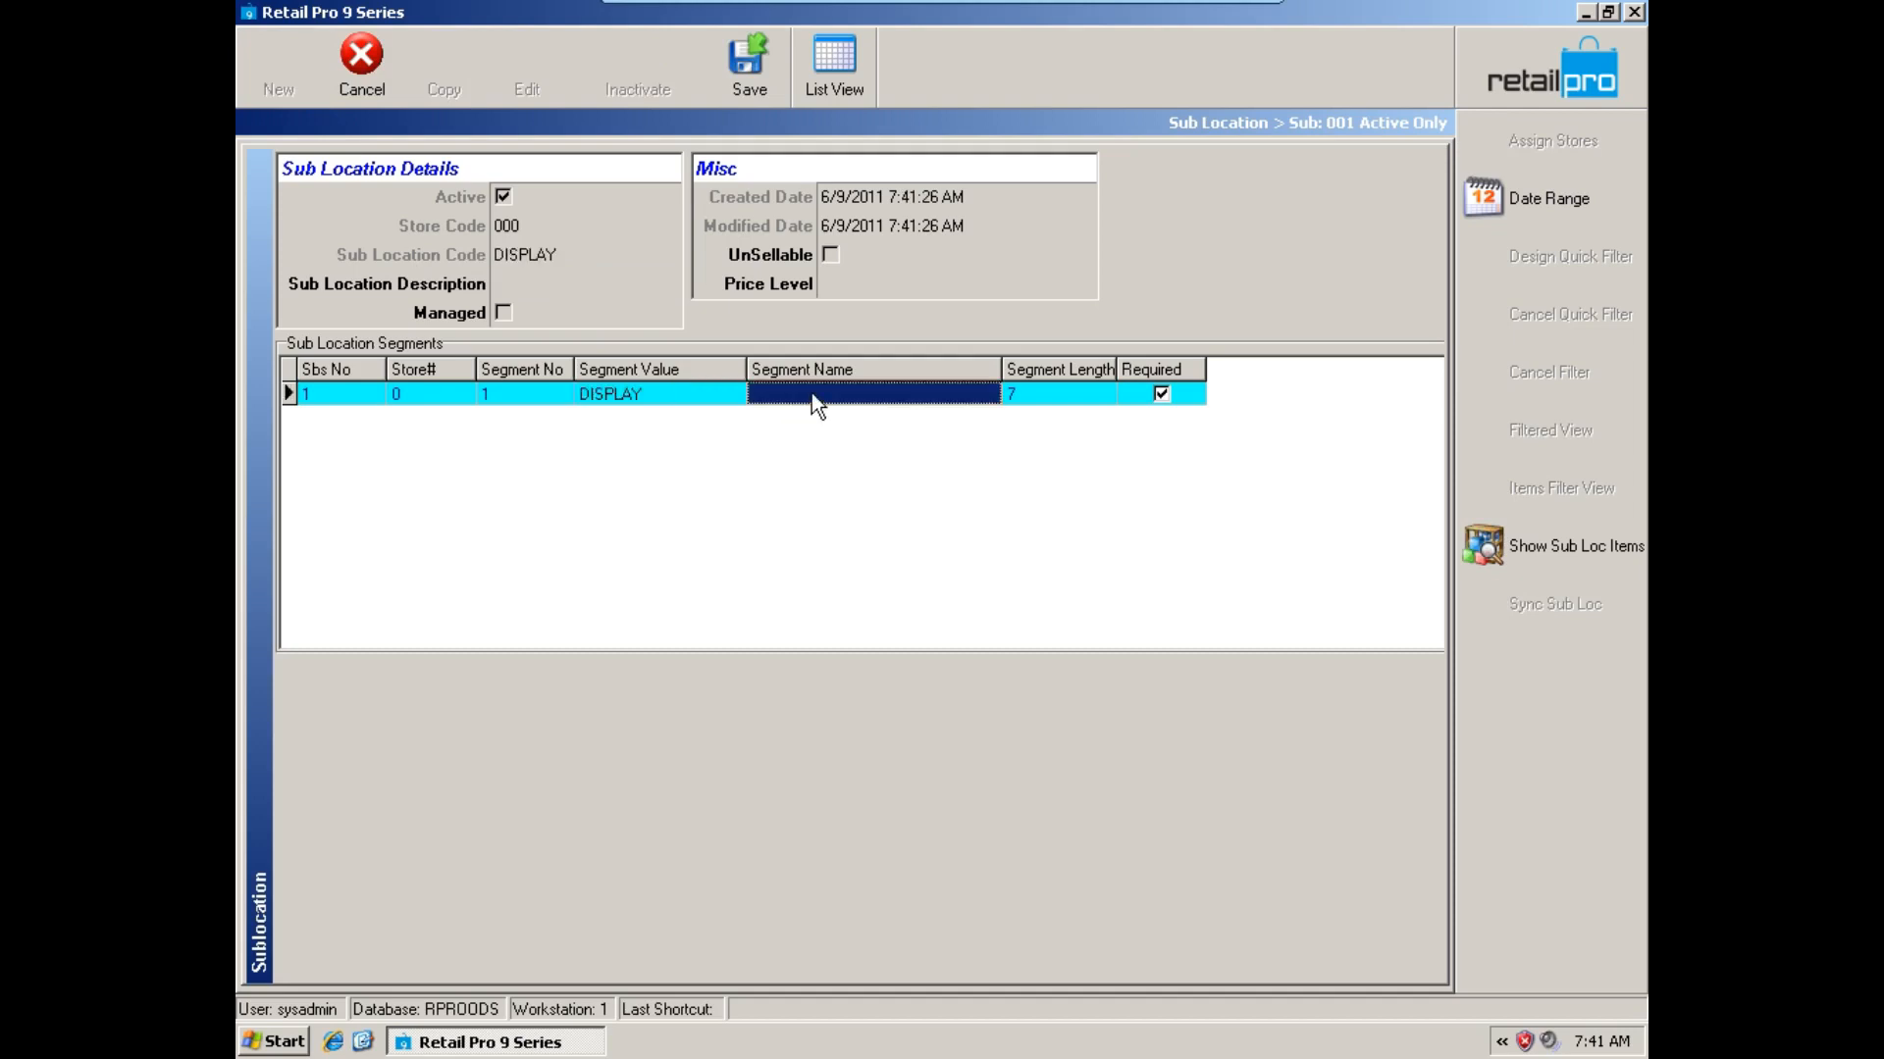
{"action": "type", "text": "On Display"}
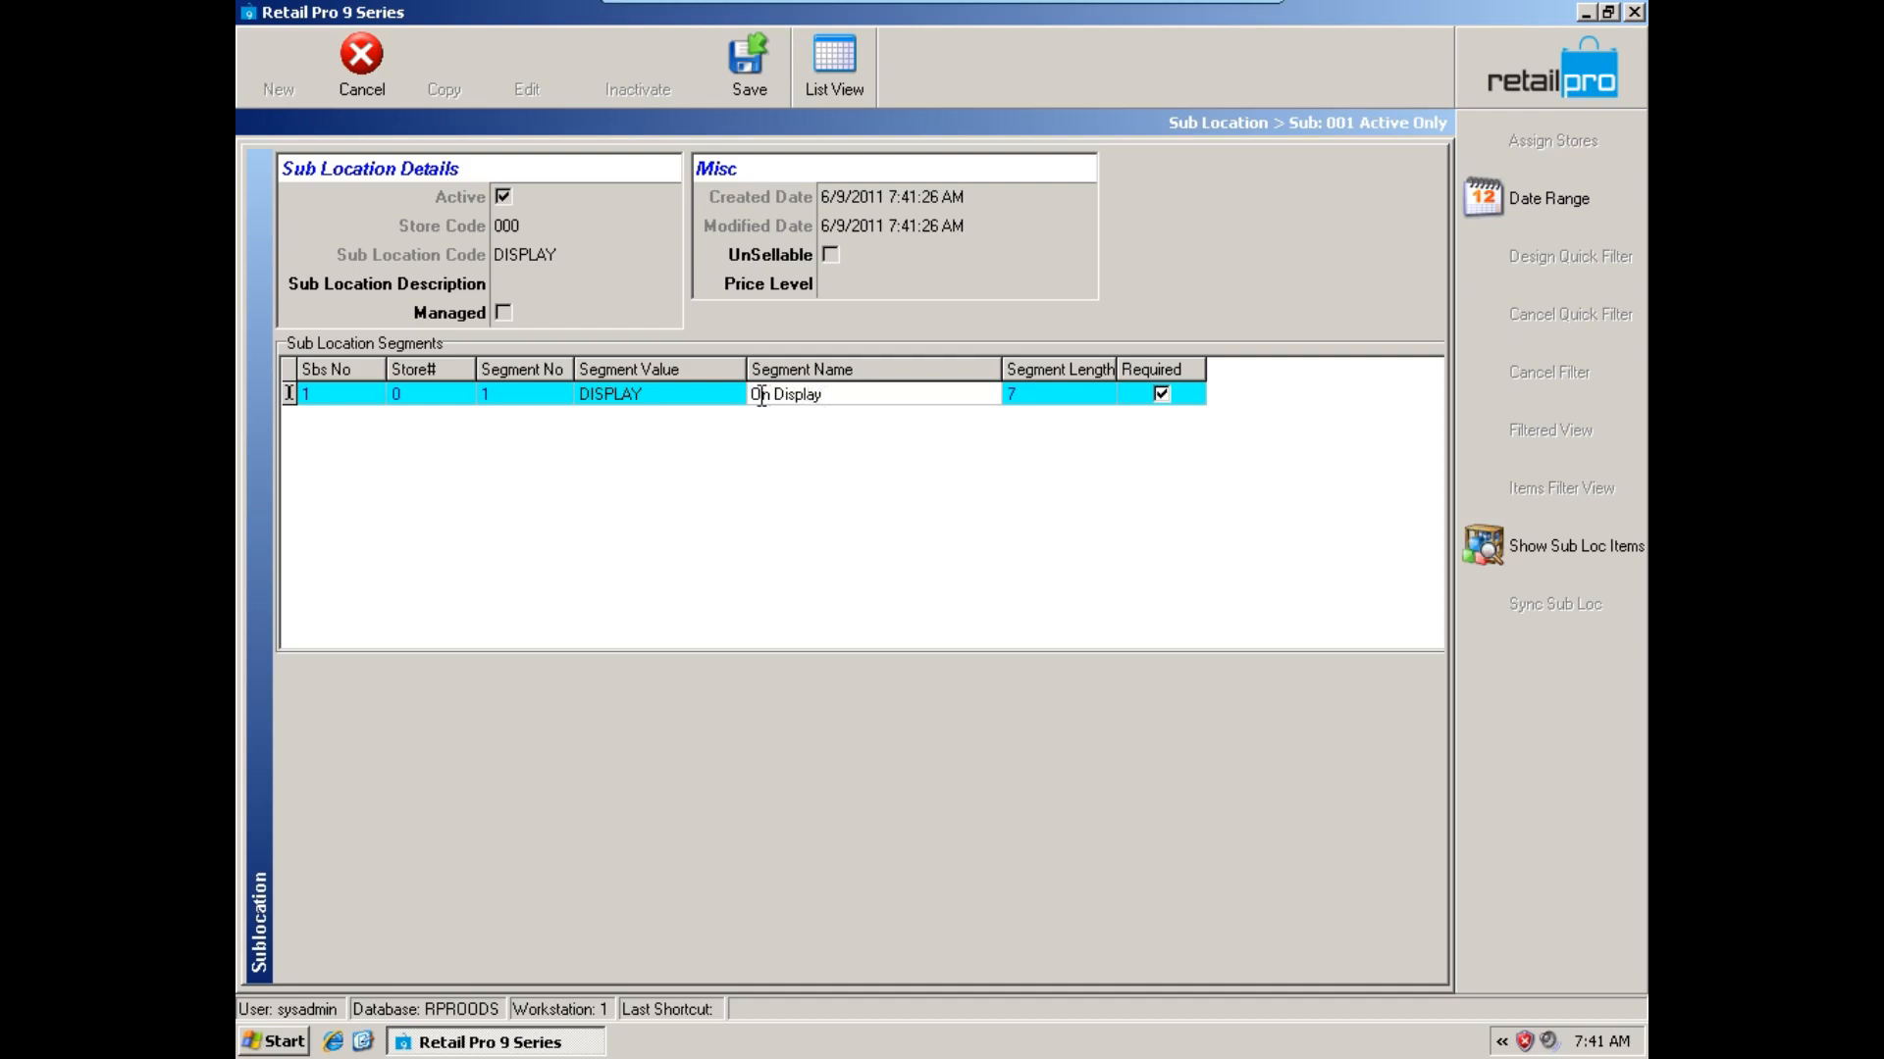
Copy the segment name On Display into the sub location description and save the record.
{"action": "left_click_drag", "start_coordinate": [755, 395], "coordinate": [824, 395]}
{"action": "key", "text": "ctrl+c"}
{"action": "left_click", "coordinate": [665, 294]}
{"action": "key", "text": "ctrl+v"}
{"action": "left_click", "coordinate": [844, 398]}
{"action": "left_click", "coordinate": [748, 61]}
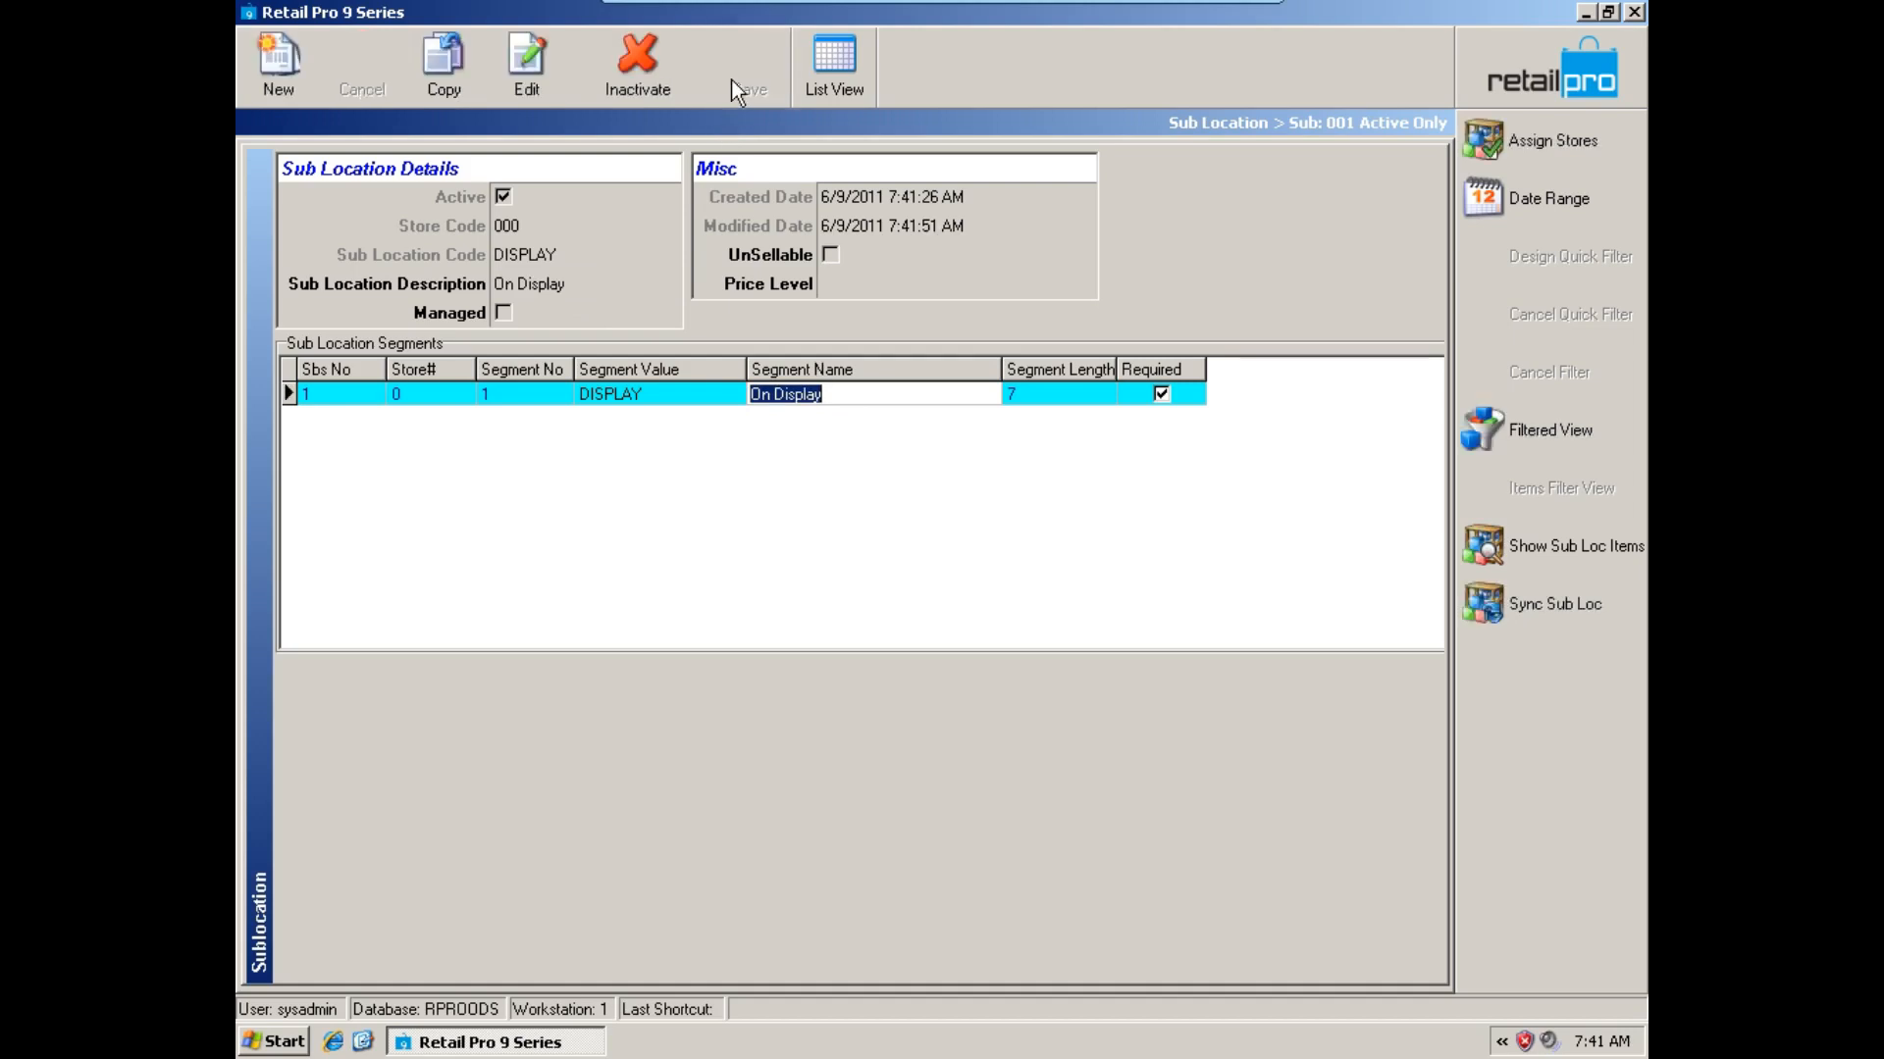
Start a third new sub location with segment value VIP and segment name Customer Loaner.
{"action": "left_click", "coordinate": [303, 96]}
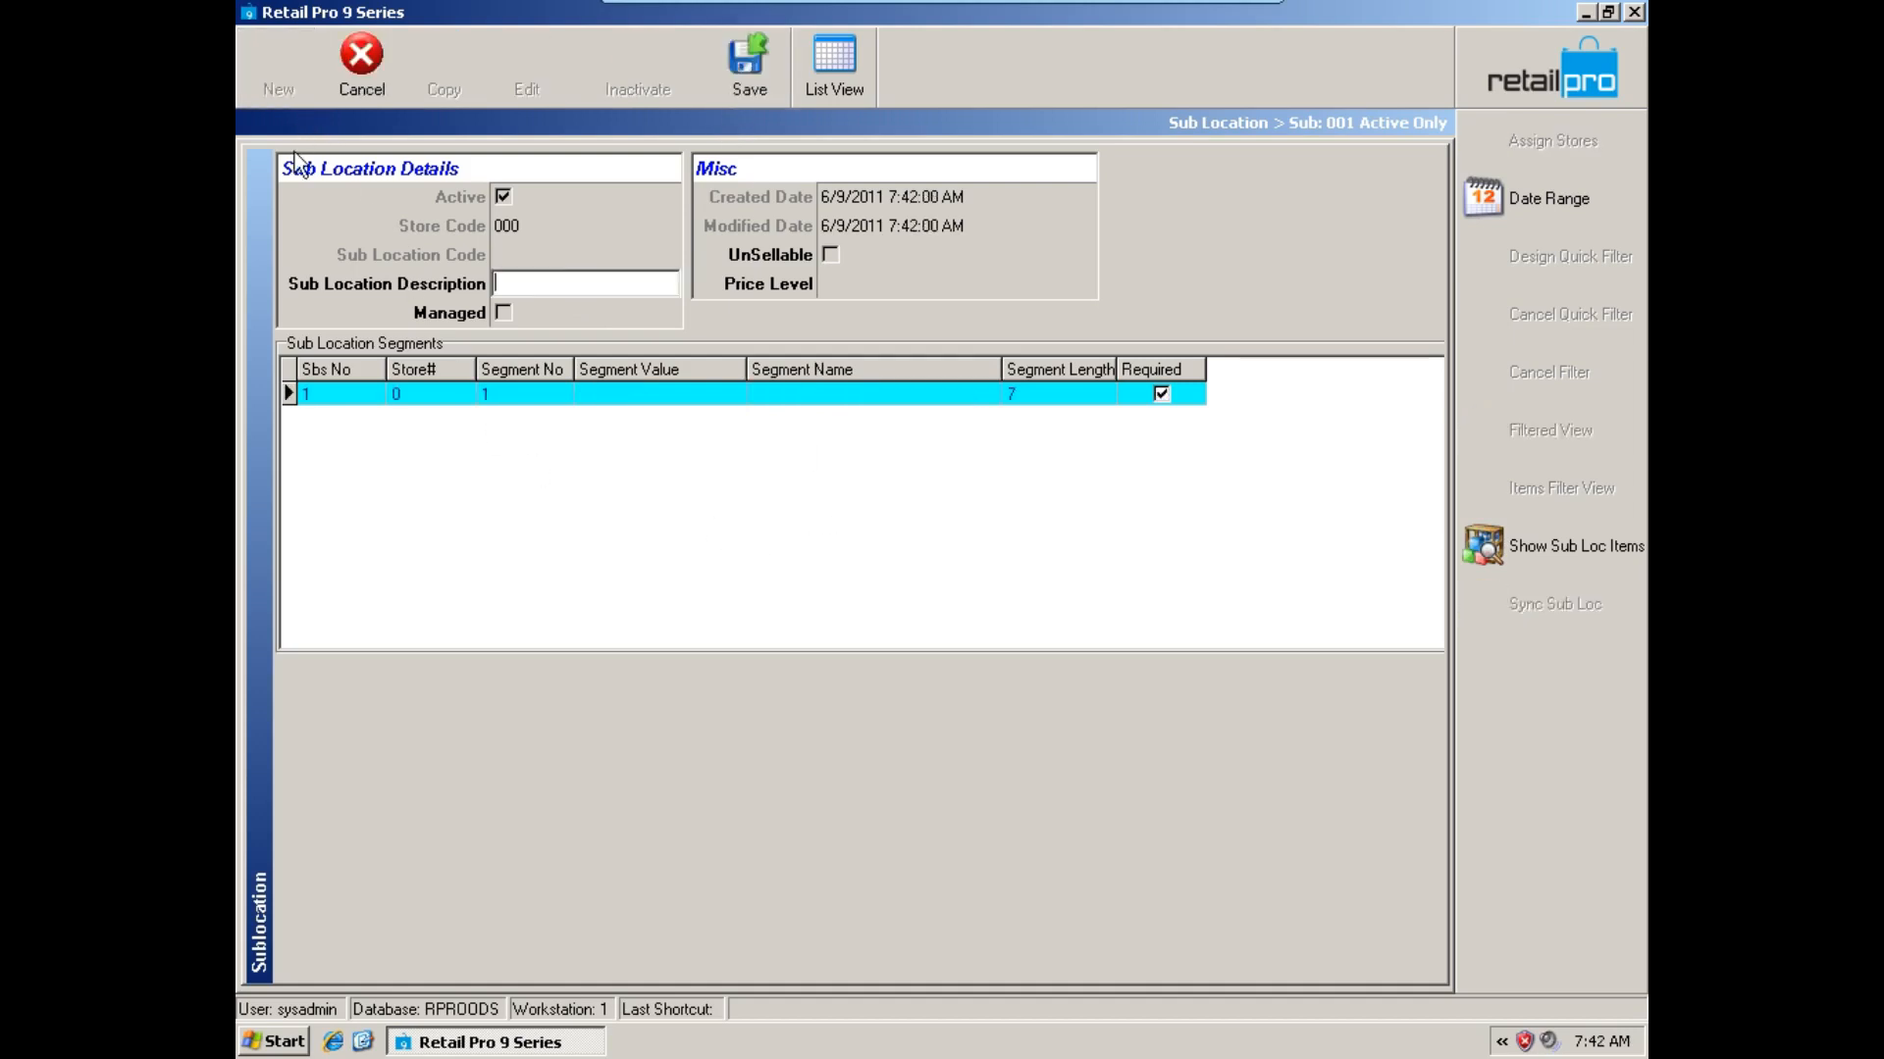
{"action": "left_click", "coordinate": [657, 392]}
{"action": "type", "text": "VIP"}
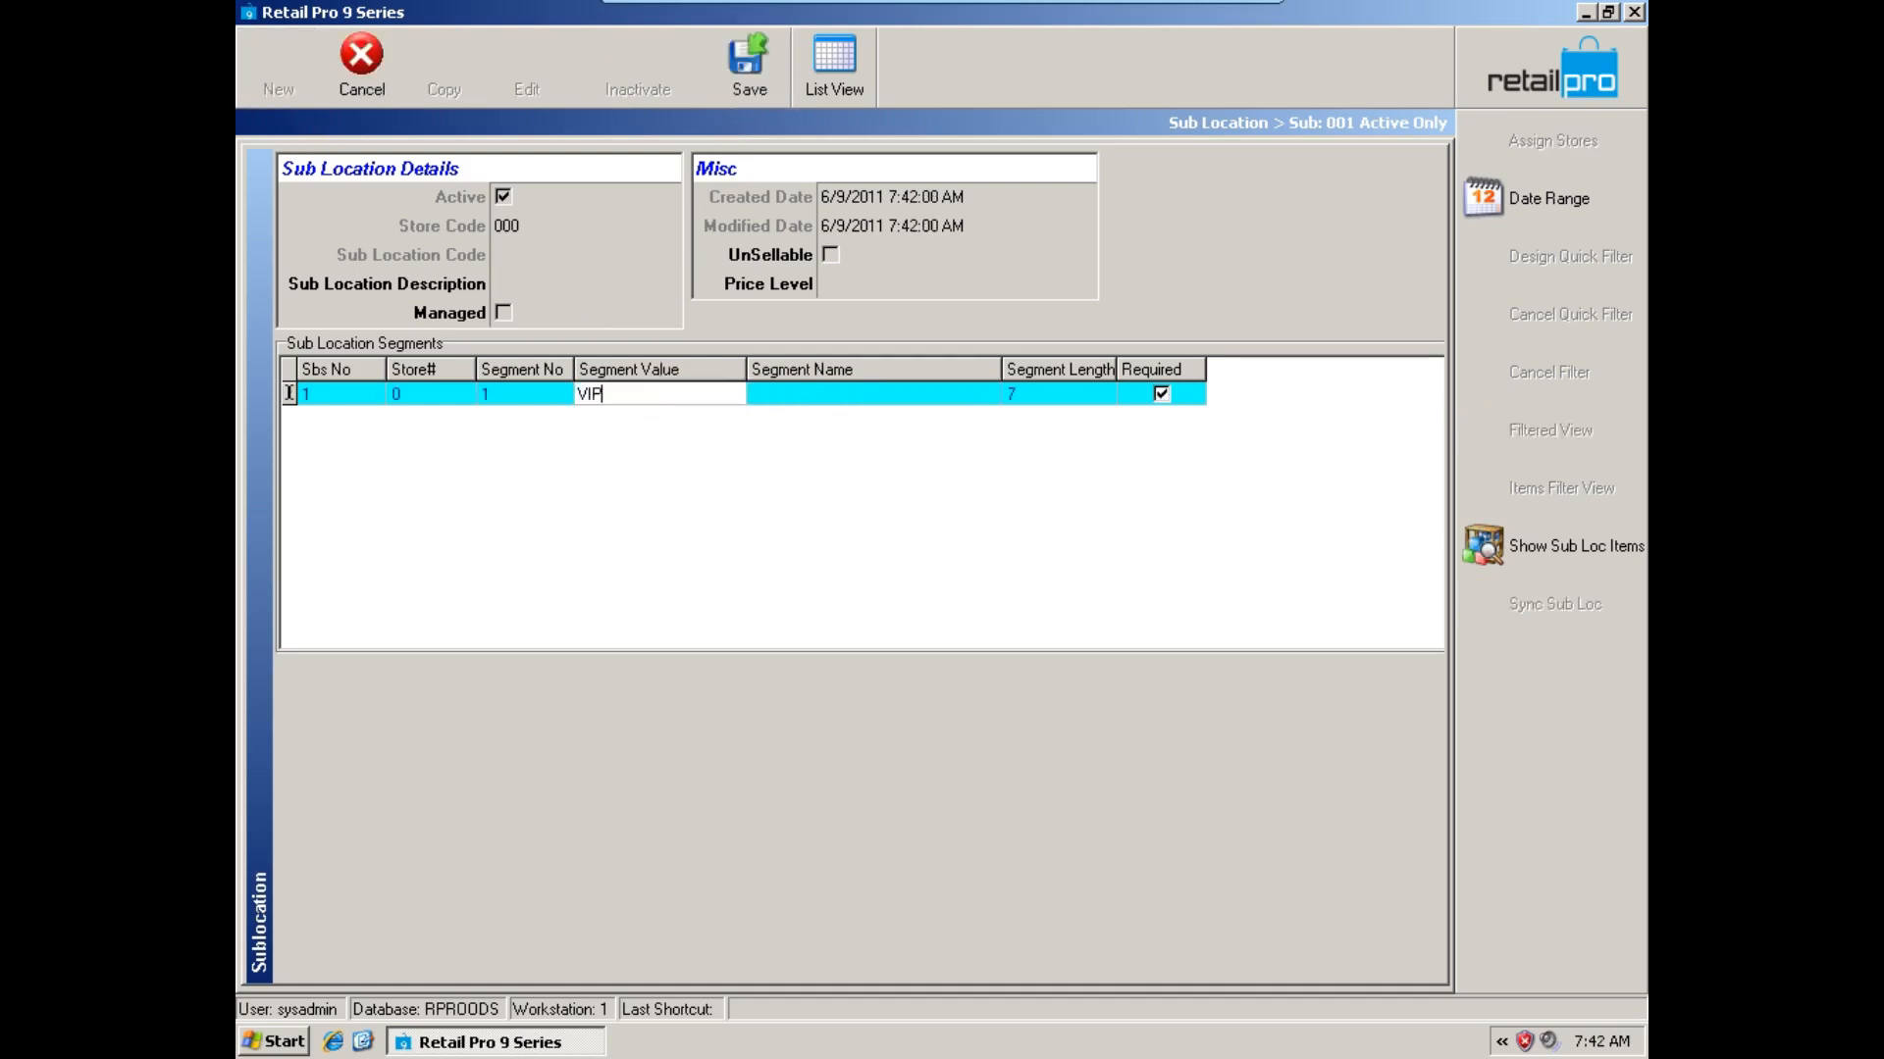
{"action": "left_click", "coordinate": [844, 395]}
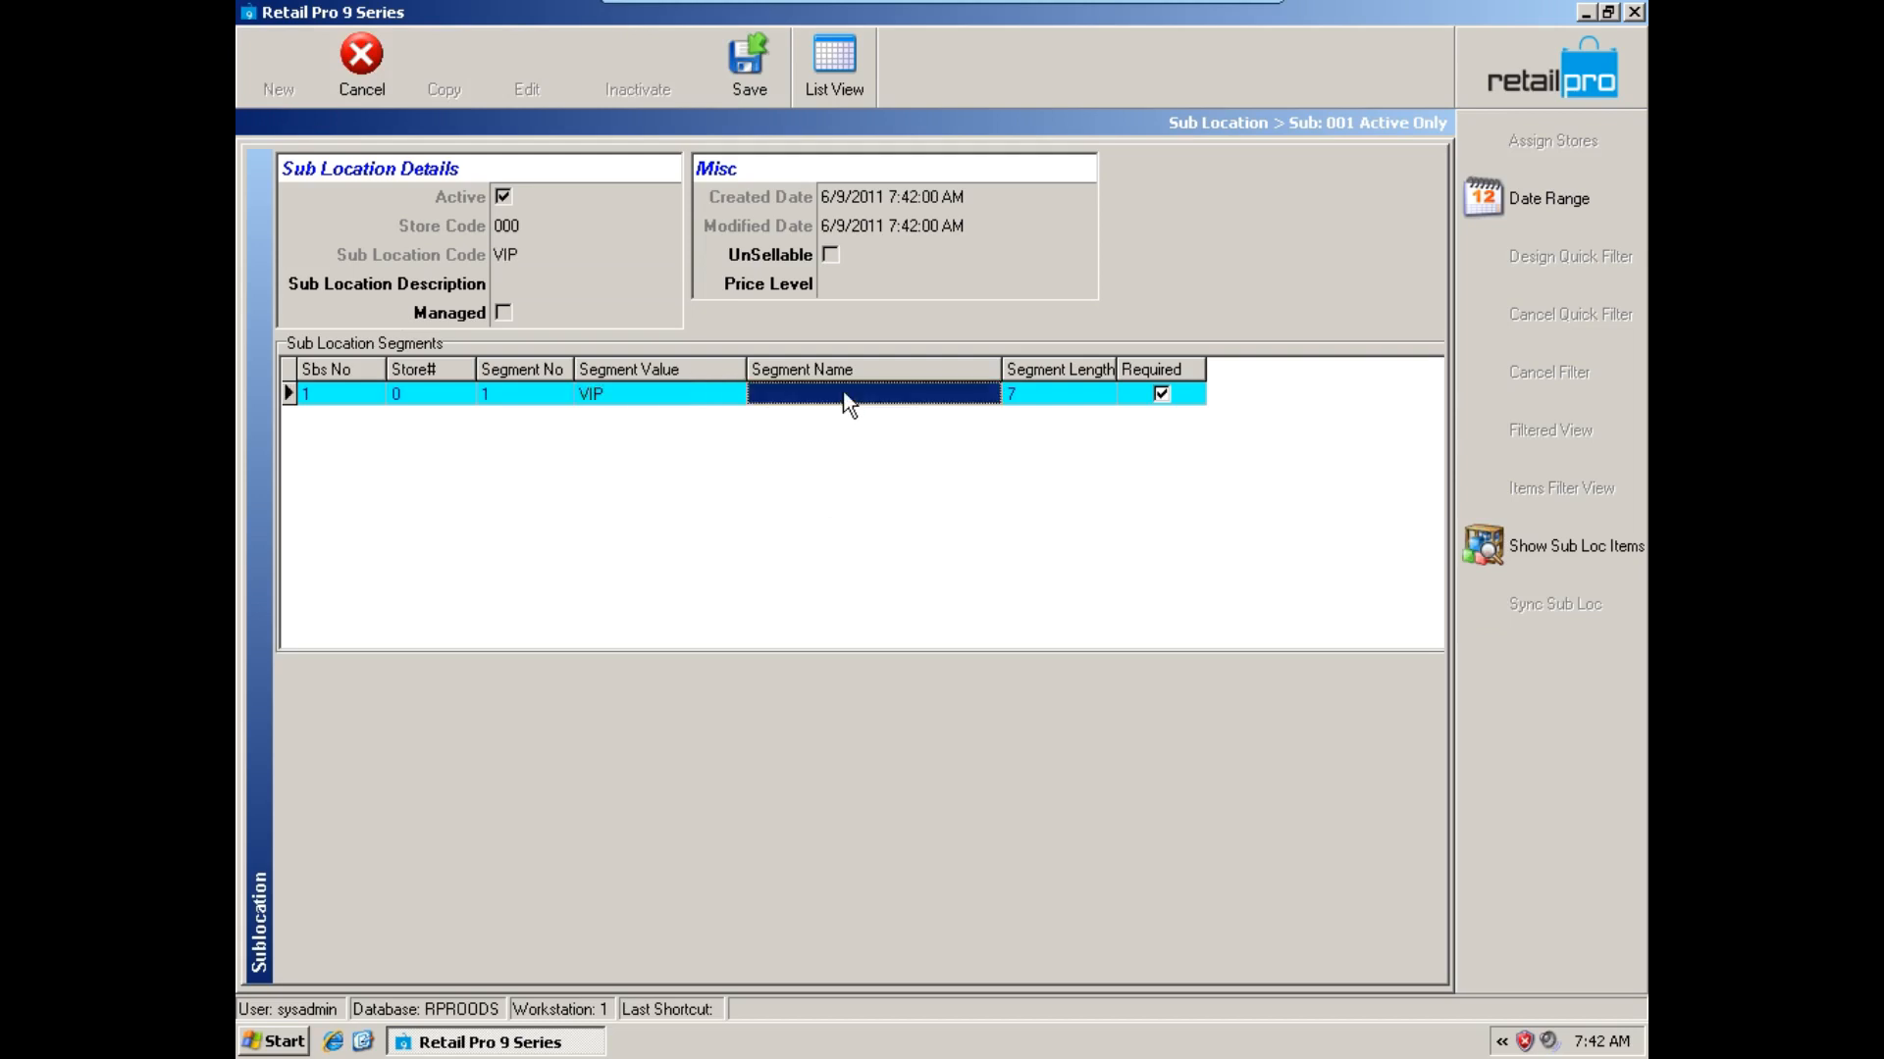
{"action": "type", "text": "CUstomer"}
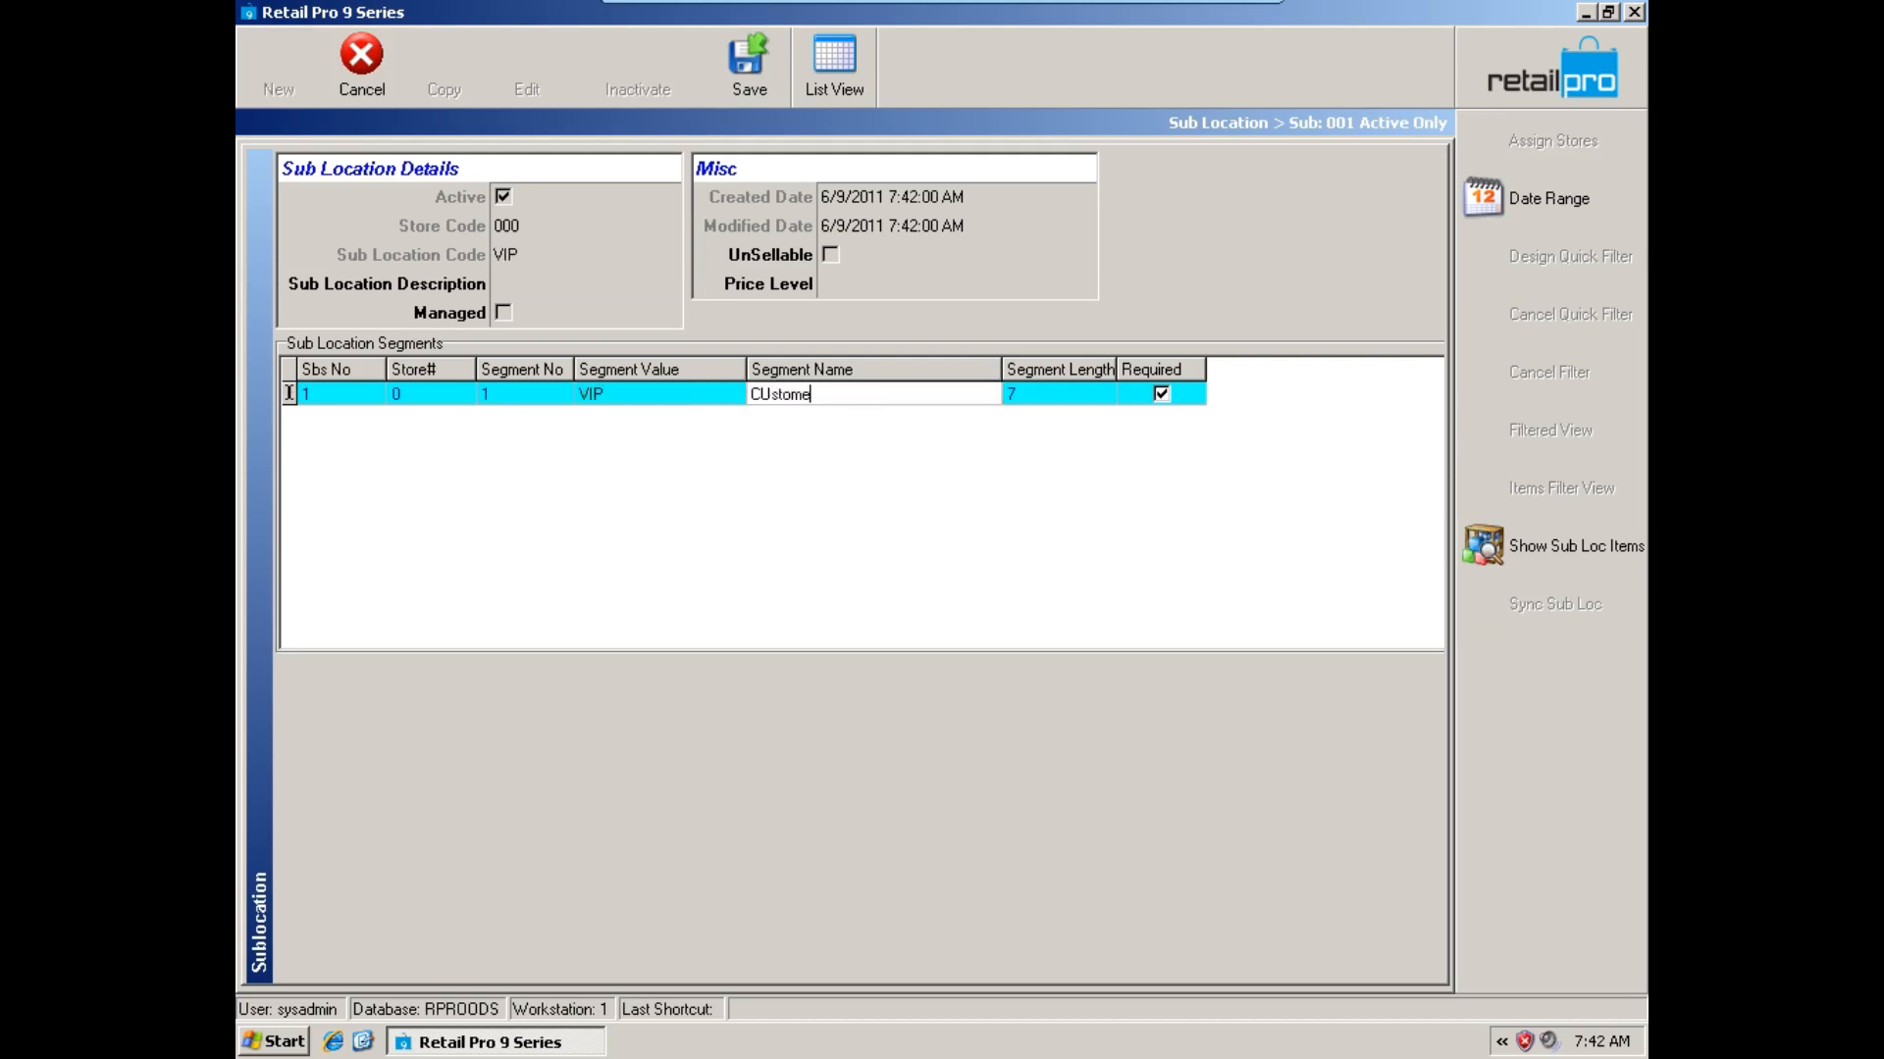
{"action": "key", "text": "BackSpace"}
{"action": "key", "text": "BackSpace"}
{"action": "key", "text": "BackSpace"}
{"action": "key", "text": "BackSpace"}
{"action": "key", "text": "BackSpace"}
{"action": "key", "text": "BackSpace"}
{"action": "key", "text": "BackSpace"}
{"action": "type", "text": "ustomer Lo"}
{"action": "key", "text": "BackSpace"}
{"action": "type", "text": "oaner"}
Enter Customer Loaner as the description of the VIP sub location and save the record.
{"action": "left_click", "coordinate": [536, 282]}
{"action": "key", "text": "ctrl+v"}
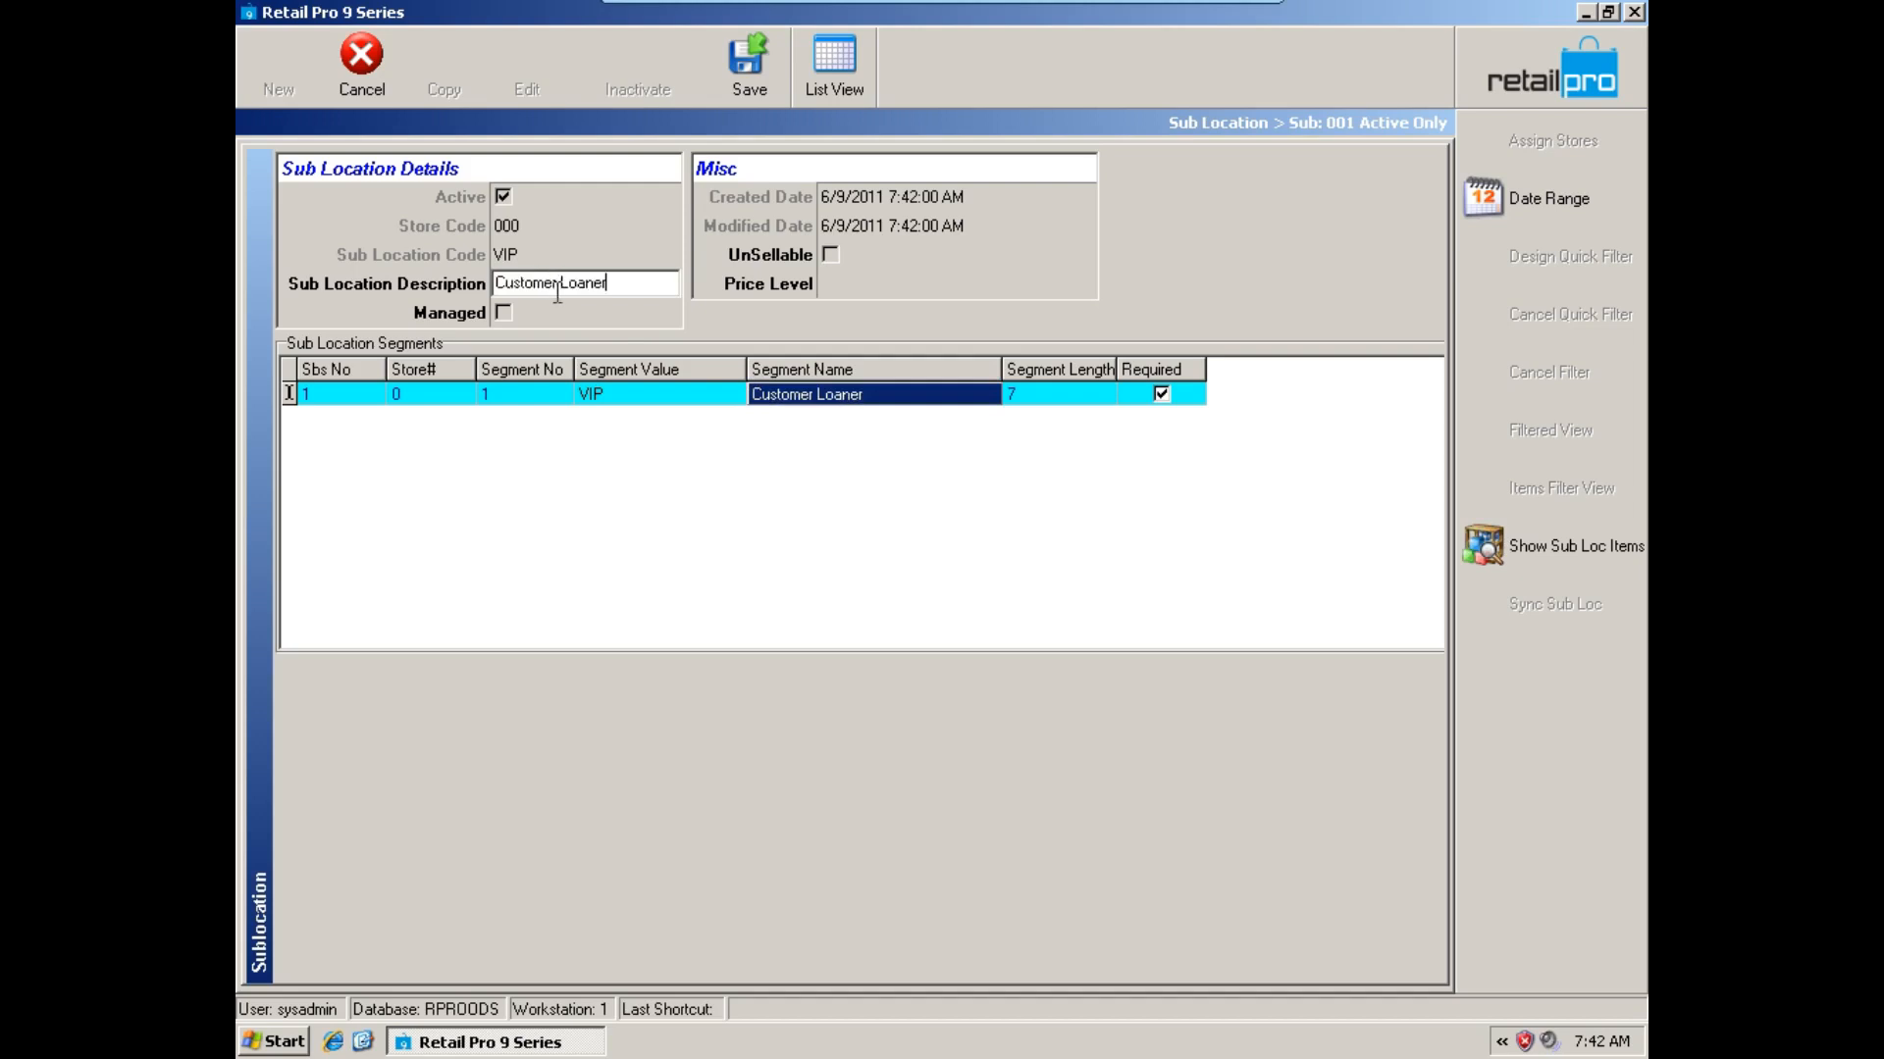
{"action": "left_click", "coordinate": [727, 400]}
{"action": "left_click", "coordinate": [731, 93]}
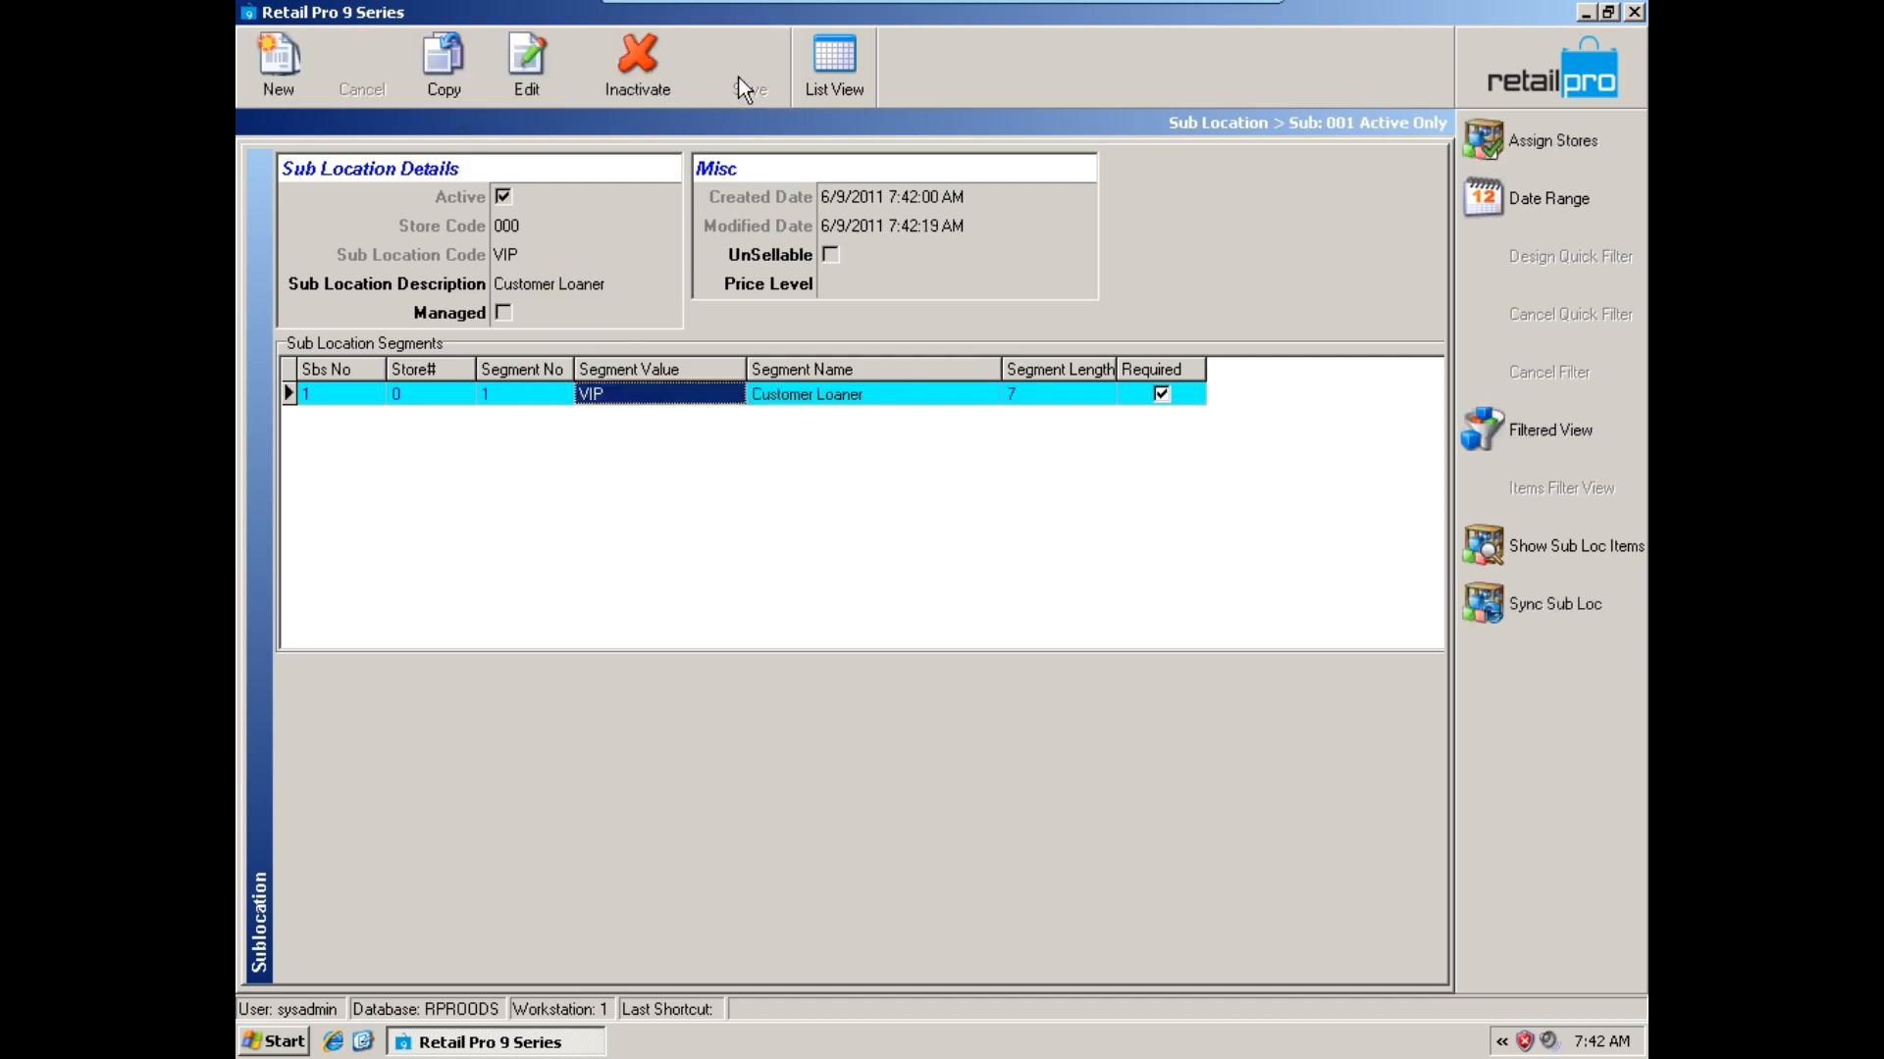
Switch to the list of sub locations and review each San Francisco entry's description and code.
{"action": "left_click", "coordinate": [864, 88]}
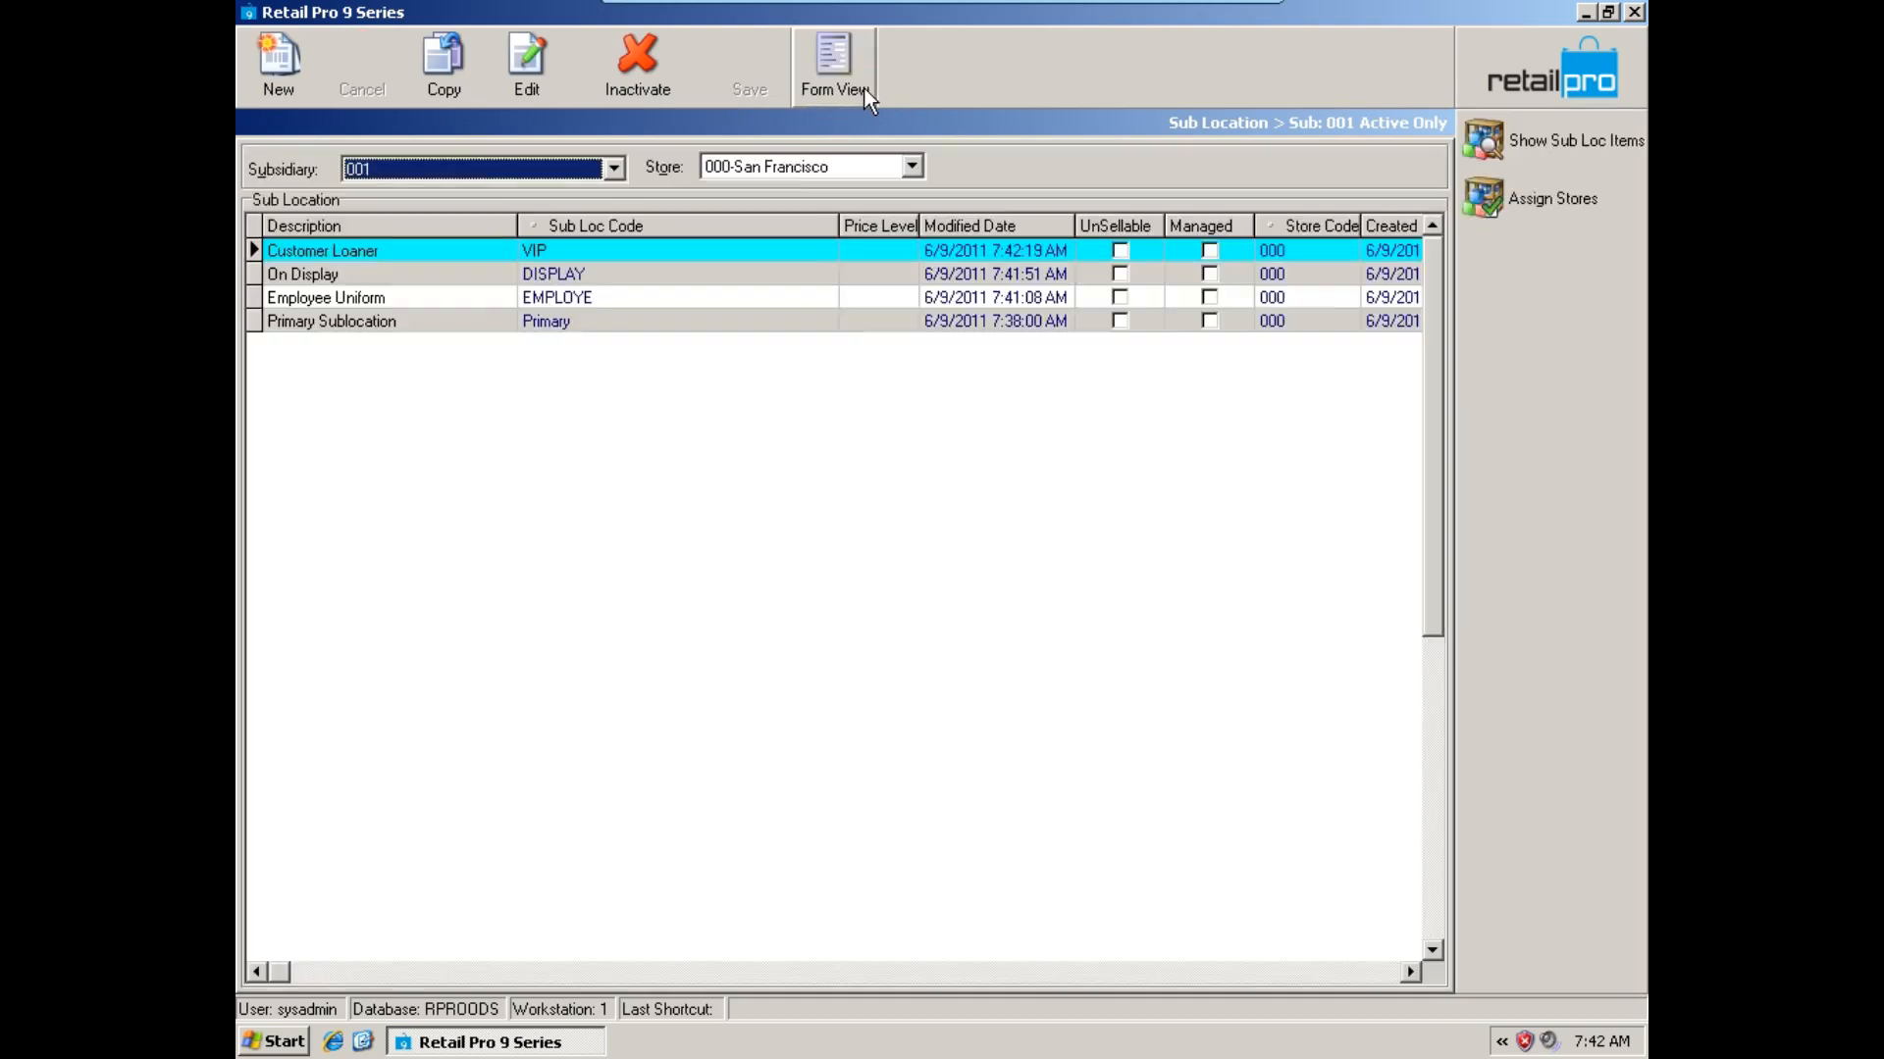
{"action": "left_click", "coordinate": [556, 311]}
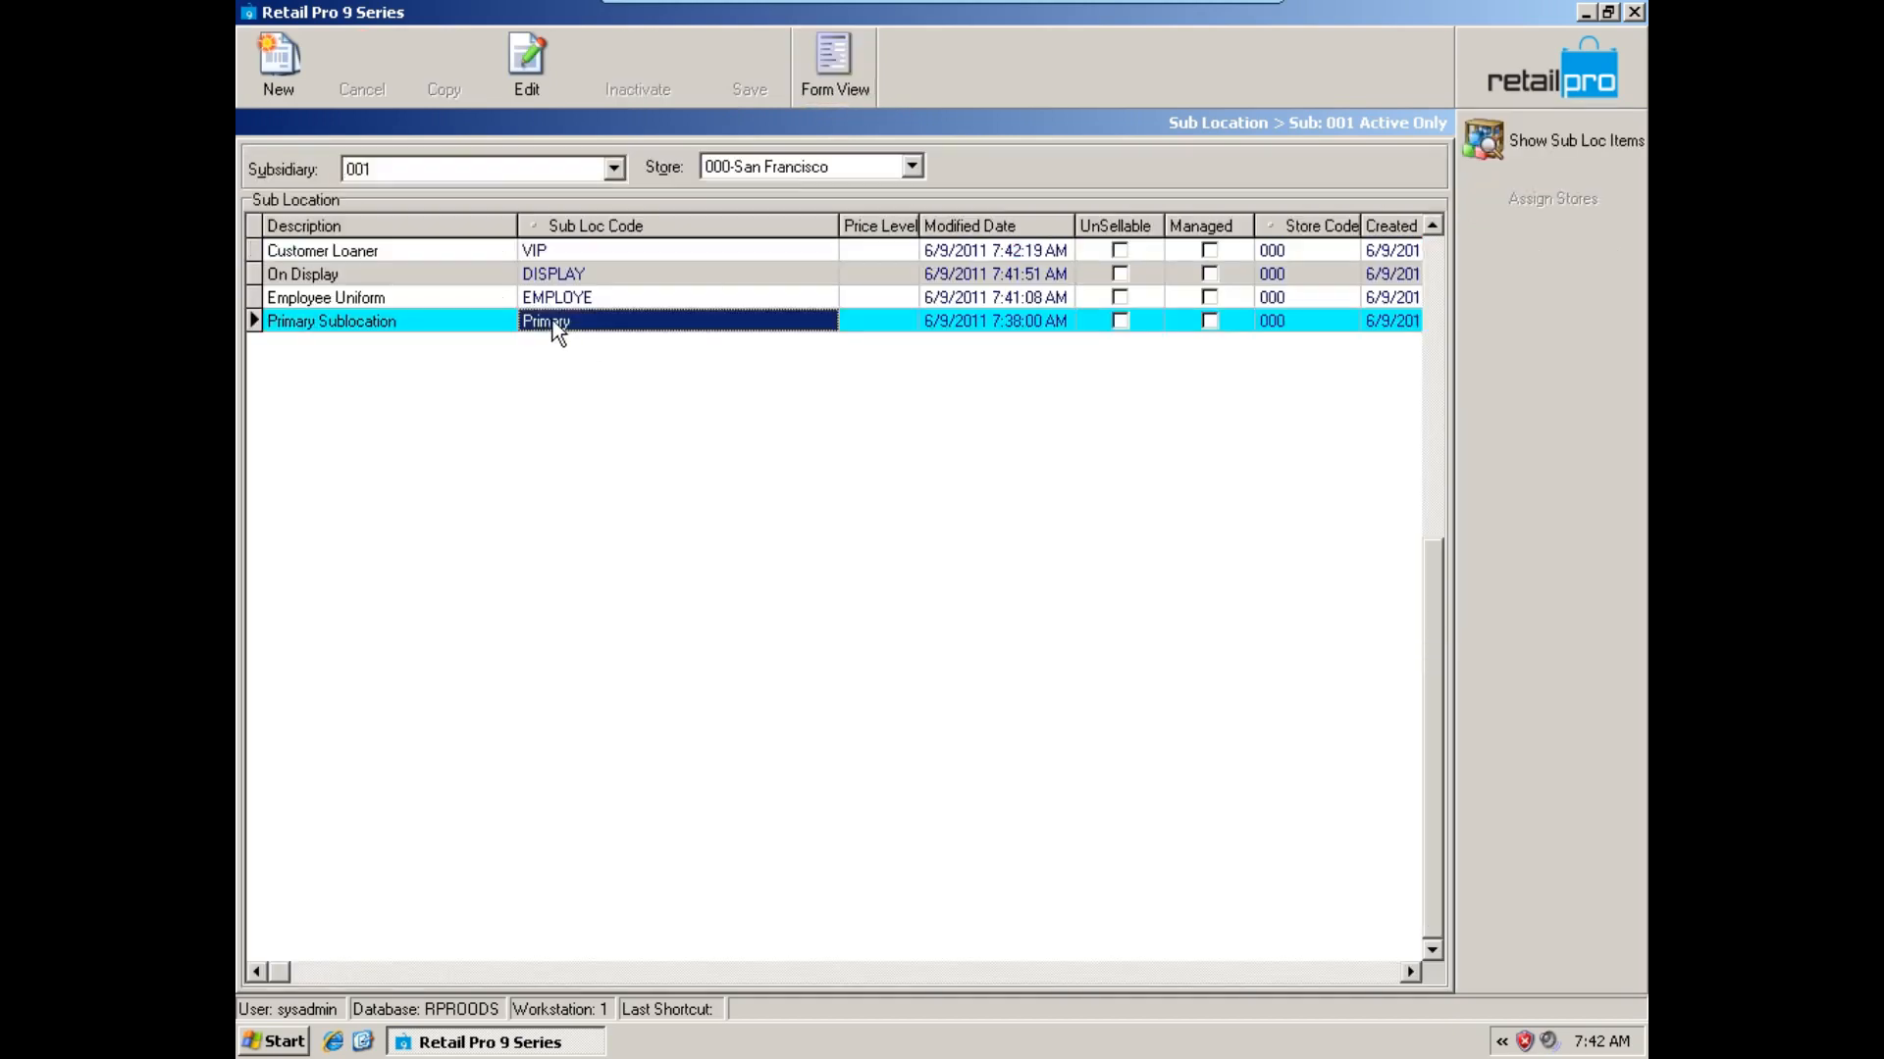
{"action": "left_click", "coordinate": [471, 324]}
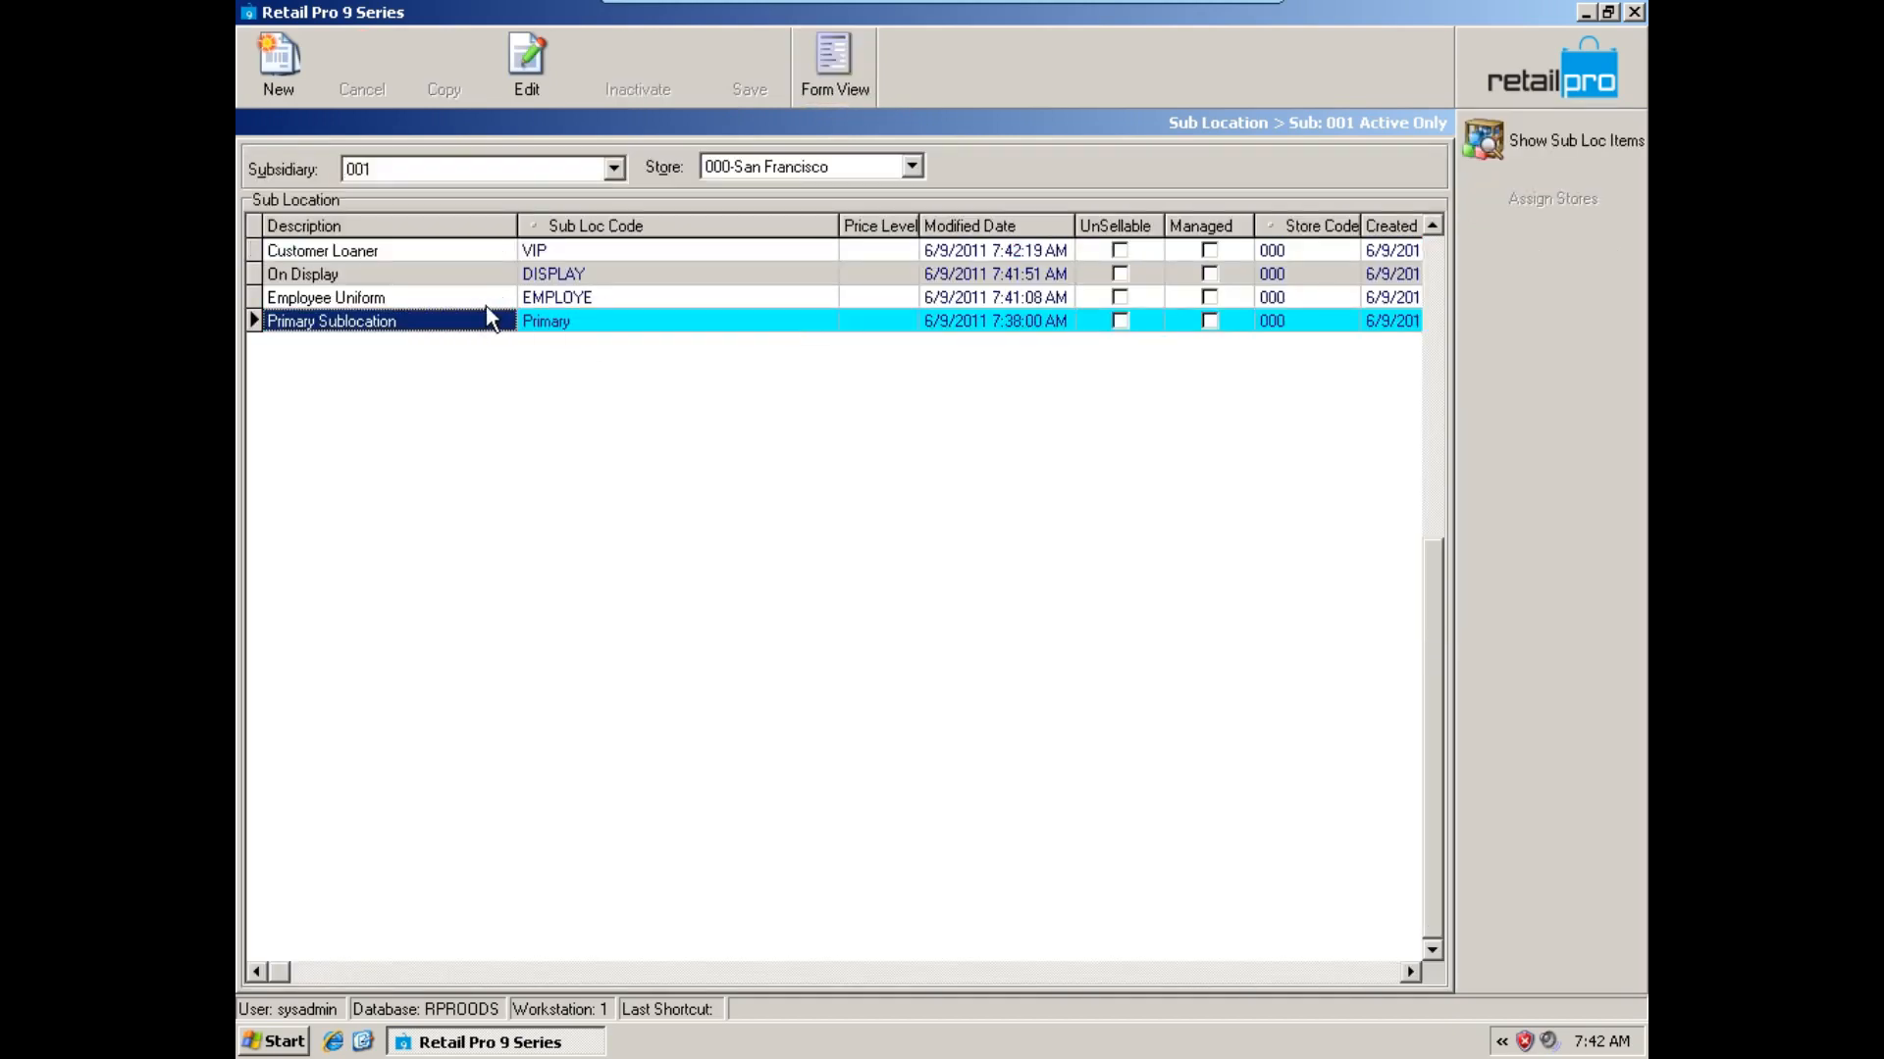
{"action": "left_click", "coordinate": [486, 304]}
{"action": "left_click", "coordinate": [549, 299]}
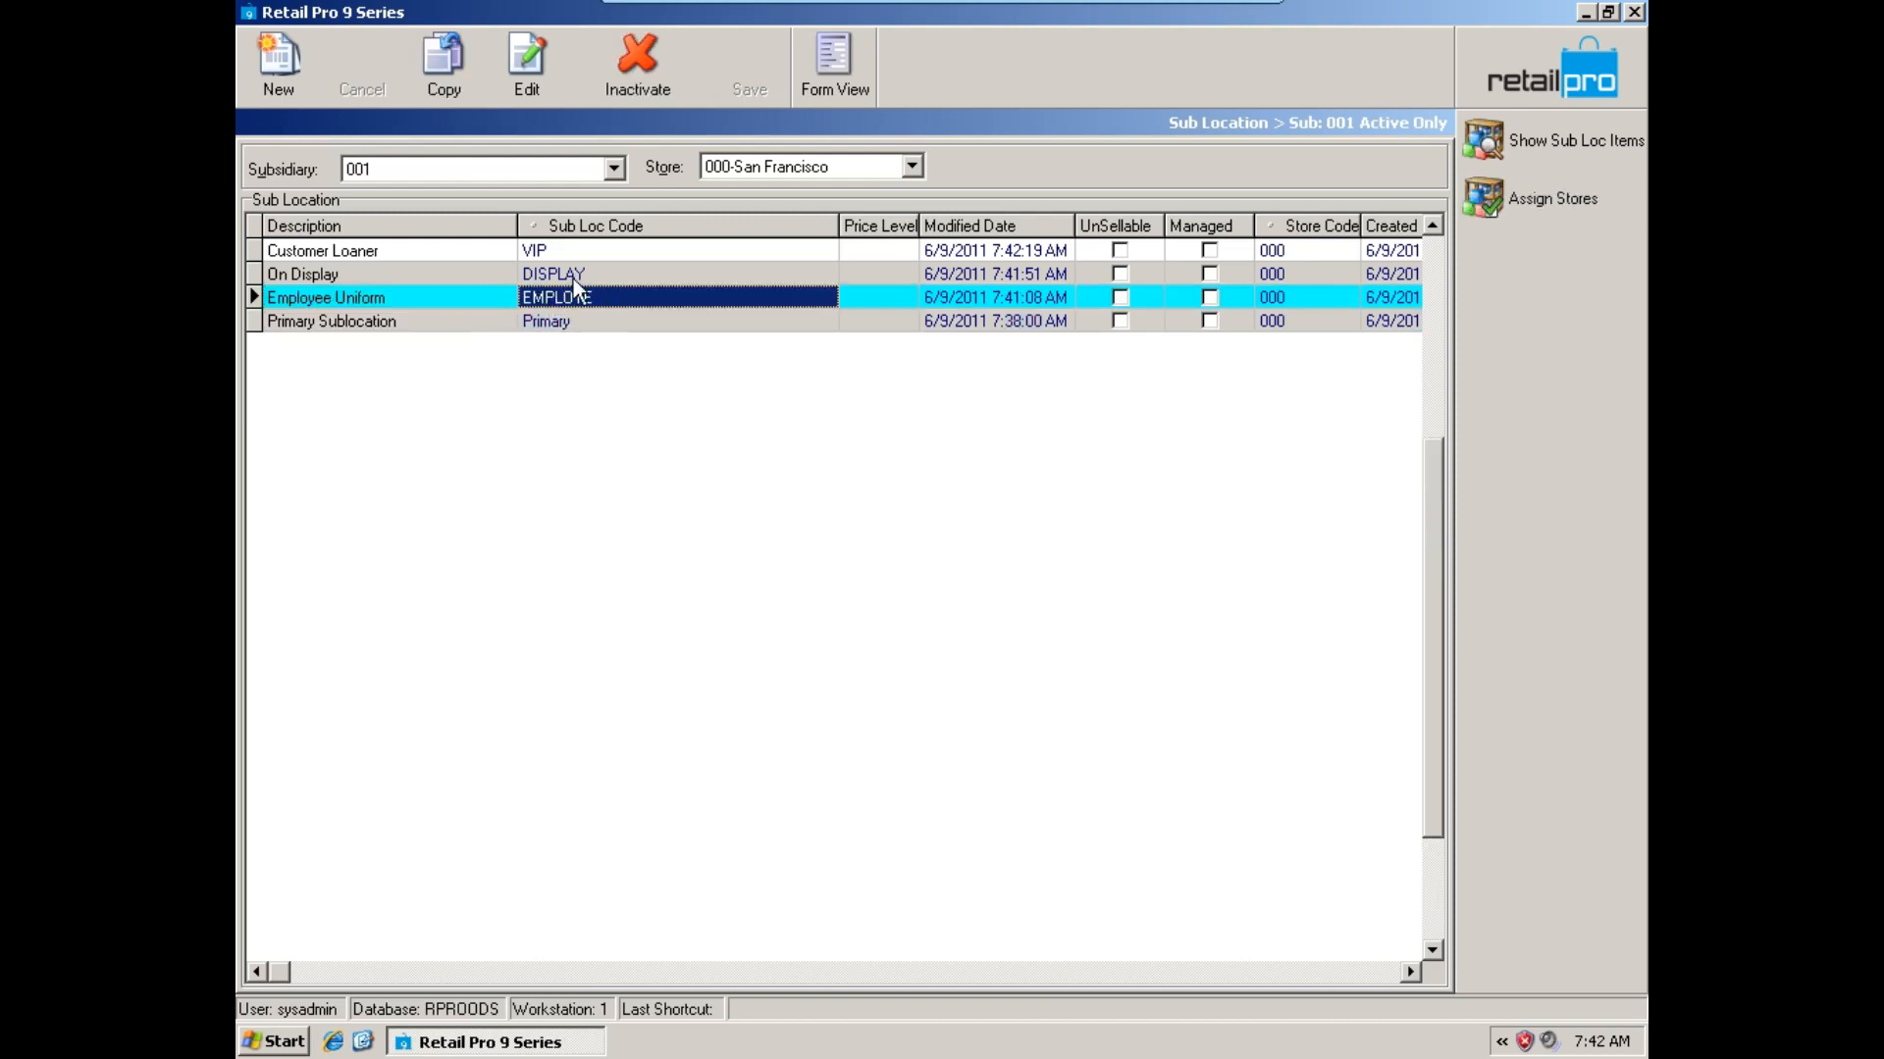
{"action": "left_click", "coordinate": [573, 277]}
{"action": "left_click", "coordinate": [579, 252]}
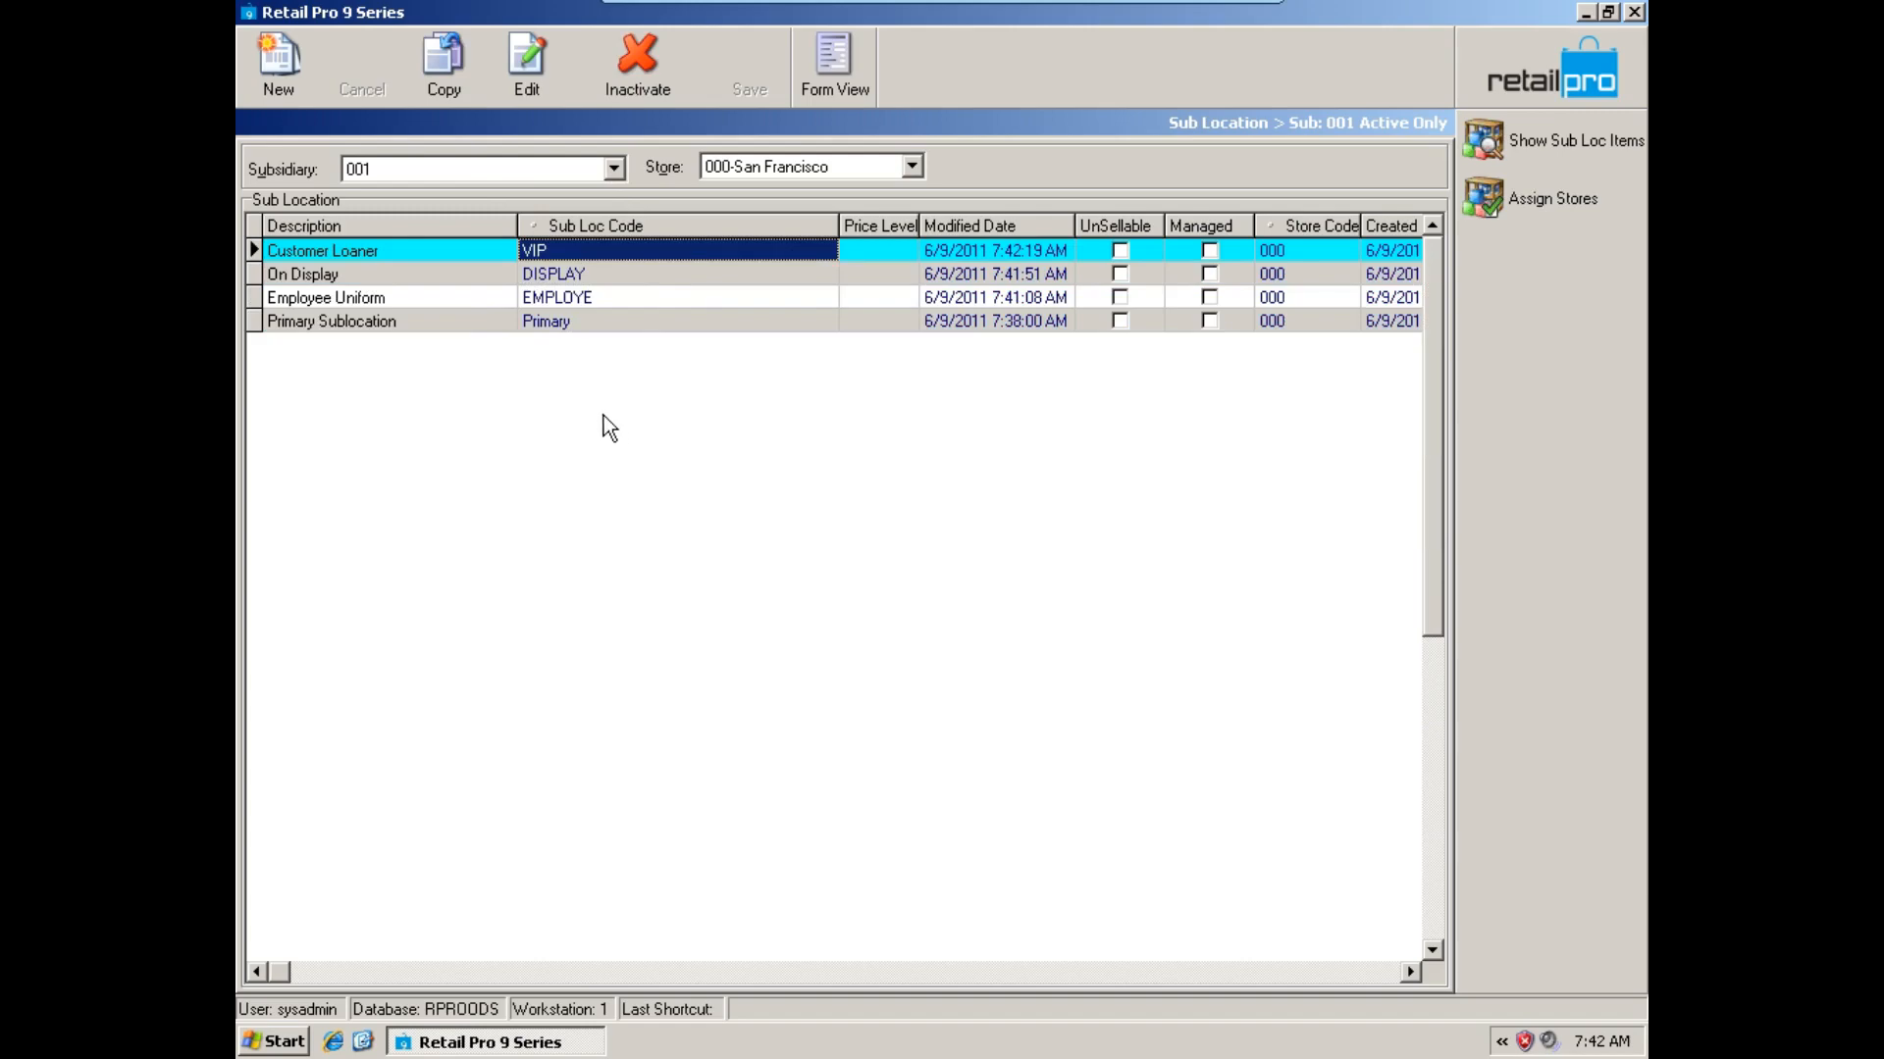
{"action": "left_click", "coordinate": [597, 274]}
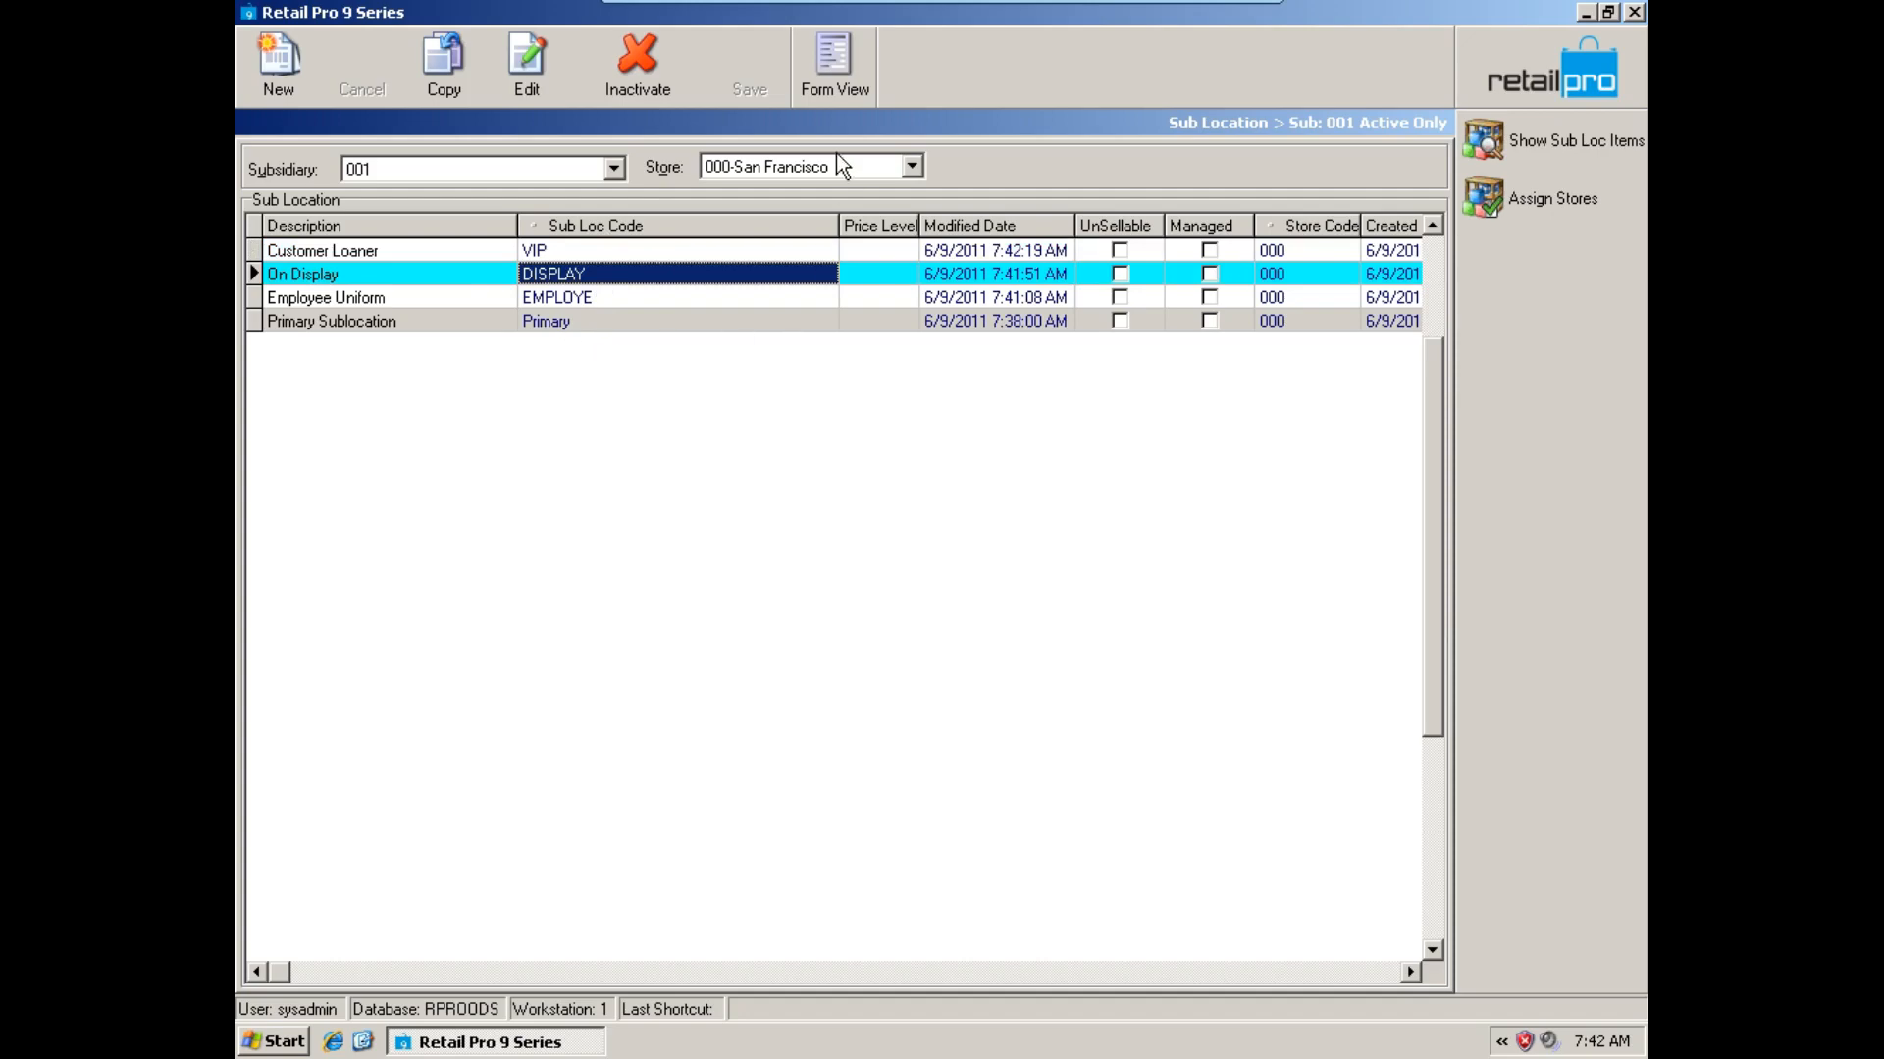
Compare the sub locations of stores 001-Seattle and 005-Miami with those of 000-San Francisco, ending on the San Francisco list.
{"action": "left_click", "coordinate": [772, 167]}
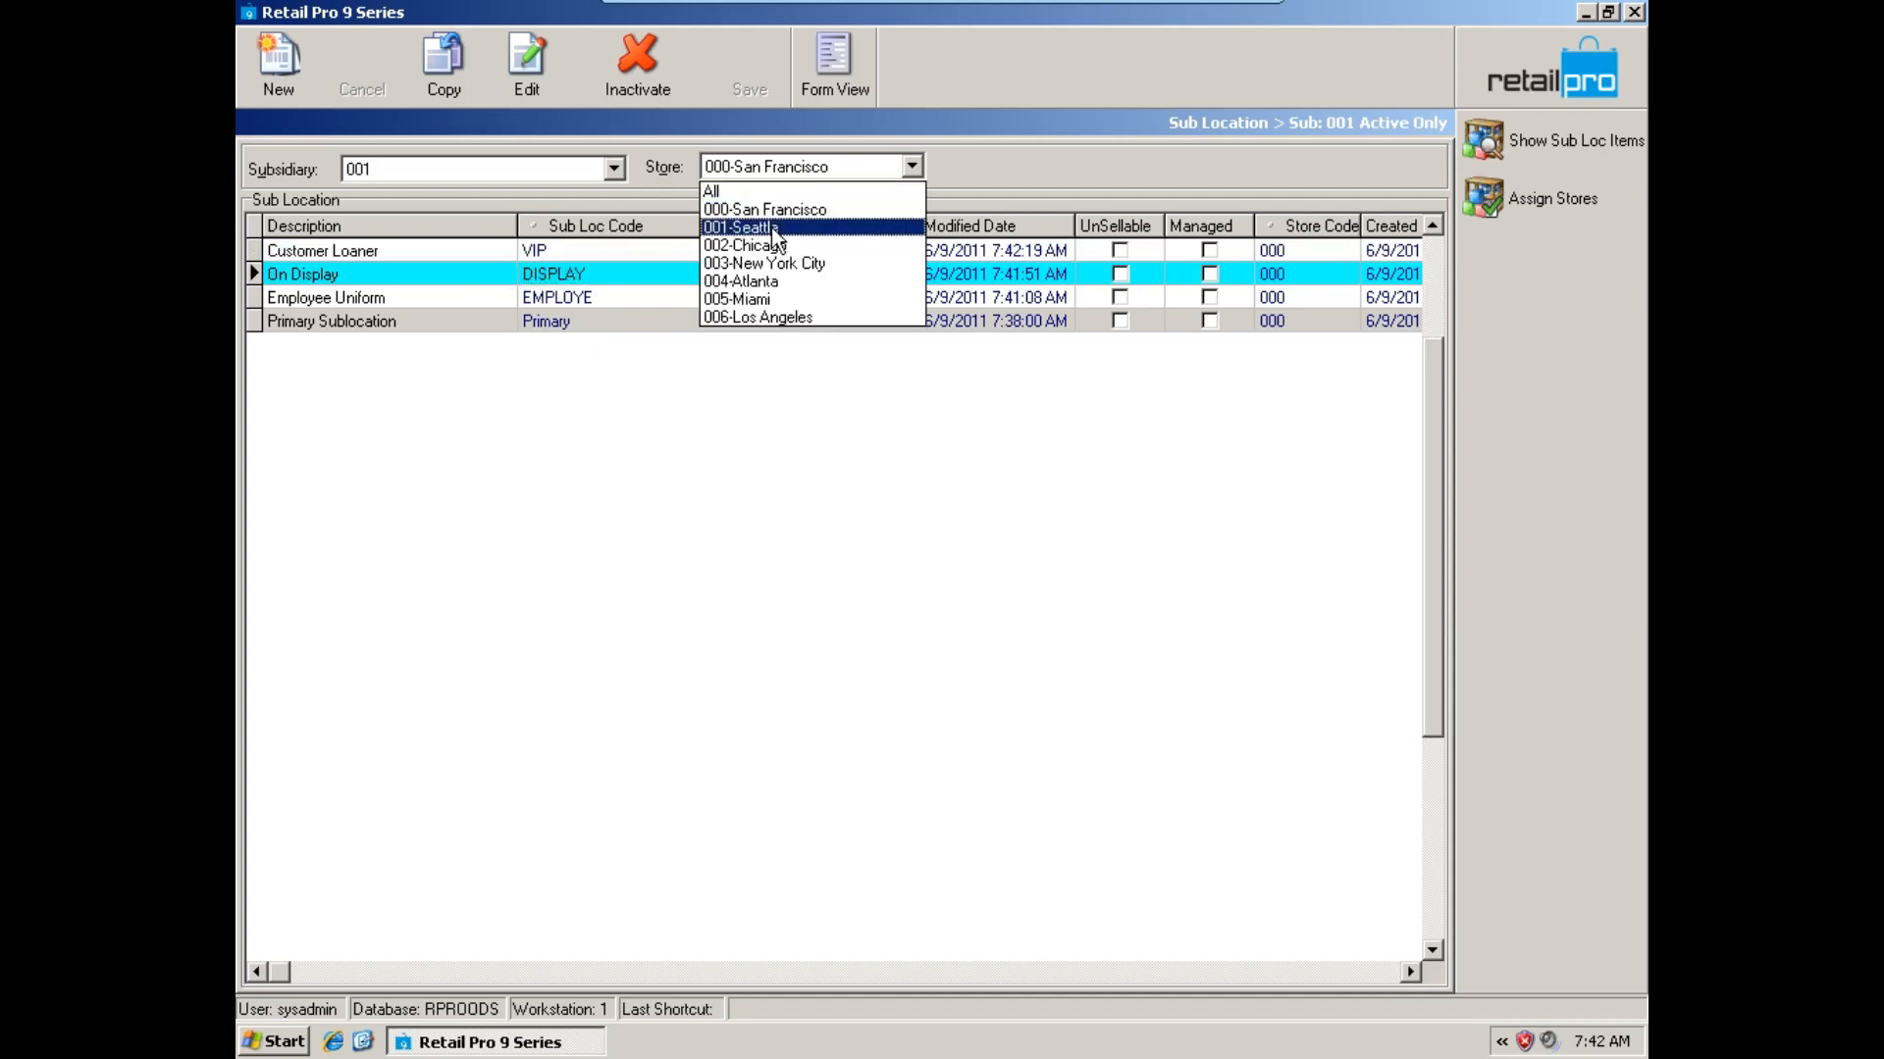
{"action": "left_click", "coordinate": [772, 228]}
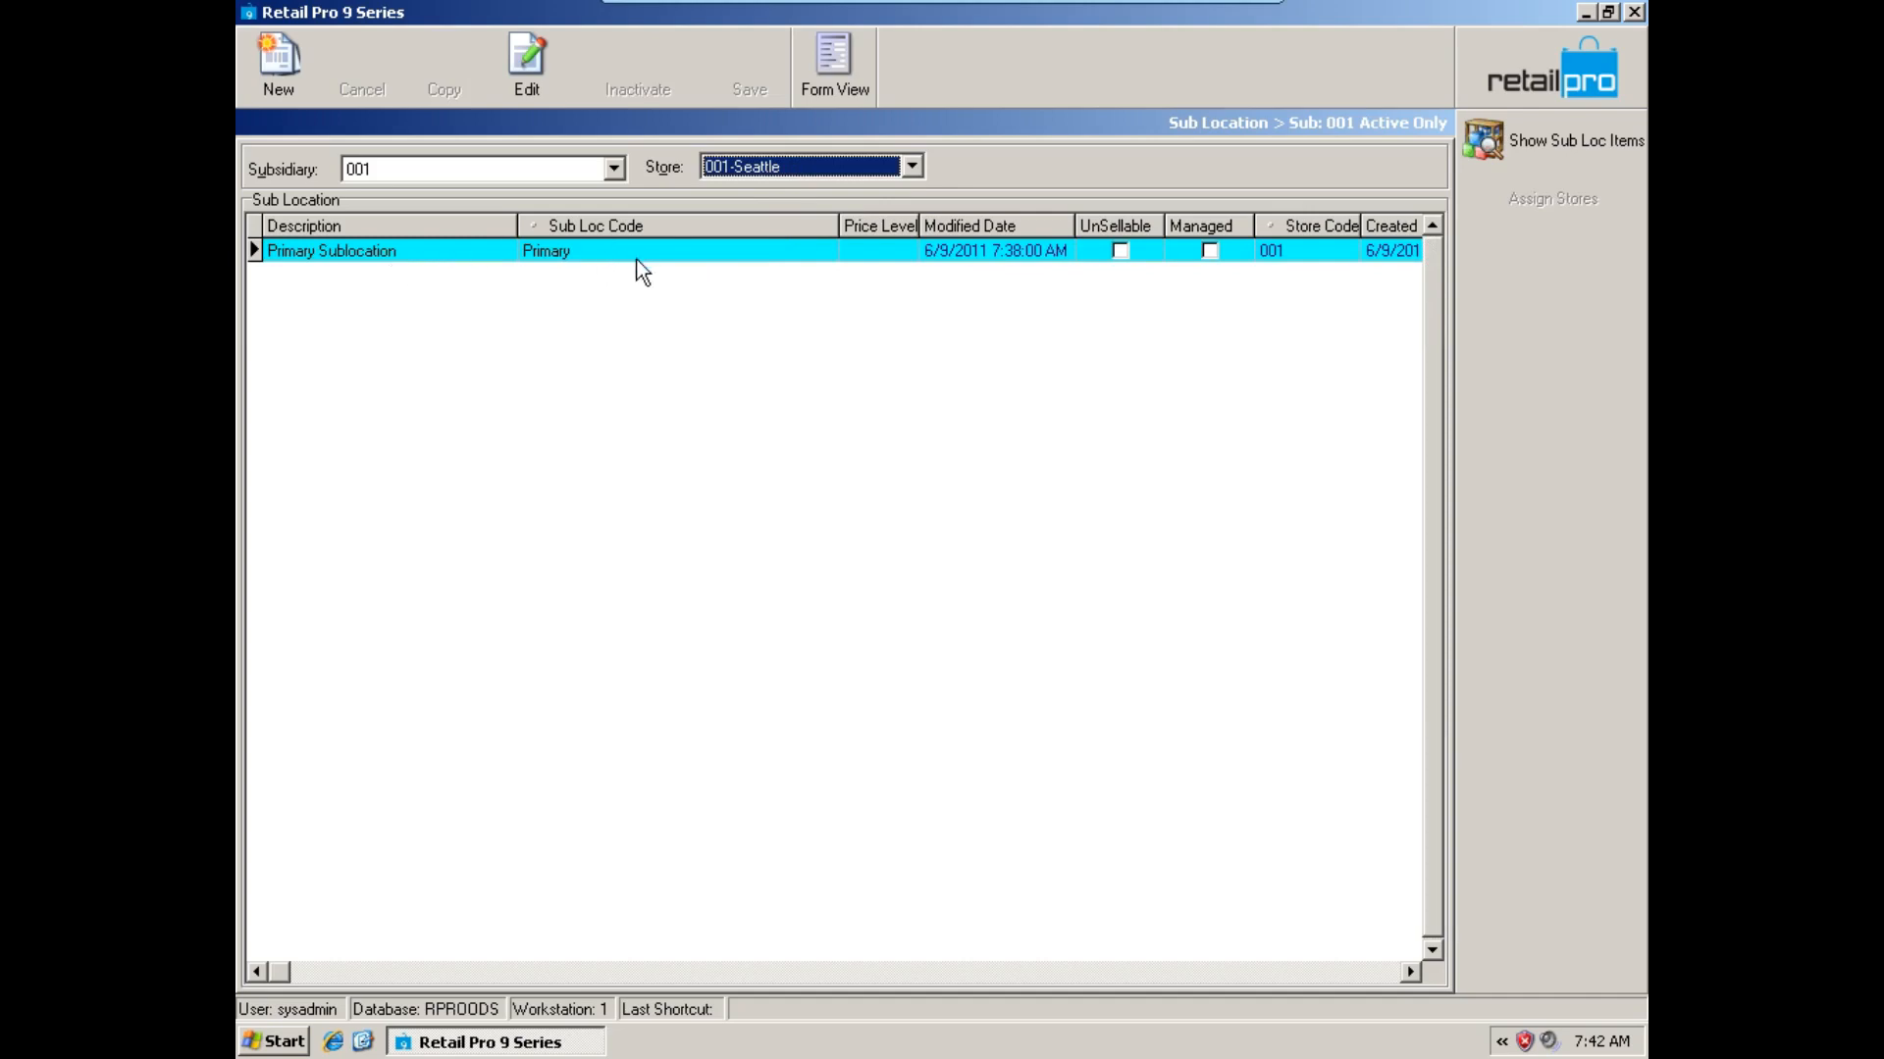
{"action": "left_click", "coordinate": [843, 169]}
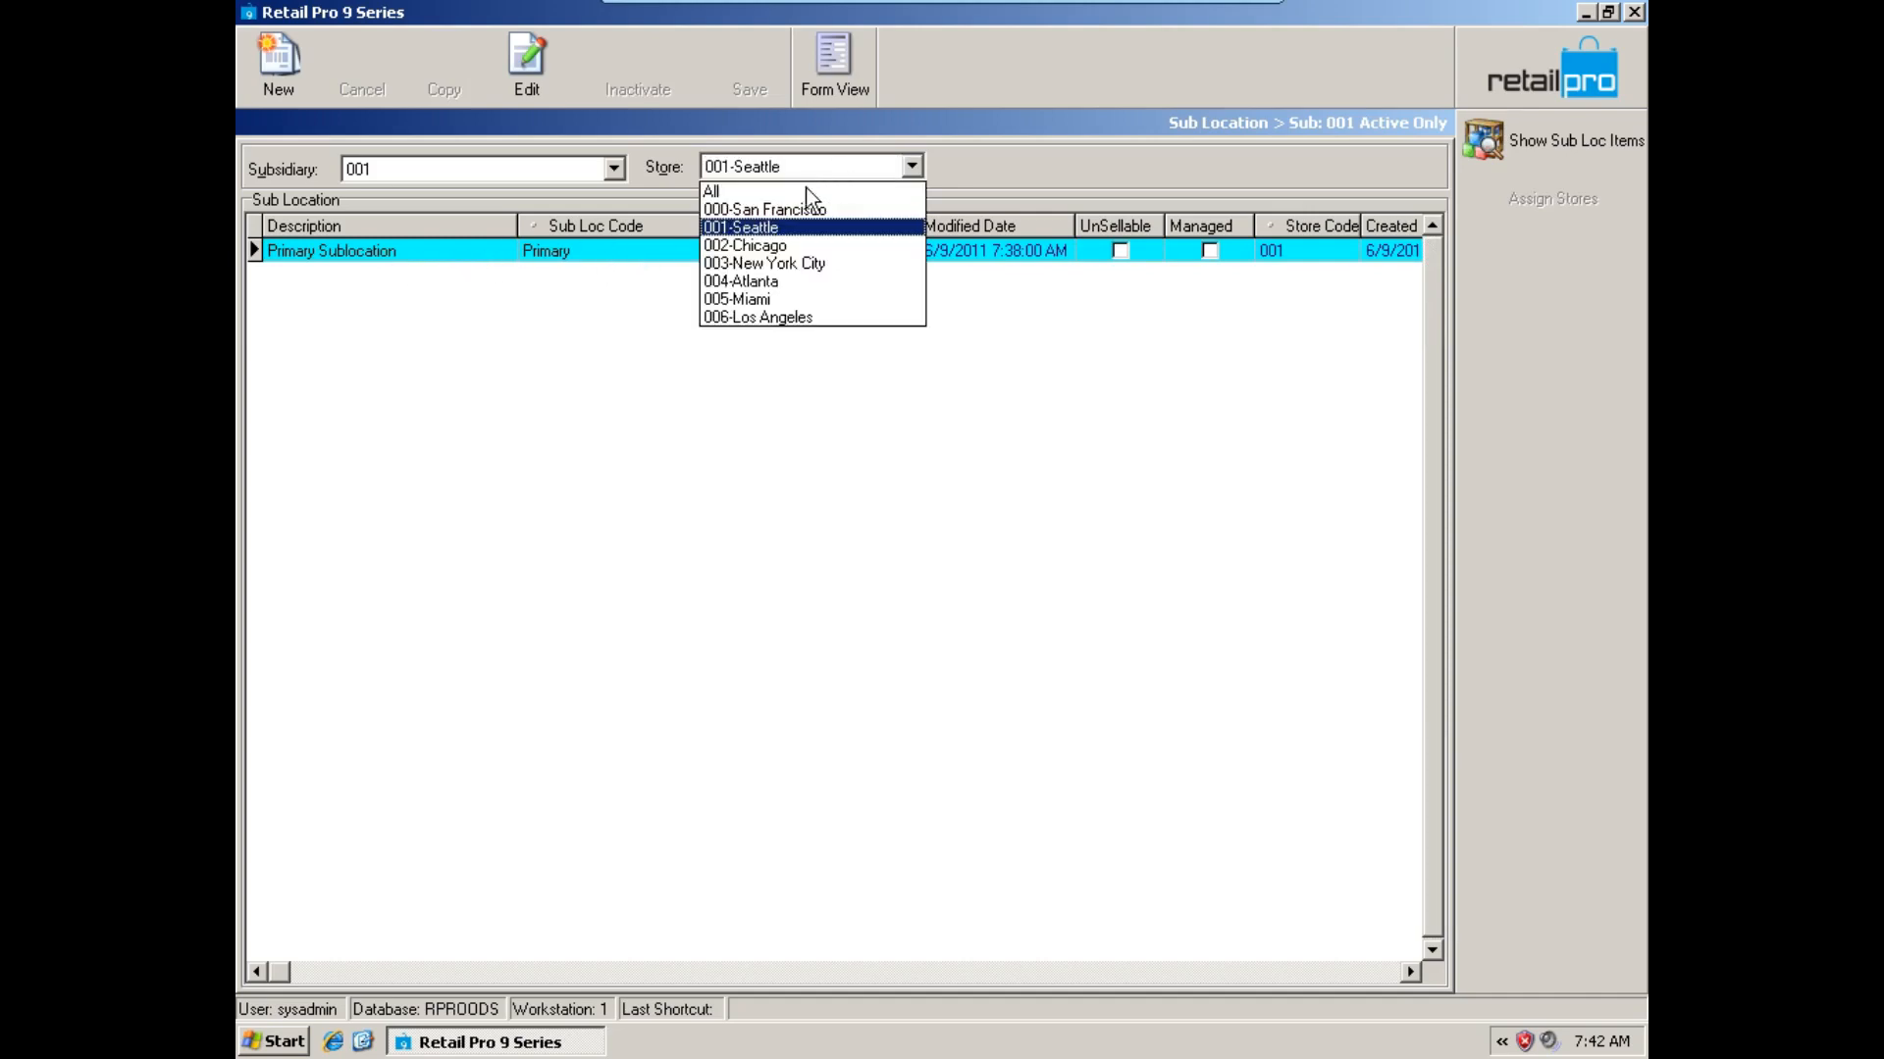
{"action": "left_click", "coordinate": [781, 298]}
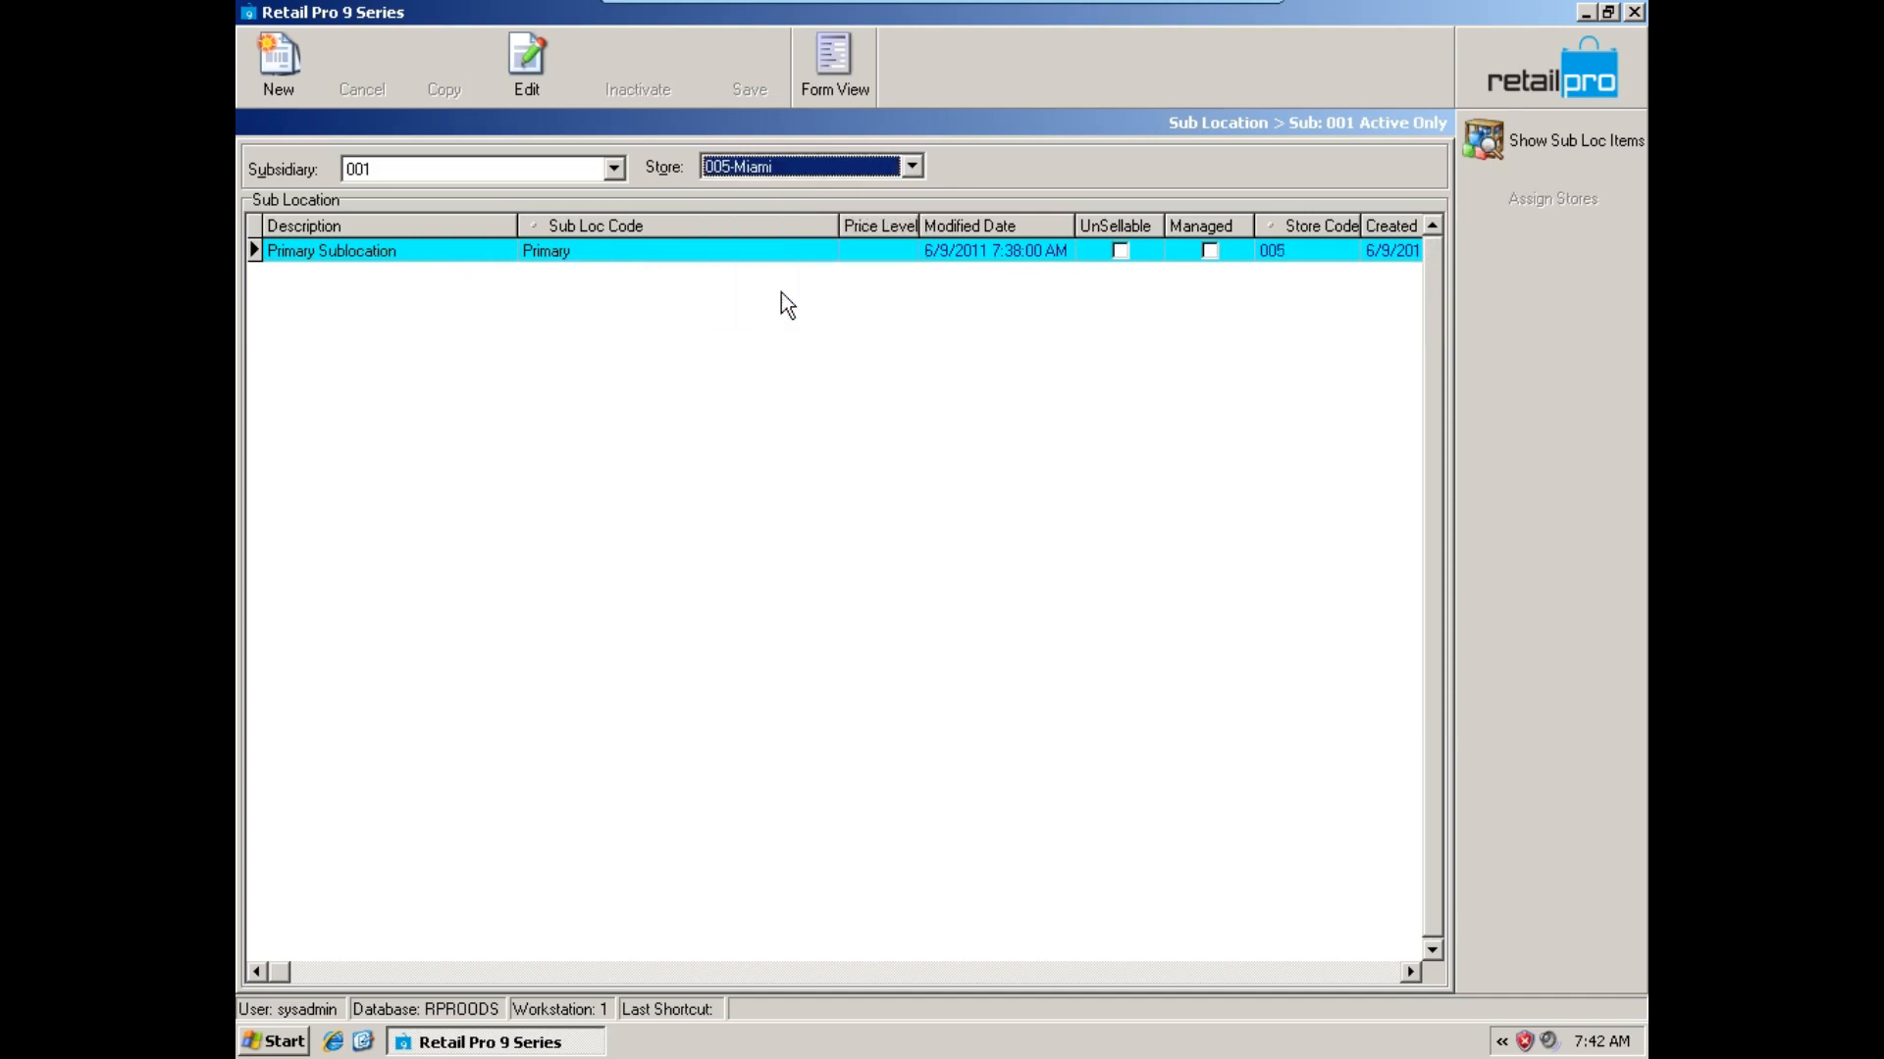
{"action": "left_click", "coordinate": [781, 169]}
{"action": "left_click", "coordinate": [781, 210]}
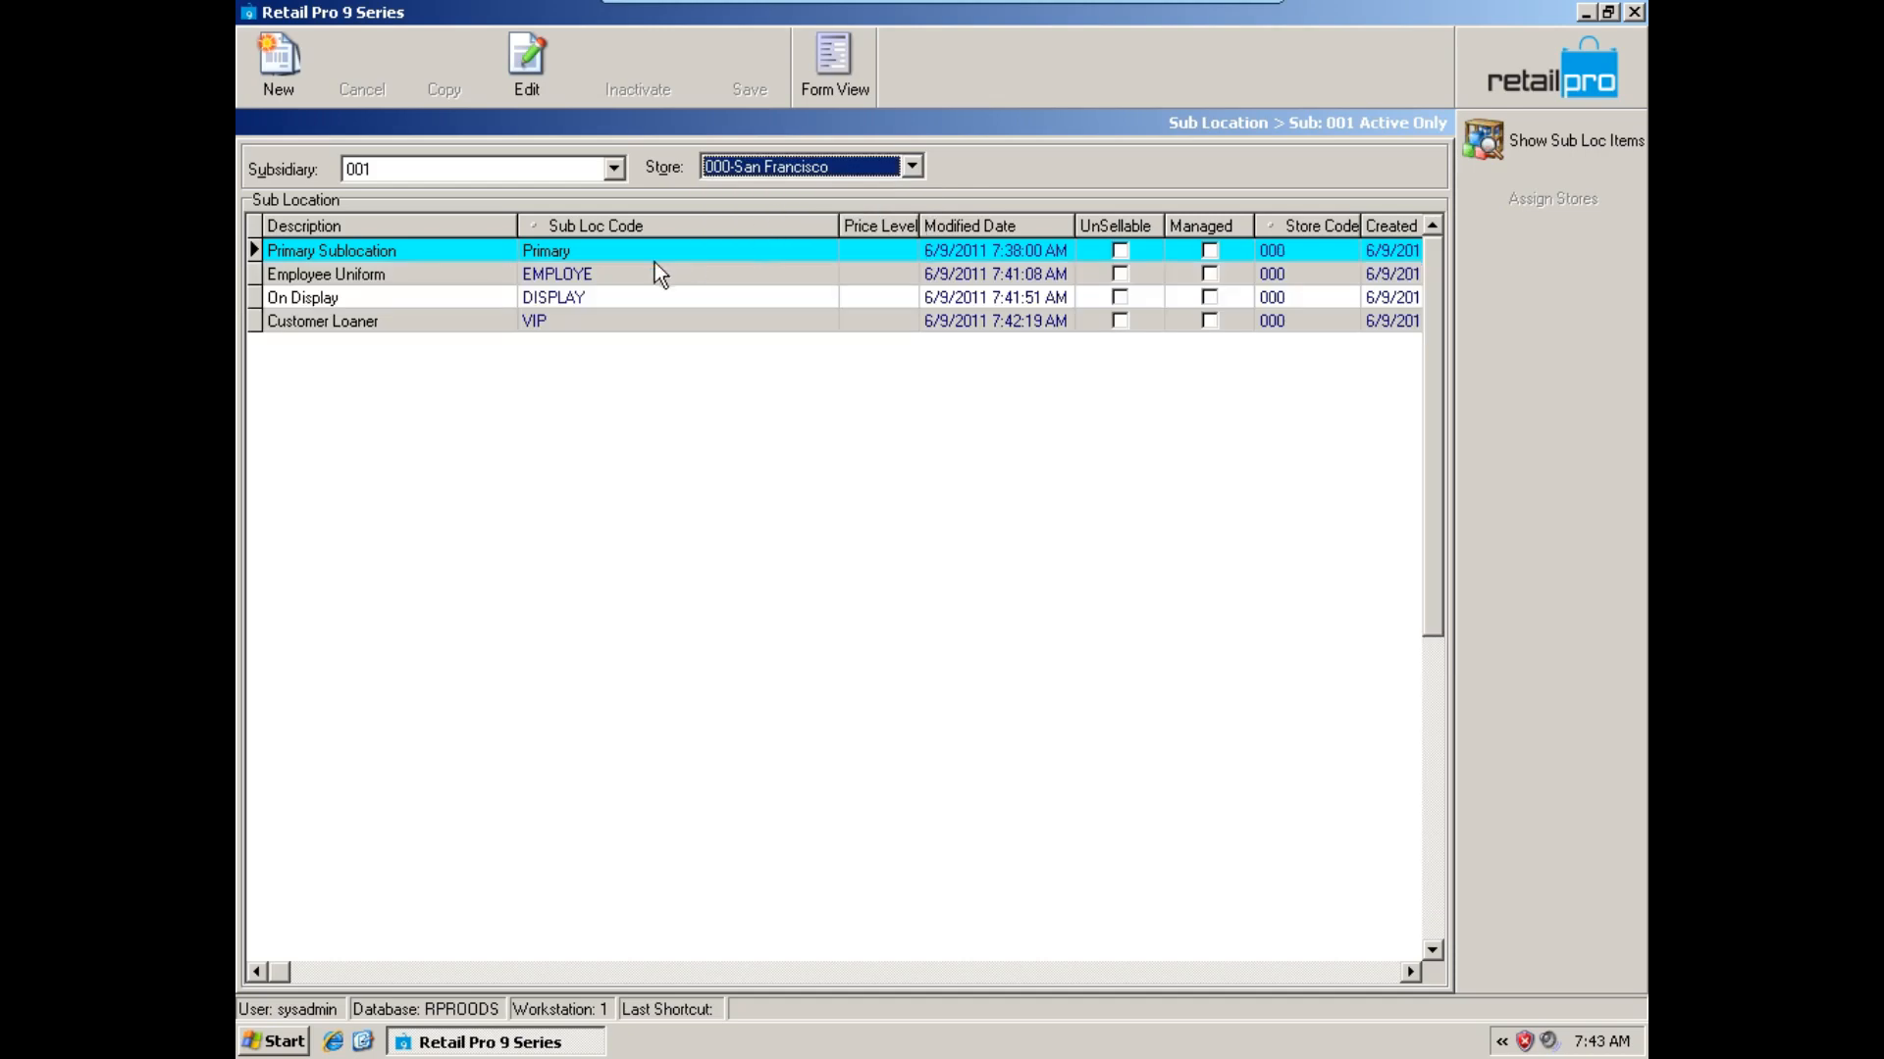
{"action": "left_click", "coordinate": [591, 279]}
{"action": "left_click", "coordinate": [790, 168]}
{"action": "left_click", "coordinate": [782, 227]}
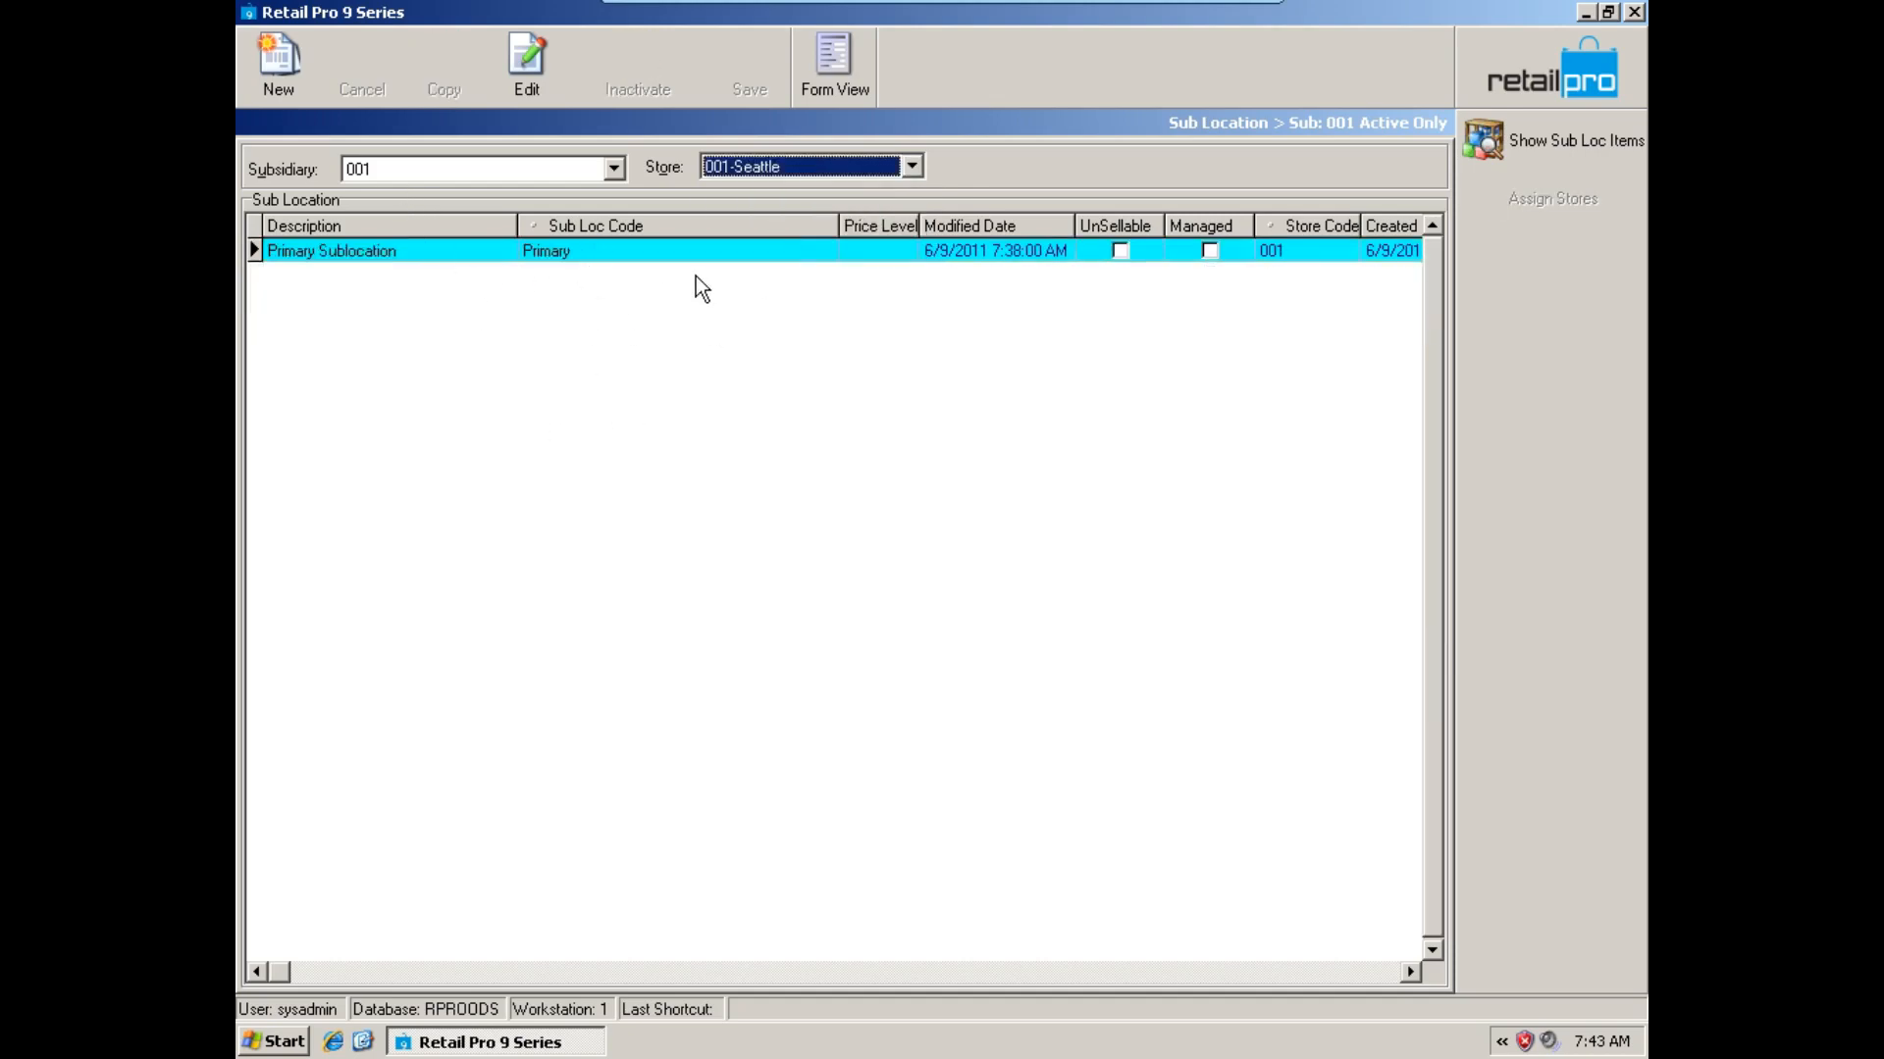
{"action": "left_click", "coordinate": [796, 174]}
{"action": "left_click", "coordinate": [781, 206]}
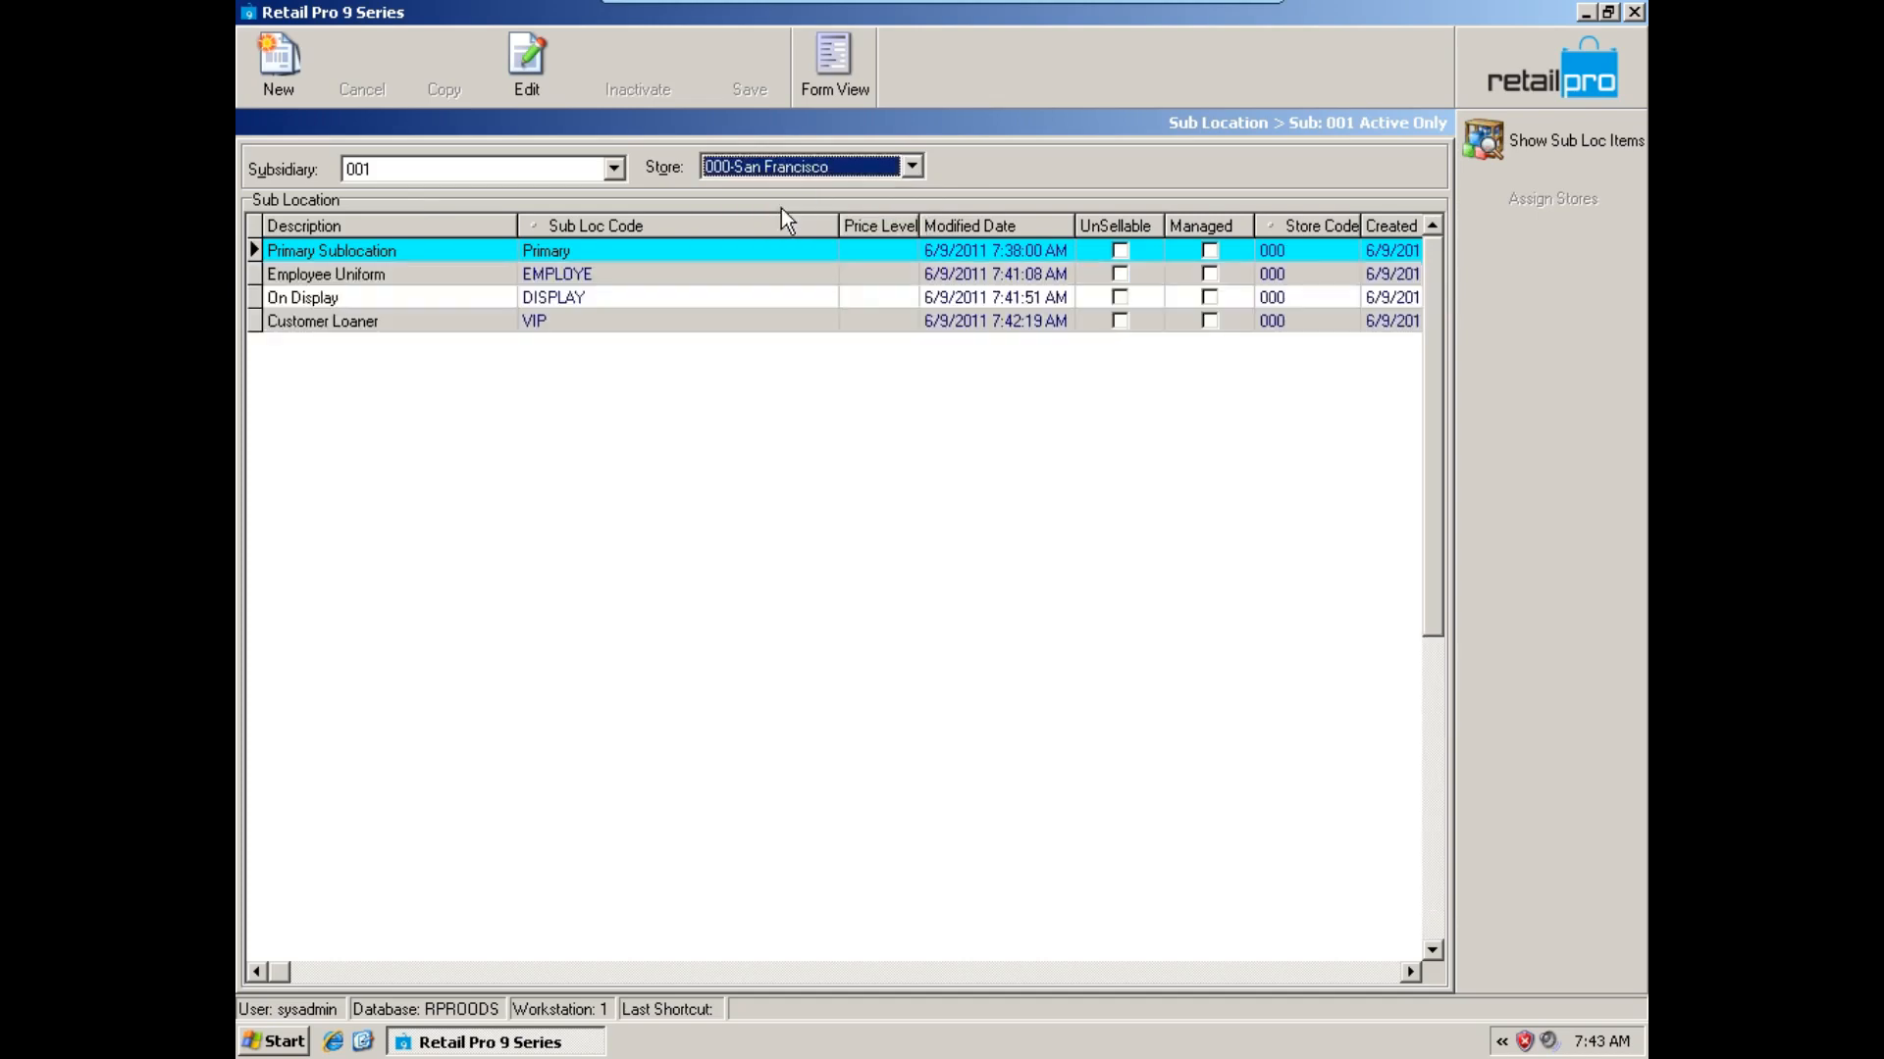
Assign San Francisco's Employee Uniform sub location to store 001 - Seattle only.
{"action": "left_click", "coordinate": [639, 281]}
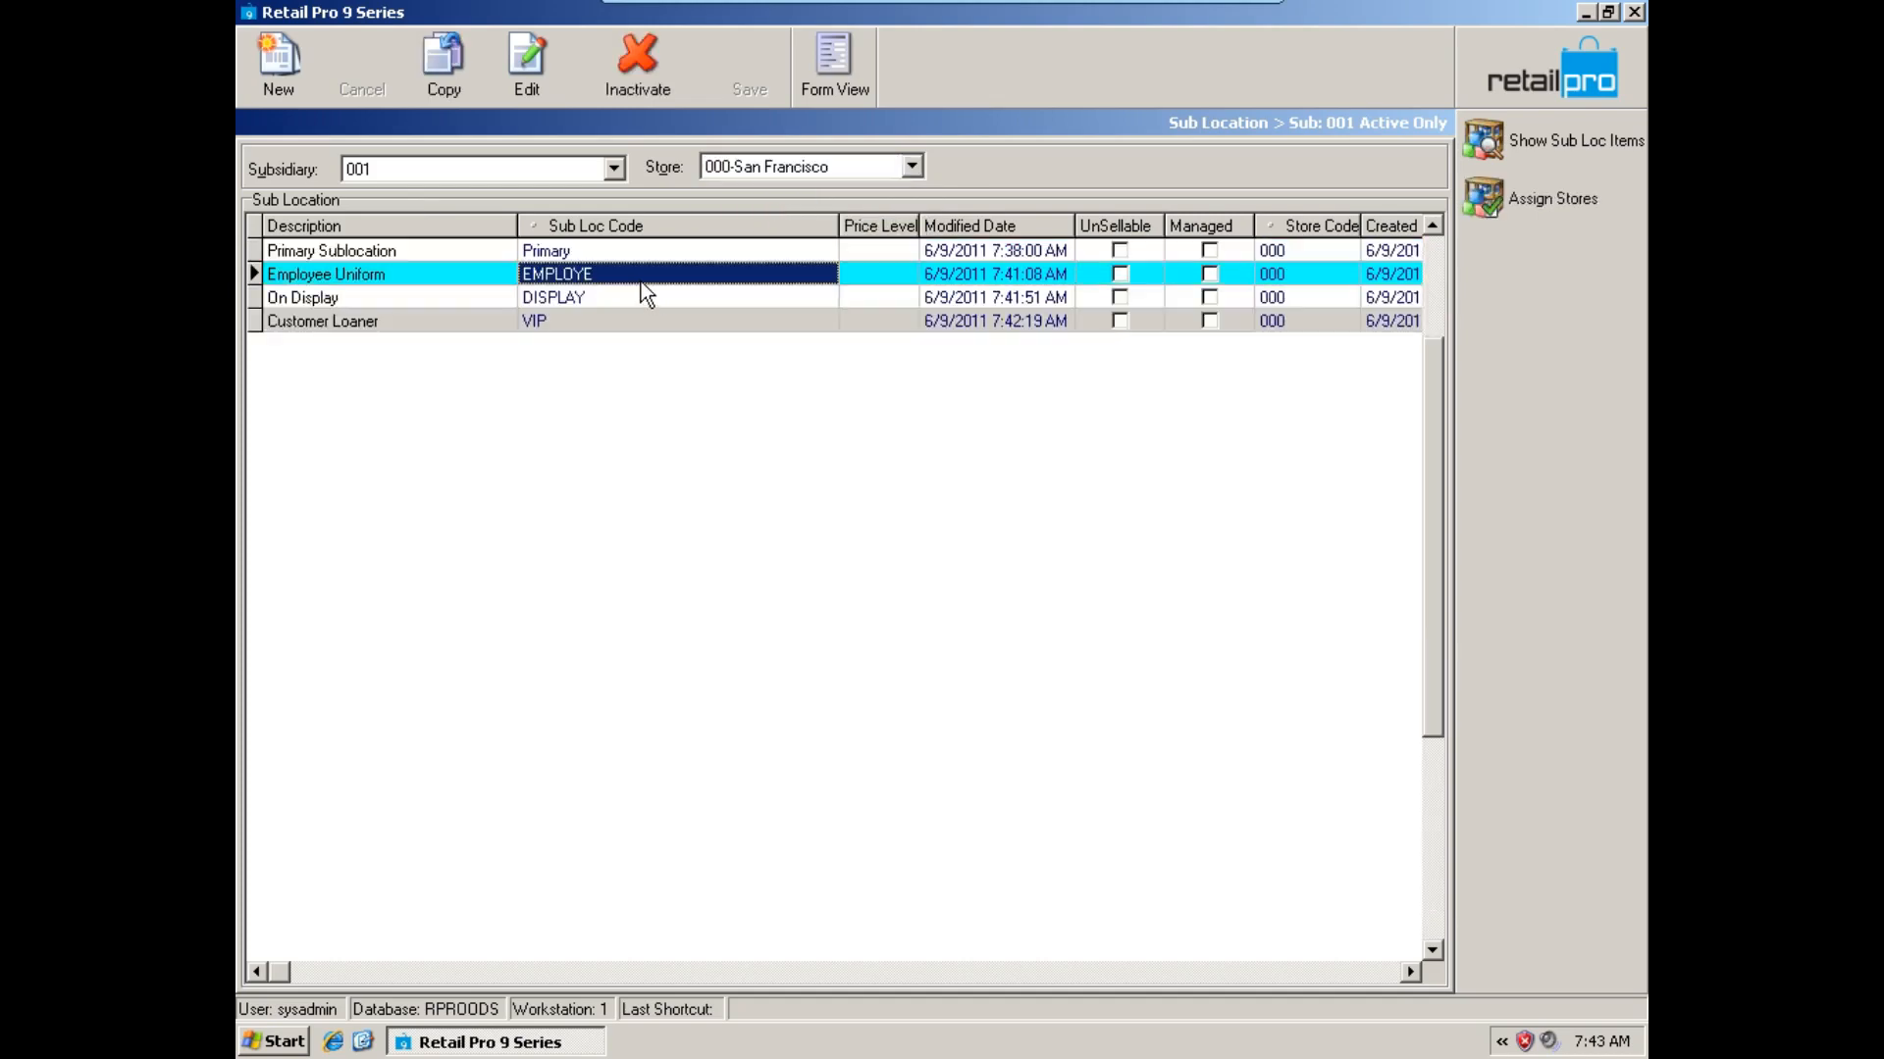
{"action": "left_click", "coordinate": [502, 280]}
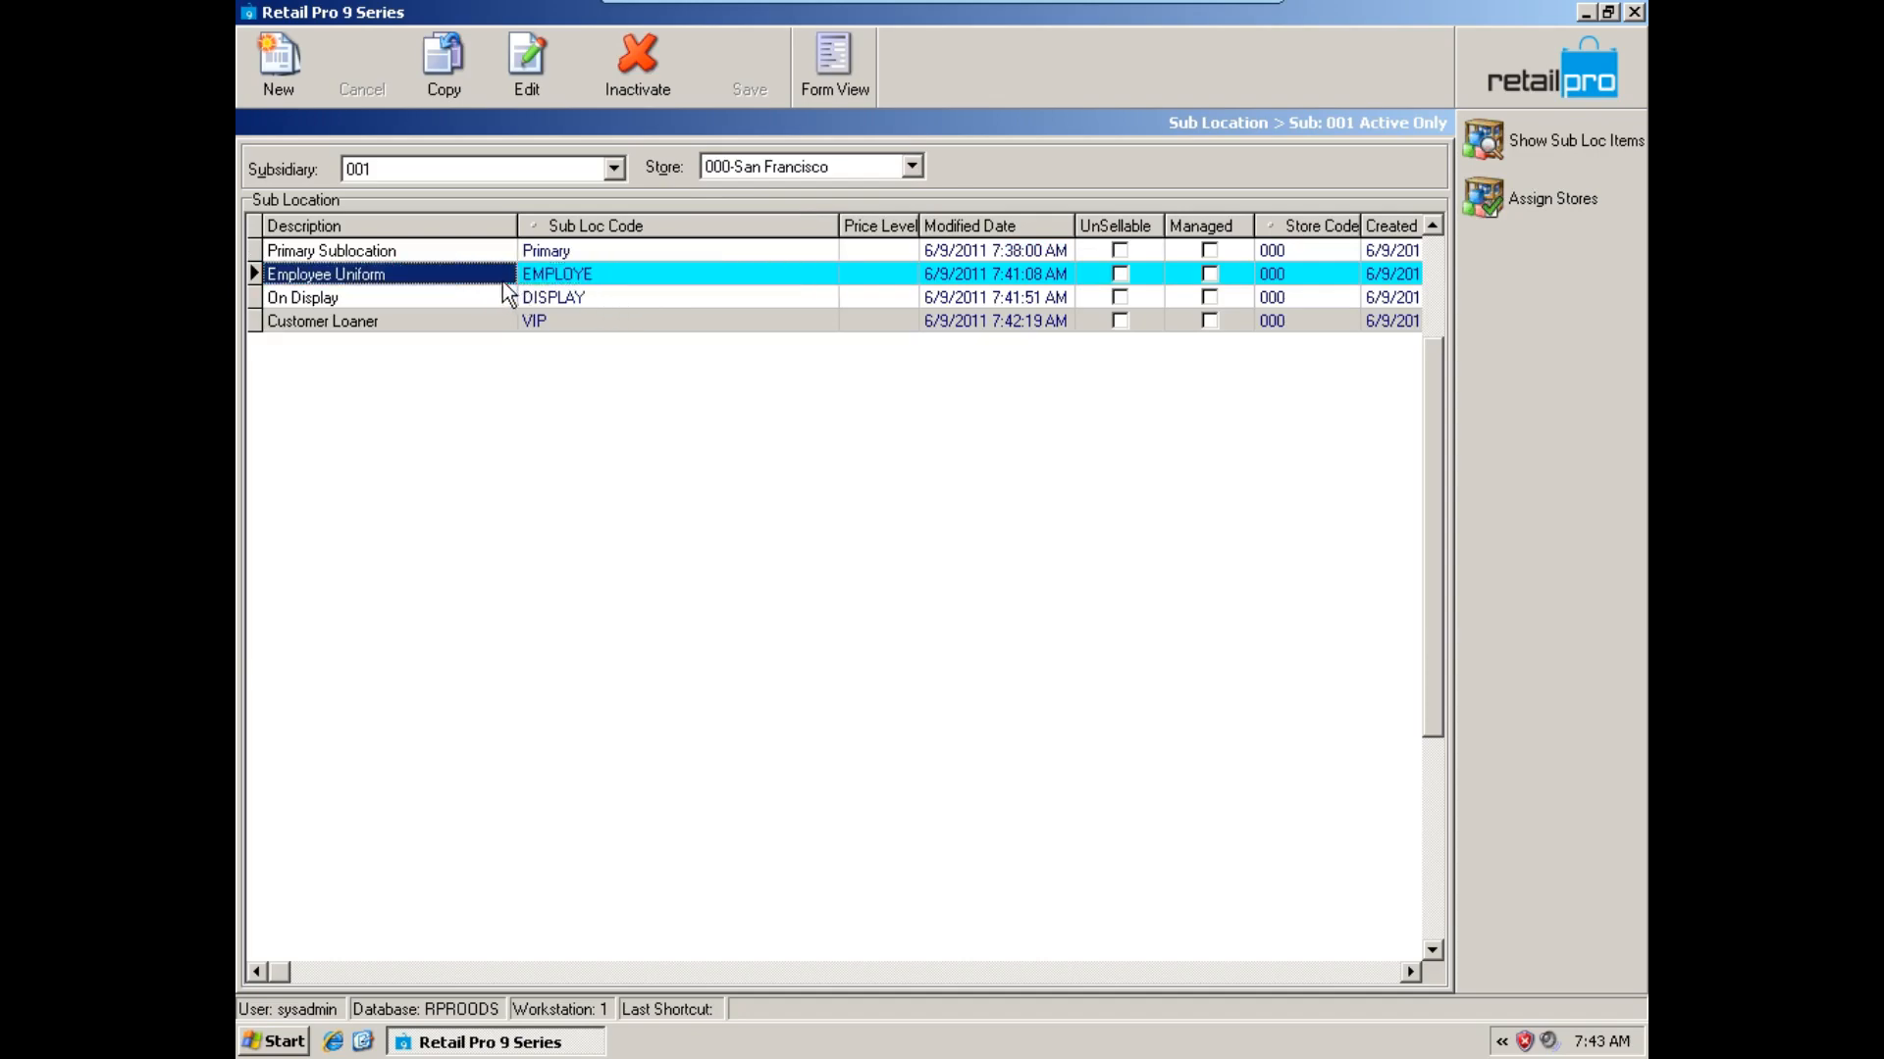
{"action": "left_click", "coordinate": [561, 280]}
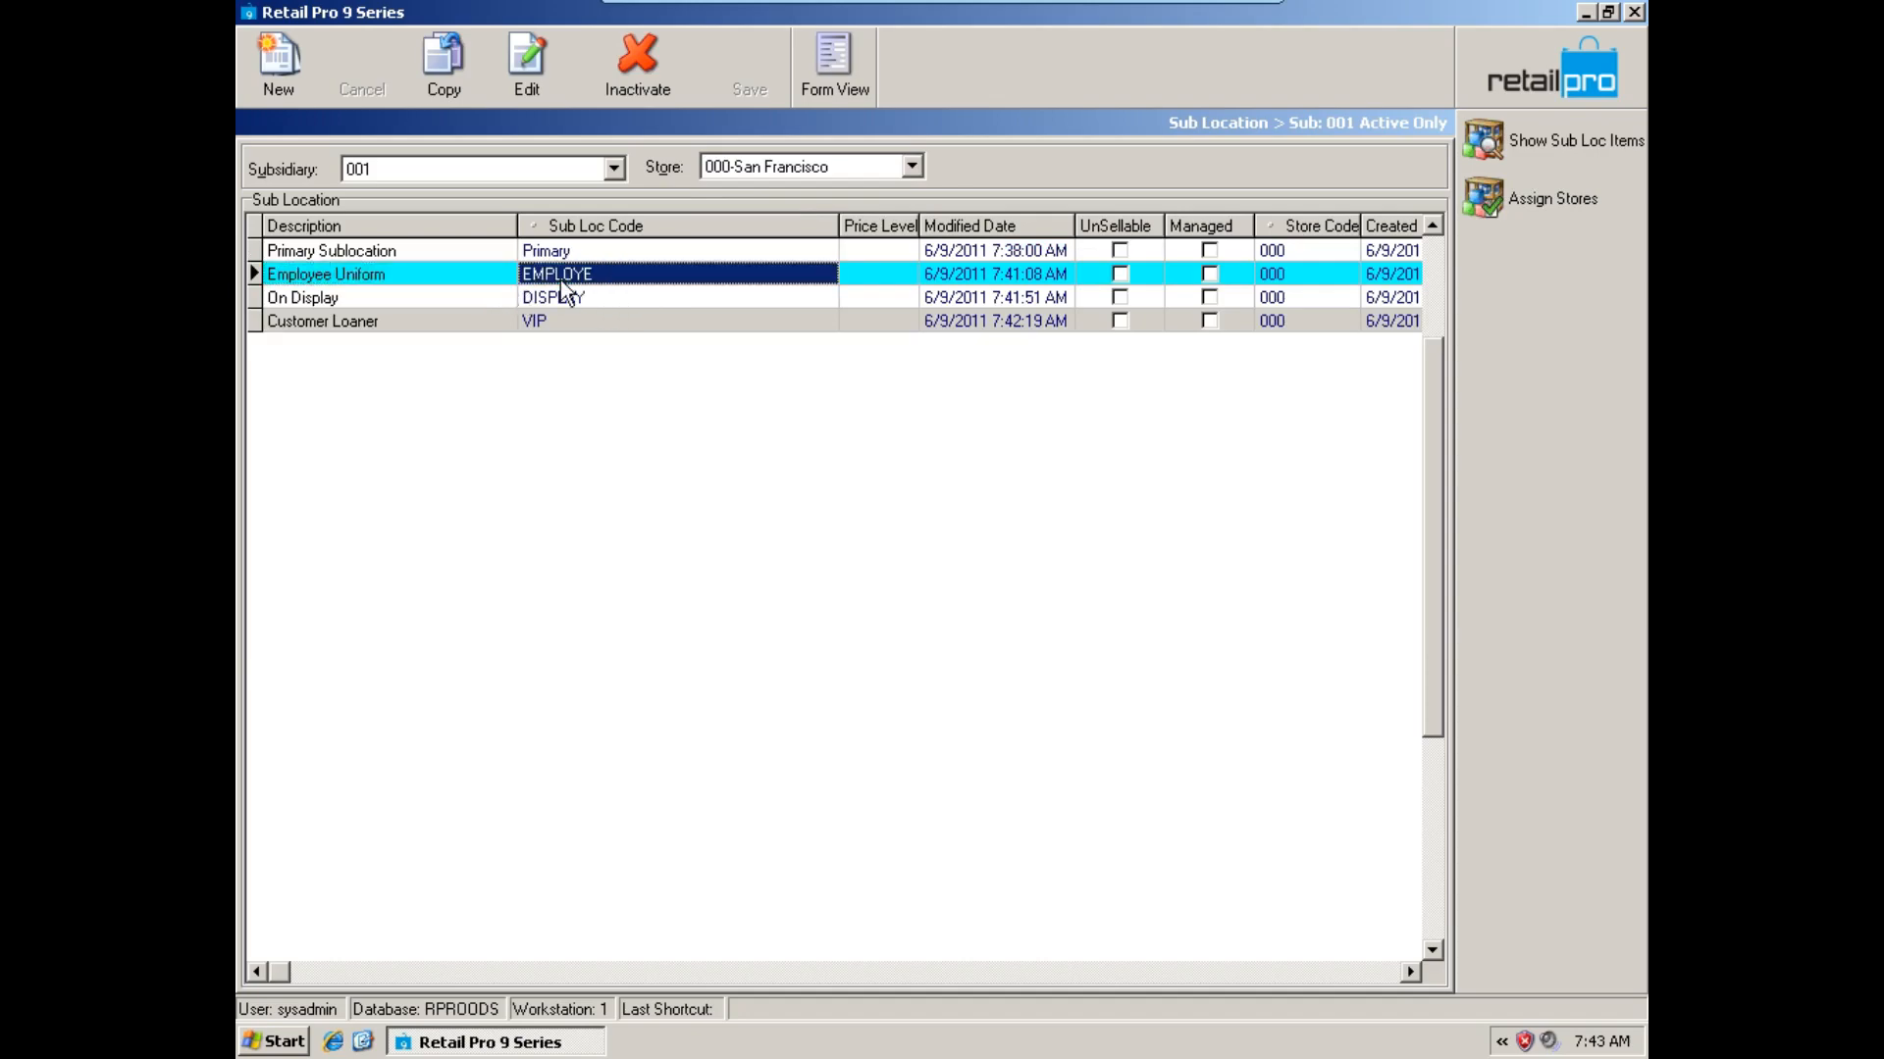
{"action": "left_click", "coordinate": [1507, 208]}
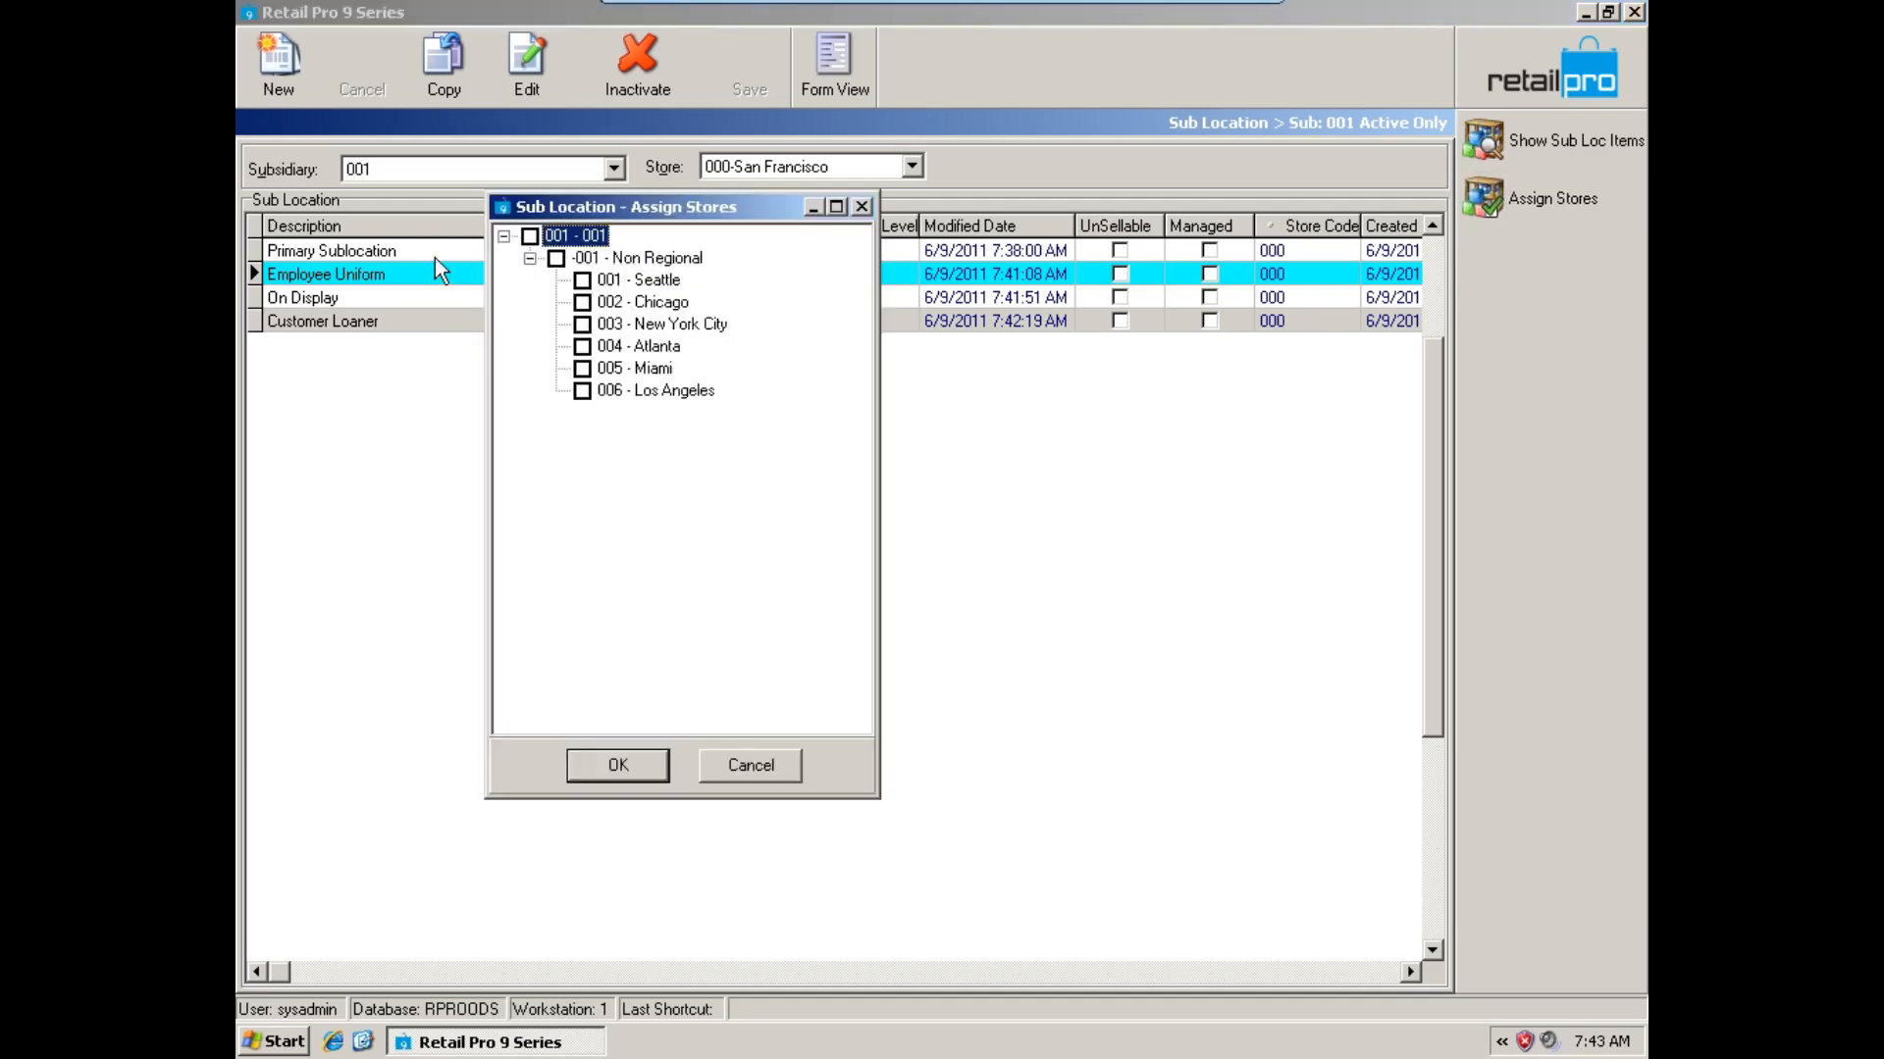
{"action": "left_click", "coordinate": [582, 281]}
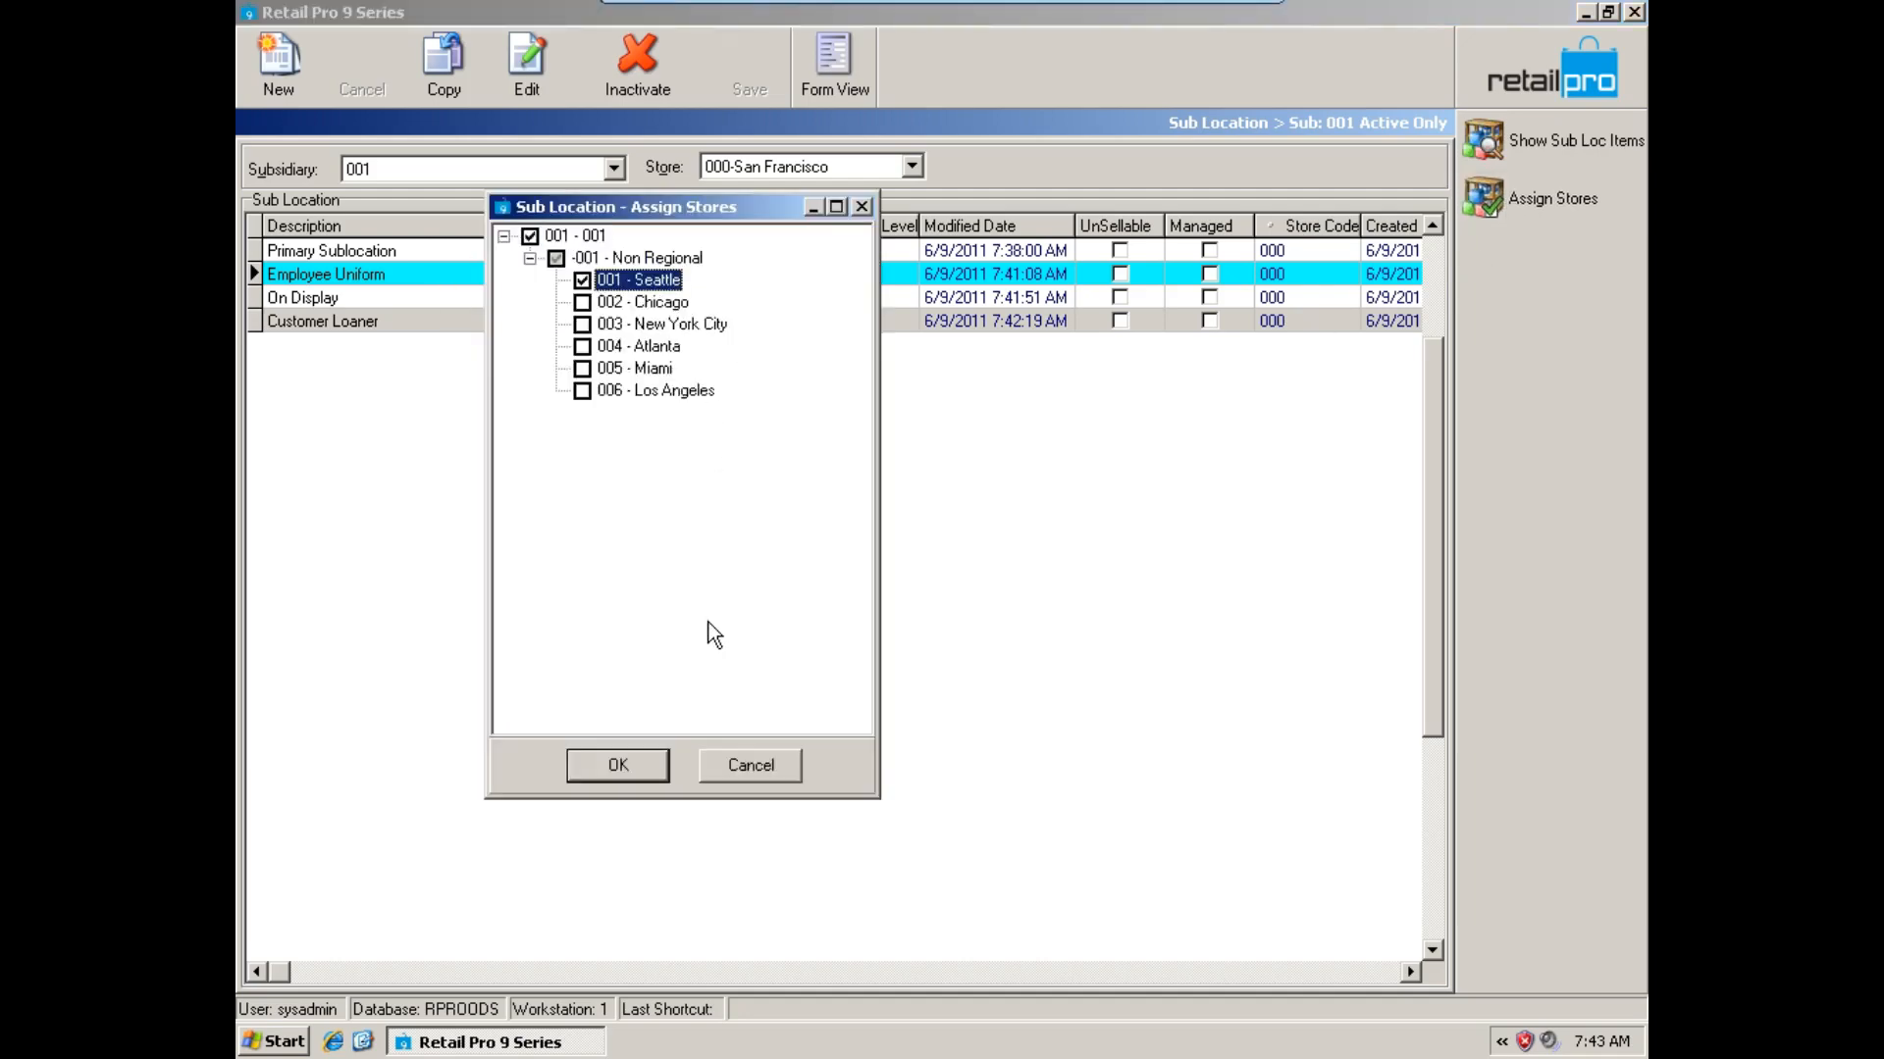
{"action": "left_click", "coordinate": [583, 302]}
{"action": "left_click", "coordinate": [589, 325]}
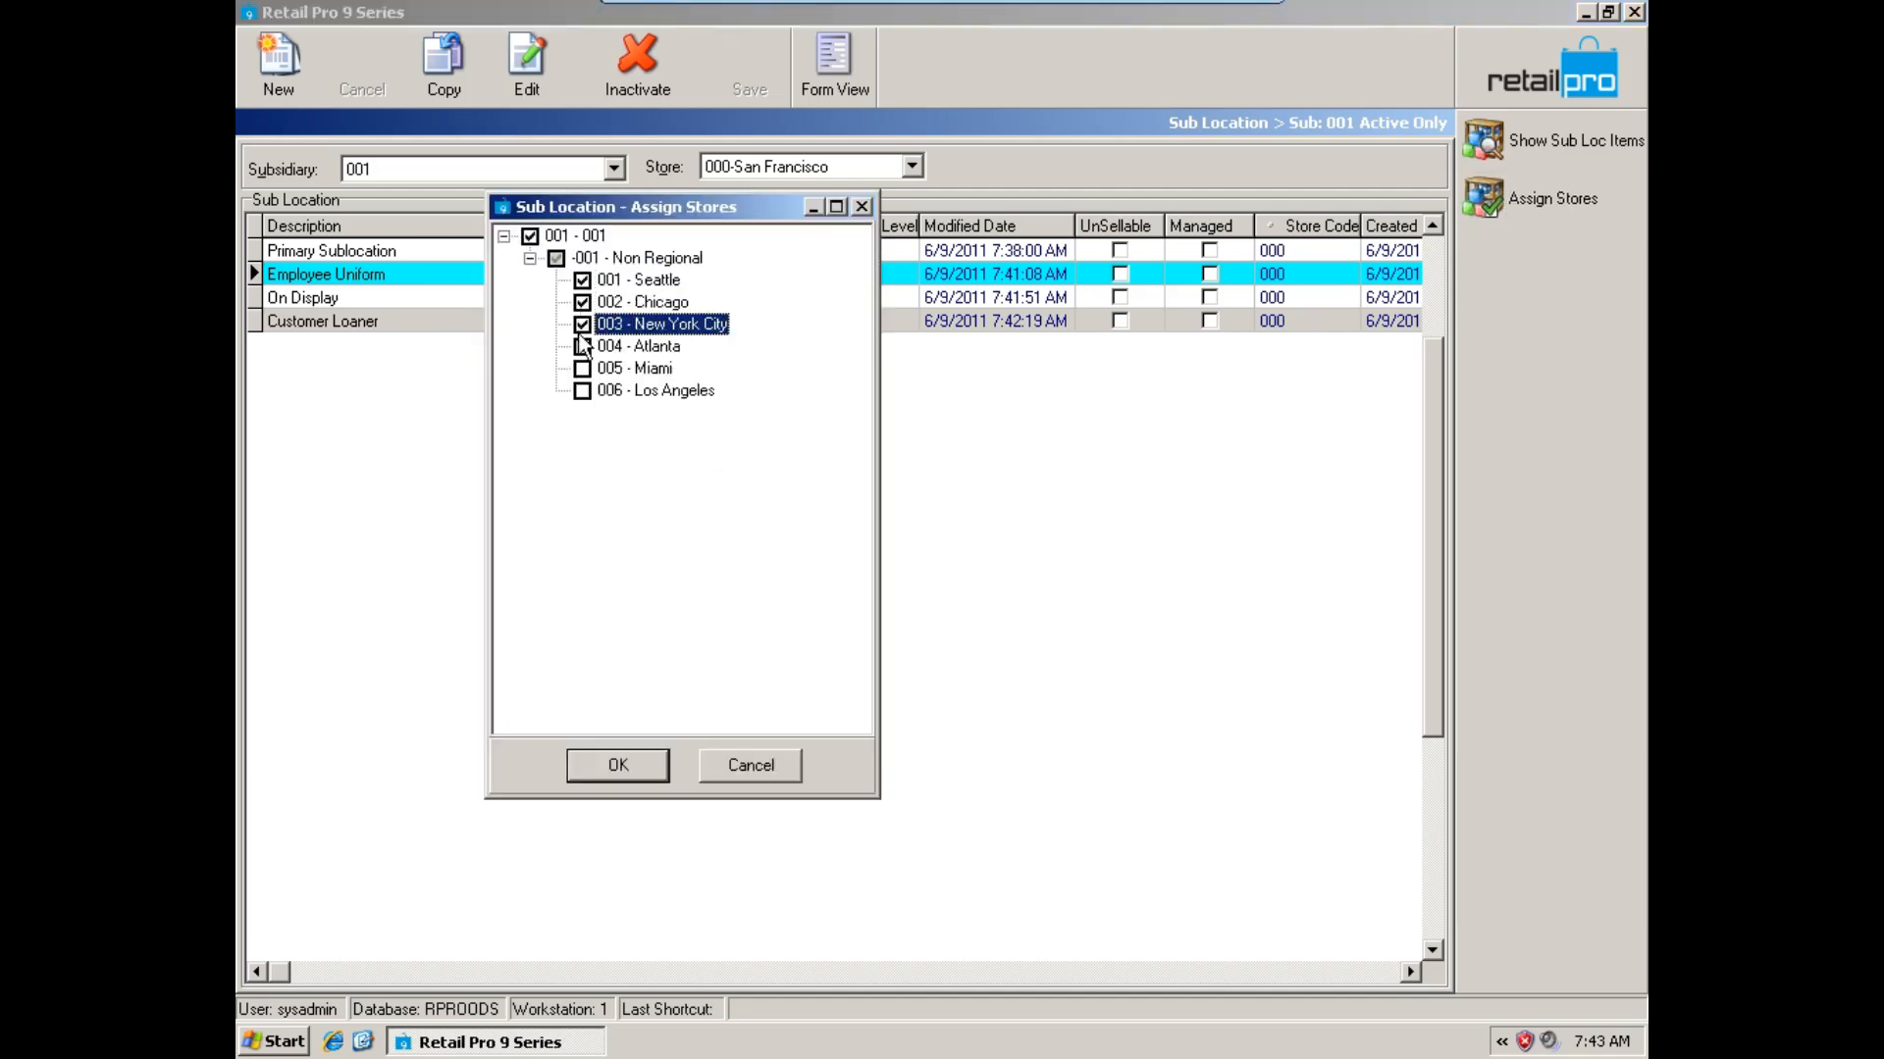
{"action": "left_click", "coordinate": [583, 302]}
{"action": "left_click", "coordinate": [622, 284]}
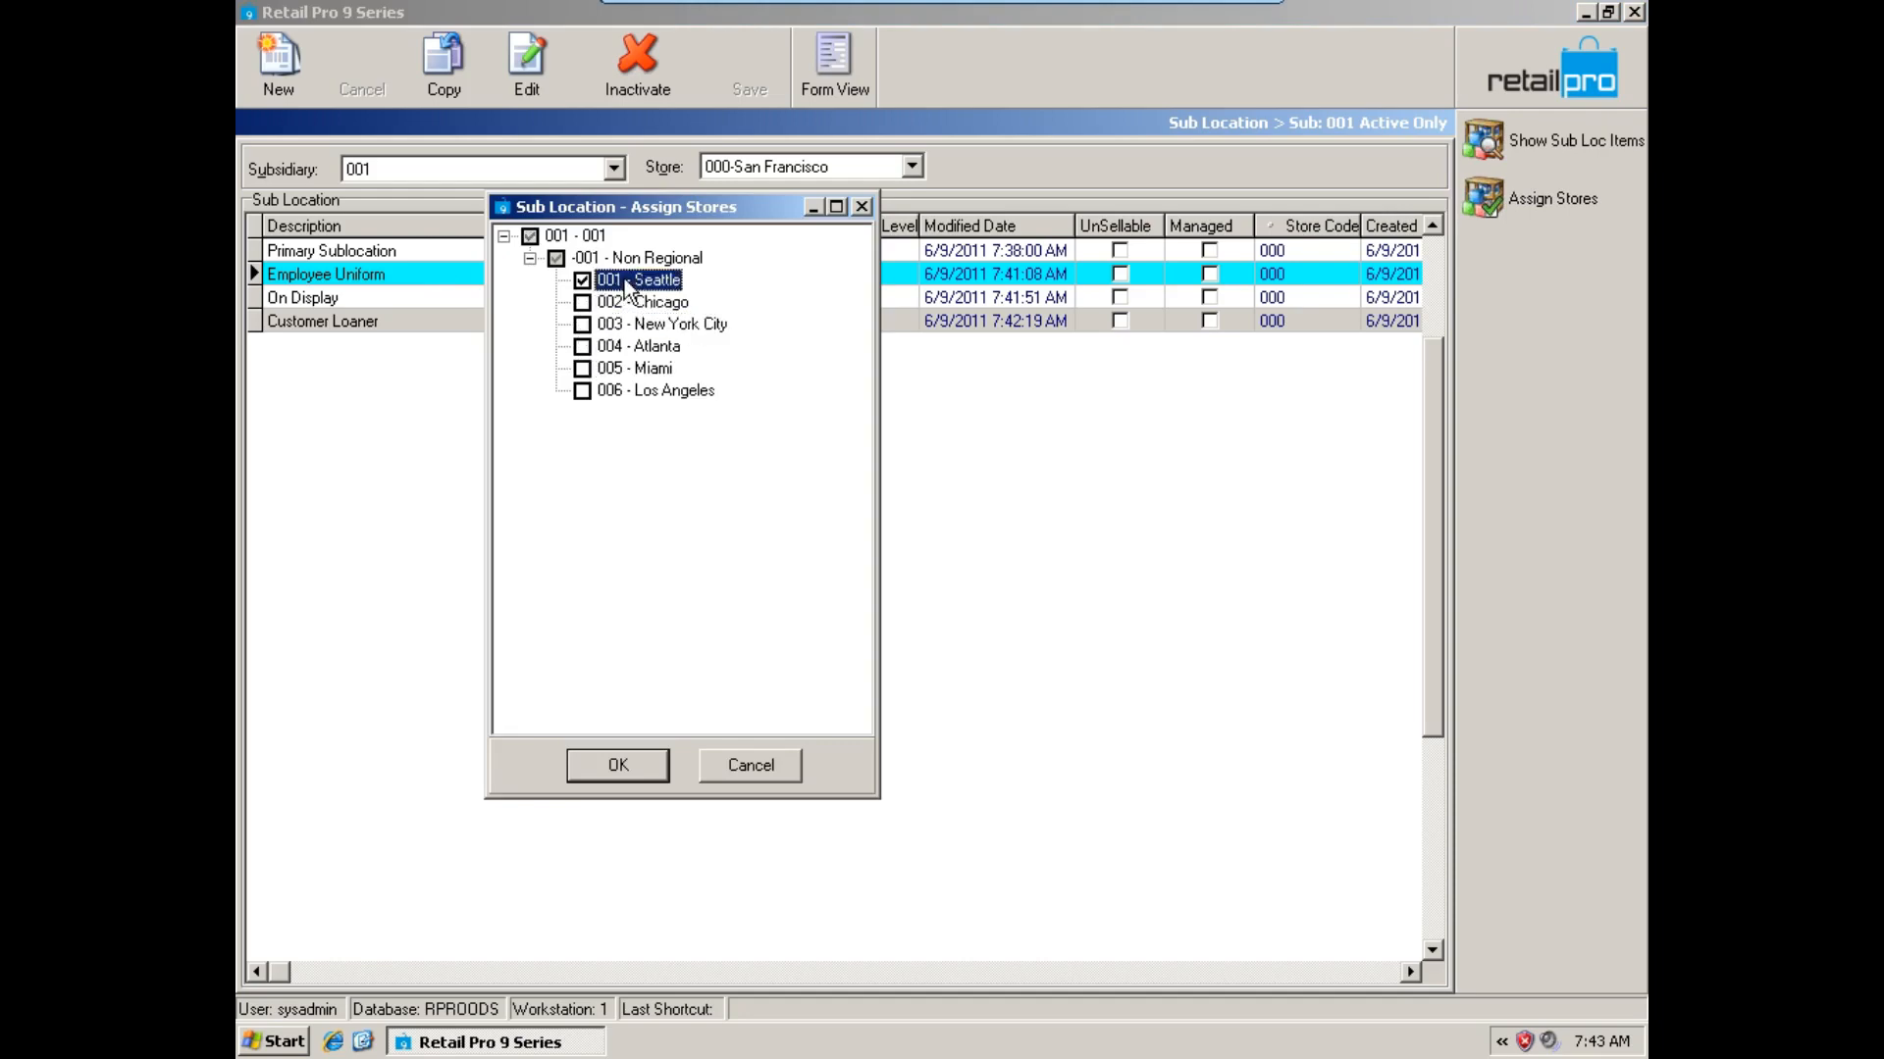
{"action": "left_click", "coordinate": [618, 764]}
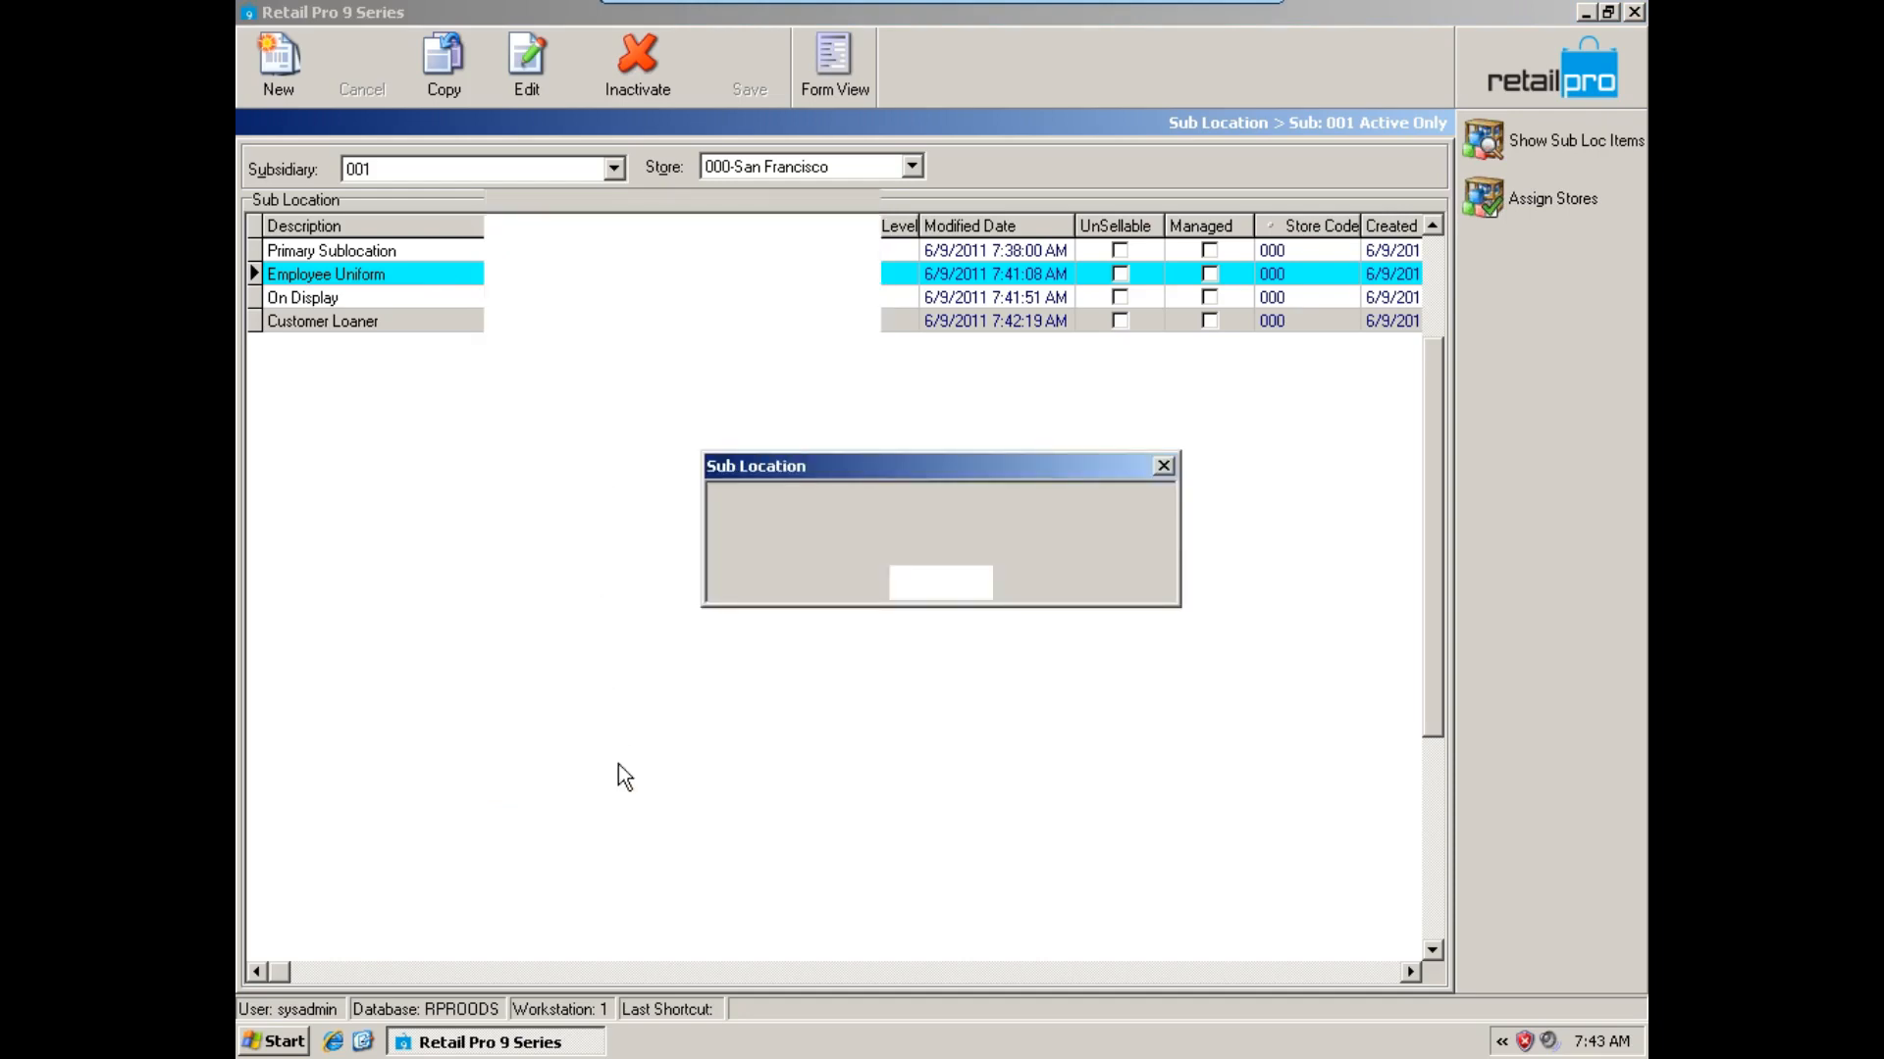
Assign the On Display sub location to store 001 - Seattle.
{"action": "left_click", "coordinate": [598, 300]}
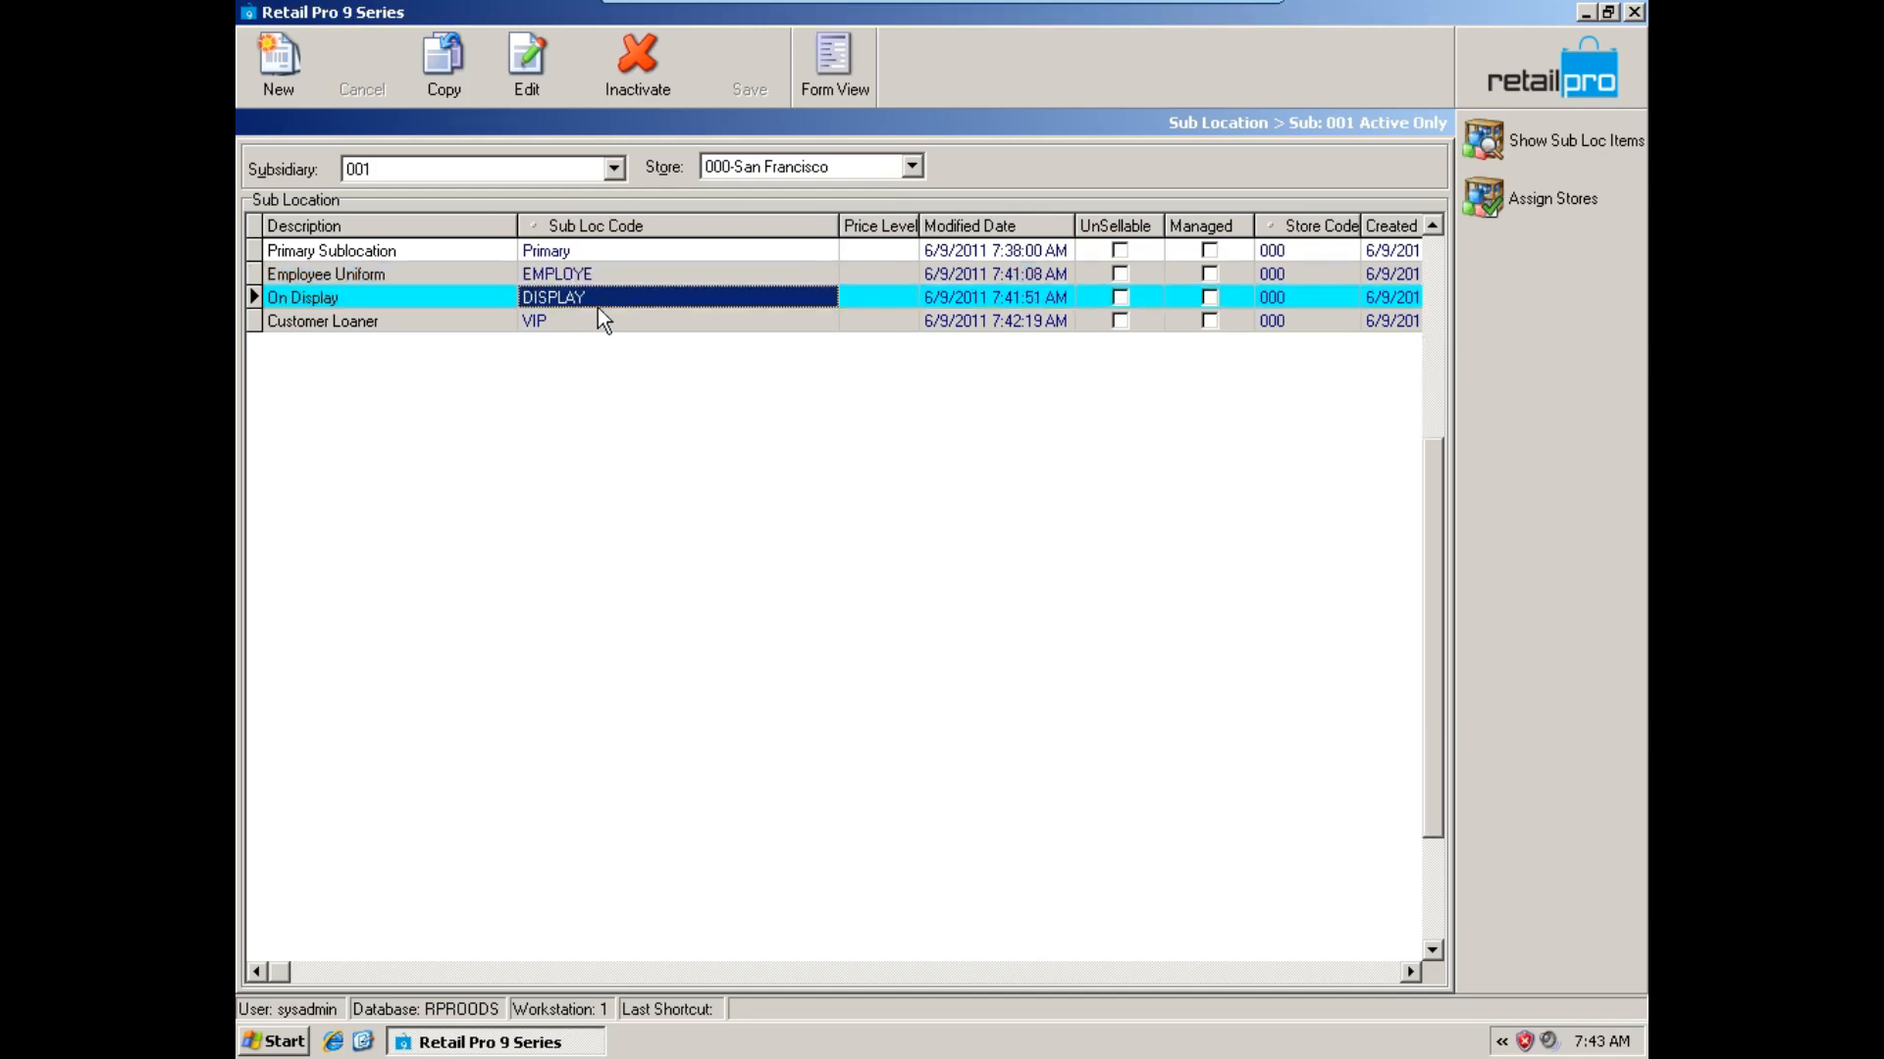
{"action": "left_click", "coordinate": [1484, 199]}
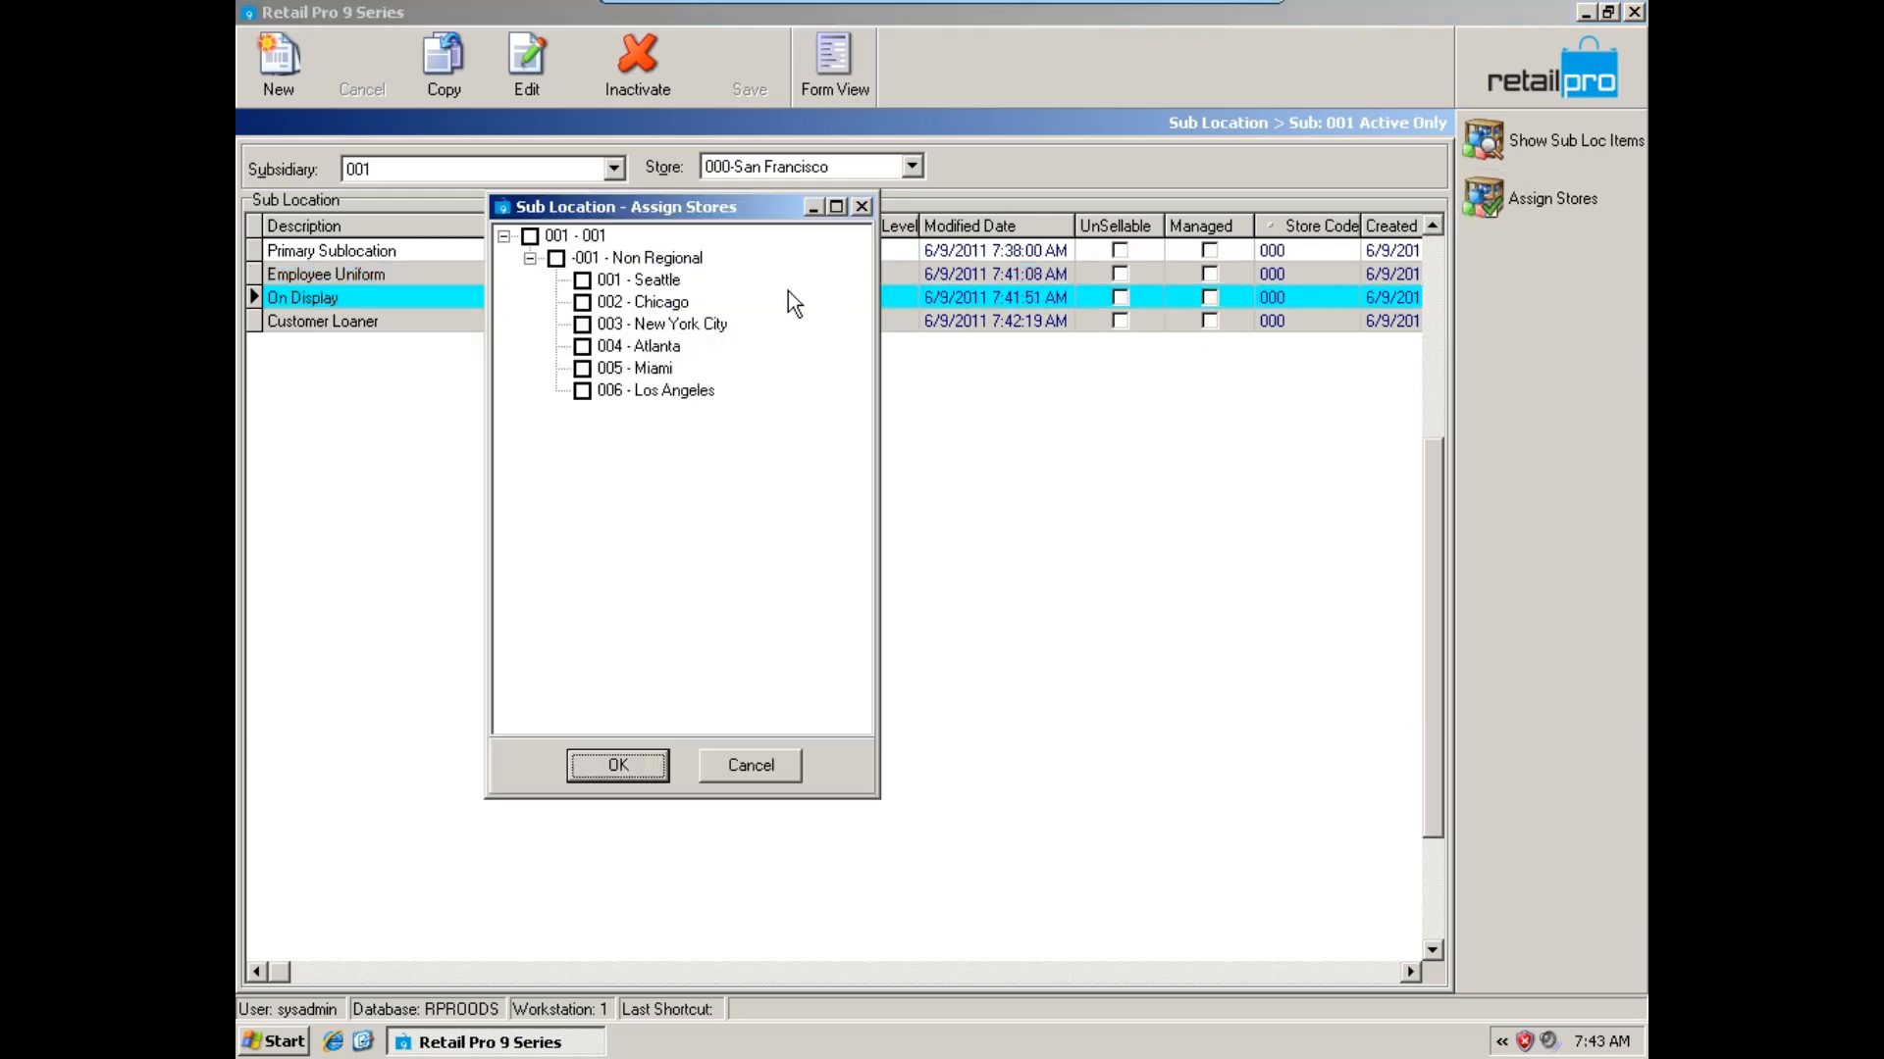
{"action": "left_click", "coordinate": [596, 284]}
{"action": "left_click", "coordinate": [606, 767]}
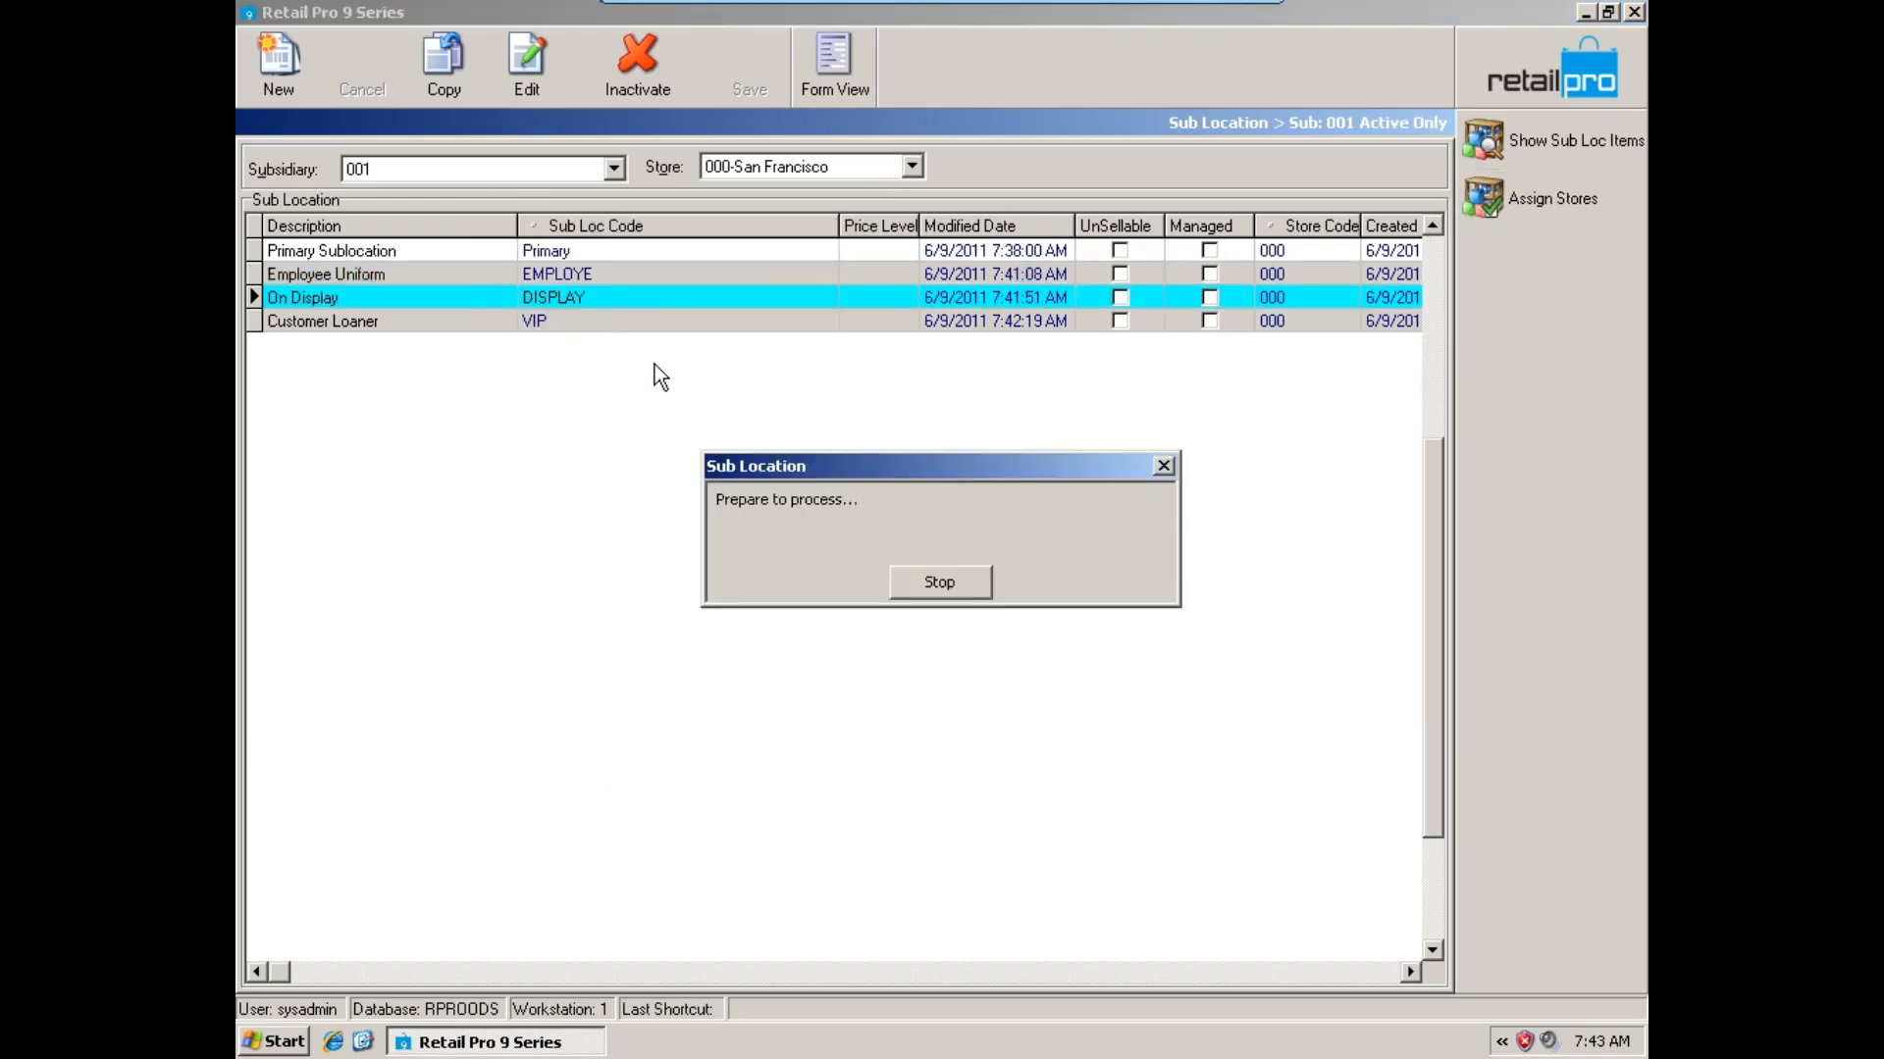
Assign the Customer Loaner sub location to store 001 - Seattle.
{"action": "left_click", "coordinate": [655, 328]}
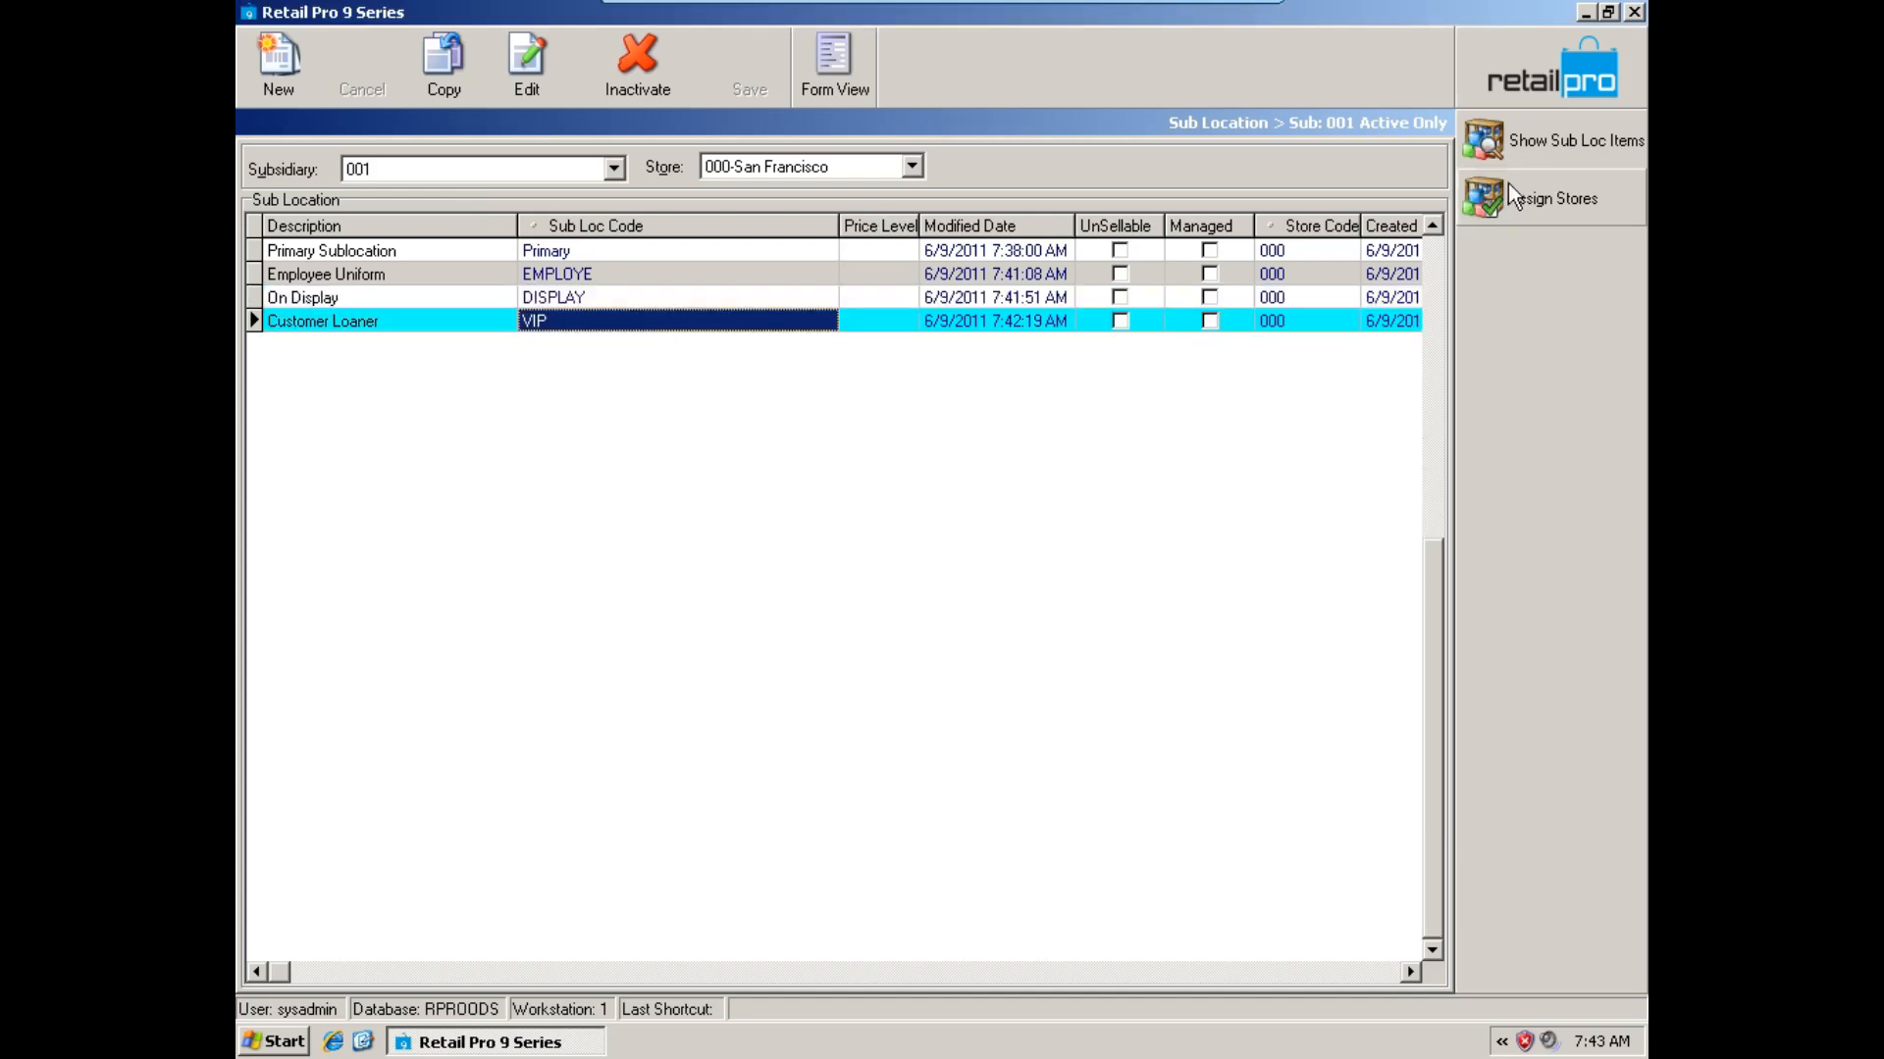
{"action": "left_click", "coordinate": [1487, 196]}
{"action": "left_click", "coordinate": [628, 280]}
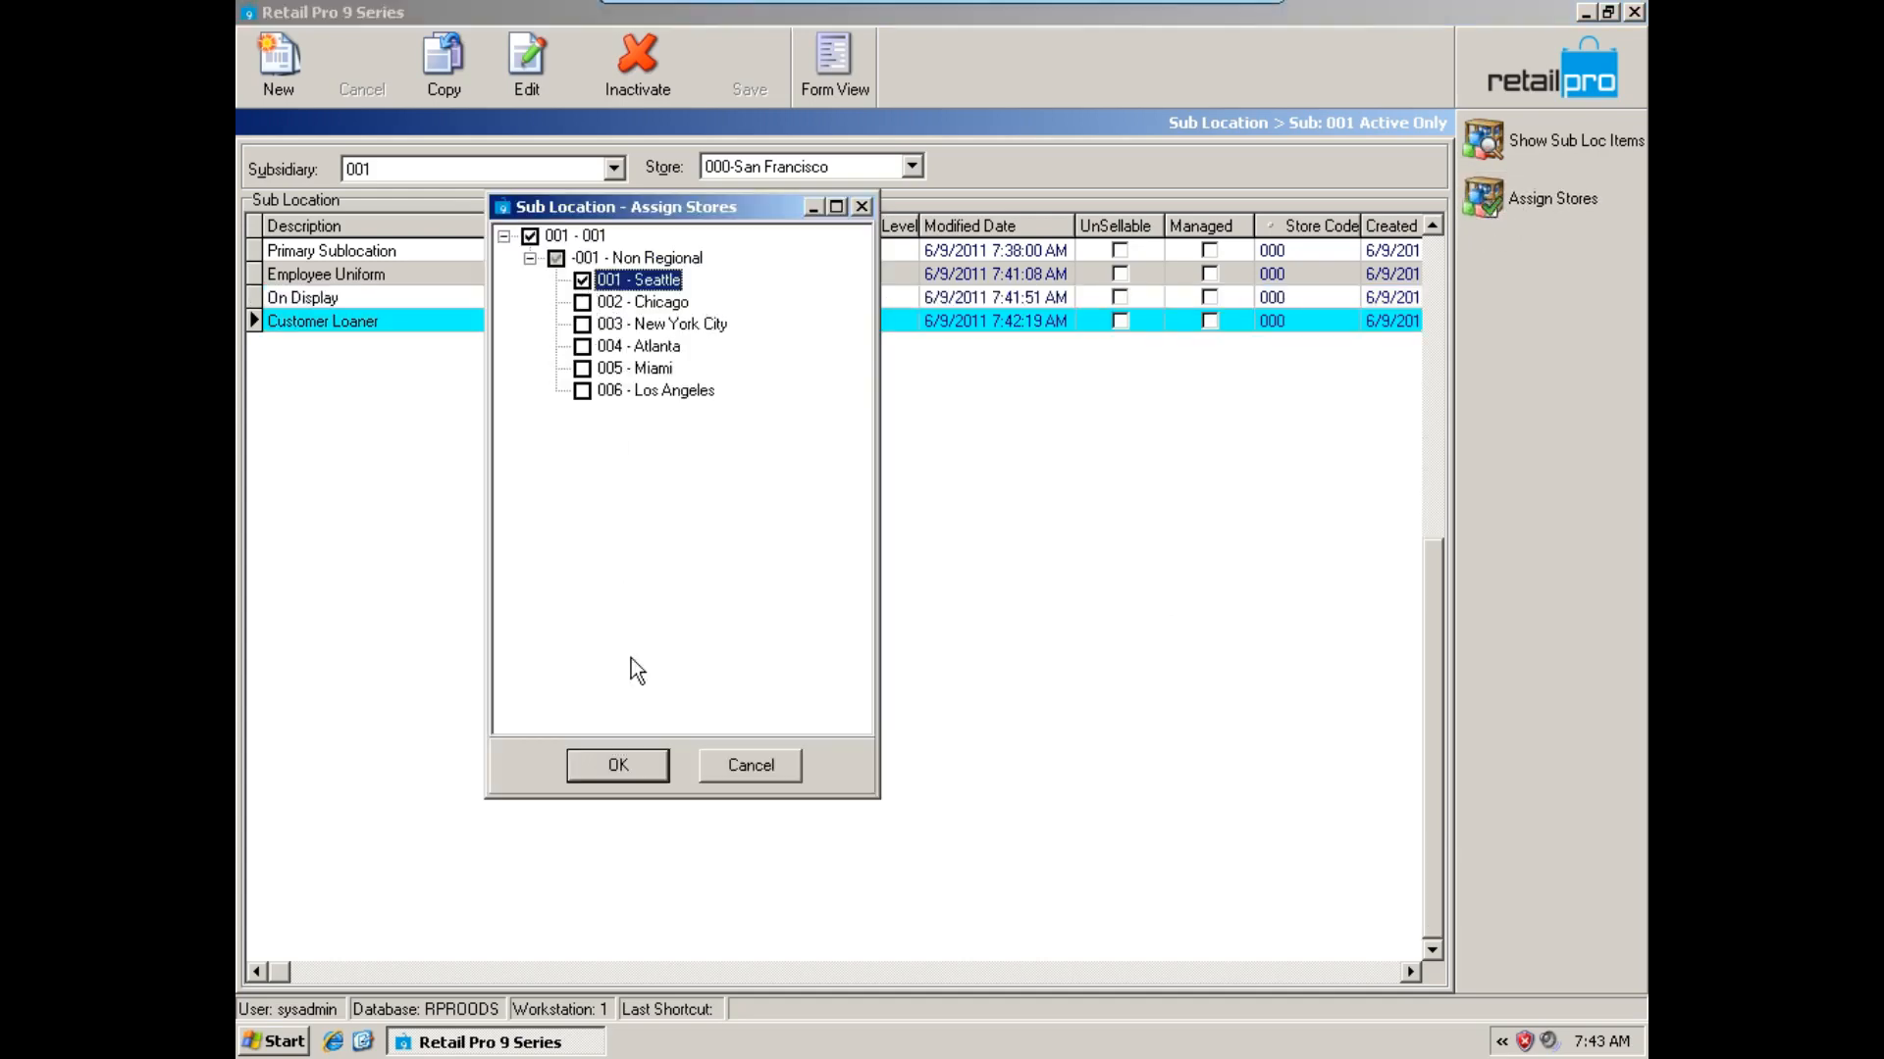
{"action": "left_click", "coordinate": [625, 767]}
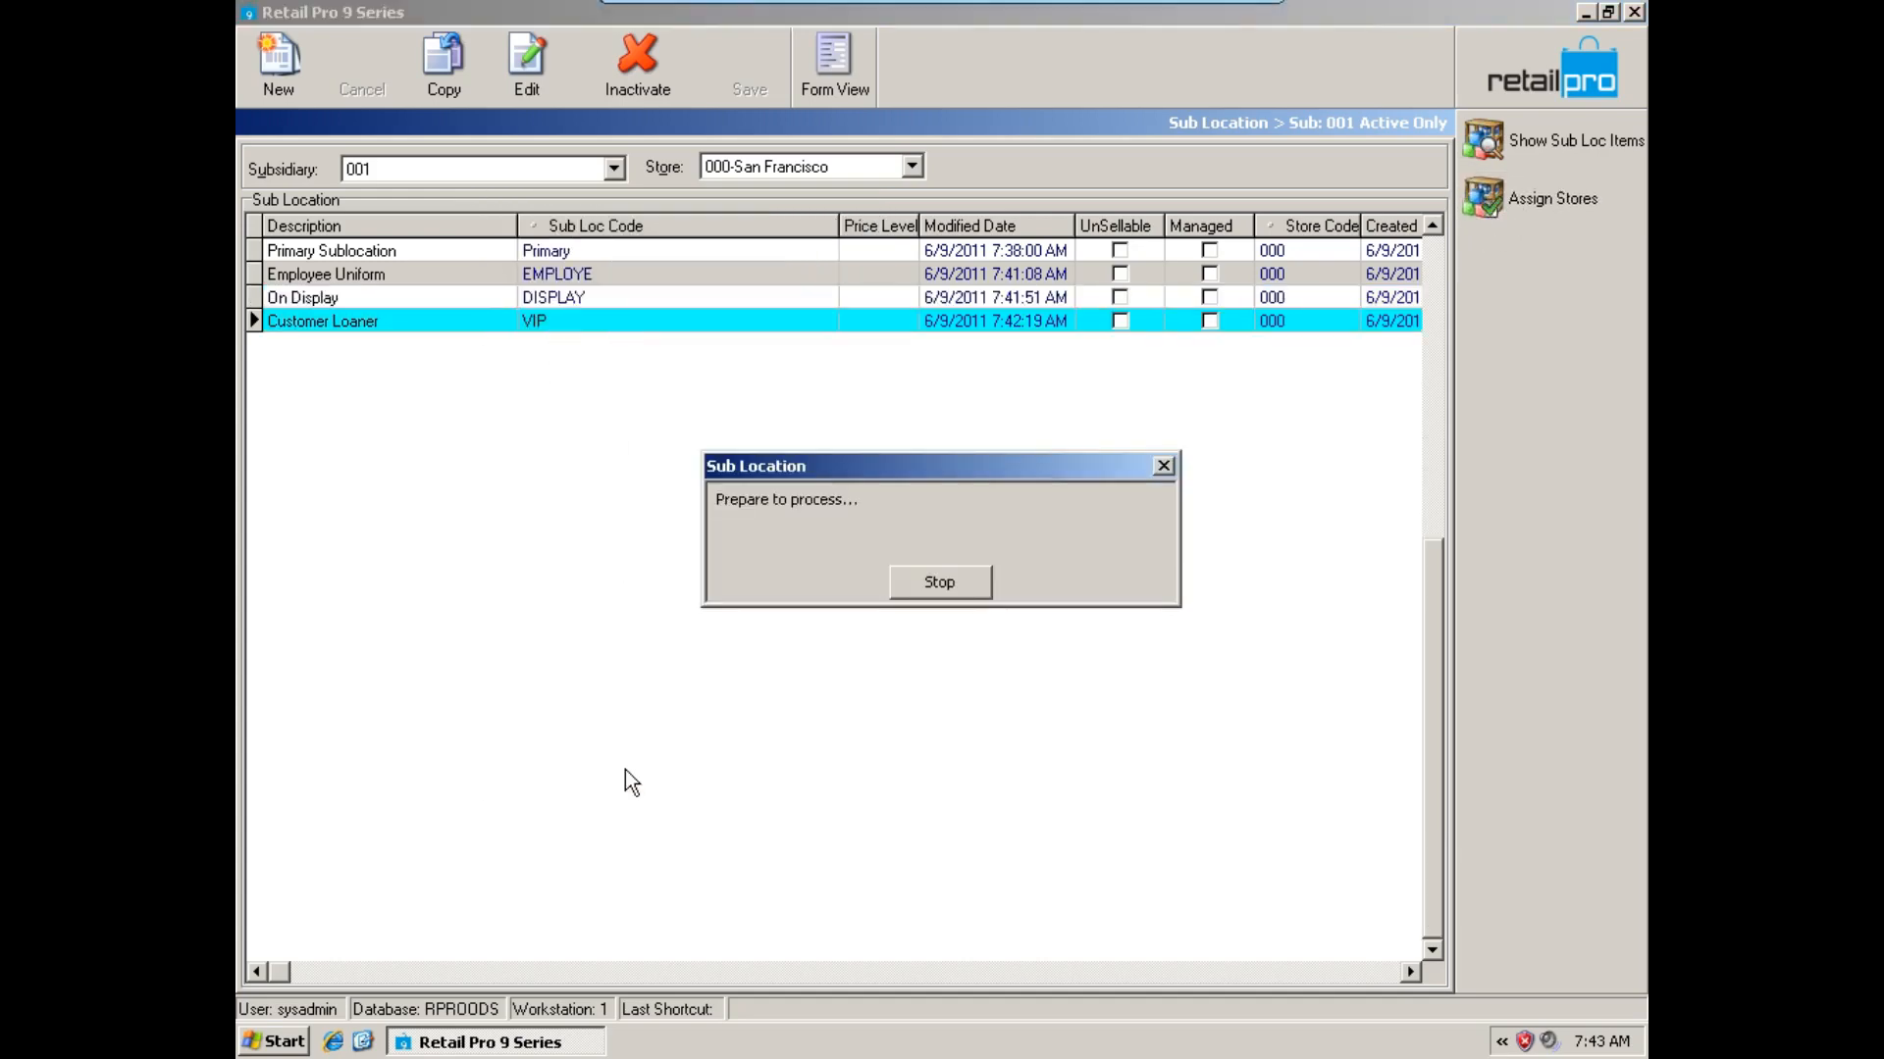
Check the sub locations of store 001-Seattle and compare them with those of 002-Chicago.
{"action": "left_click", "coordinate": [836, 166]}
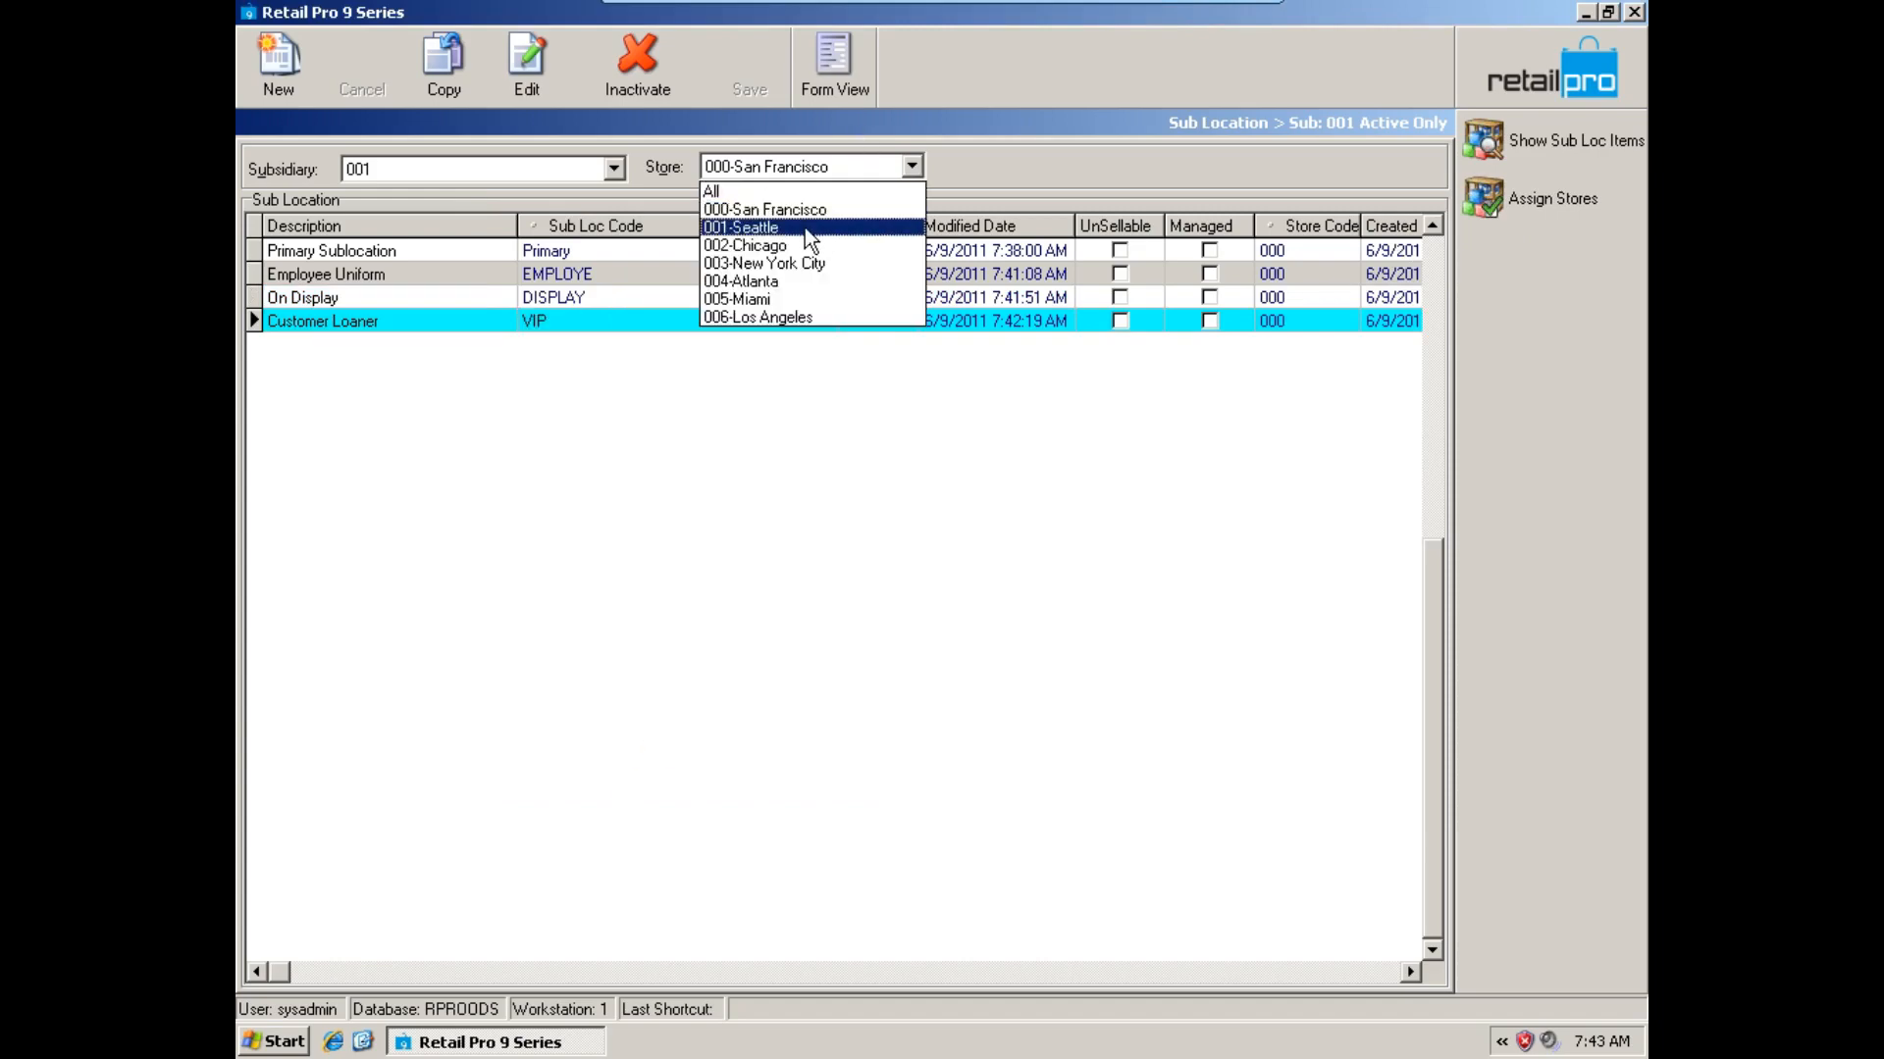
{"action": "left_click", "coordinate": [804, 228]}
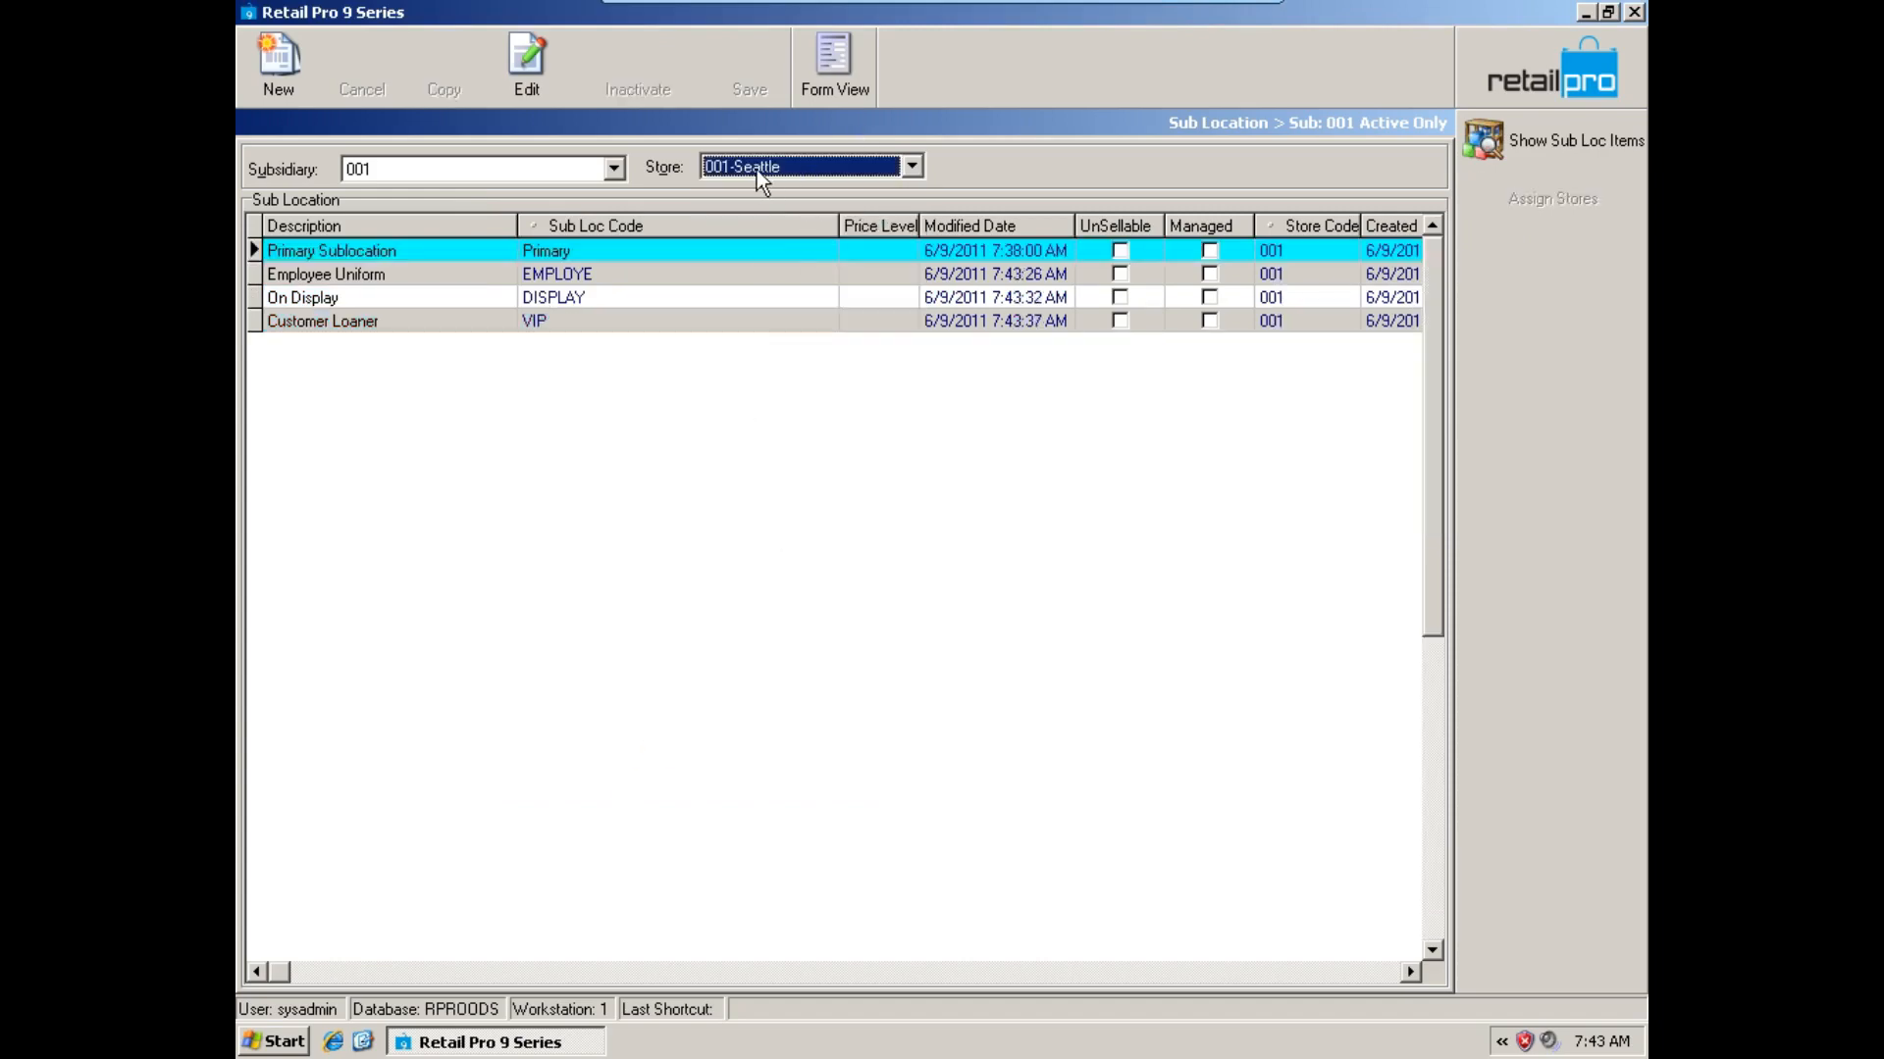
{"action": "left_click", "coordinate": [791, 166]}
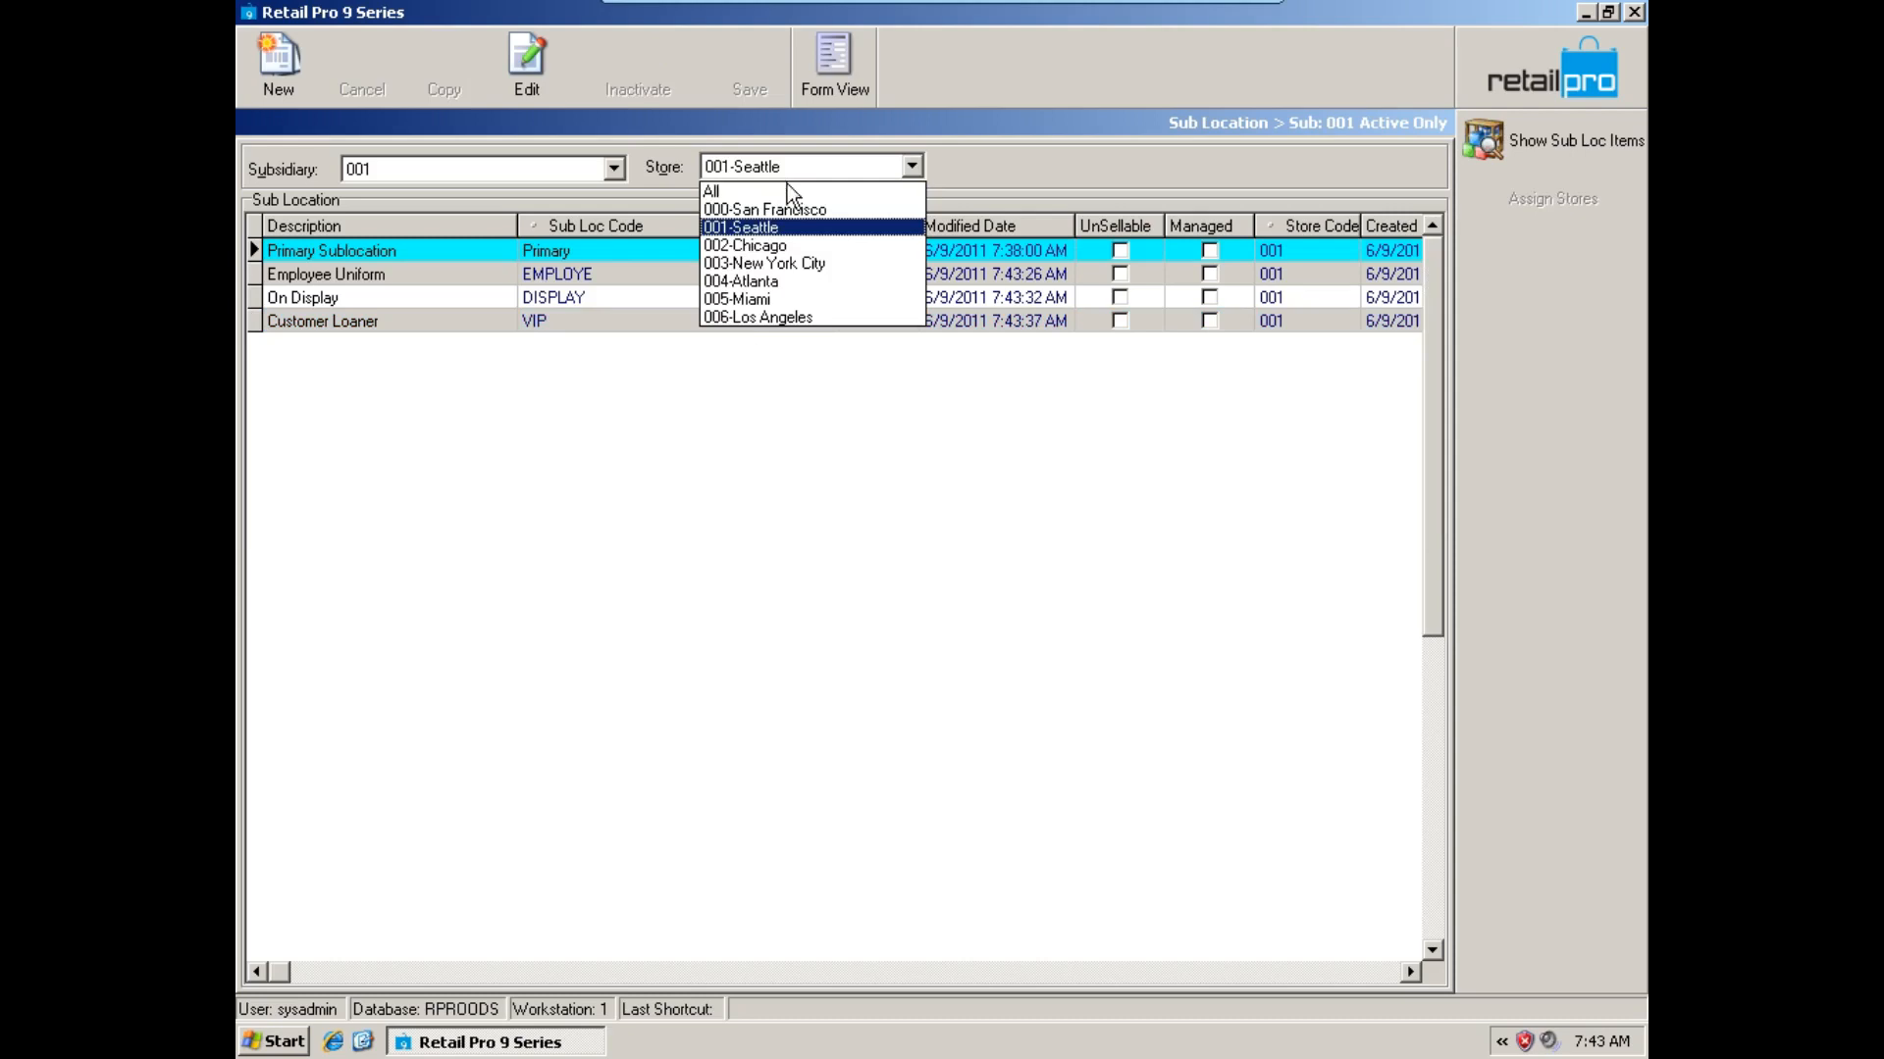
{"action": "left_click", "coordinate": [785, 251]}
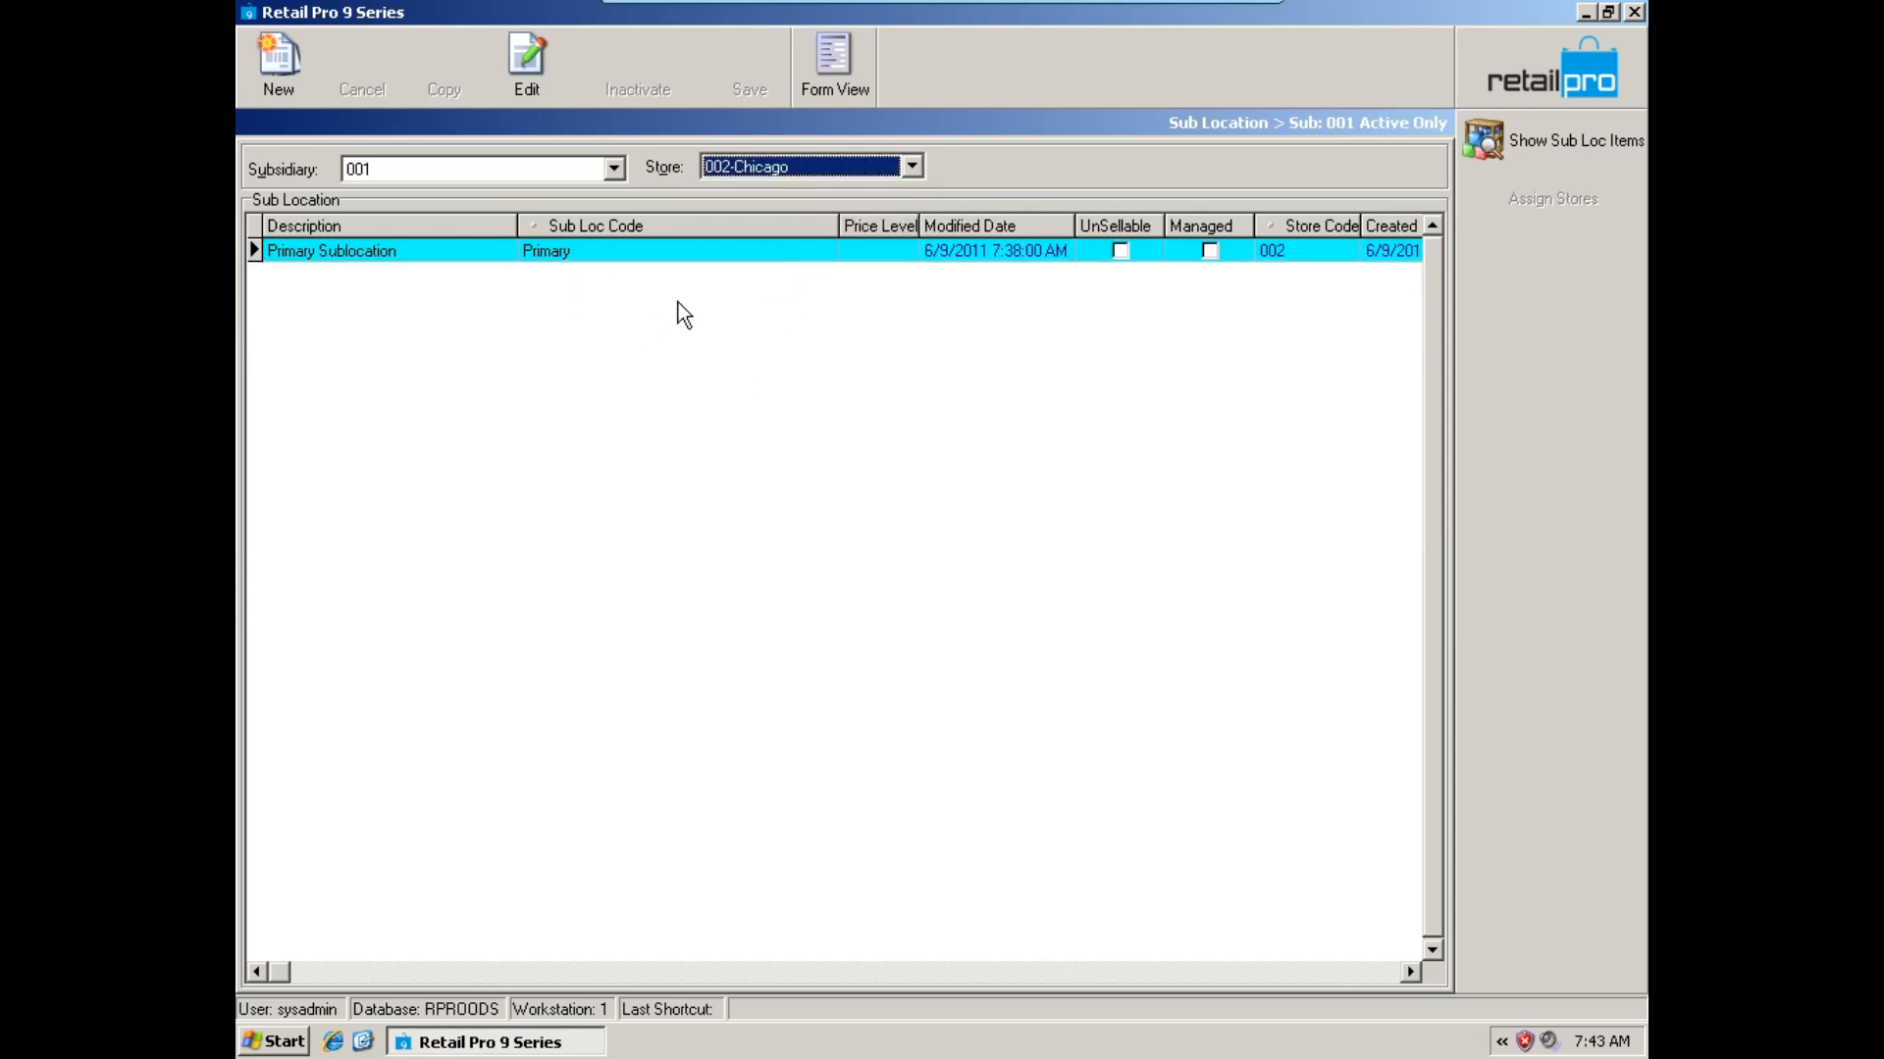
List the sub locations of all stores and compare the EMPLOYE, DISPLAY and VIP entries of stores 000 and 001.
{"action": "left_click", "coordinate": [787, 166]}
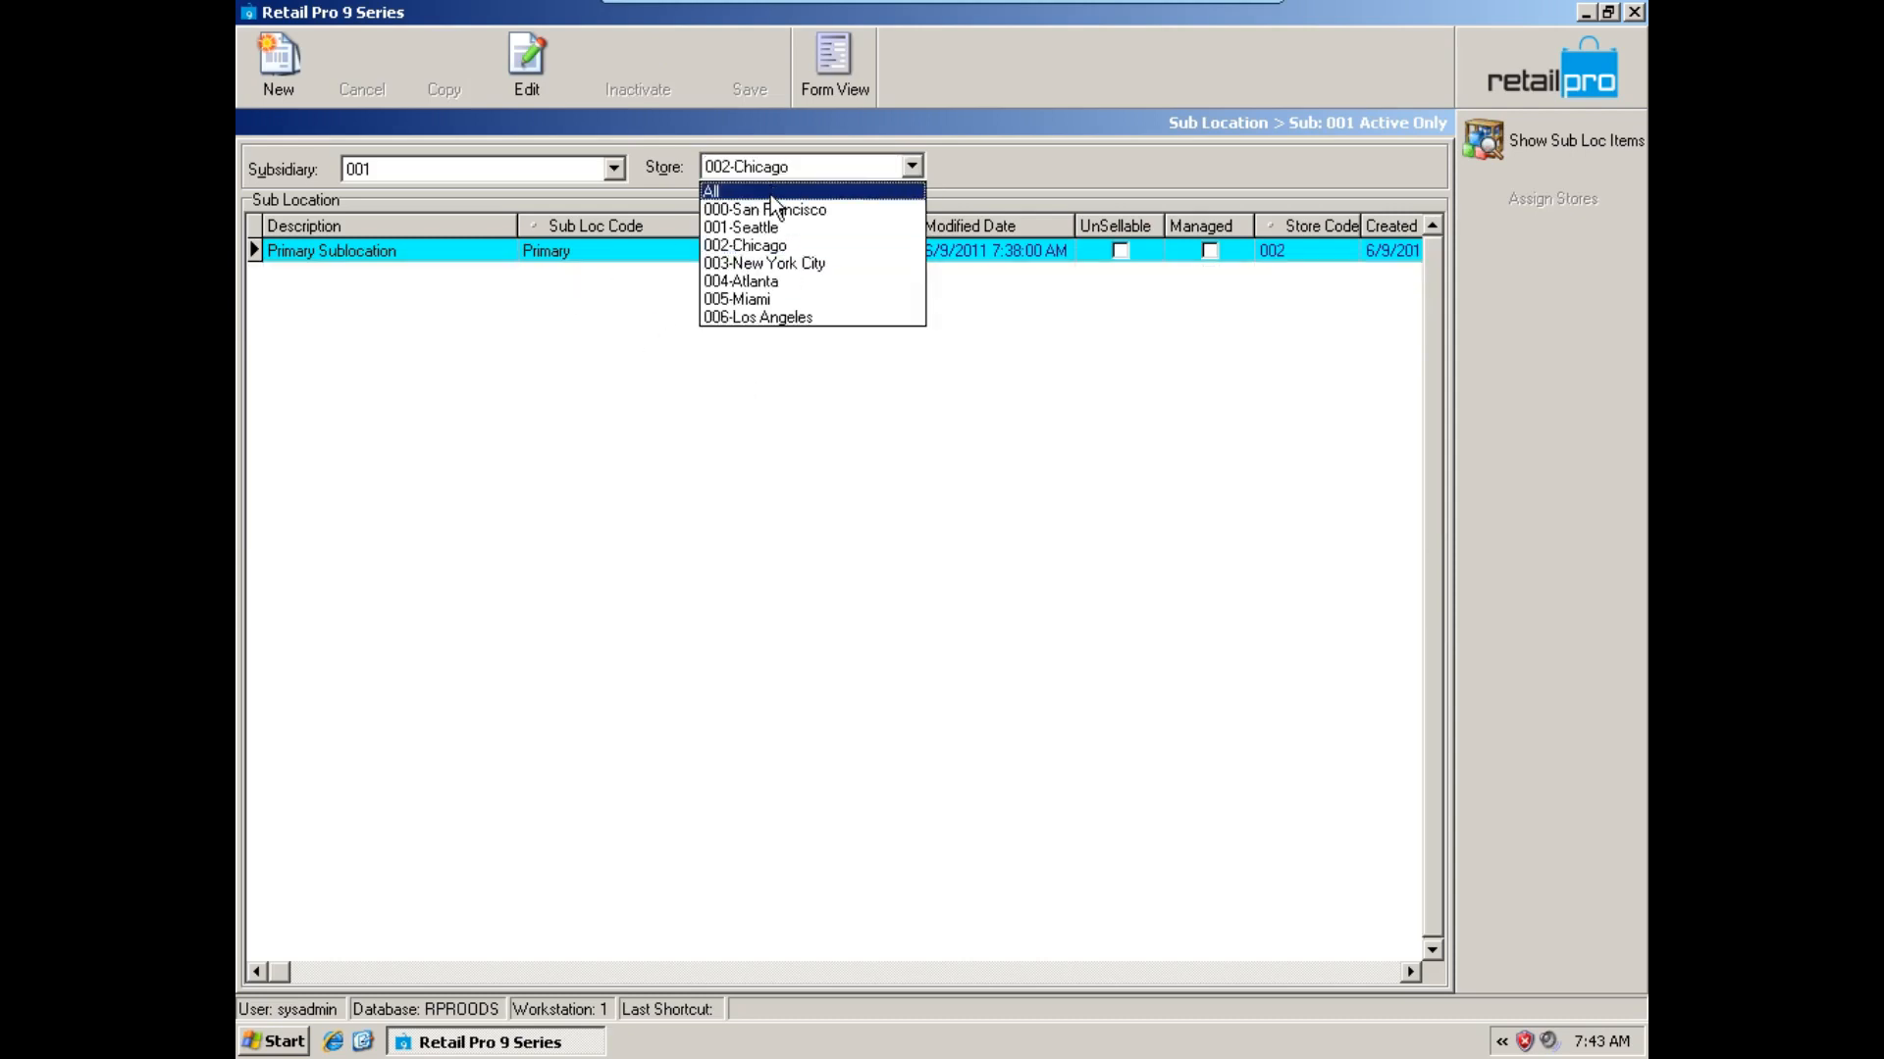
{"action": "left_click", "coordinate": [771, 192]}
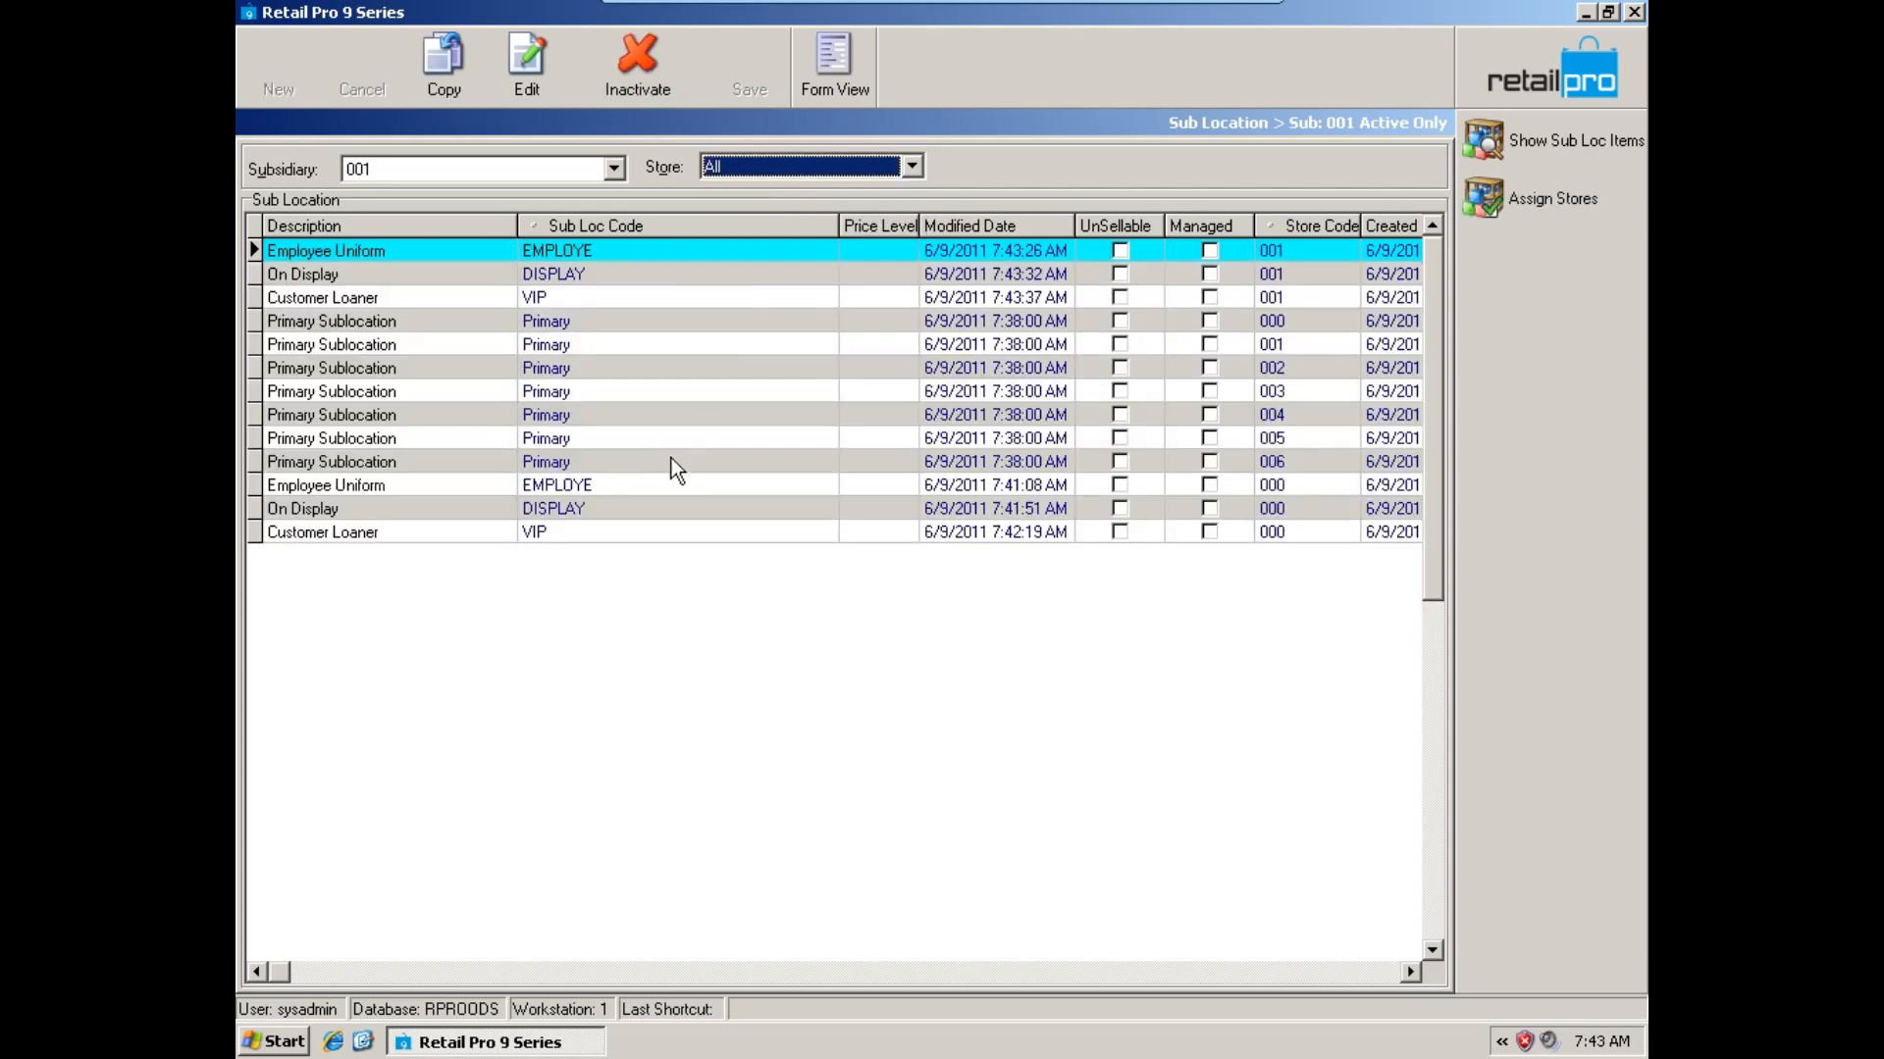
{"action": "left_click", "coordinate": [583, 282]}
{"action": "left_click", "coordinate": [589, 300]}
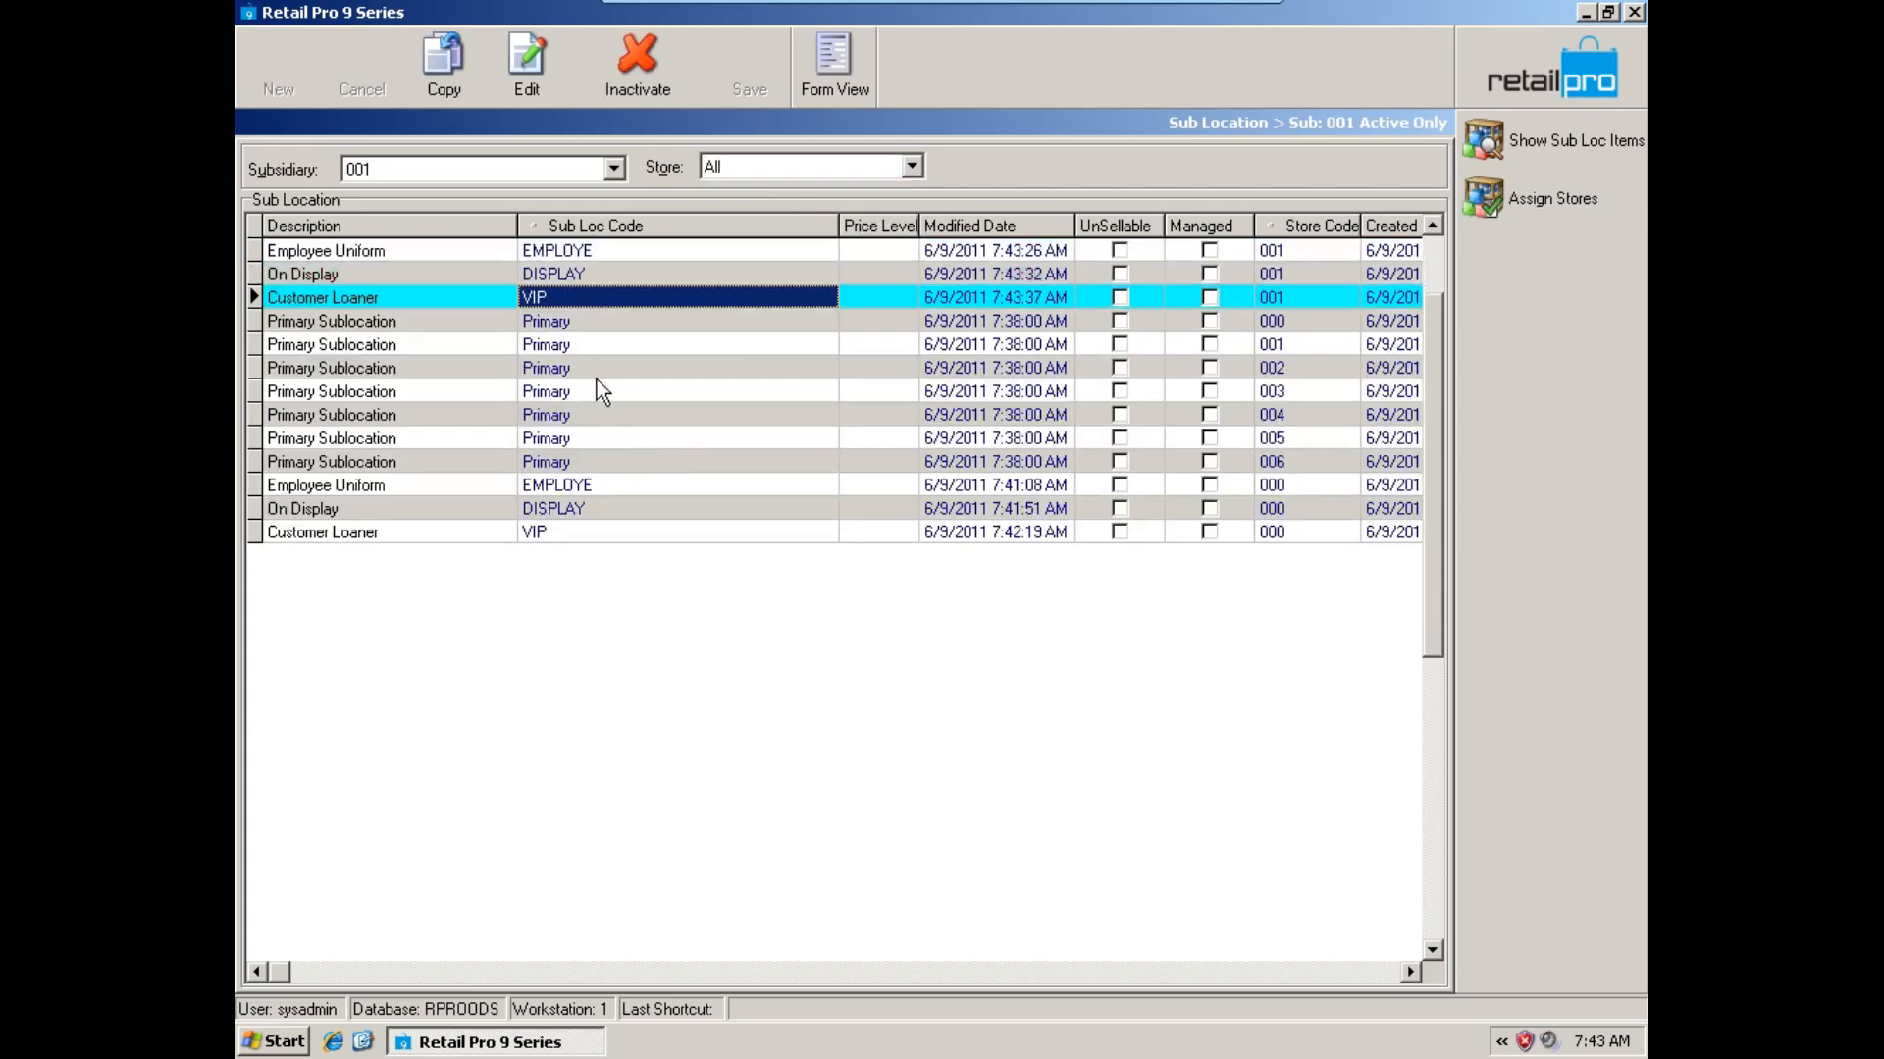
{"action": "left_click", "coordinate": [595, 487]}
{"action": "left_click", "coordinate": [595, 534]}
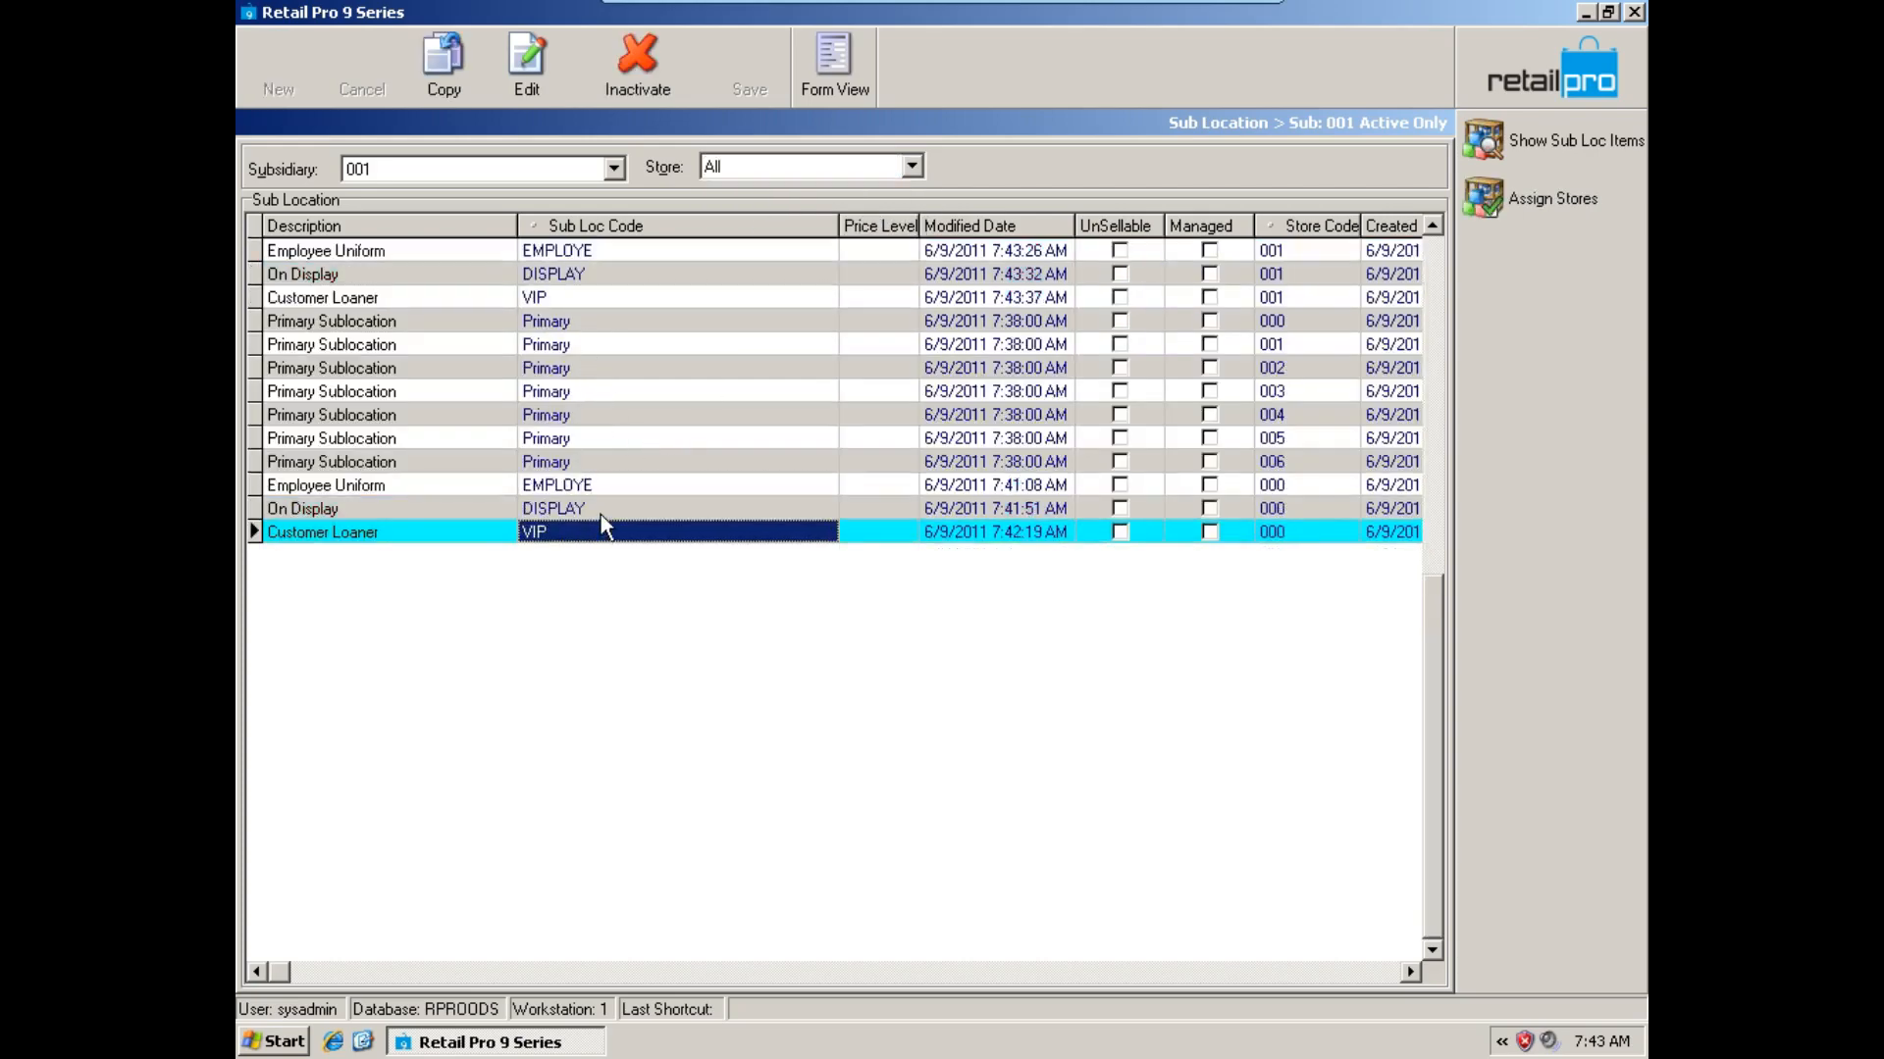
{"action": "left_click", "coordinate": [600, 511]}
{"action": "left_click", "coordinate": [608, 487]}
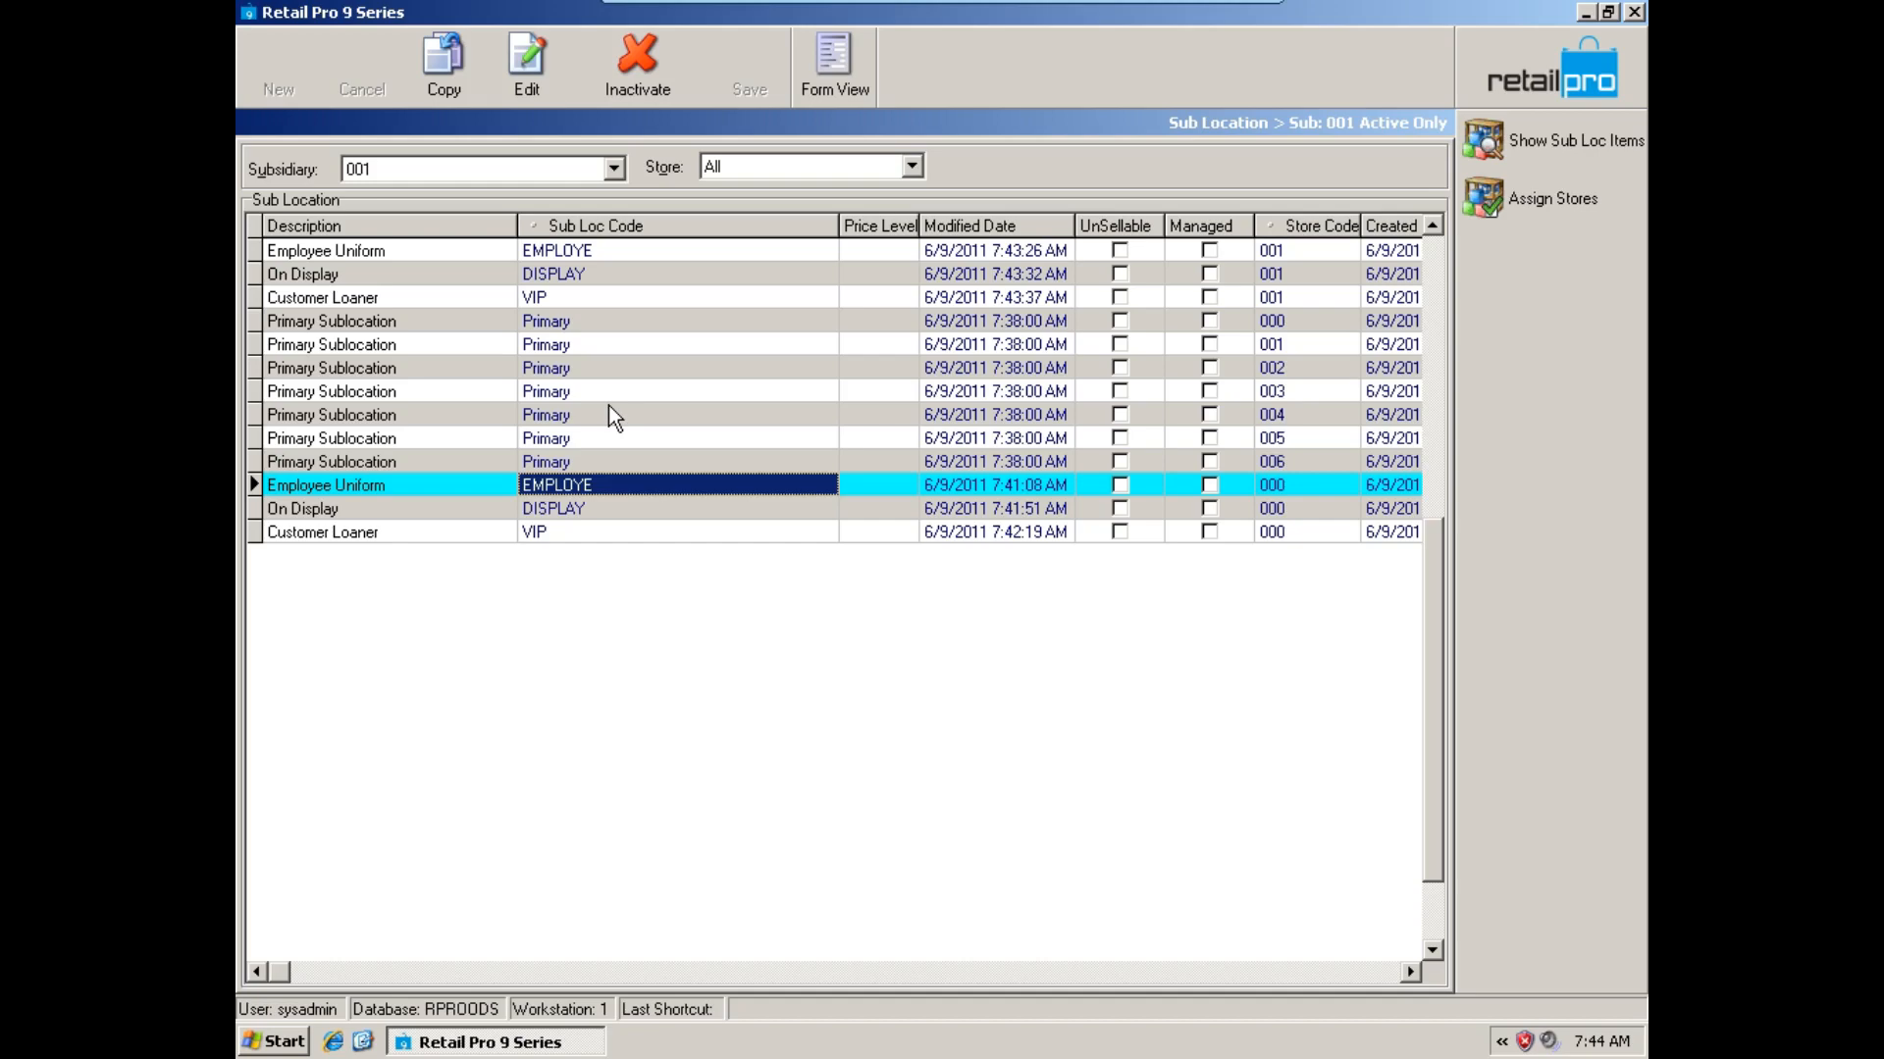
{"action": "left_click", "coordinate": [606, 277]}
{"action": "left_click", "coordinate": [608, 291]}
{"action": "left_click", "coordinate": [612, 280]}
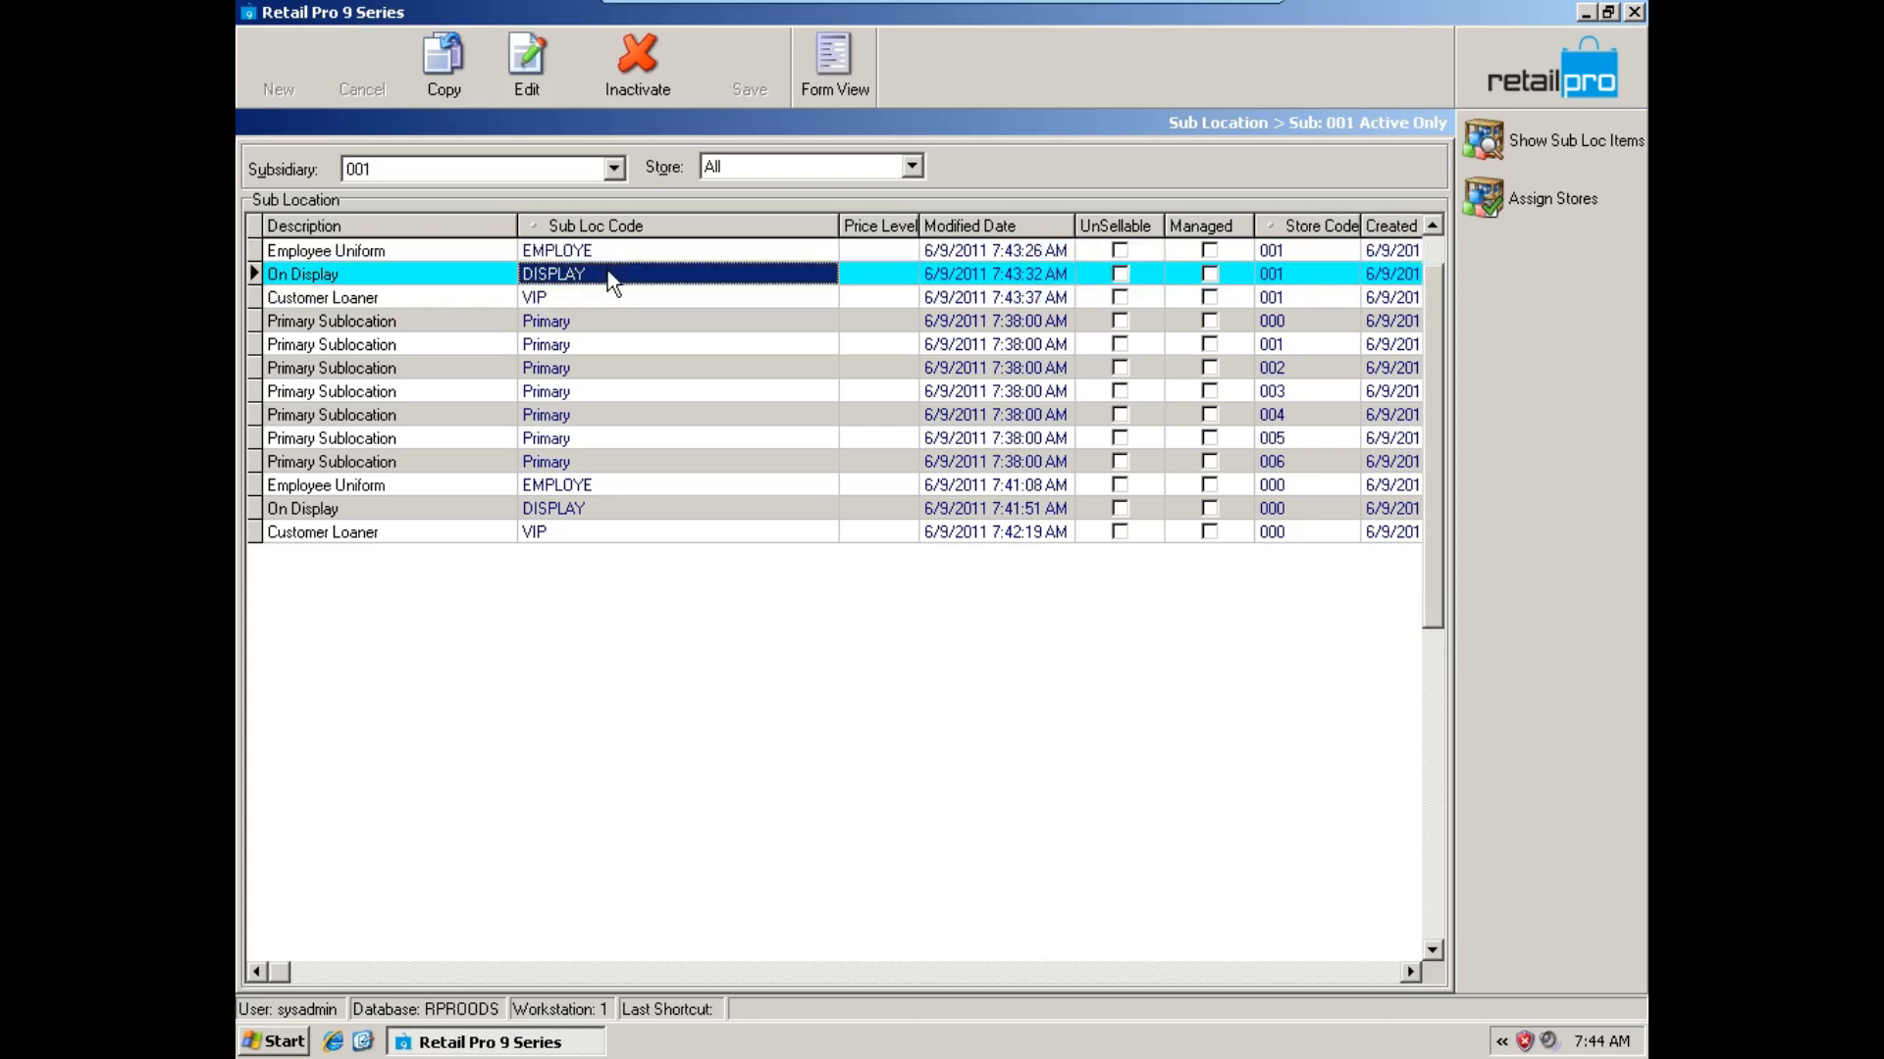
{"action": "left_click", "coordinate": [607, 299]}
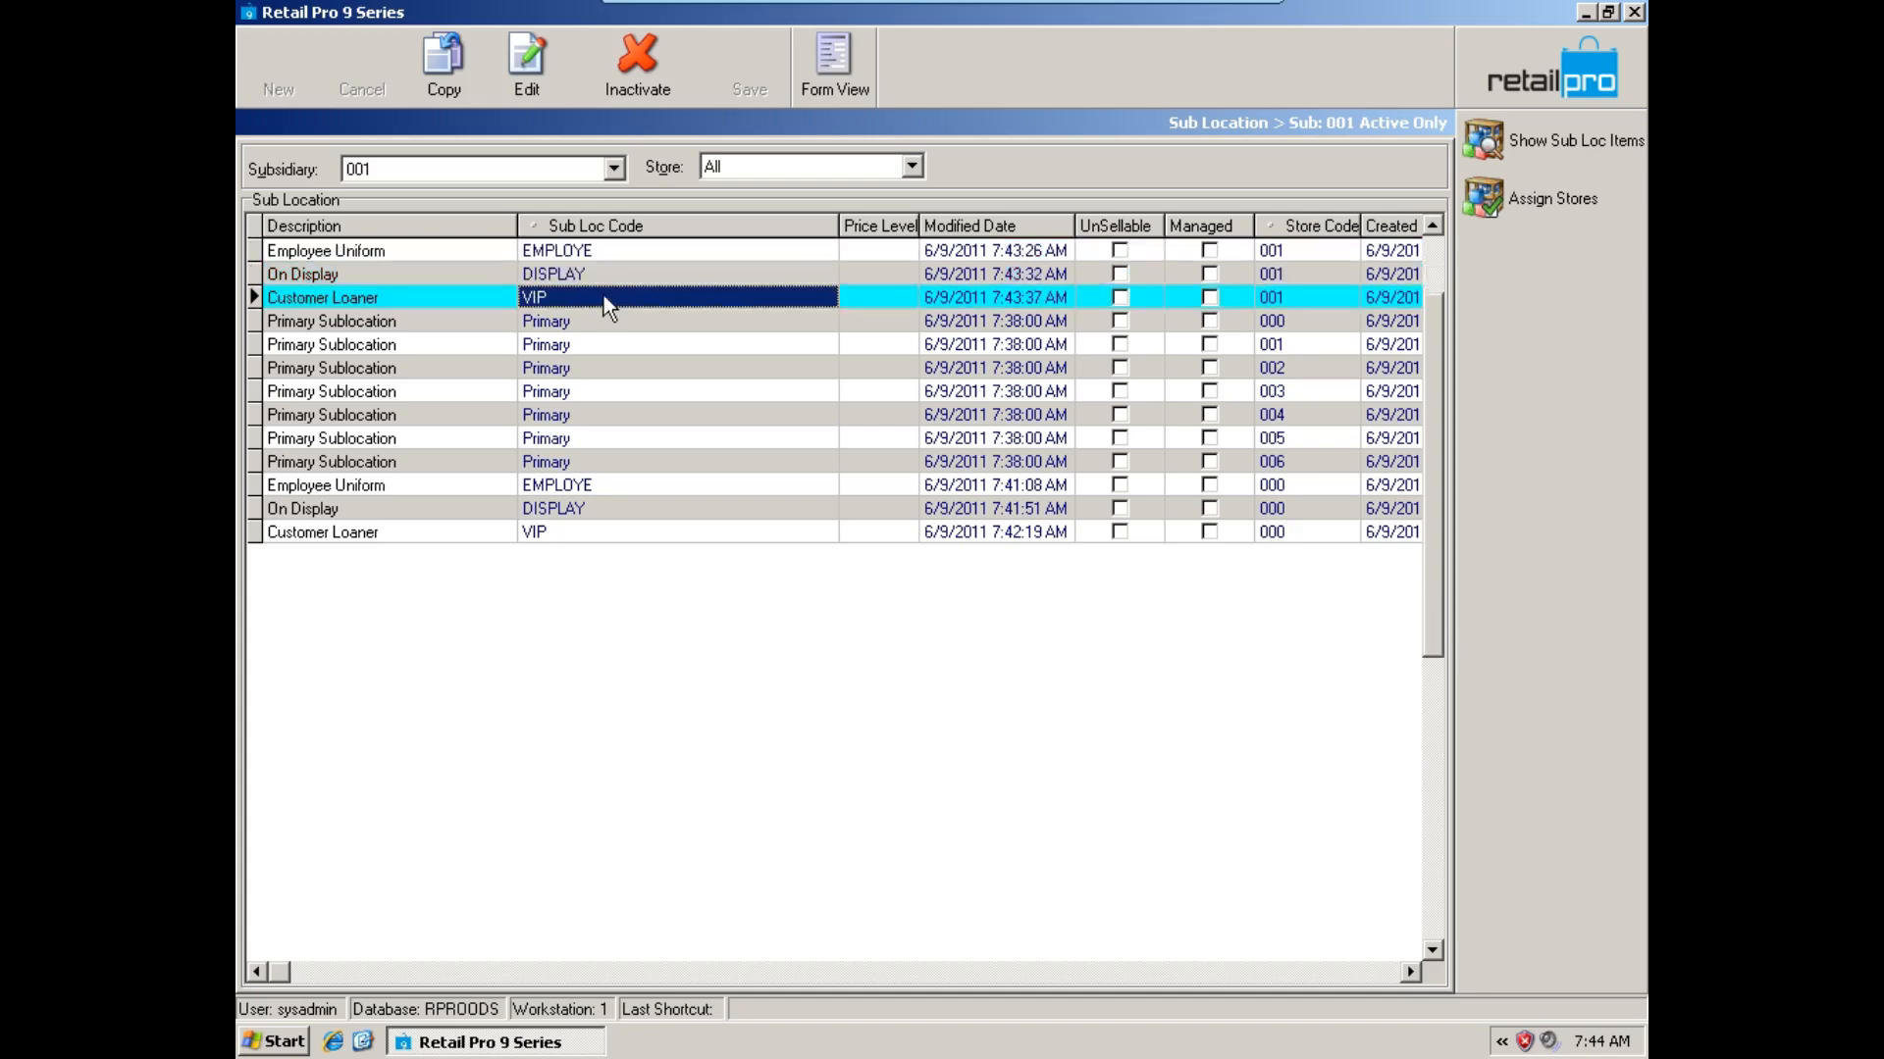
Change the segment of 000-San Francisco's primary sub location to value SALEFL and name Sales Floor.
{"action": "left_click", "coordinate": [763, 164]}
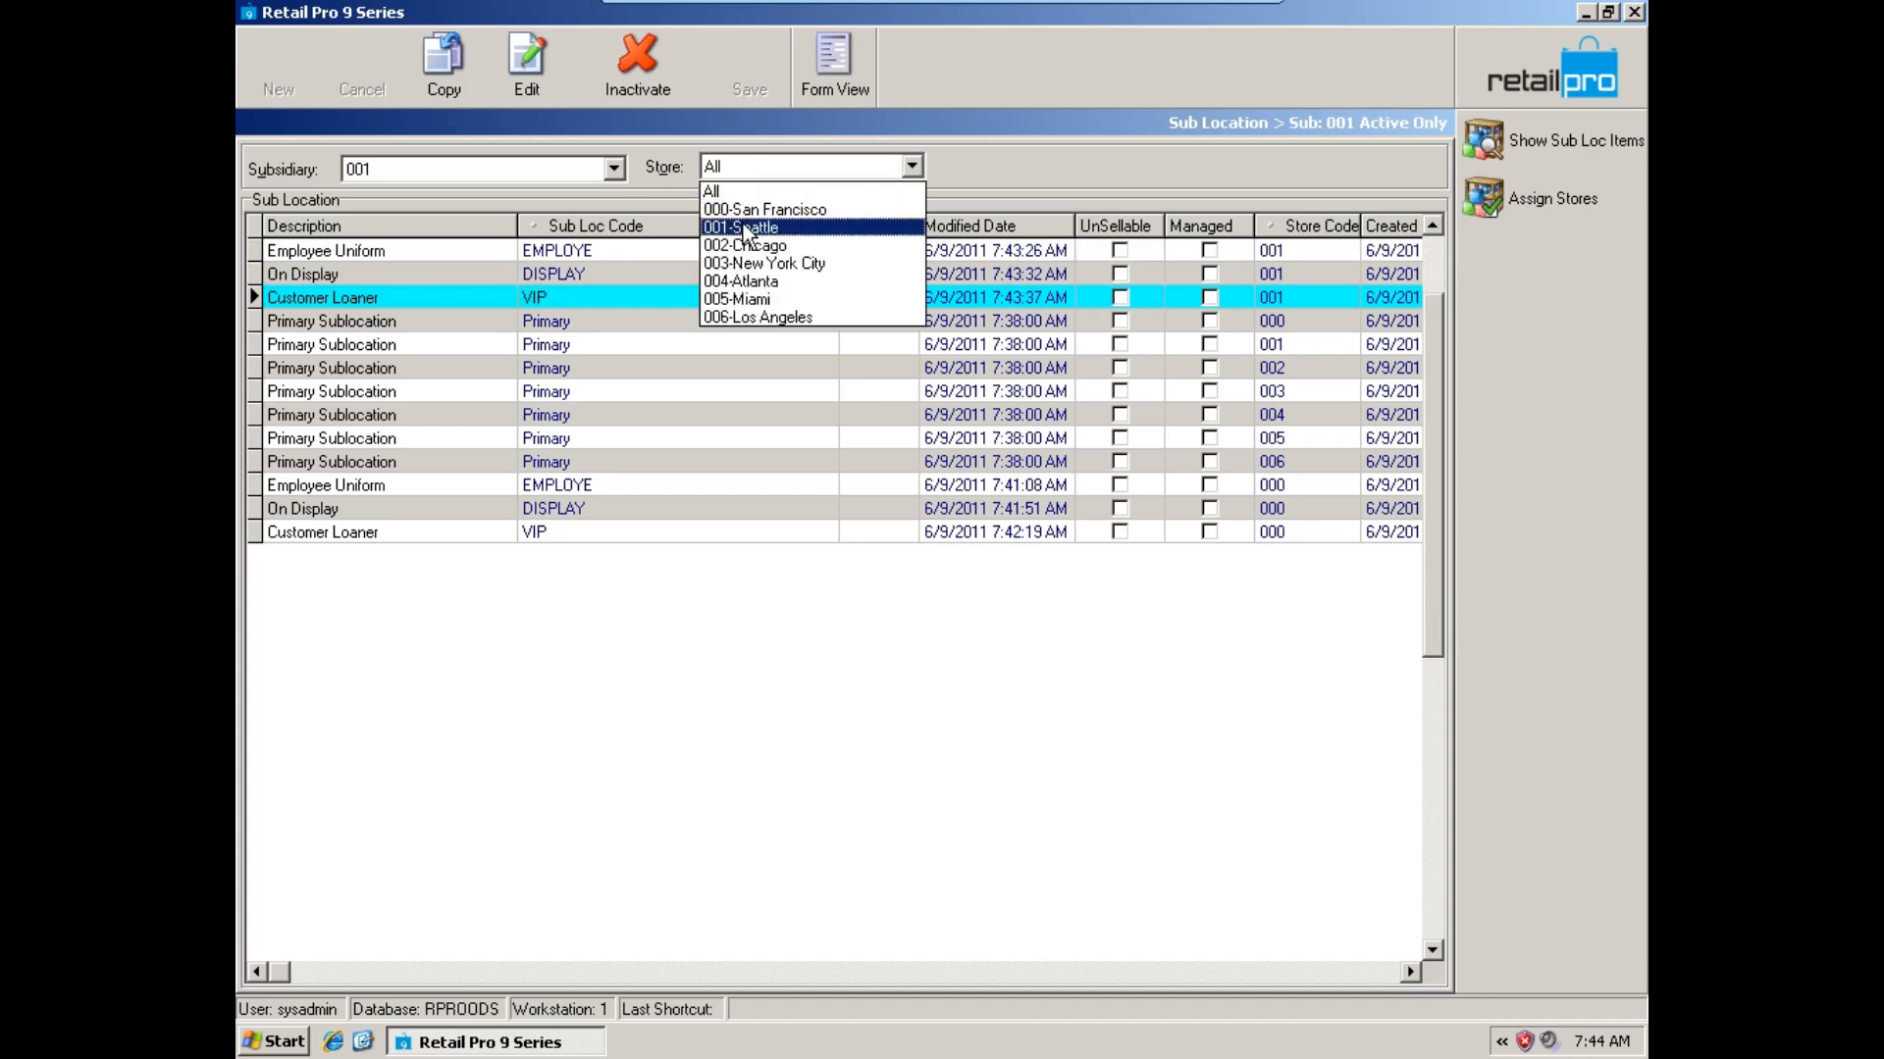
{"action": "left_click", "coordinate": [751, 209]}
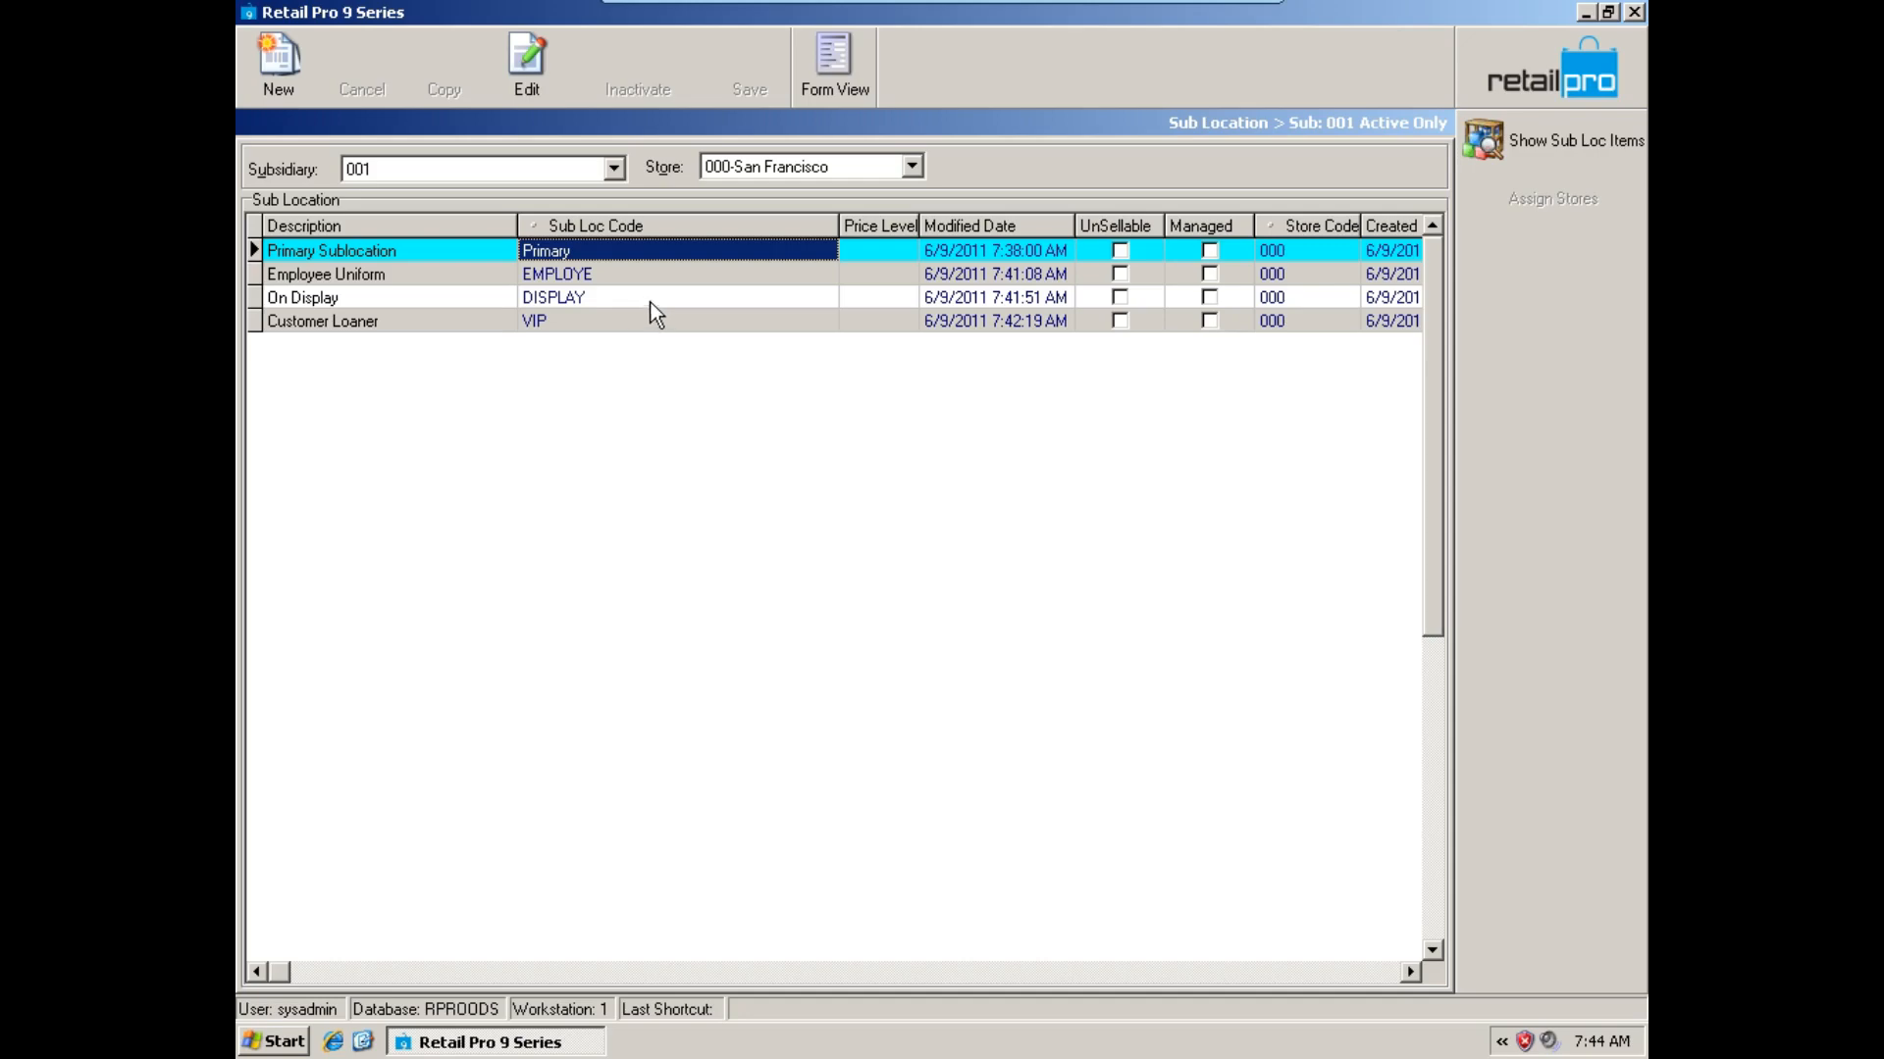
{"action": "left_click", "coordinate": [830, 86]}
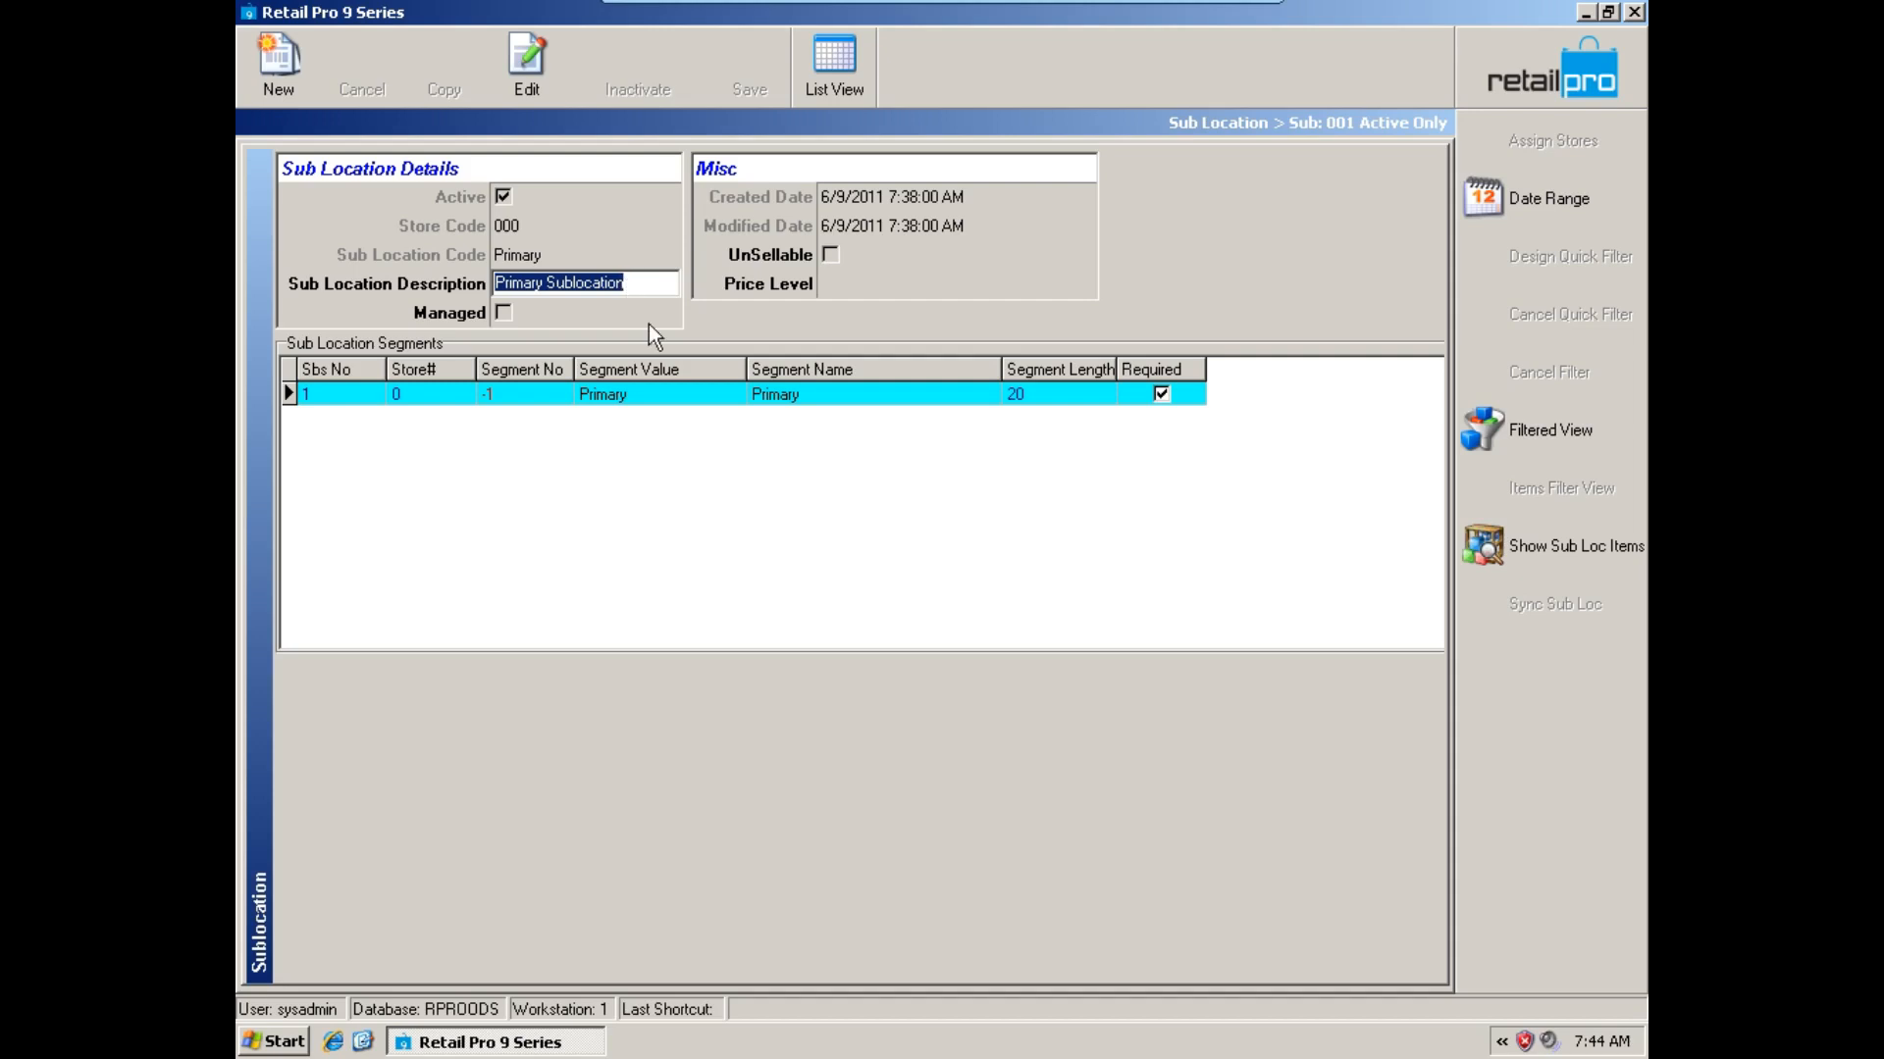
{"action": "left_click", "coordinate": [660, 393]}
{"action": "type", "text": "SA"}
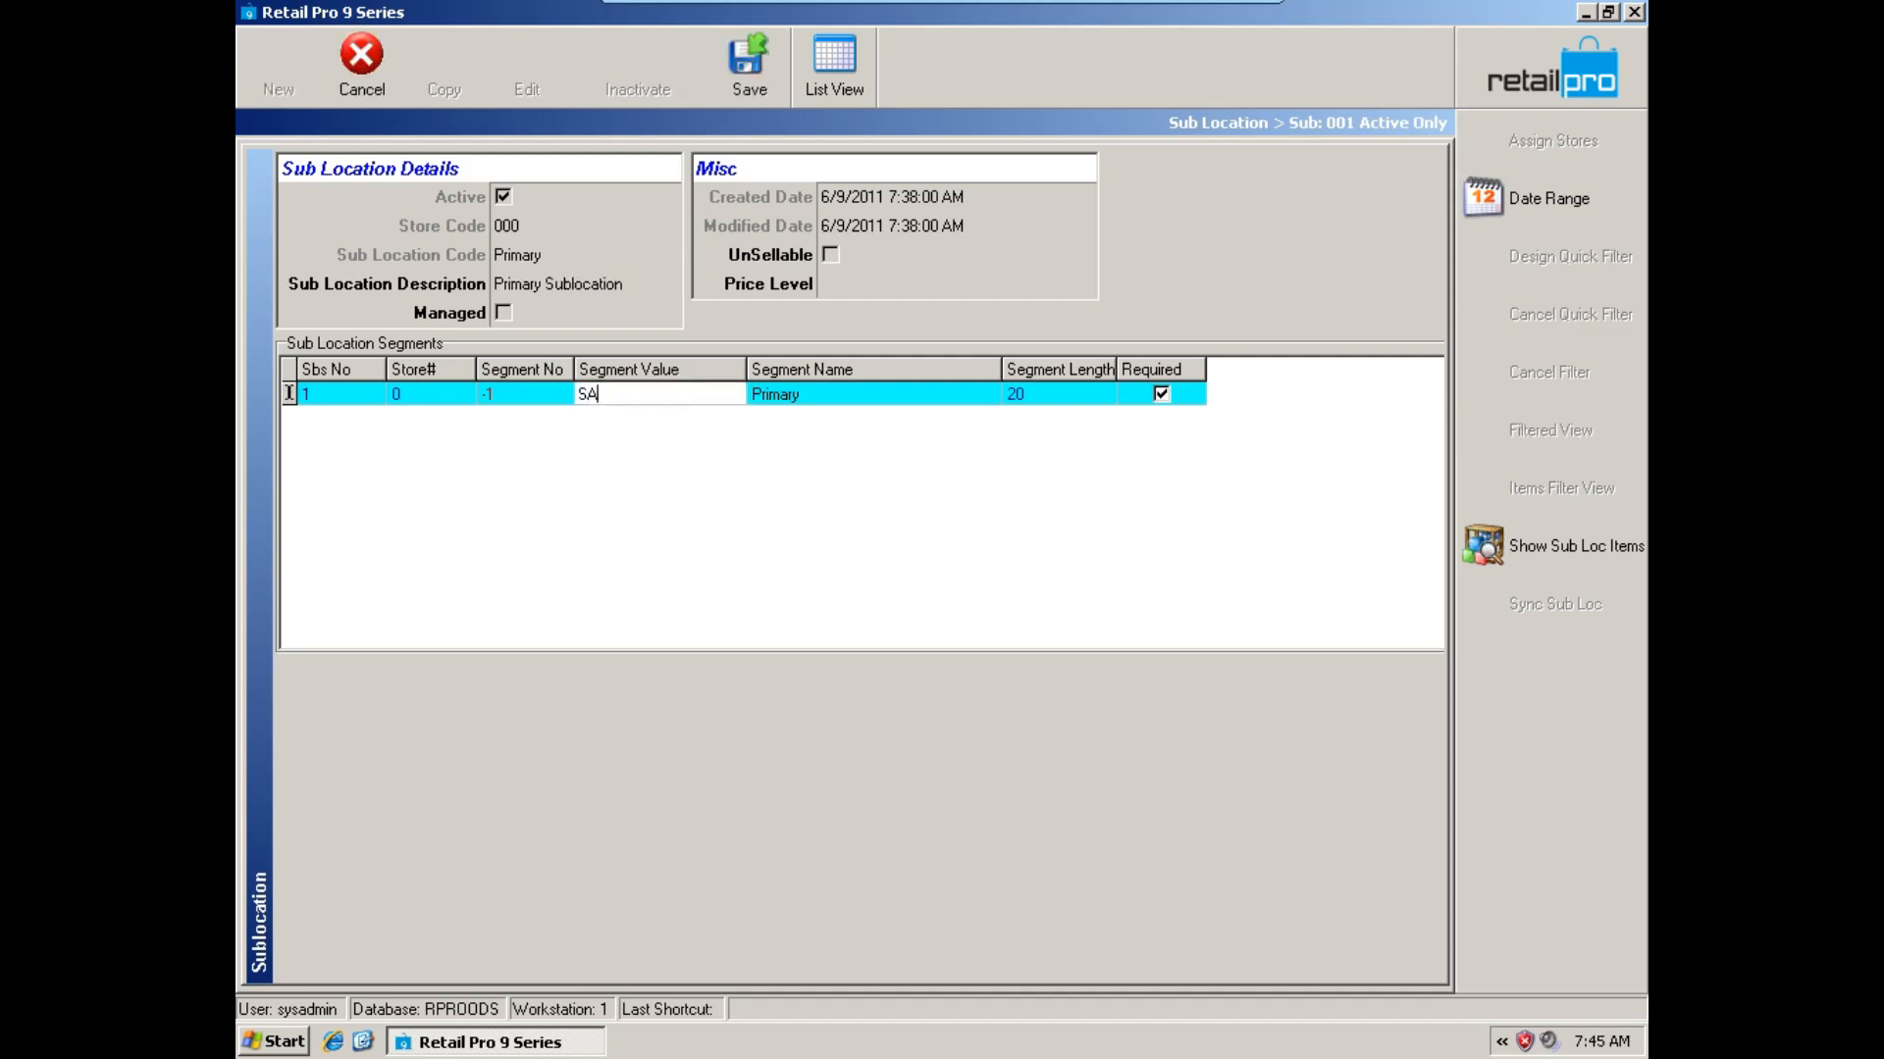
{"action": "type", "text": "LEFL"}
{"action": "left_click", "coordinate": [826, 394]}
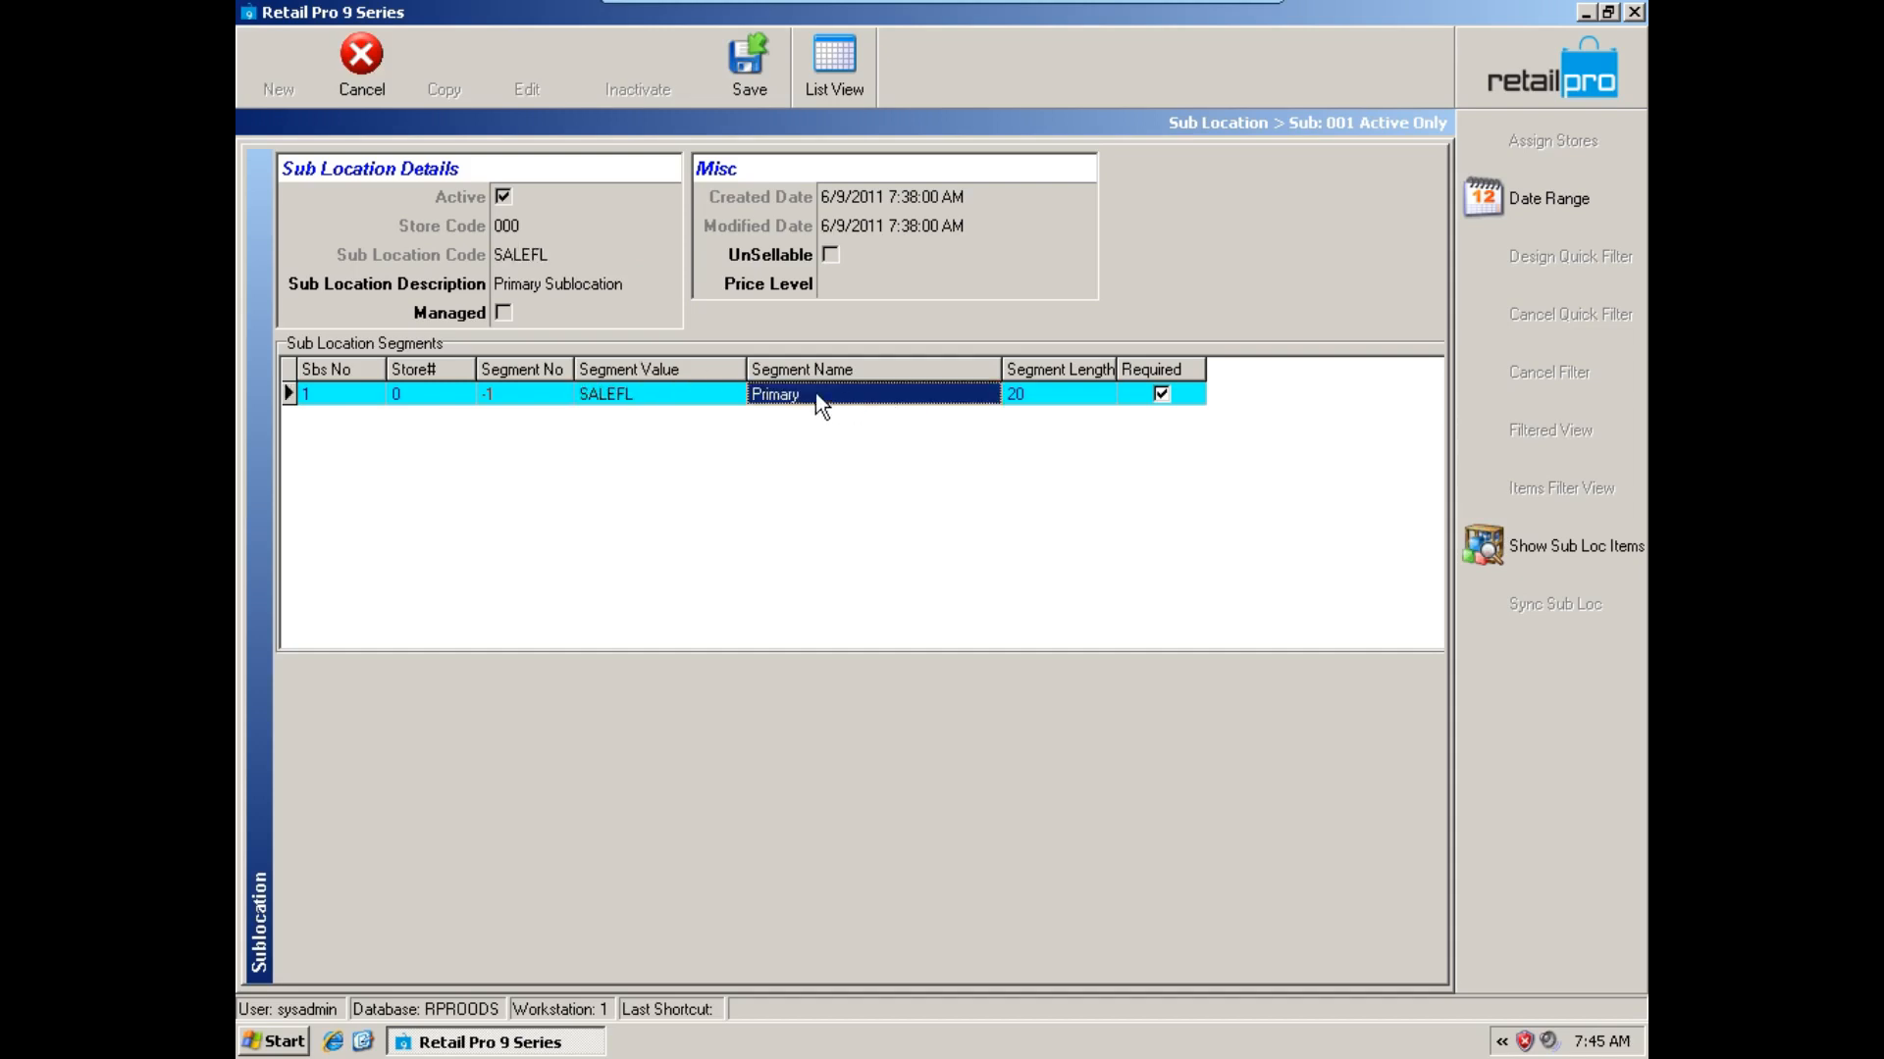
{"action": "left_click", "coordinate": [816, 394]}
{"action": "type", "text": "S"}
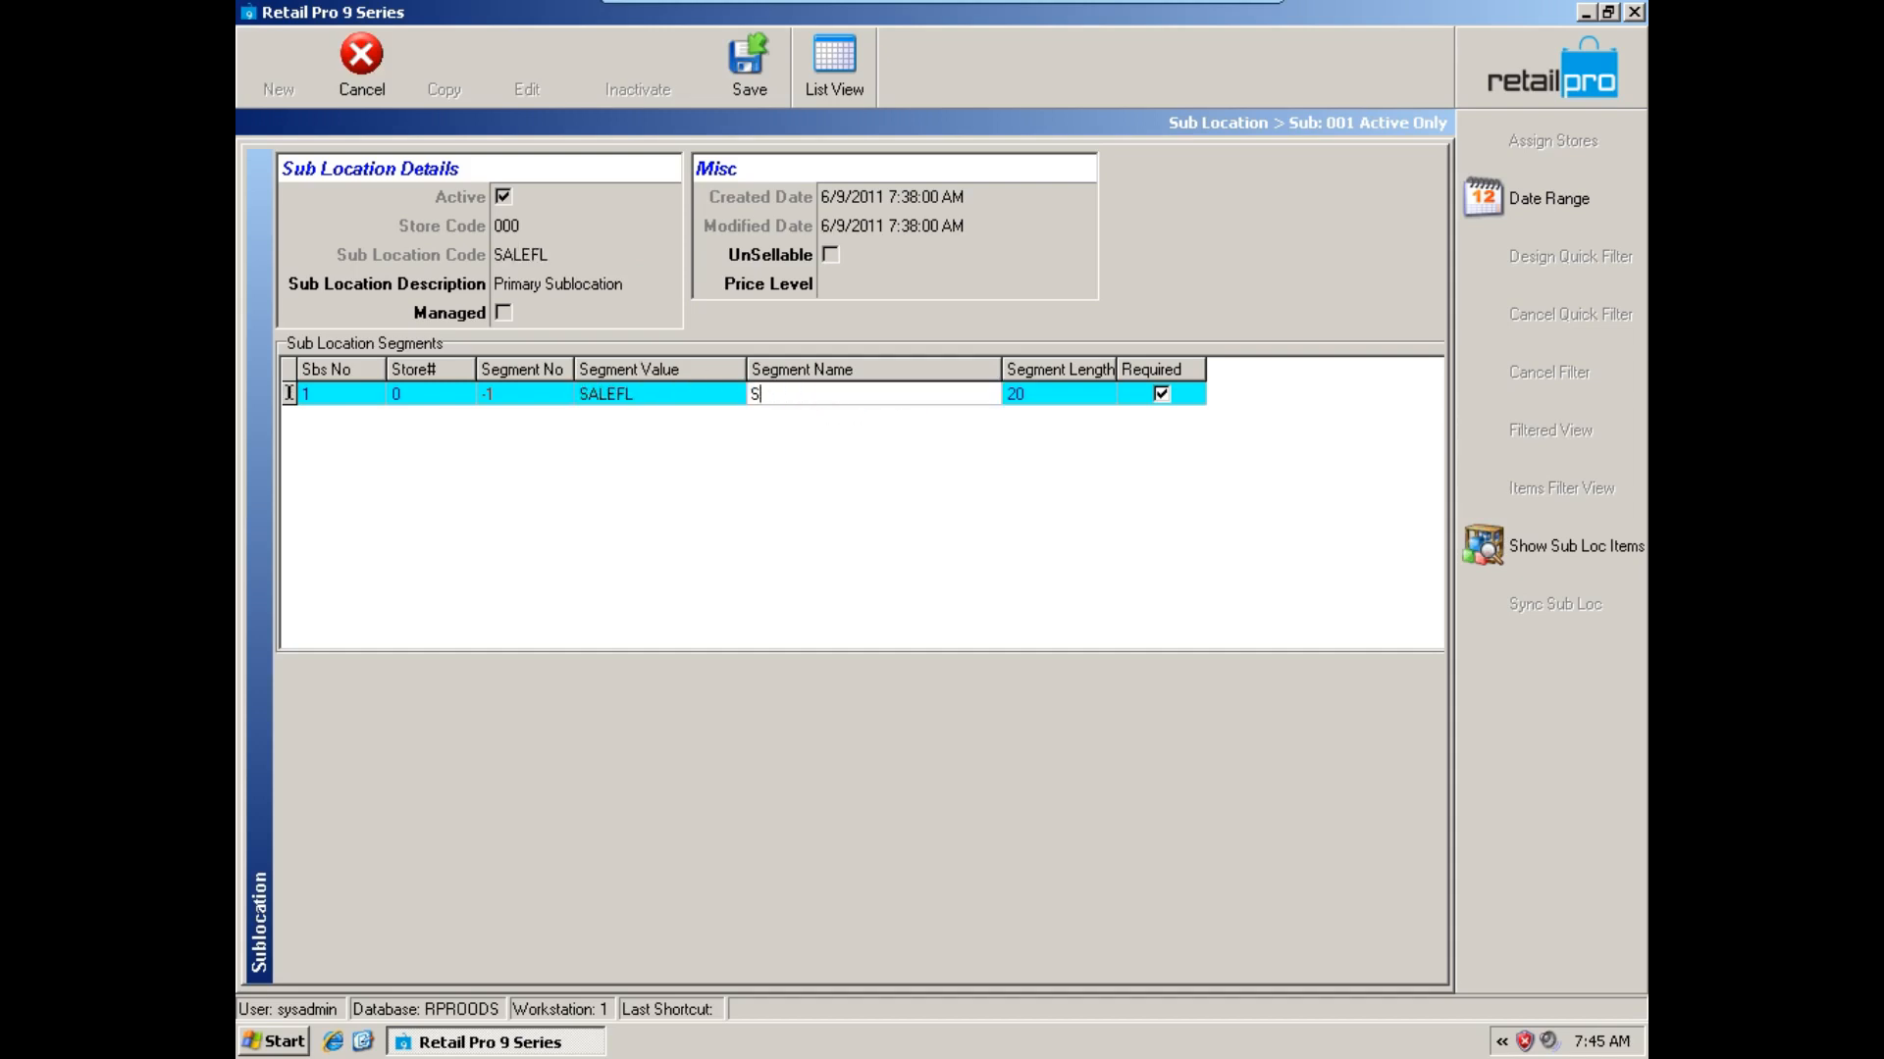
{"action": "type", "text": "ales Floor"}
Copy the segment name Sales Floor into the sub location description and save the record.
{"action": "left_click_drag", "start_coordinate": [846, 391], "coordinate": [741, 388]}
{"action": "key", "text": "ctrl+c"}
{"action": "left_click", "coordinate": [594, 283]}
{"action": "key", "text": "ctrl+v"}
{"action": "left_click", "coordinate": [761, 62]}
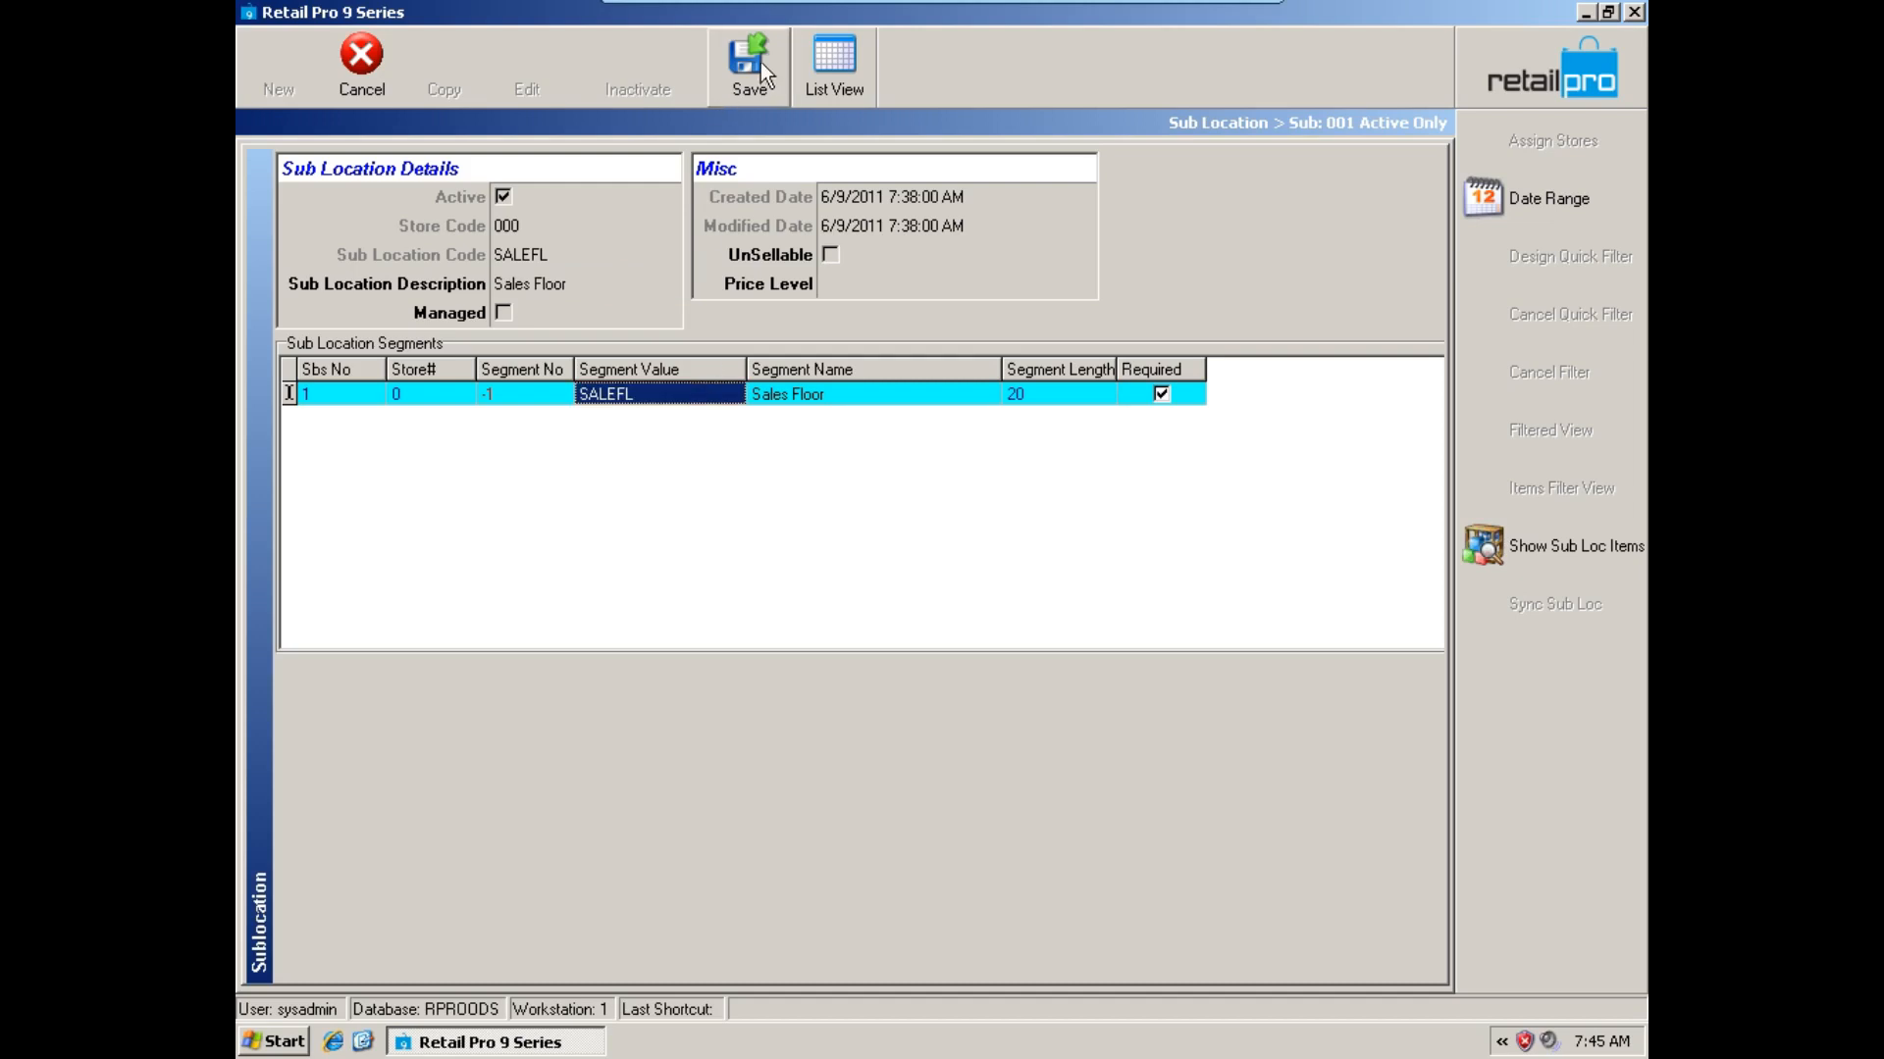
Return to the list of sub locations, review the San Francisco entries and show those of store 001-Seattle.
{"action": "left_click", "coordinate": [858, 80]}
{"action": "left_click", "coordinate": [613, 273]}
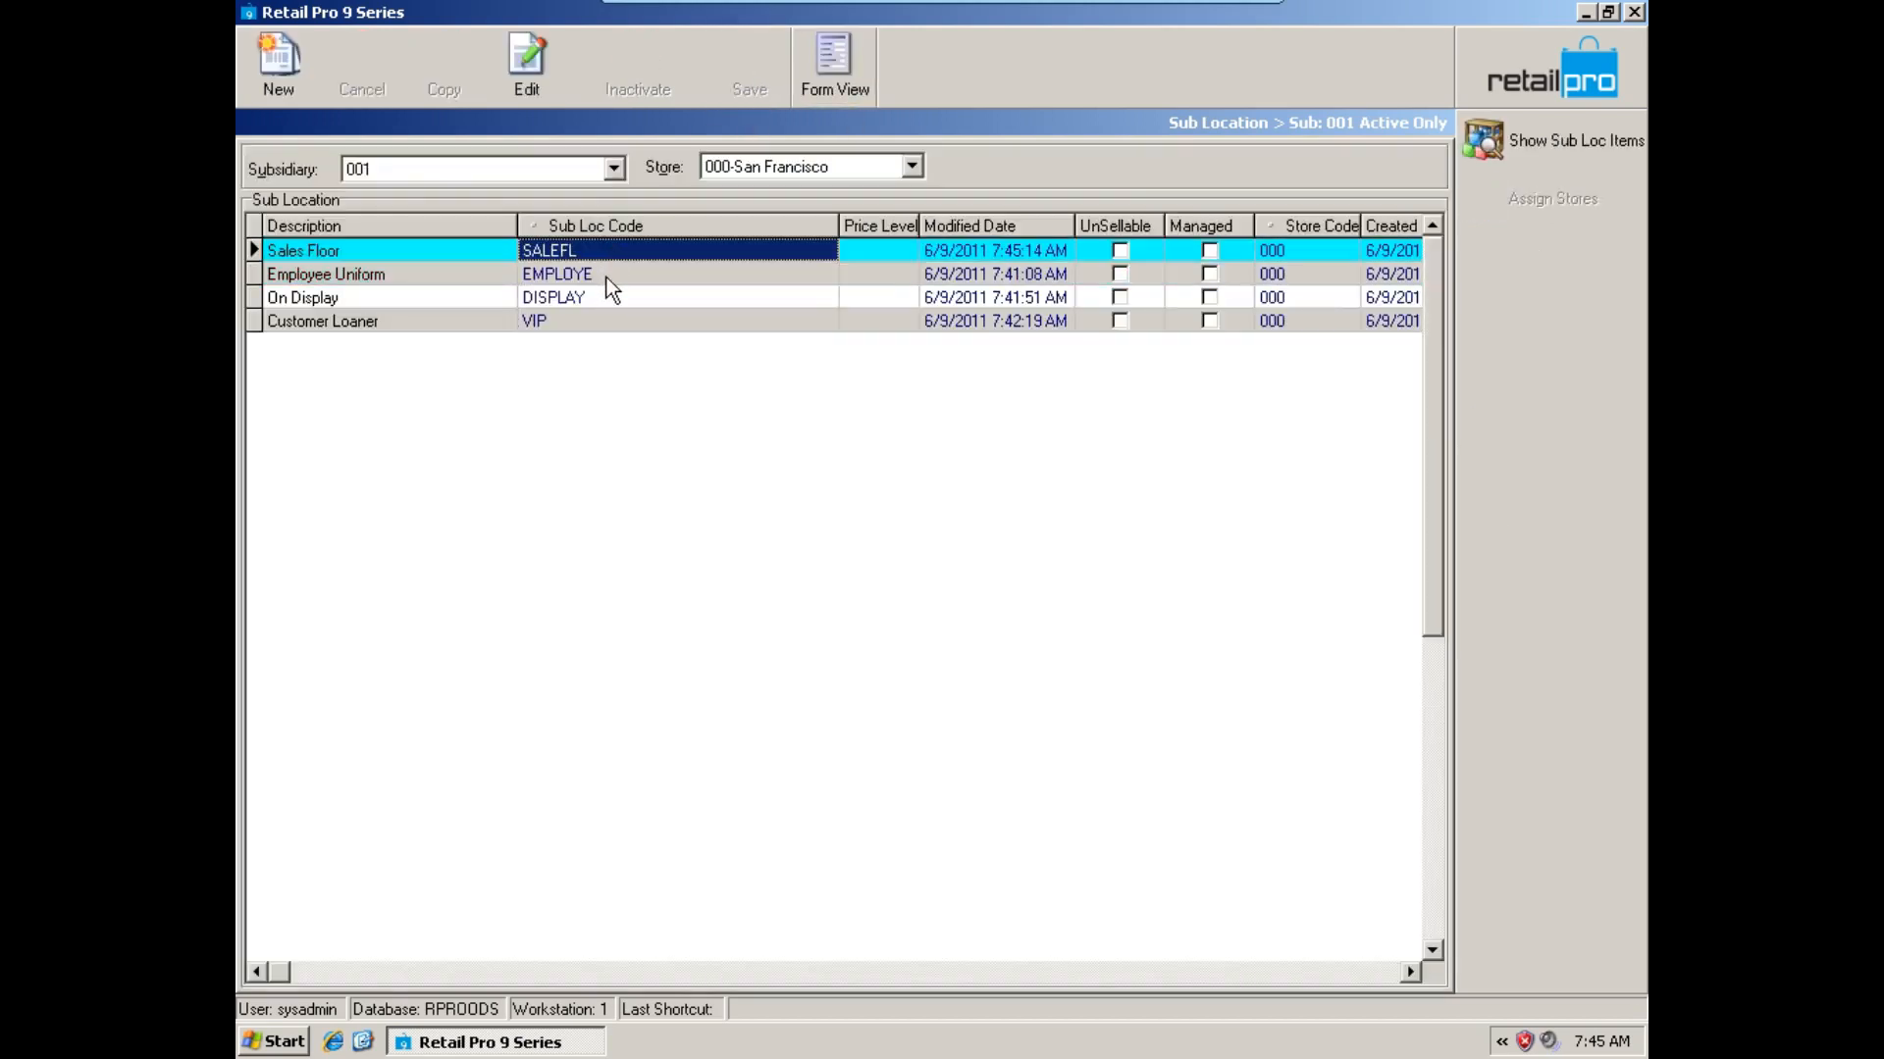
{"action": "left_click", "coordinate": [612, 298]}
{"action": "left_click", "coordinate": [912, 166]}
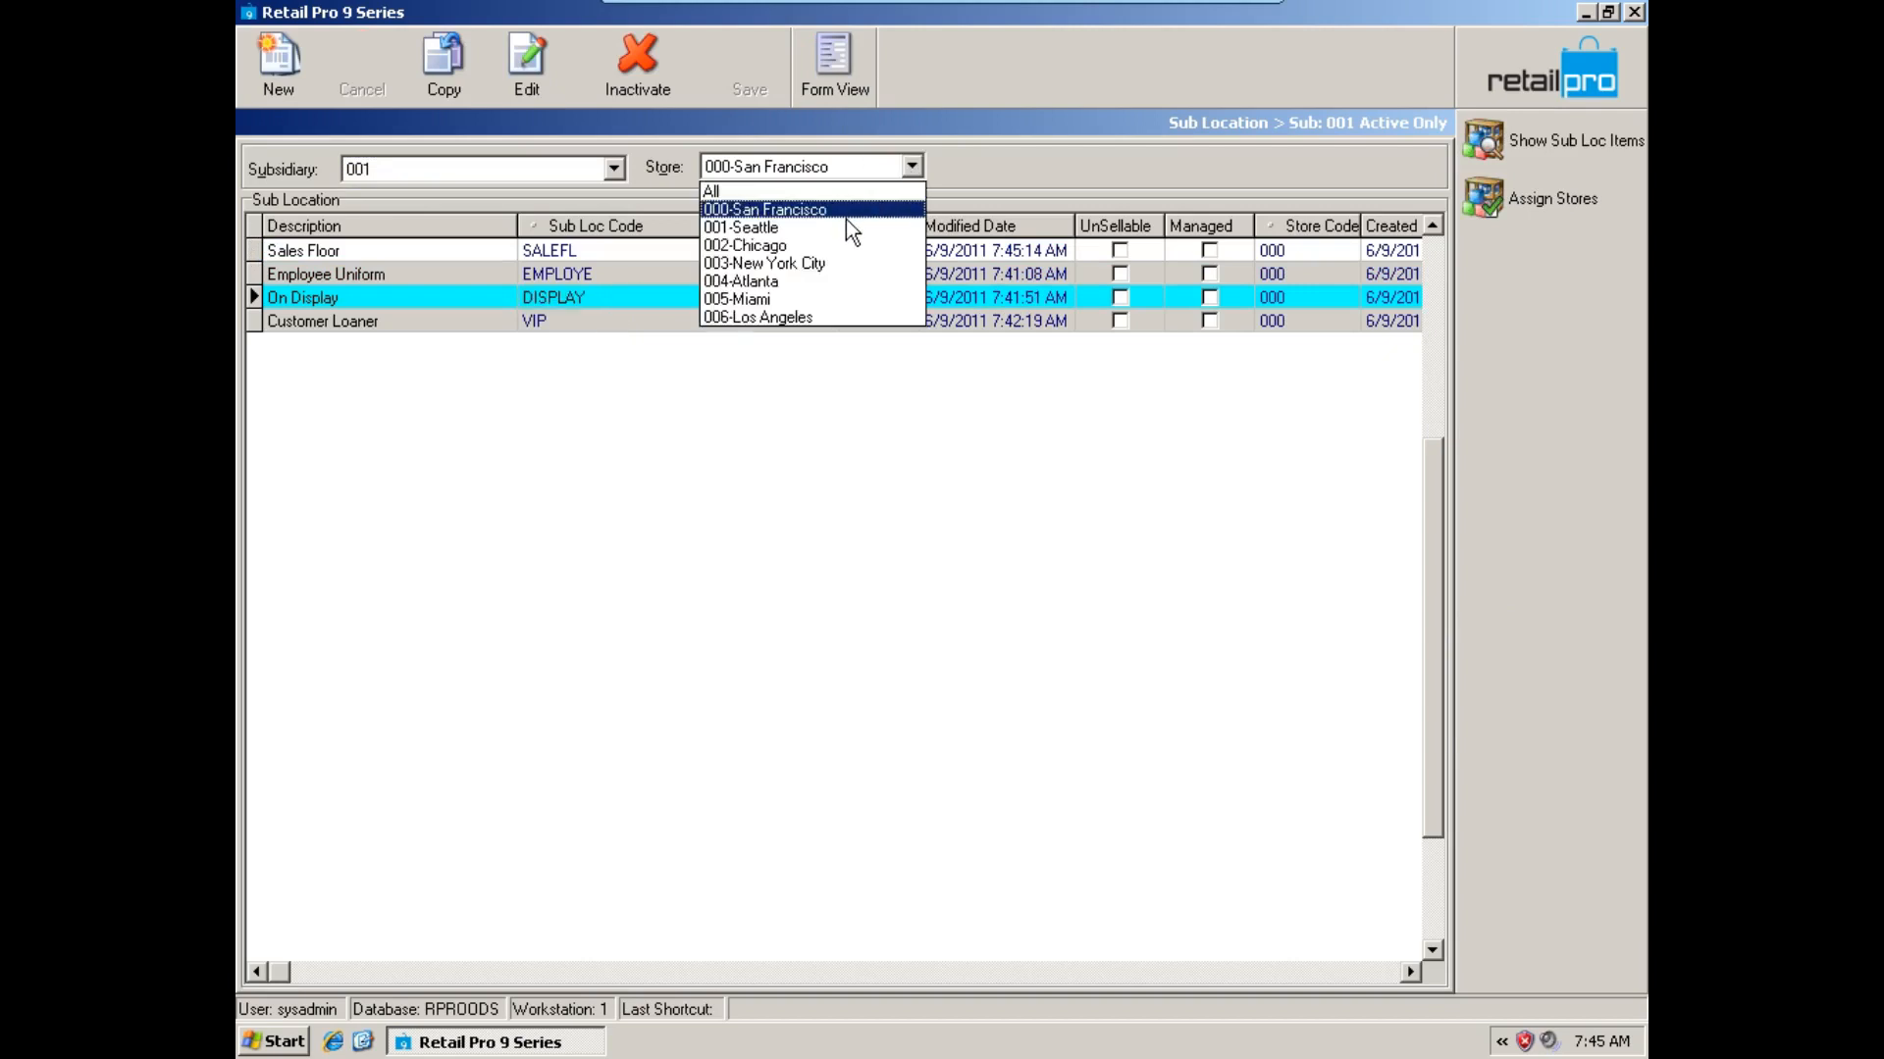
{"action": "left_click", "coordinate": [846, 220]}
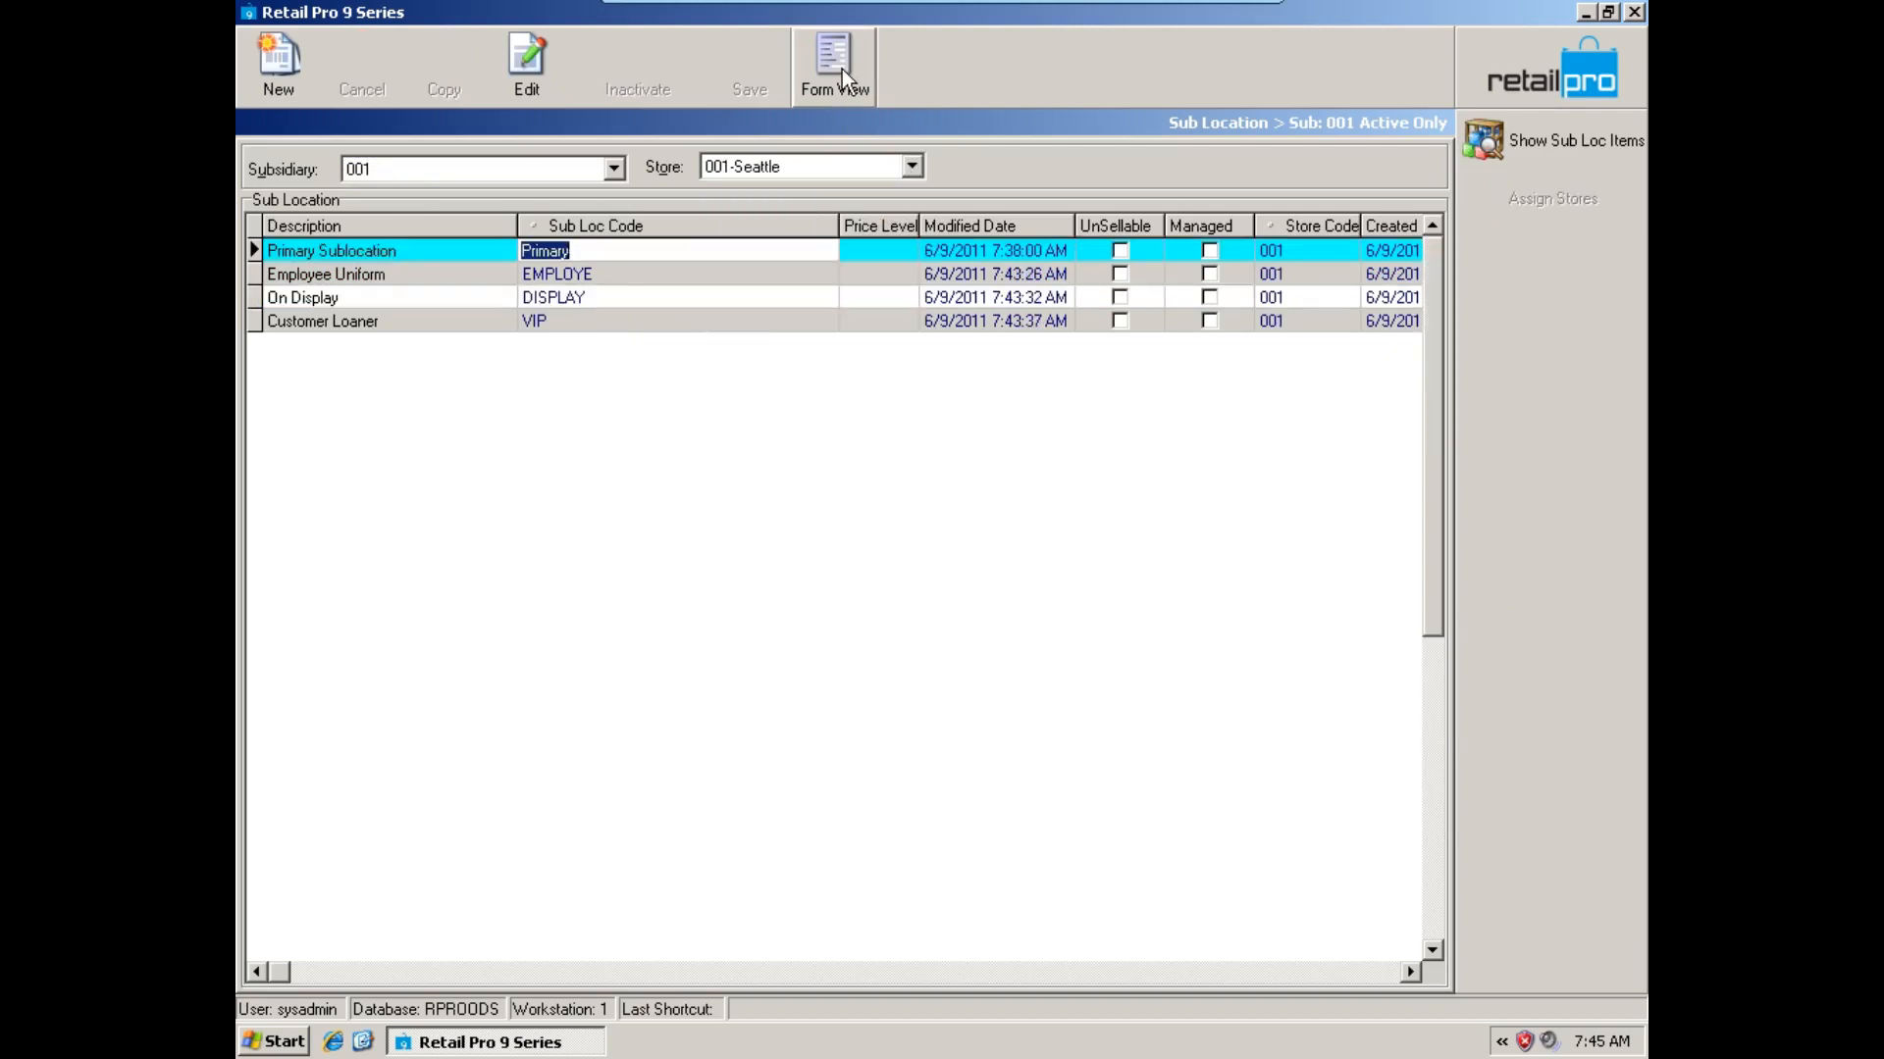
Change the segment of 001-Seattle's primary sub location to value SALESFL and name Sales Floor.
{"action": "left_click", "coordinate": [842, 69]}
{"action": "left_click", "coordinate": [675, 396]}
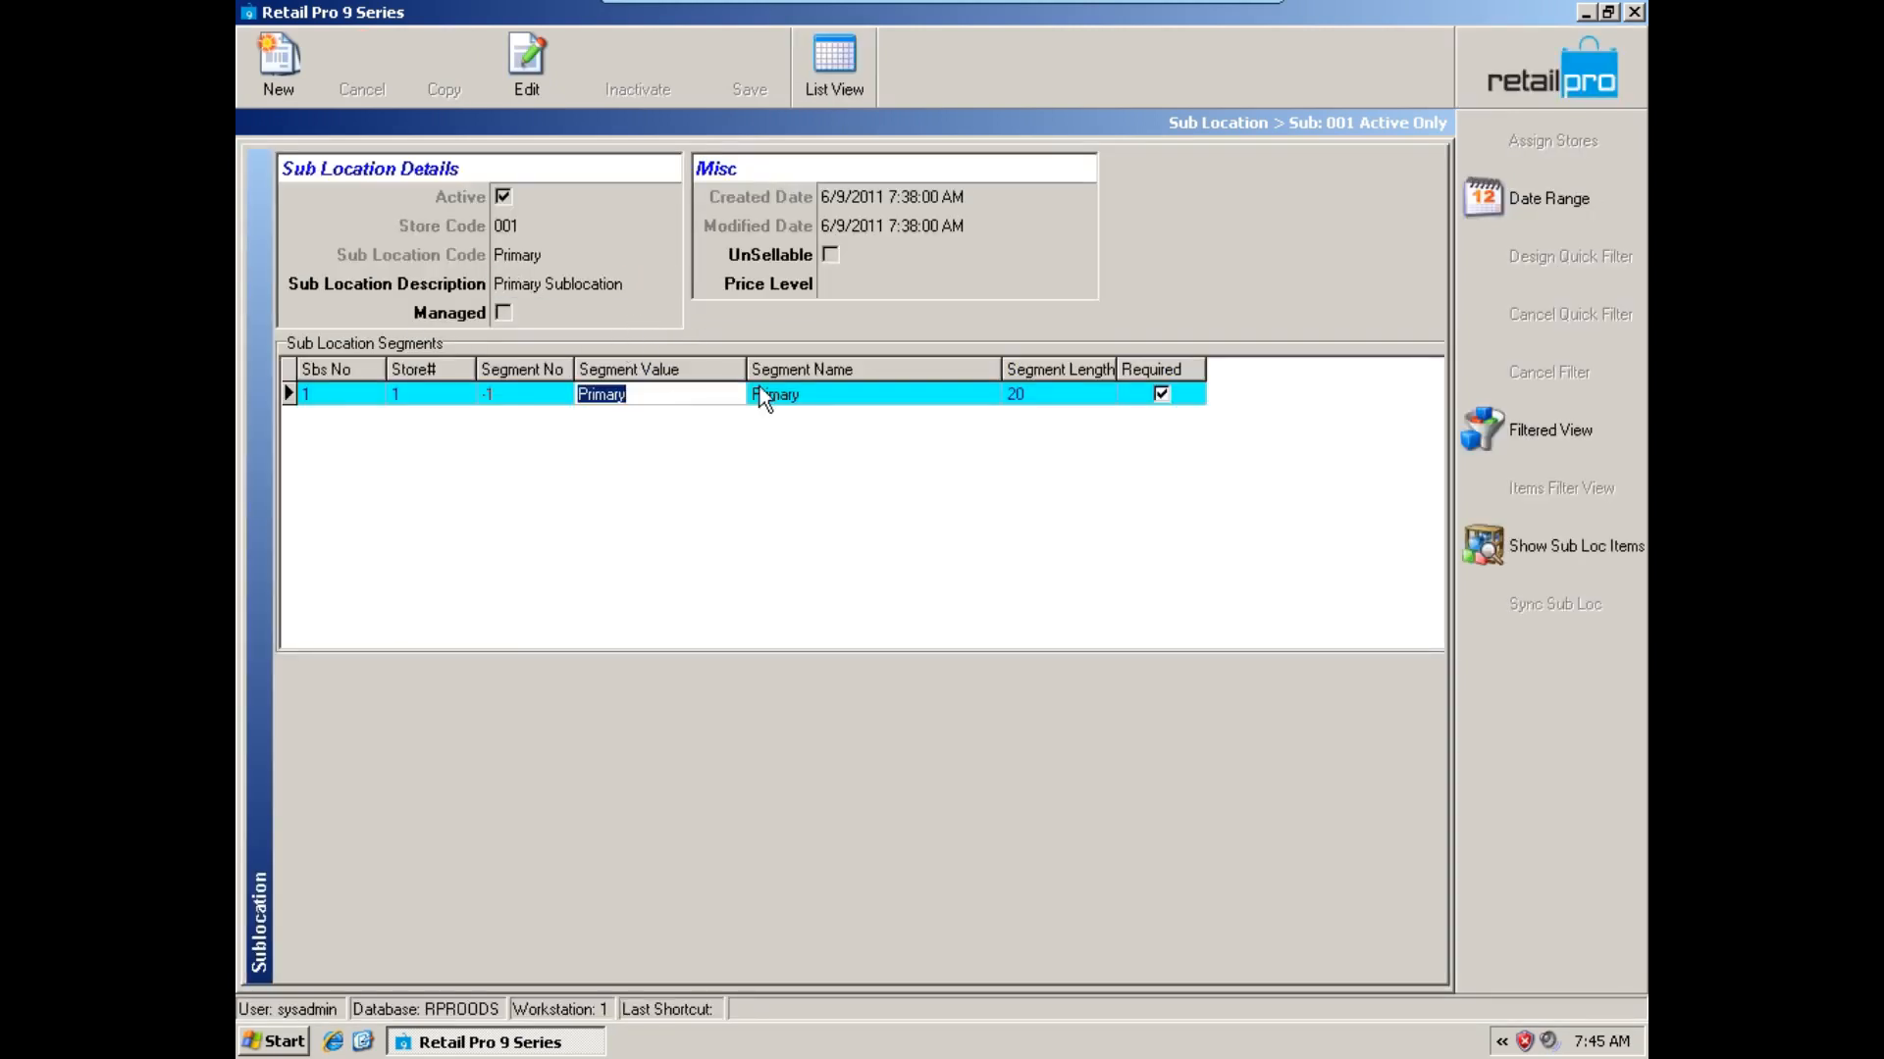
{"action": "type", "text": "SALED"}
{"action": "key", "text": "BackSpace"}
{"action": "type", "text": "SFL"}
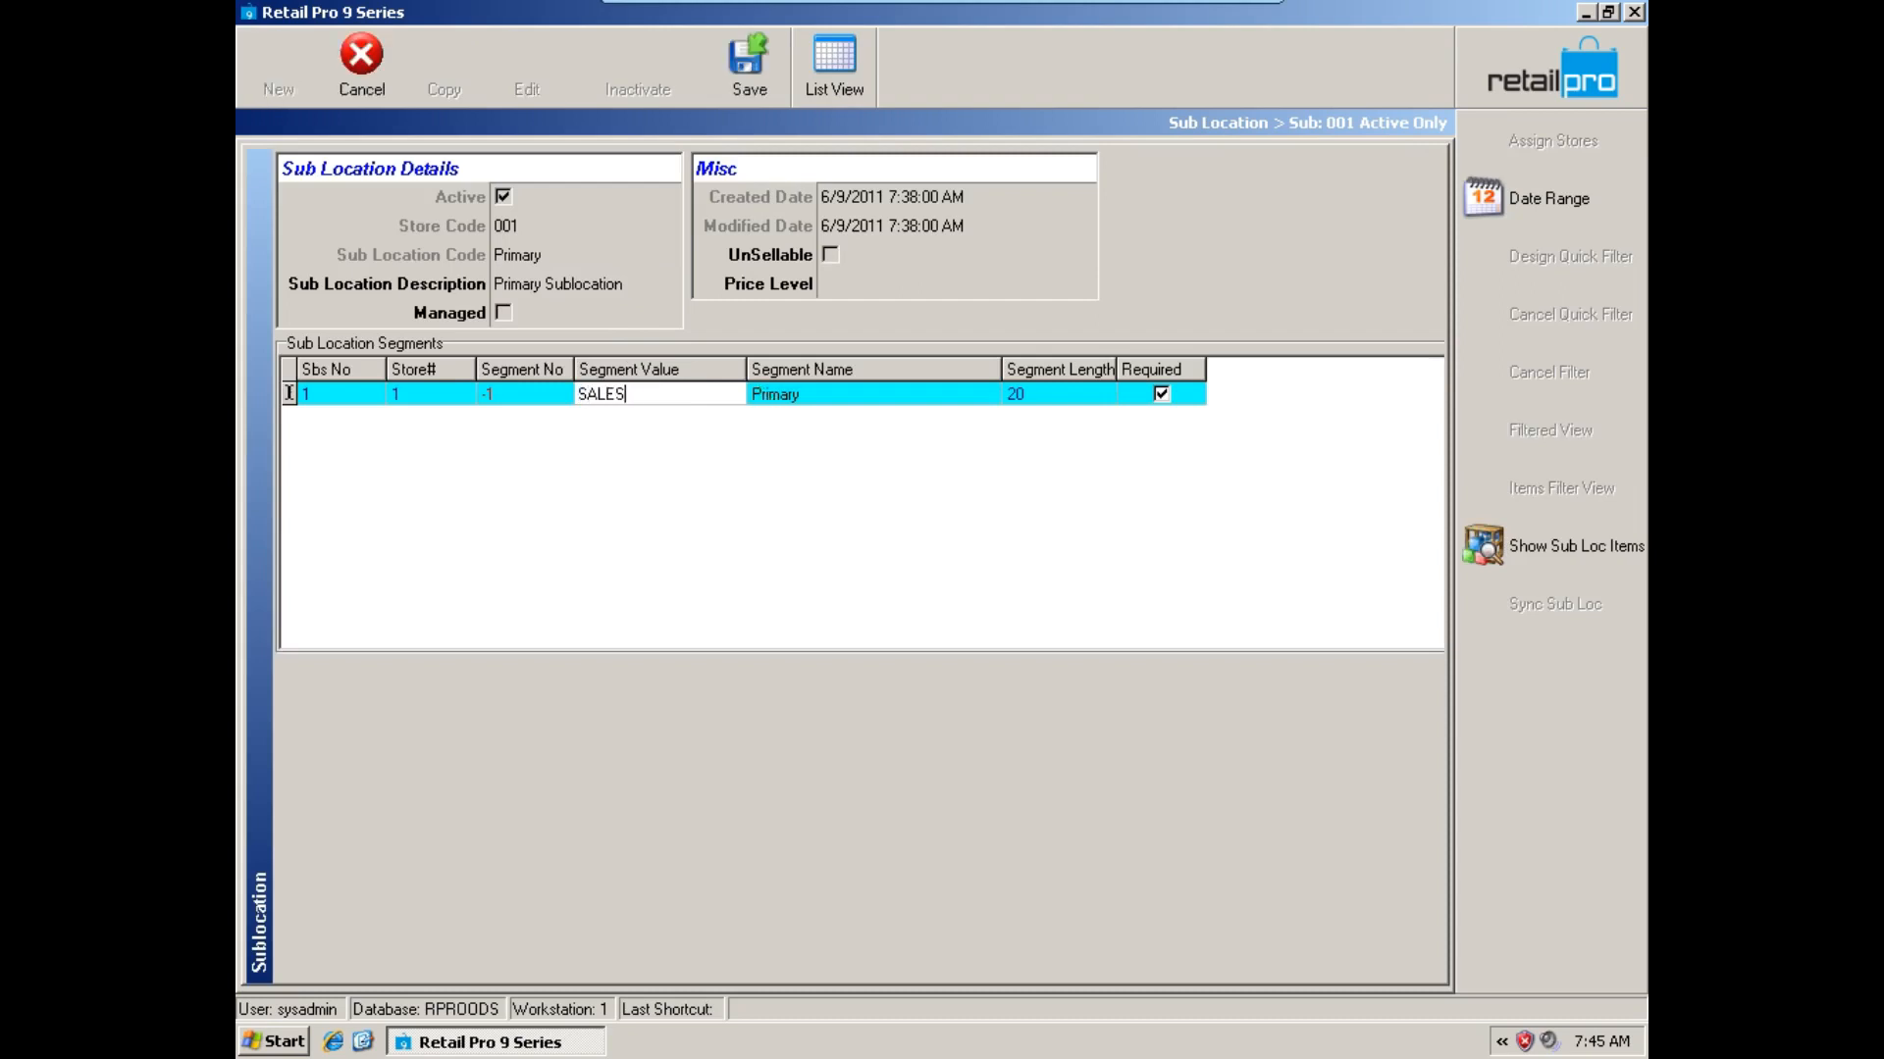
{"action": "left_click", "coordinate": [832, 392]}
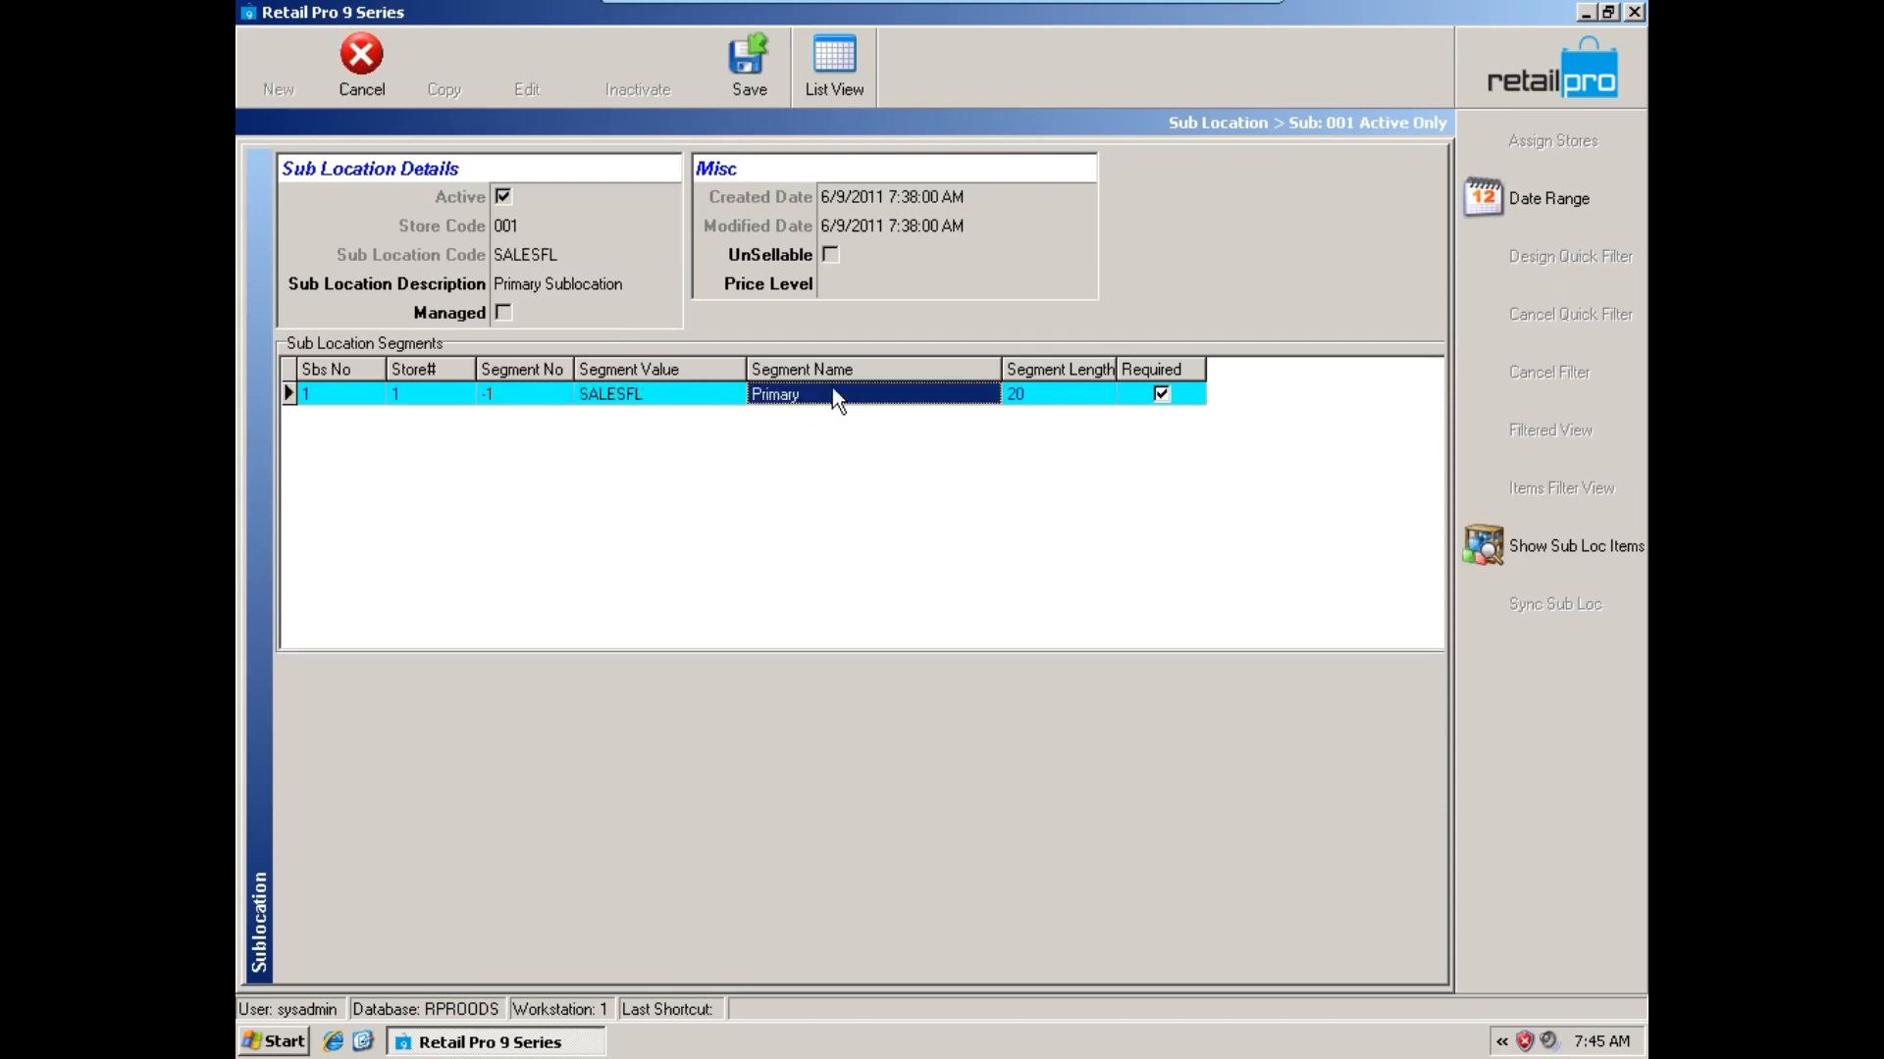
{"action": "type", "text": "Sales Floor"}
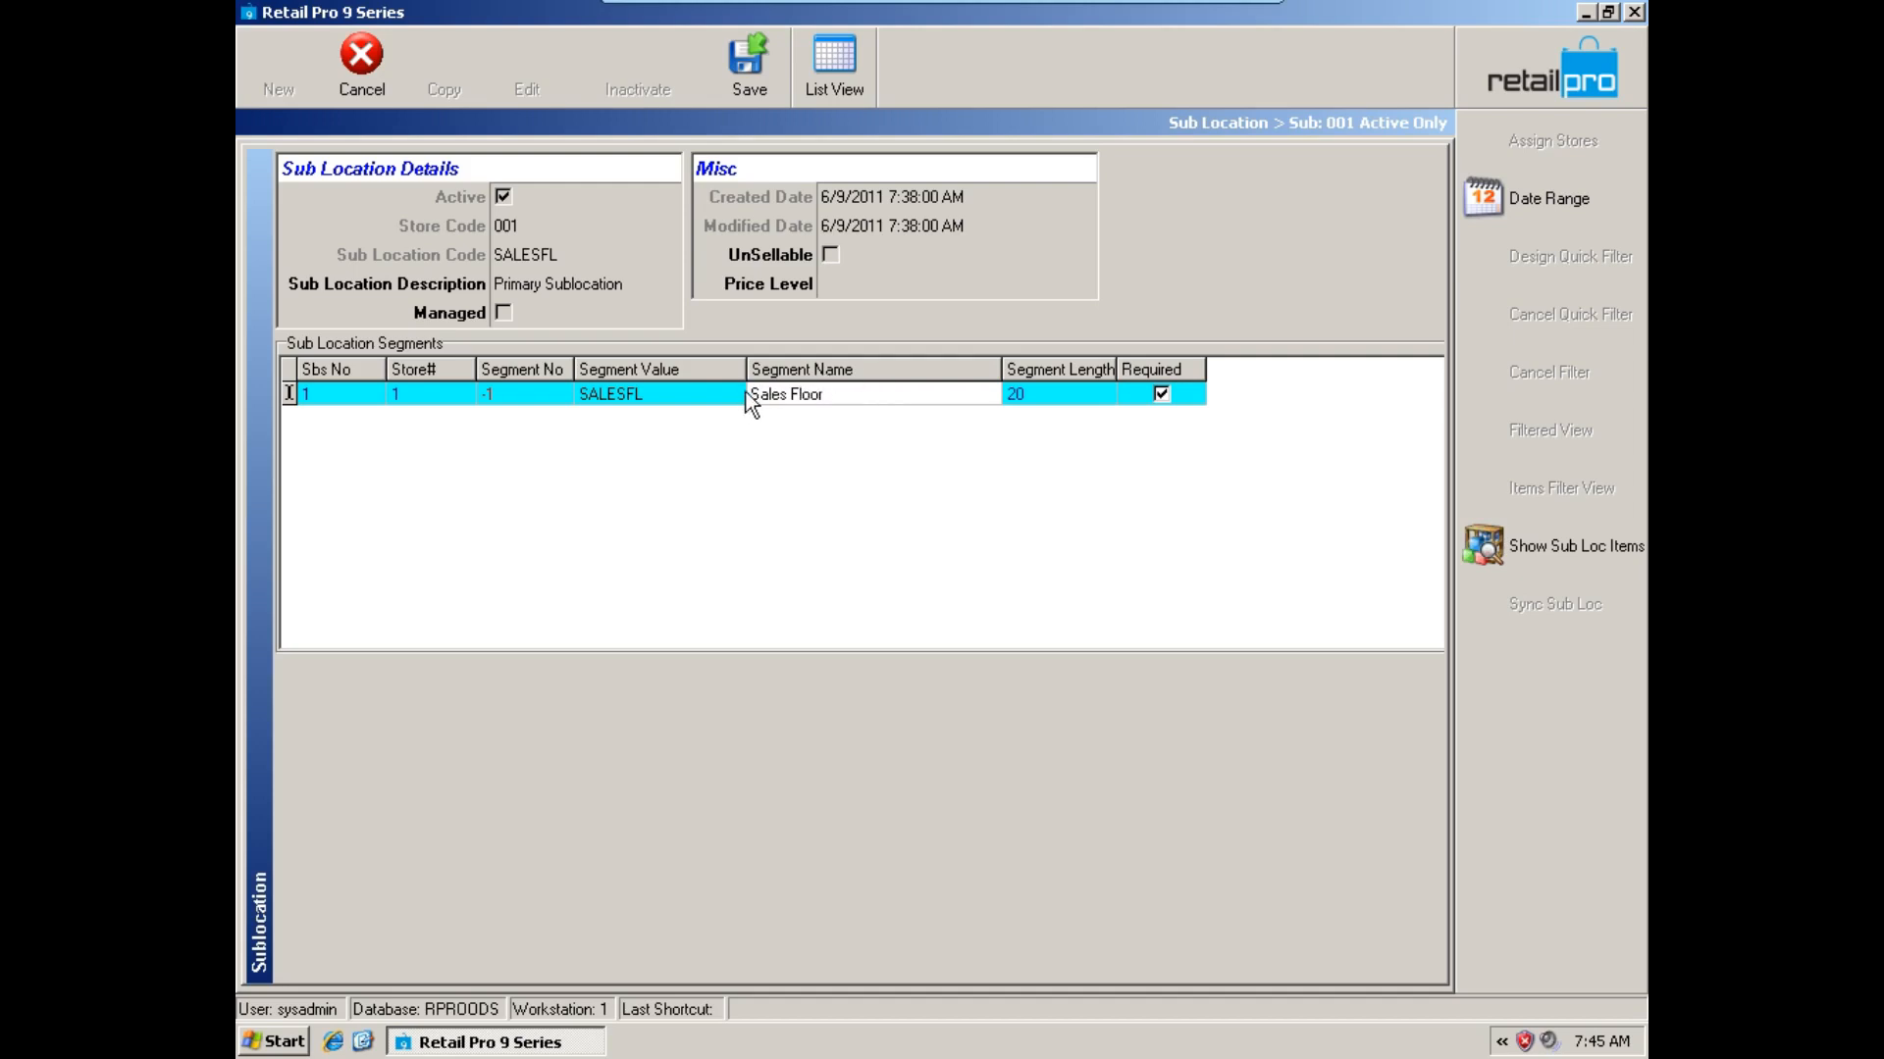
{"action": "key", "text": "Return"}
Set the Seattle sub location's description to Sales Floor and save the record.
{"action": "left_click", "coordinate": [569, 286]}
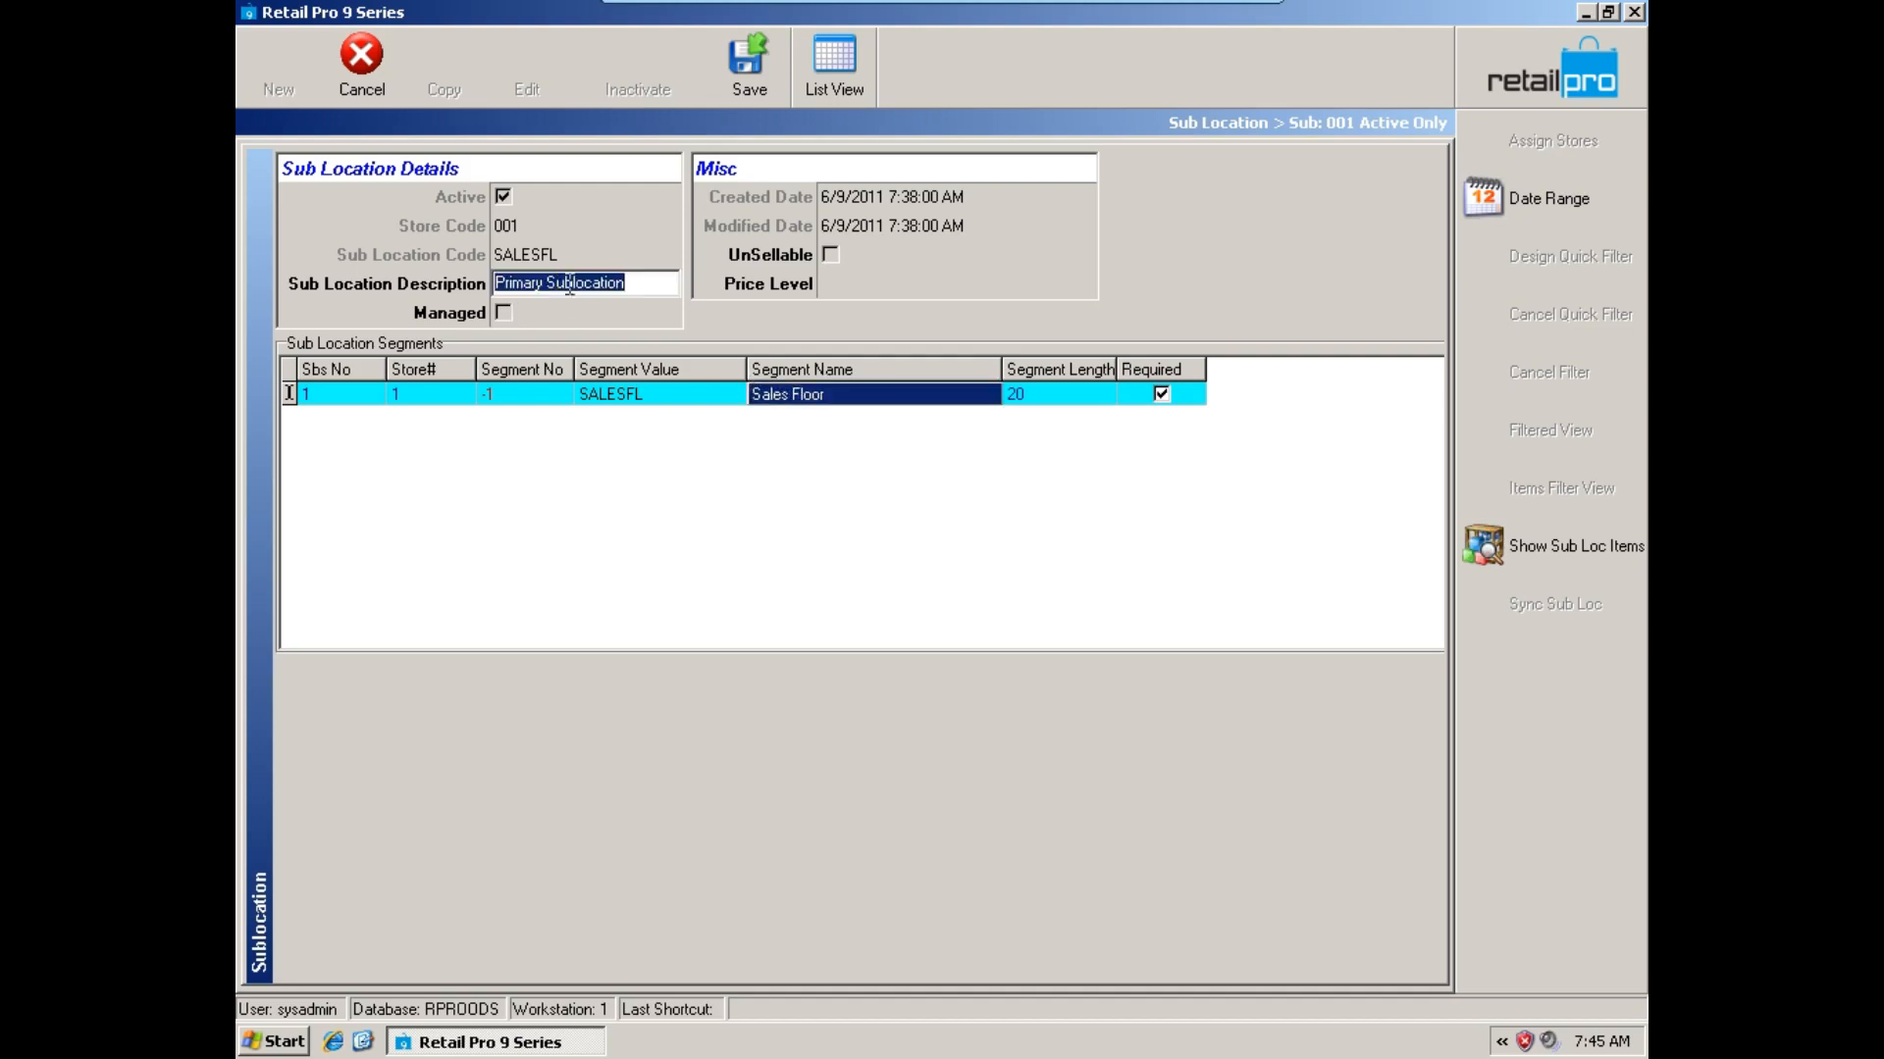
{"action": "key", "text": "ctrl+v"}
{"action": "left_click", "coordinate": [697, 396]}
{"action": "left_click", "coordinate": [768, 80]}
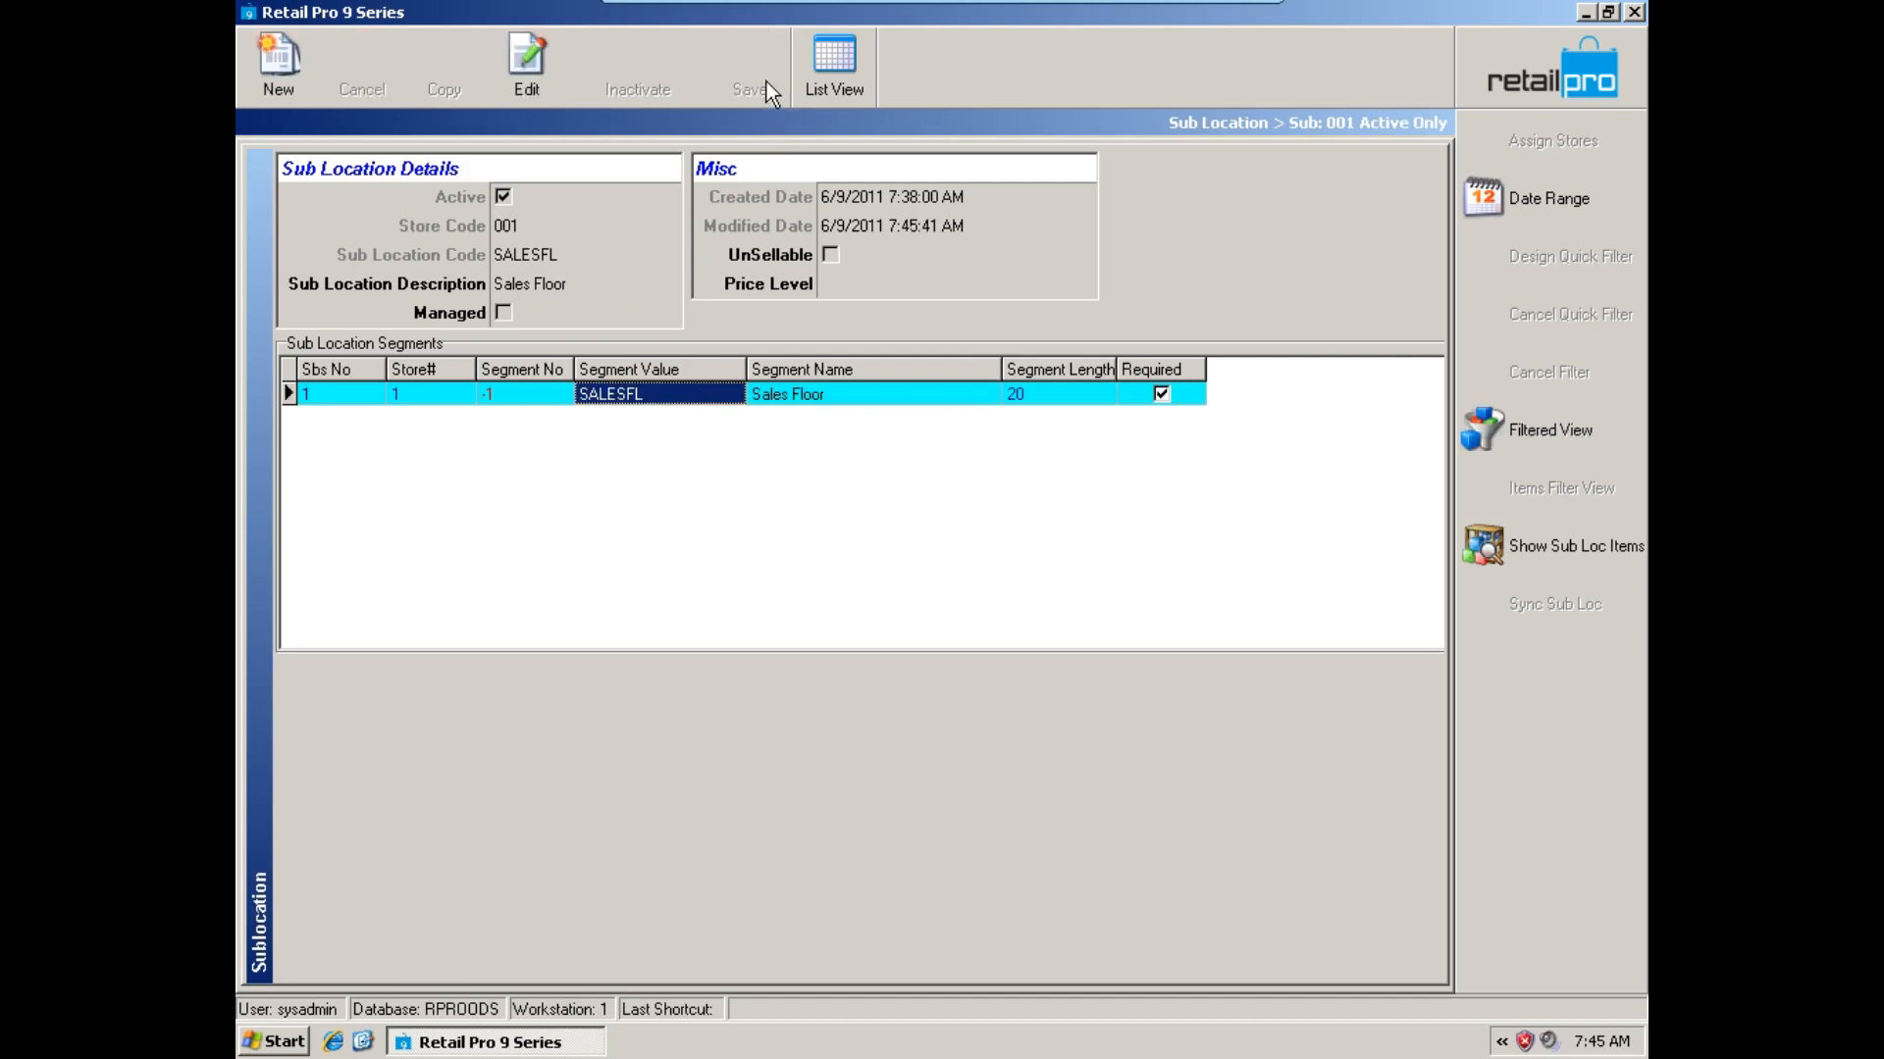
Return to the list of sub locations and compare the codes of stores 001-Seattle and 000-San Francisco.
{"action": "left_click", "coordinate": [822, 85]}
{"action": "left_click", "coordinate": [598, 274]}
{"action": "left_click", "coordinate": [597, 320]}
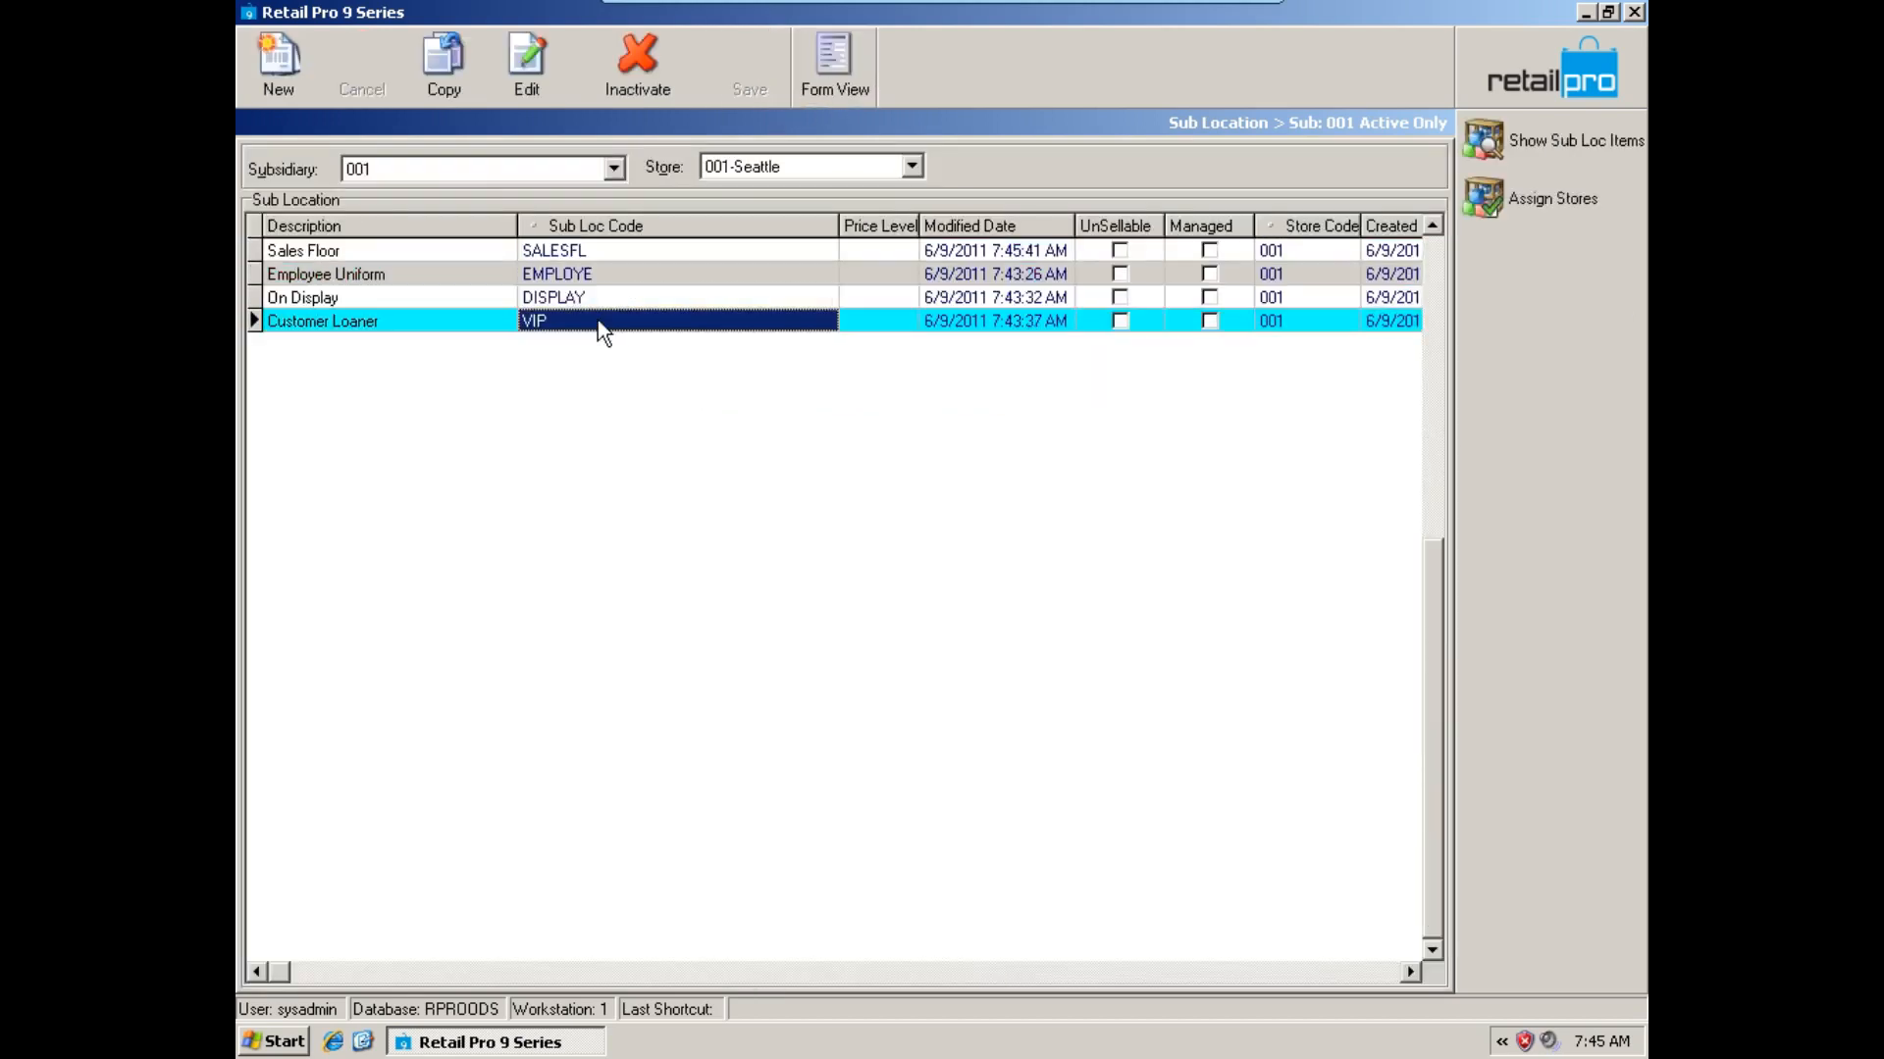
{"action": "left_click", "coordinate": [605, 276]}
{"action": "left_click", "coordinate": [758, 163]}
{"action": "left_click", "coordinate": [760, 197]}
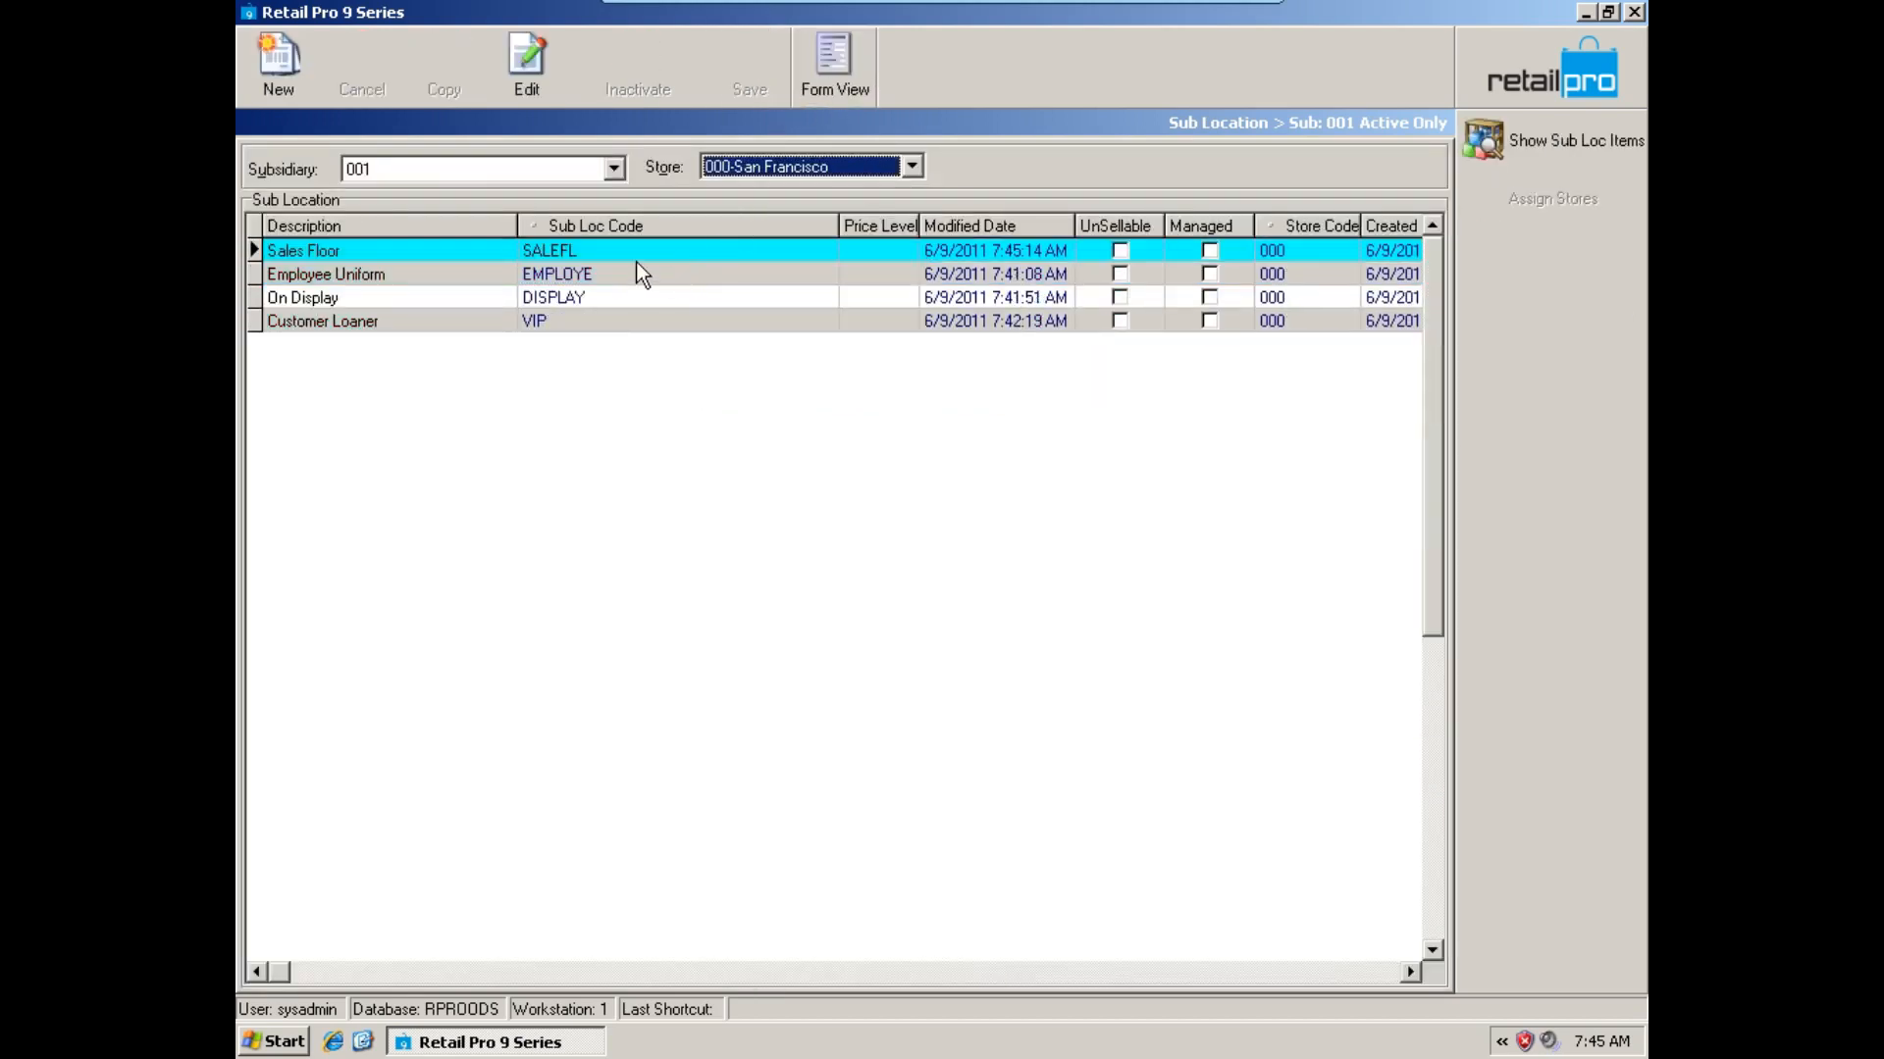
{"action": "left_click", "coordinate": [633, 275]}
{"action": "left_click", "coordinate": [628, 300]}
{"action": "left_click", "coordinate": [761, 168]}
{"action": "left_click", "coordinate": [749, 223]}
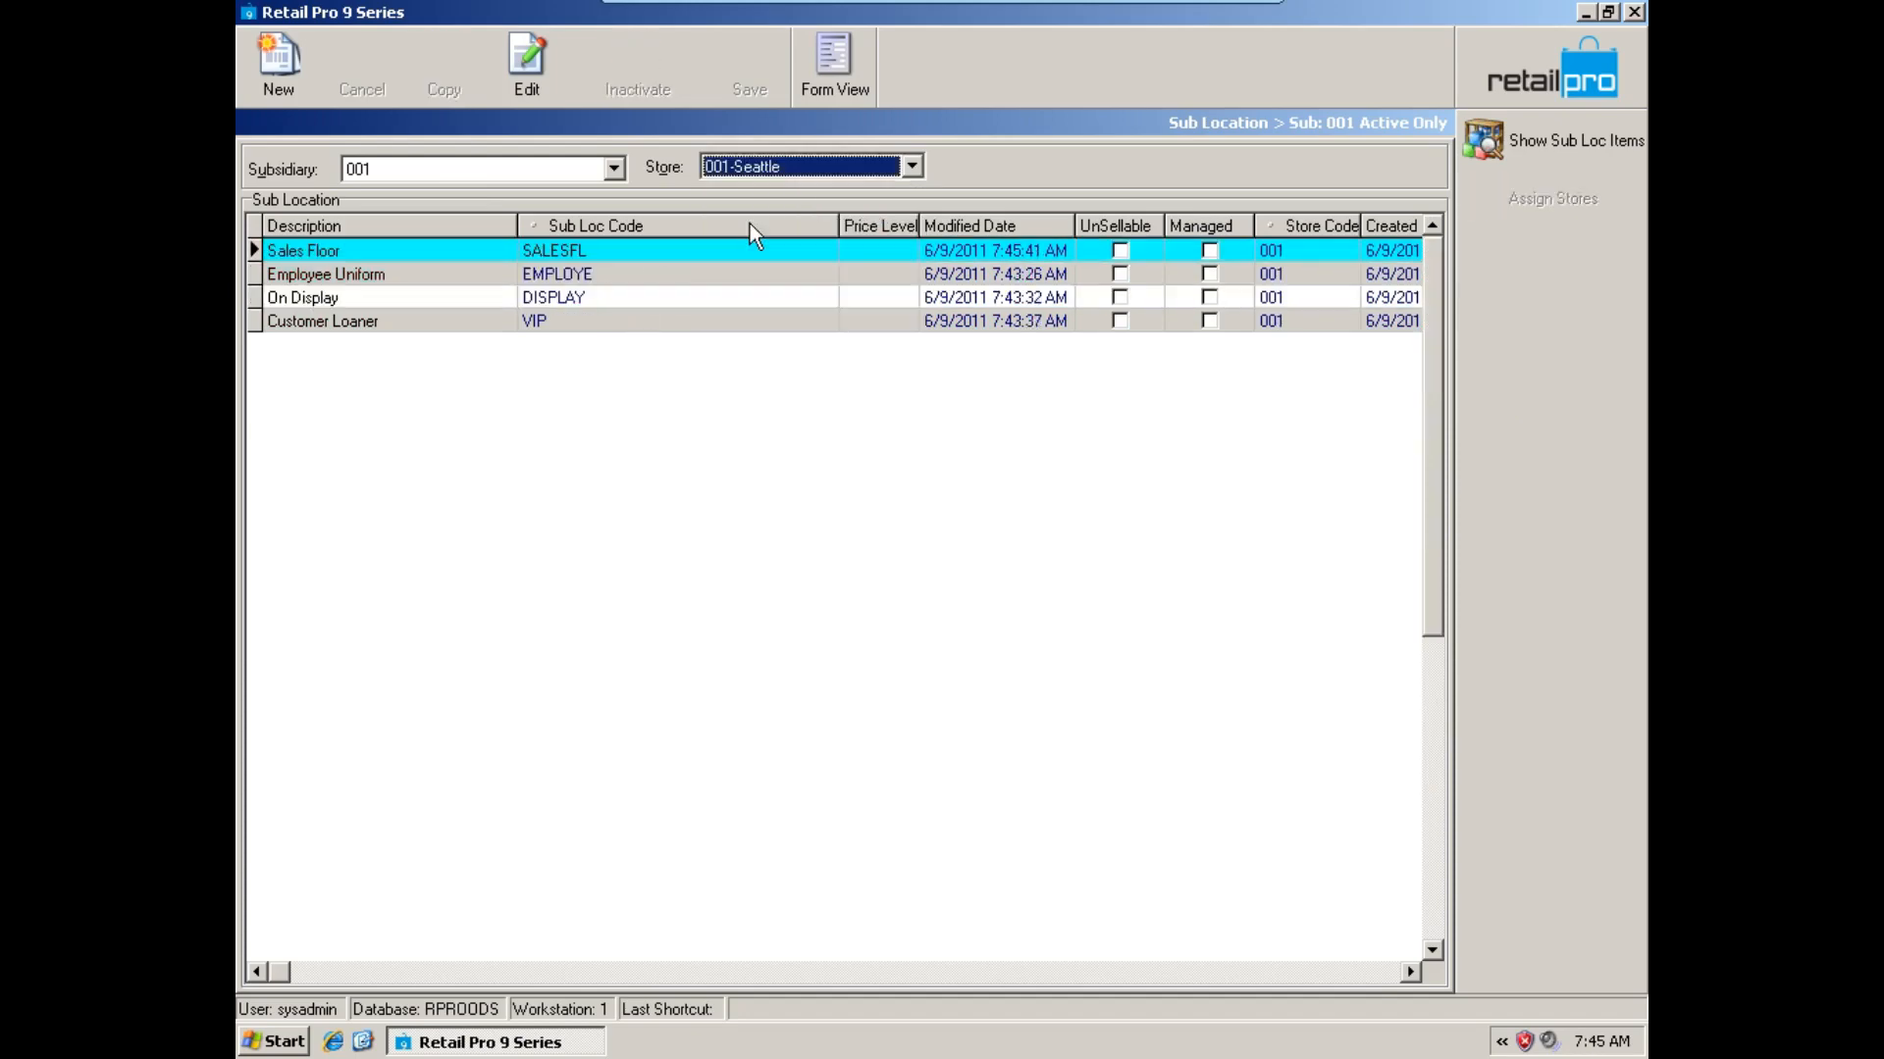
{"action": "left_click", "coordinate": [628, 250]}
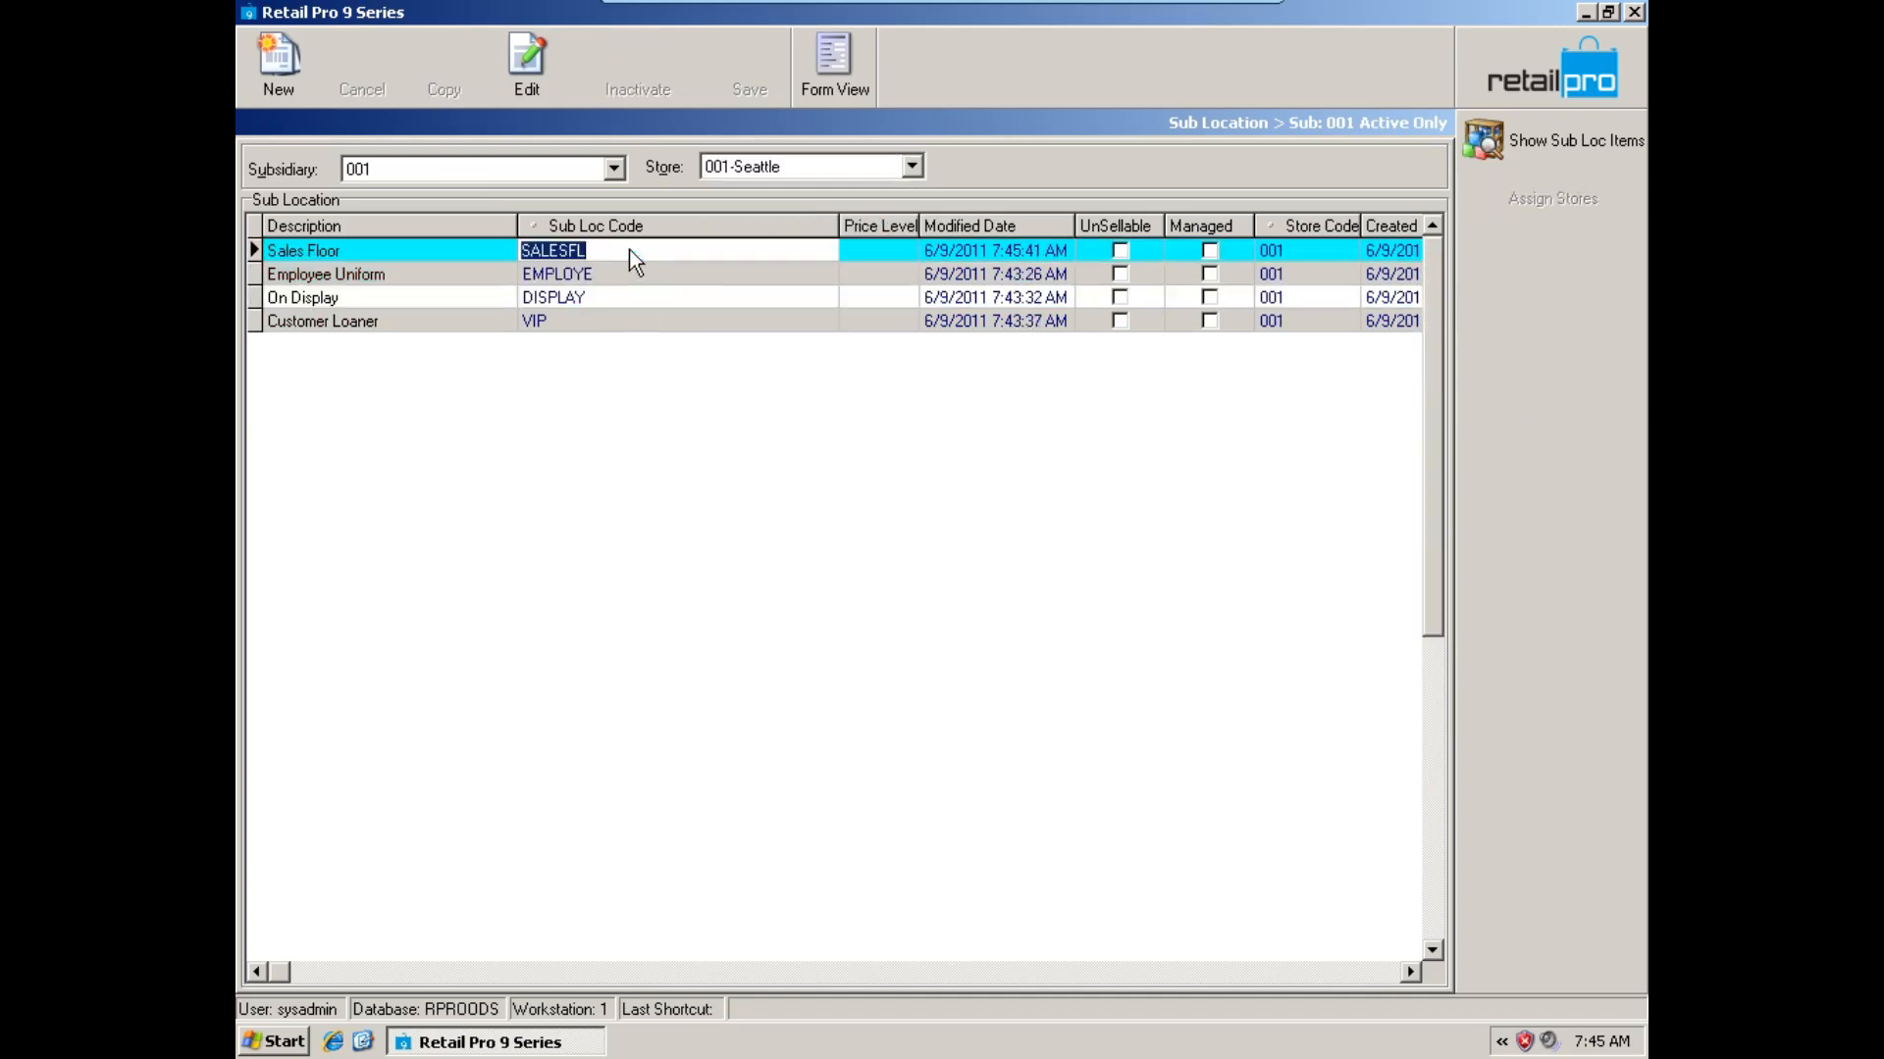
{"action": "left_click", "coordinate": [571, 249]}
Correct the segment value of 000-San Francisco's Sales Floor sub location to SALESFL and save the record.
{"action": "left_click", "coordinate": [775, 168]}
{"action": "left_click", "coordinate": [752, 202]}
{"action": "left_click", "coordinate": [565, 251]}
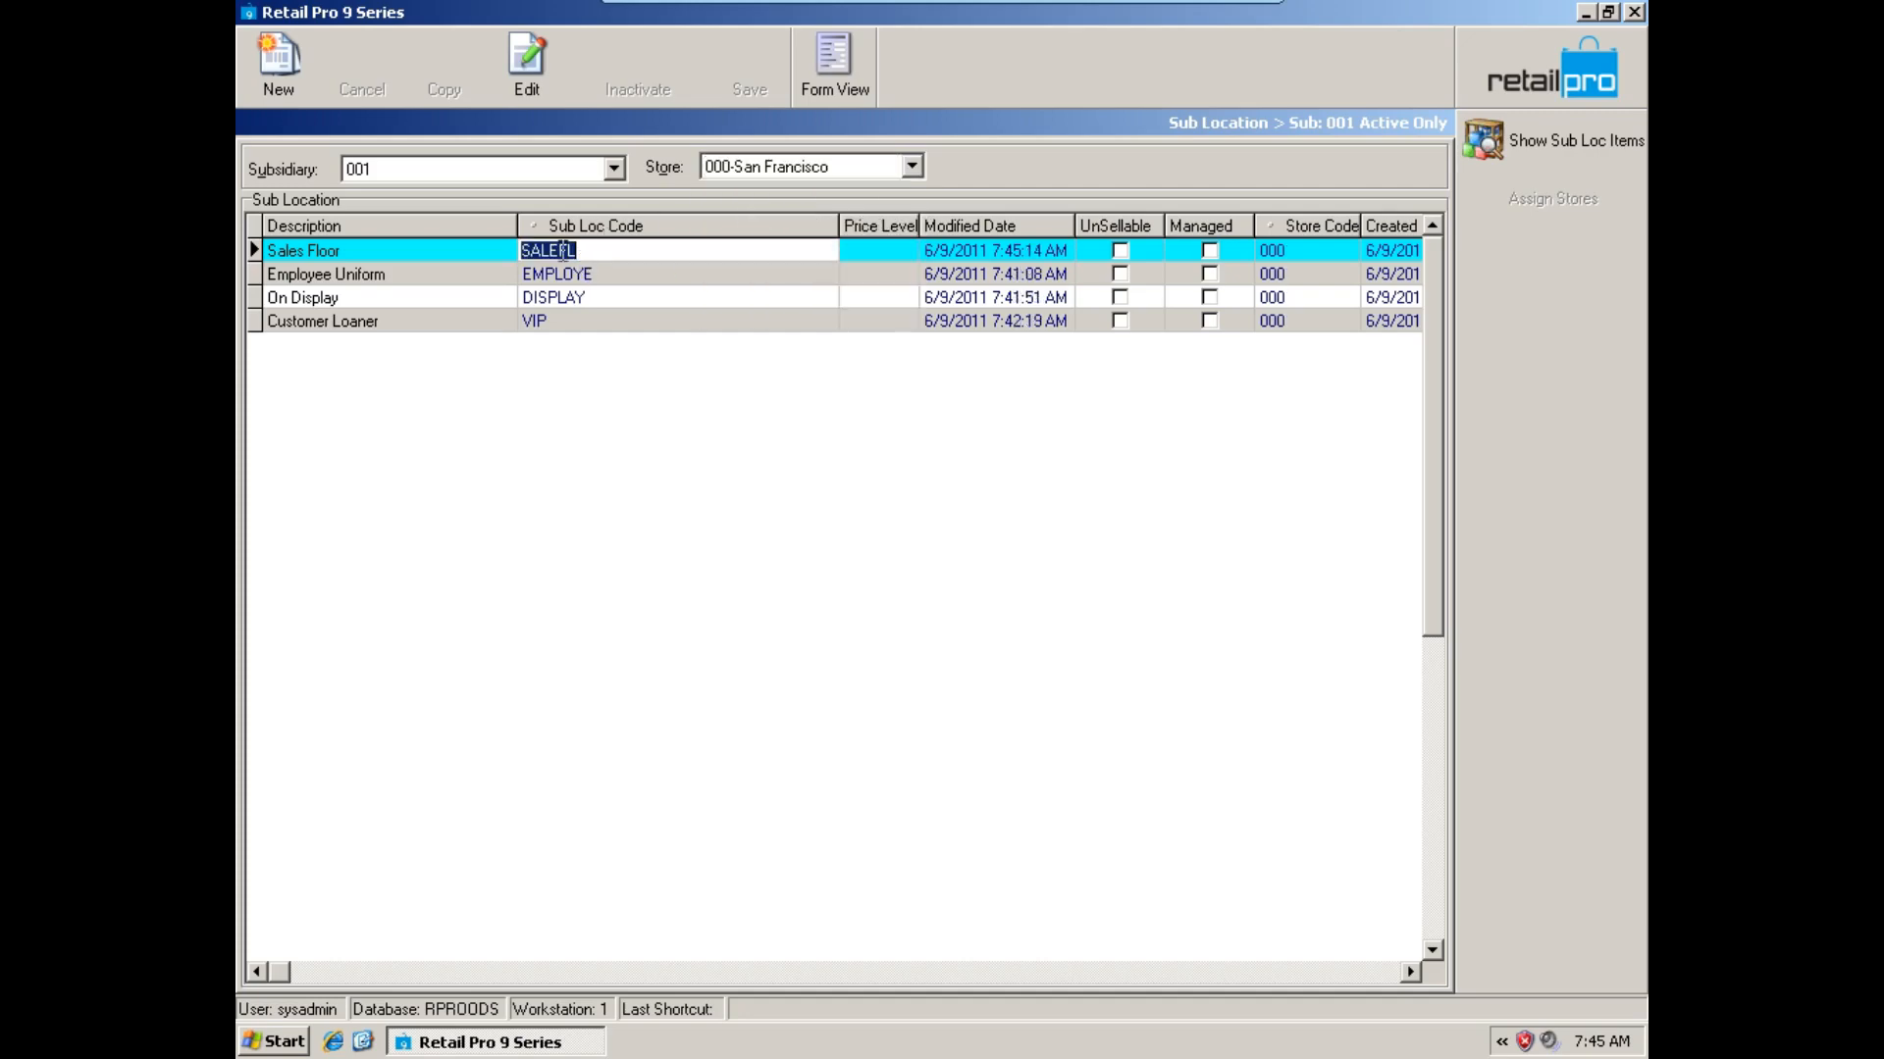
{"action": "double_click", "coordinate": [564, 251]}
{"action": "left_click", "coordinate": [630, 394]}
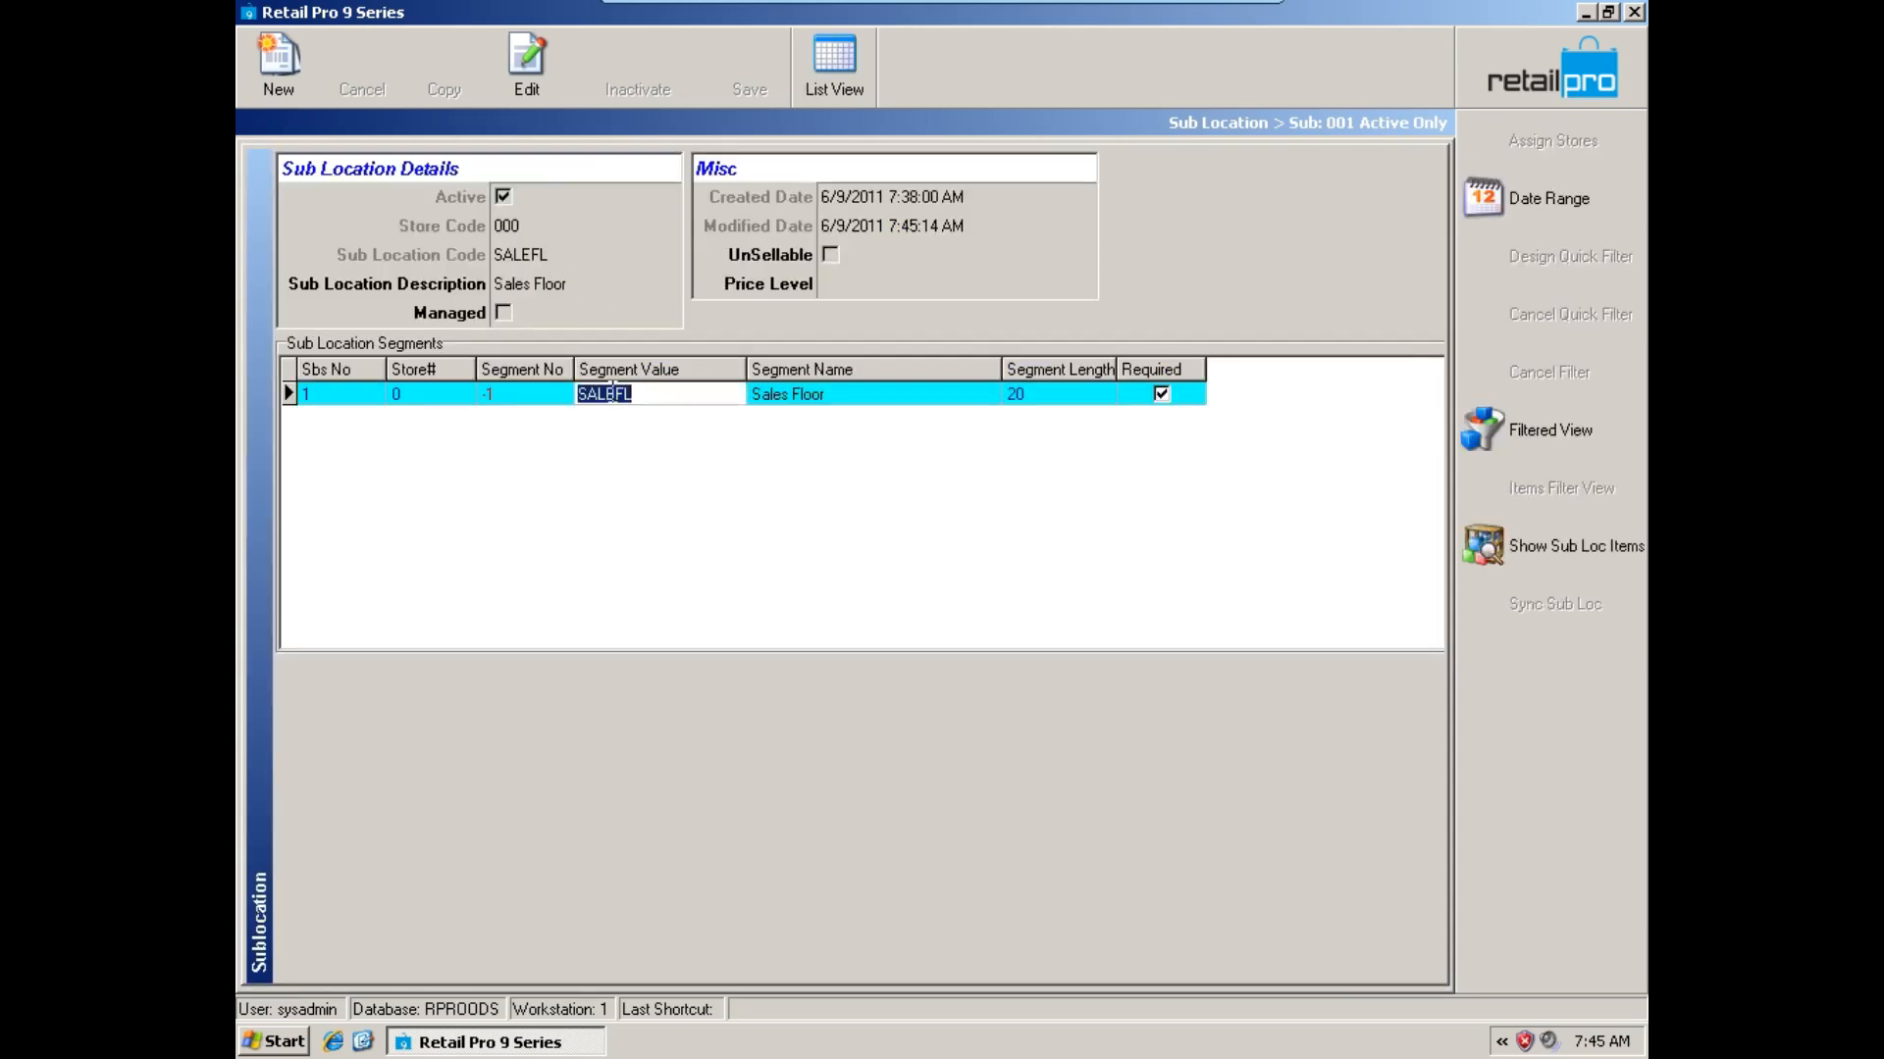
{"action": "left_click", "coordinate": [610, 393]}
{"action": "type", "text": "S"}
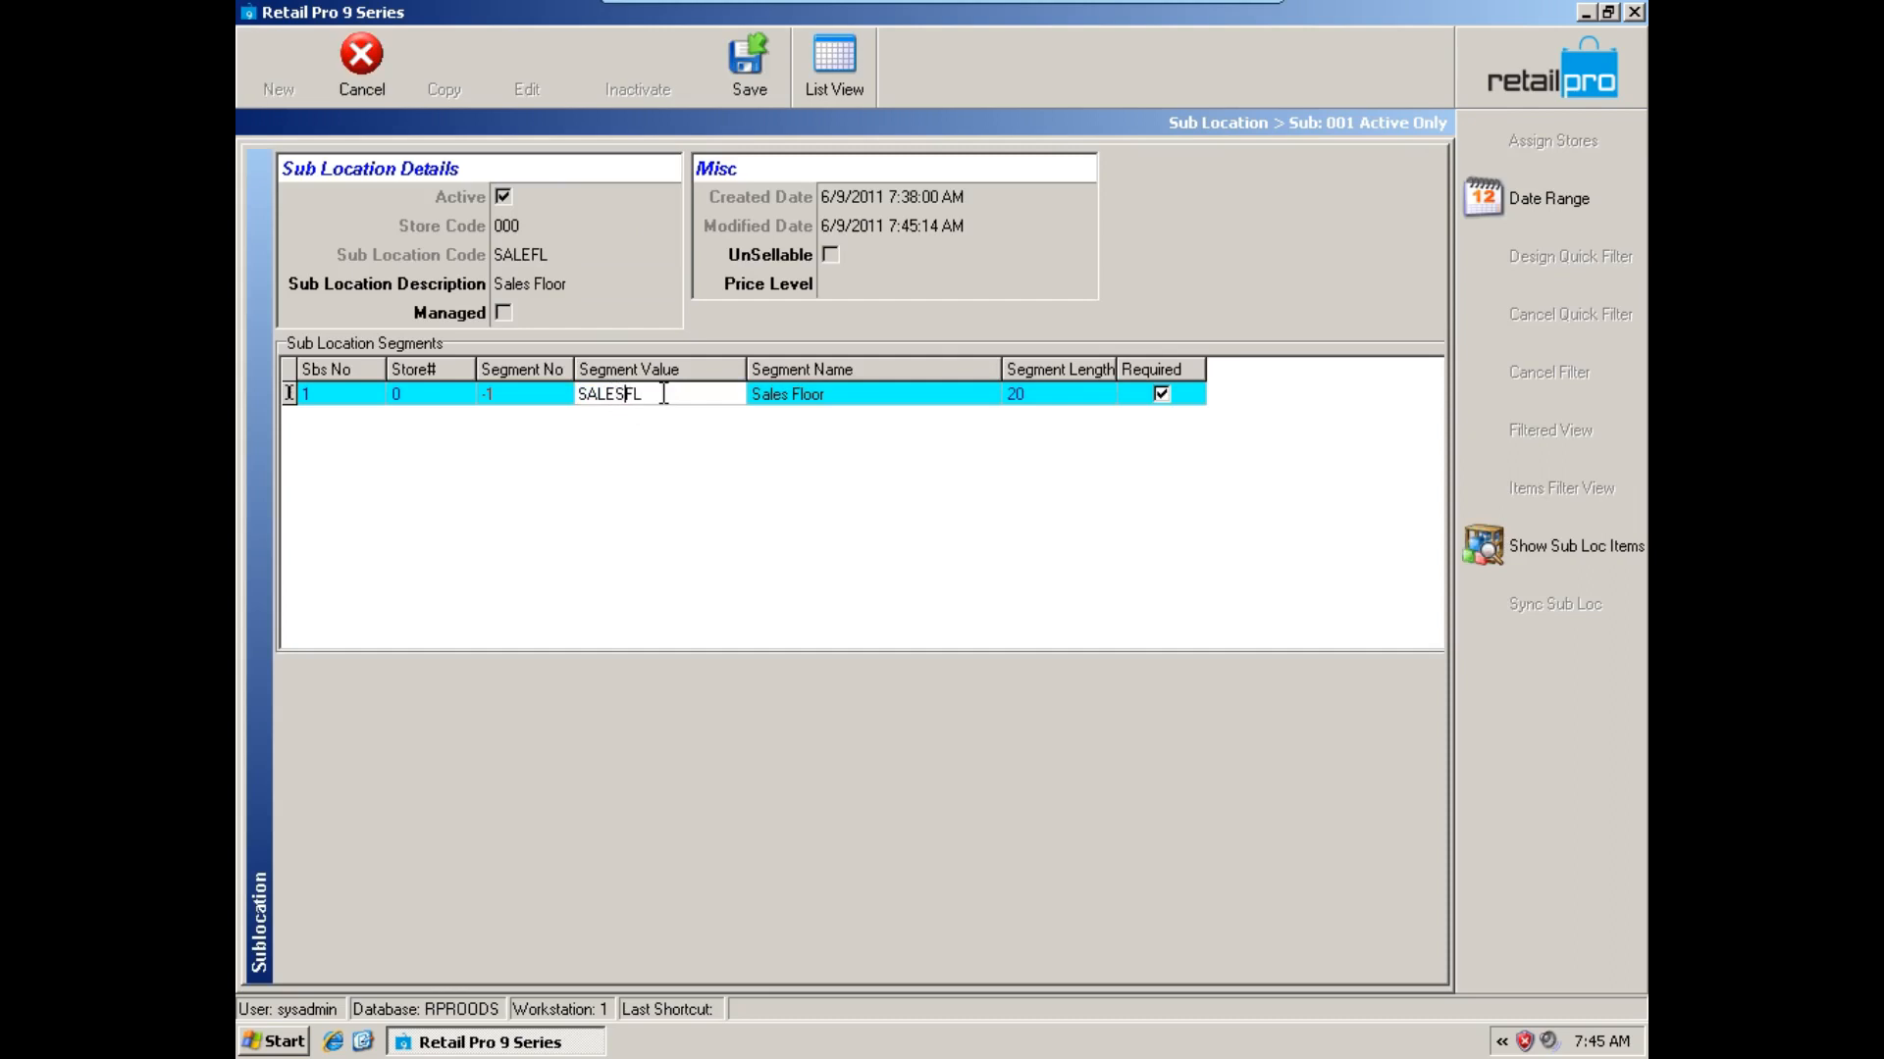
{"action": "left_click", "coordinate": [763, 90]}
{"action": "left_click", "coordinate": [836, 392]}
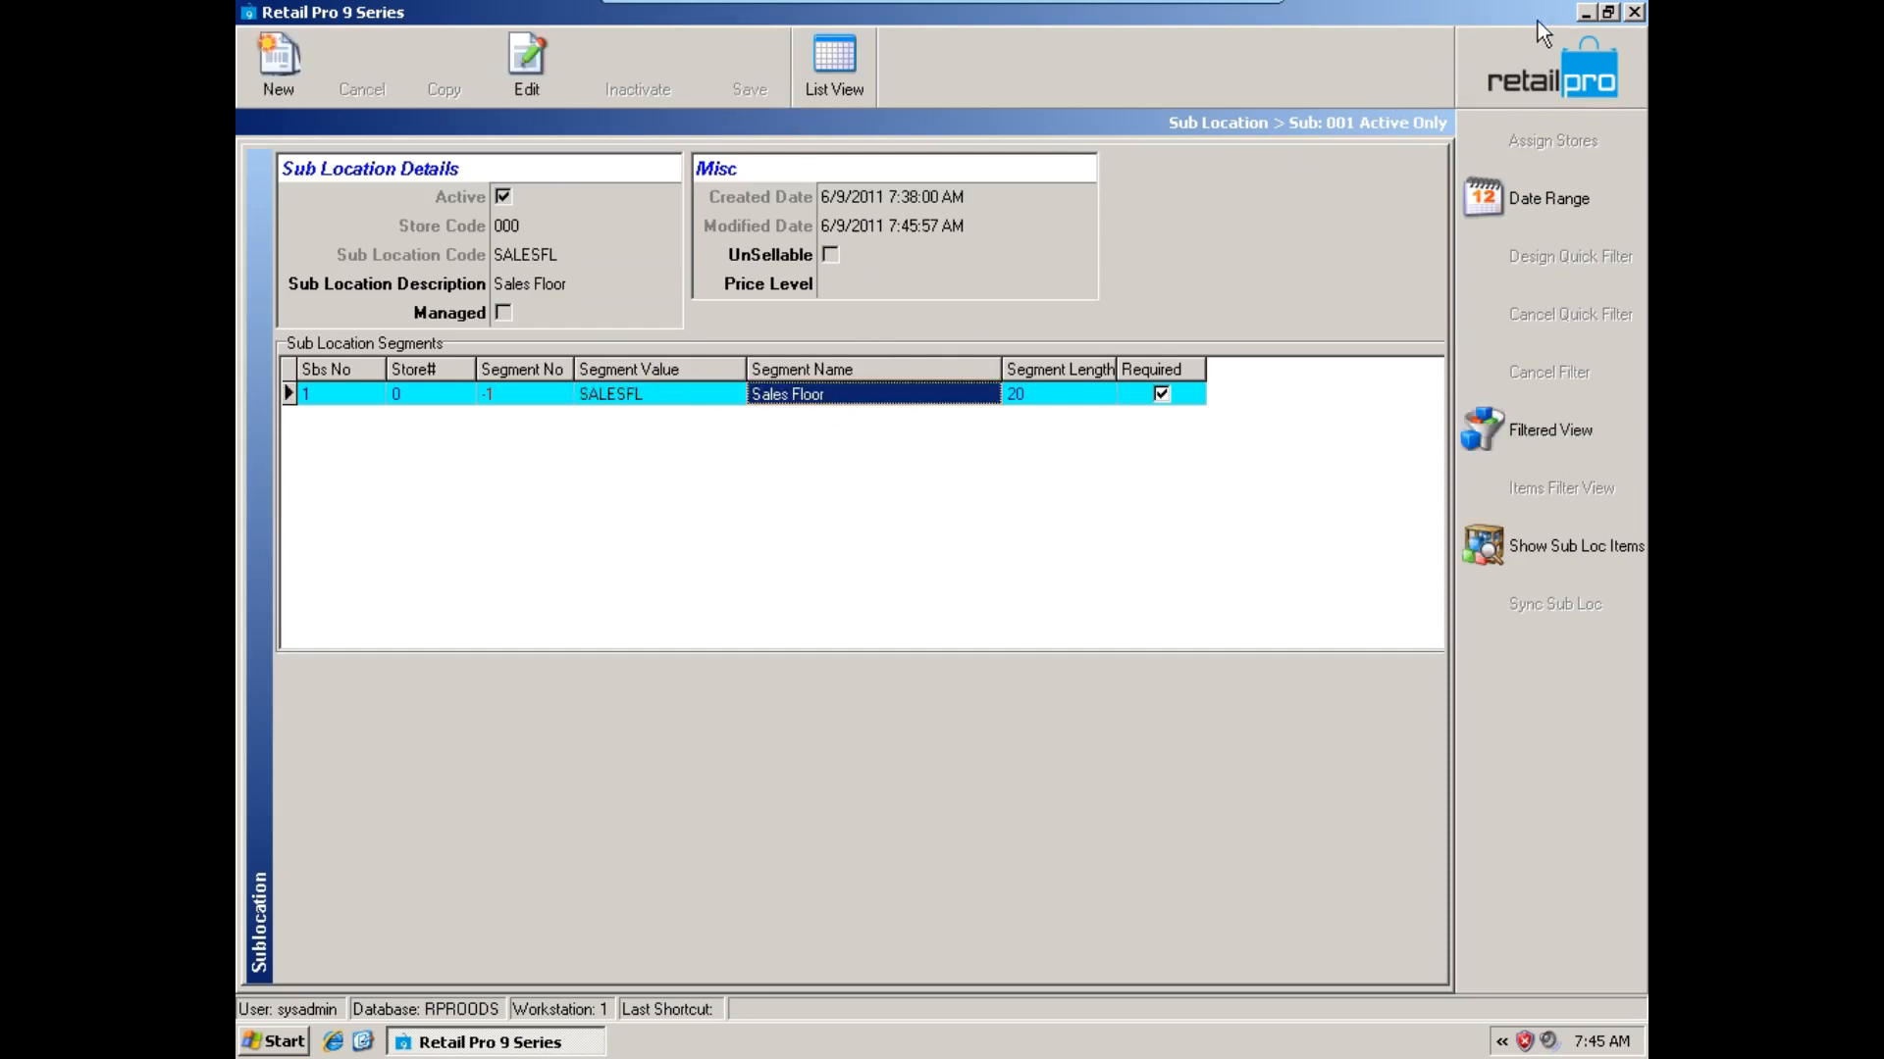
Leave the sub location records and open the merchandise Sub Locations page in the local system preferences.
{"action": "left_click", "coordinate": [1503, 63]}
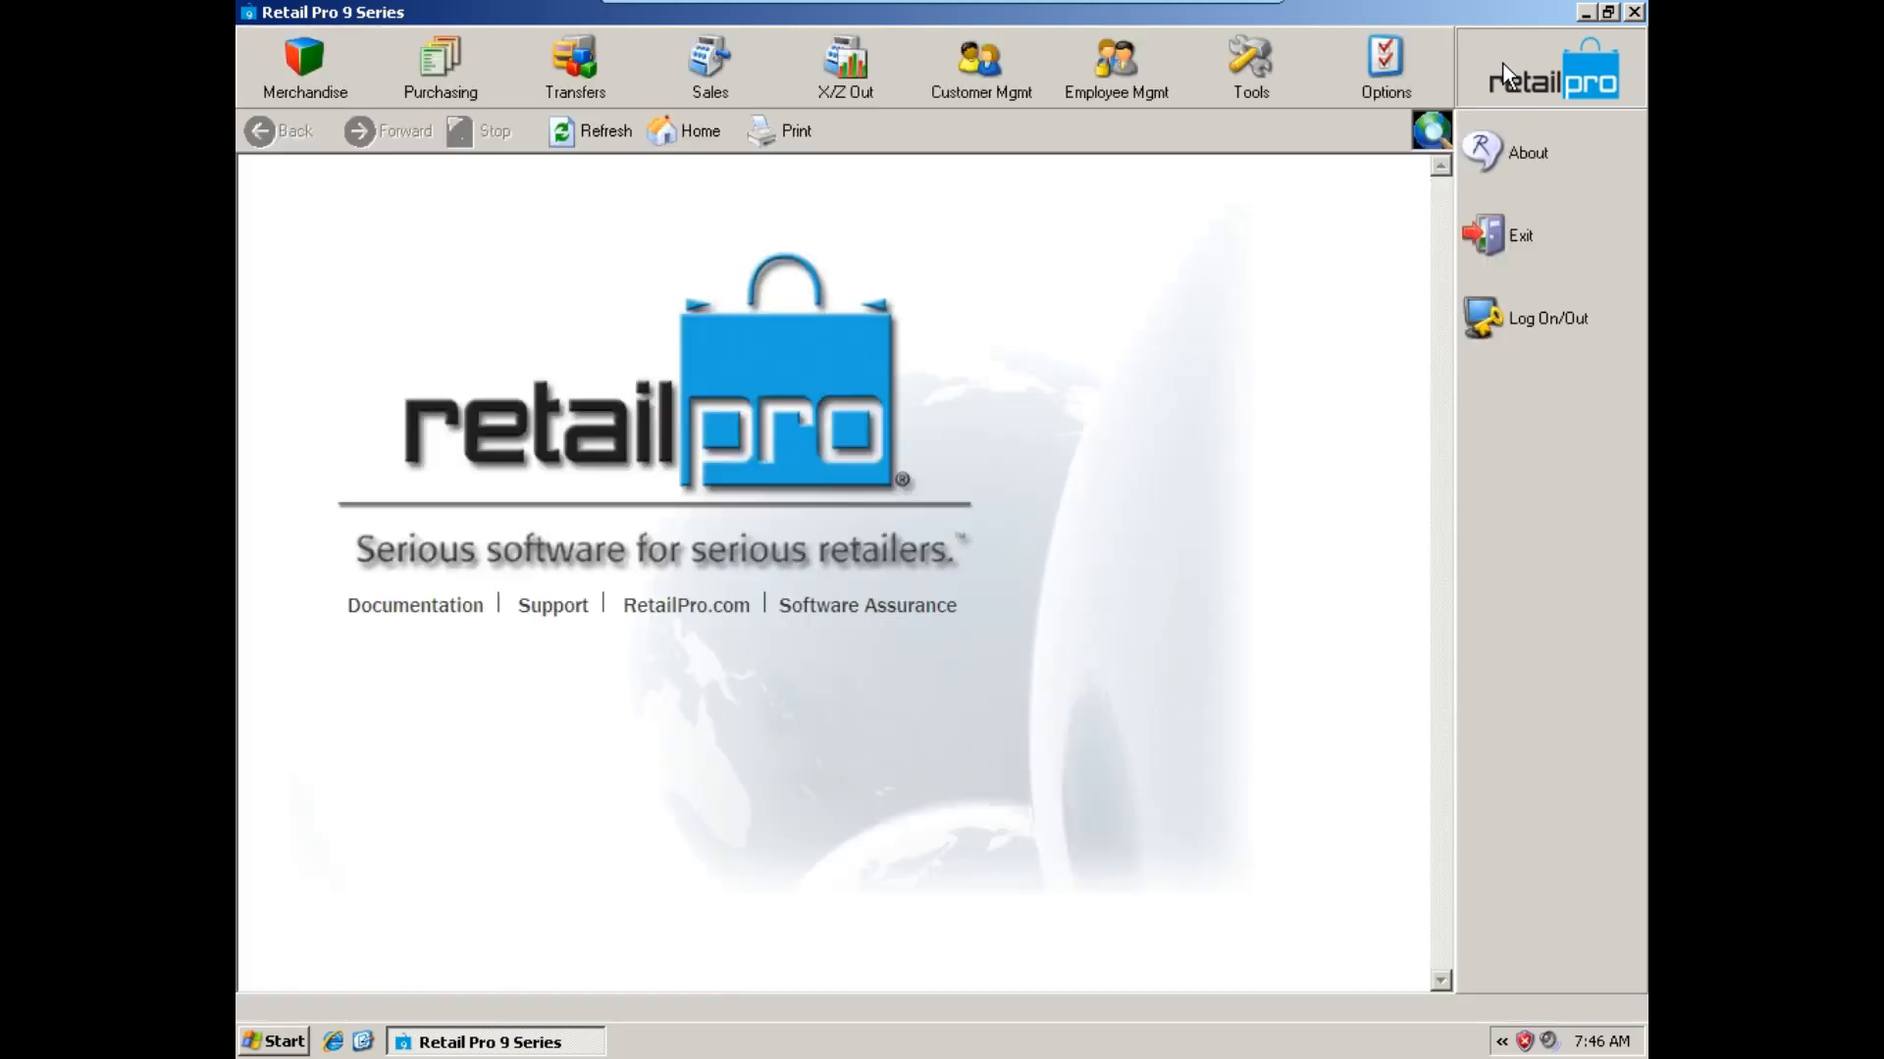
{"action": "left_click", "coordinate": [1385, 96]}
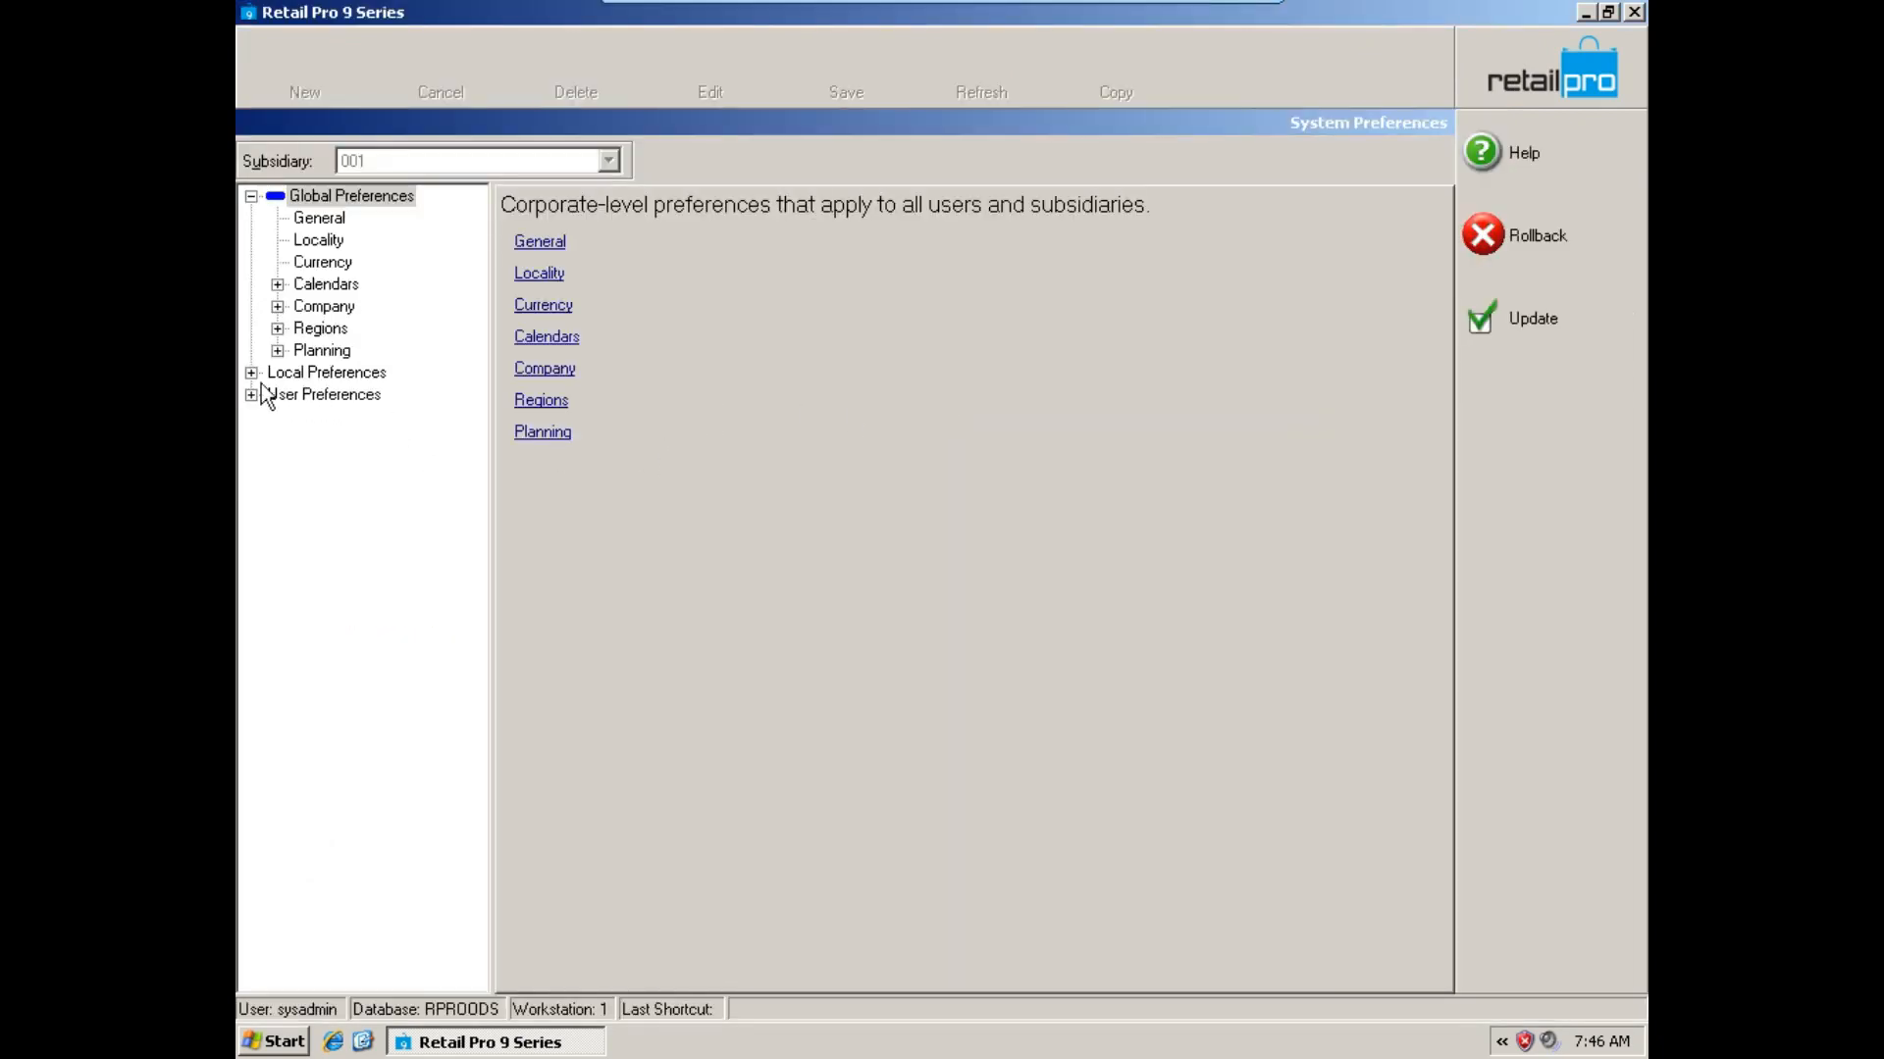
{"action": "left_click", "coordinate": [252, 374]}
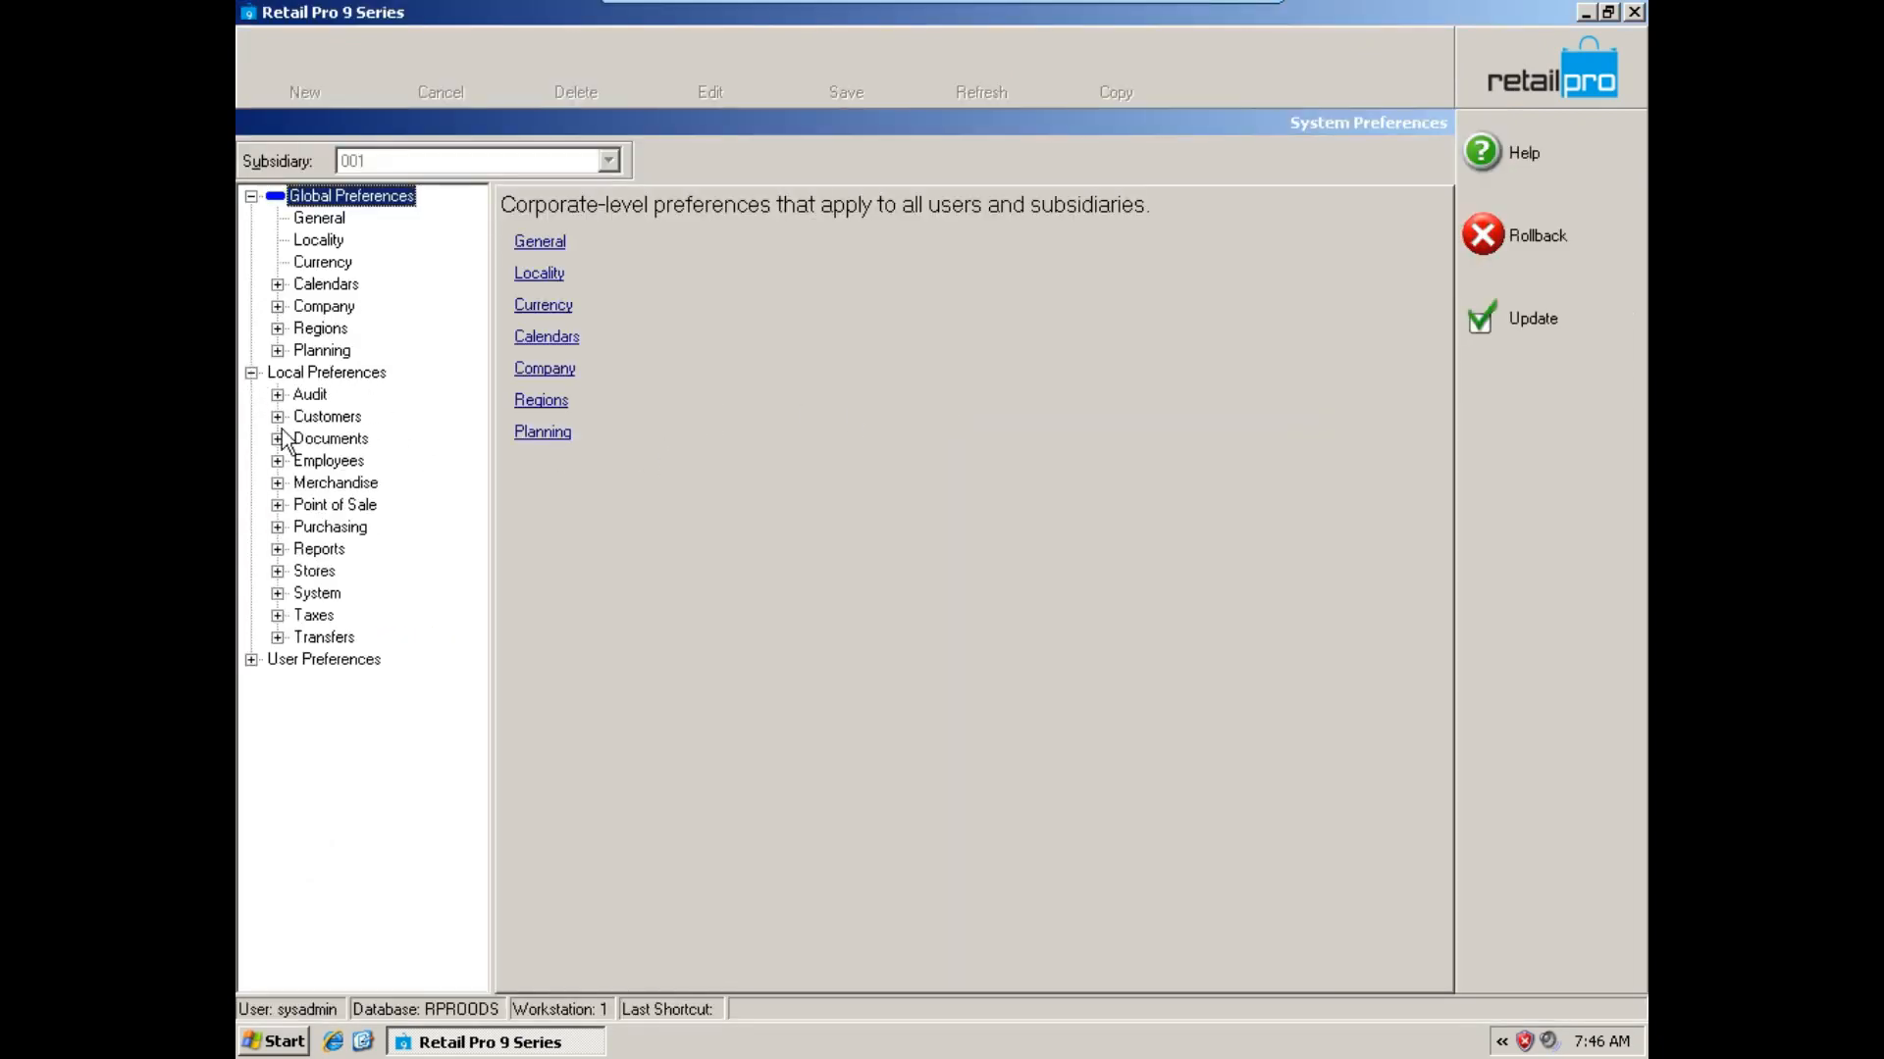
{"action": "left_click", "coordinate": [278, 483]}
{"action": "left_click", "coordinate": [345, 706]}
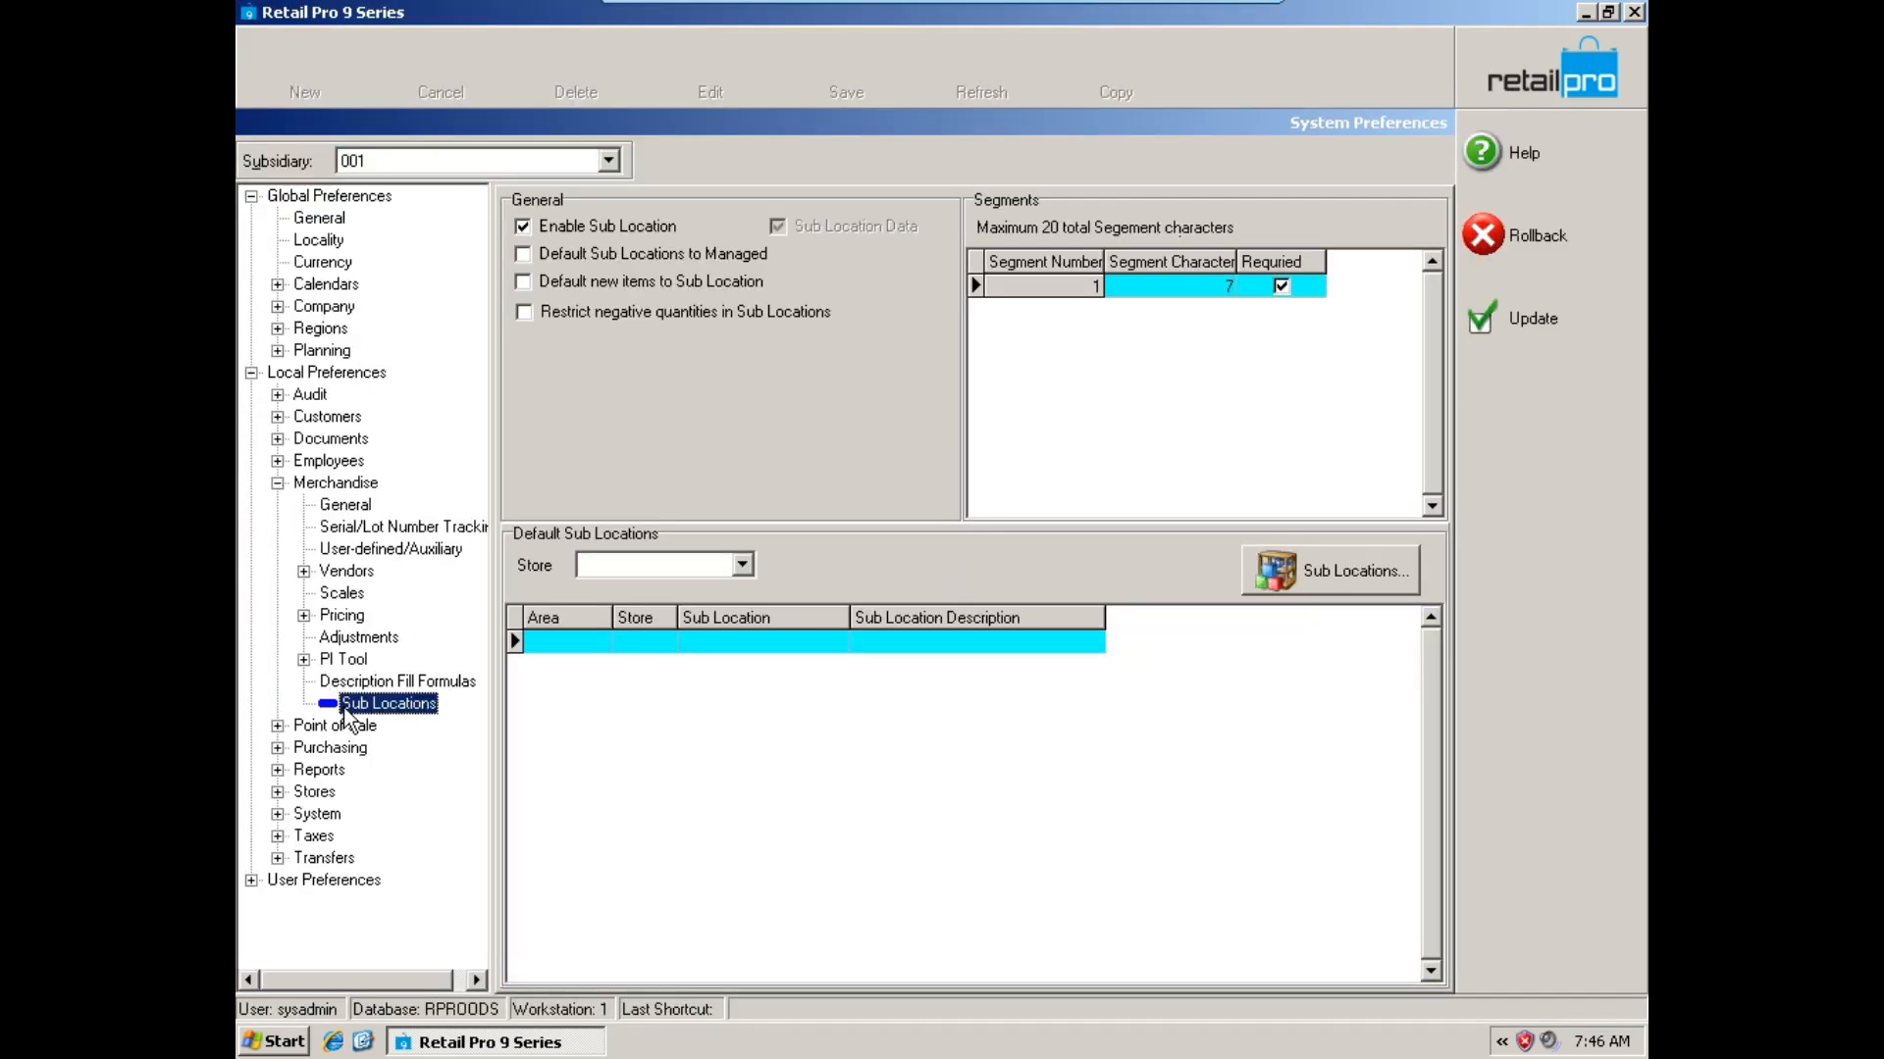
Examine the area, store and sub location fields of the default sub locations and the stores offered for them.
{"action": "left_click", "coordinate": [603, 639]}
{"action": "left_click", "coordinate": [654, 644]}
{"action": "left_click", "coordinate": [648, 644]}
{"action": "left_click", "coordinate": [647, 644]}
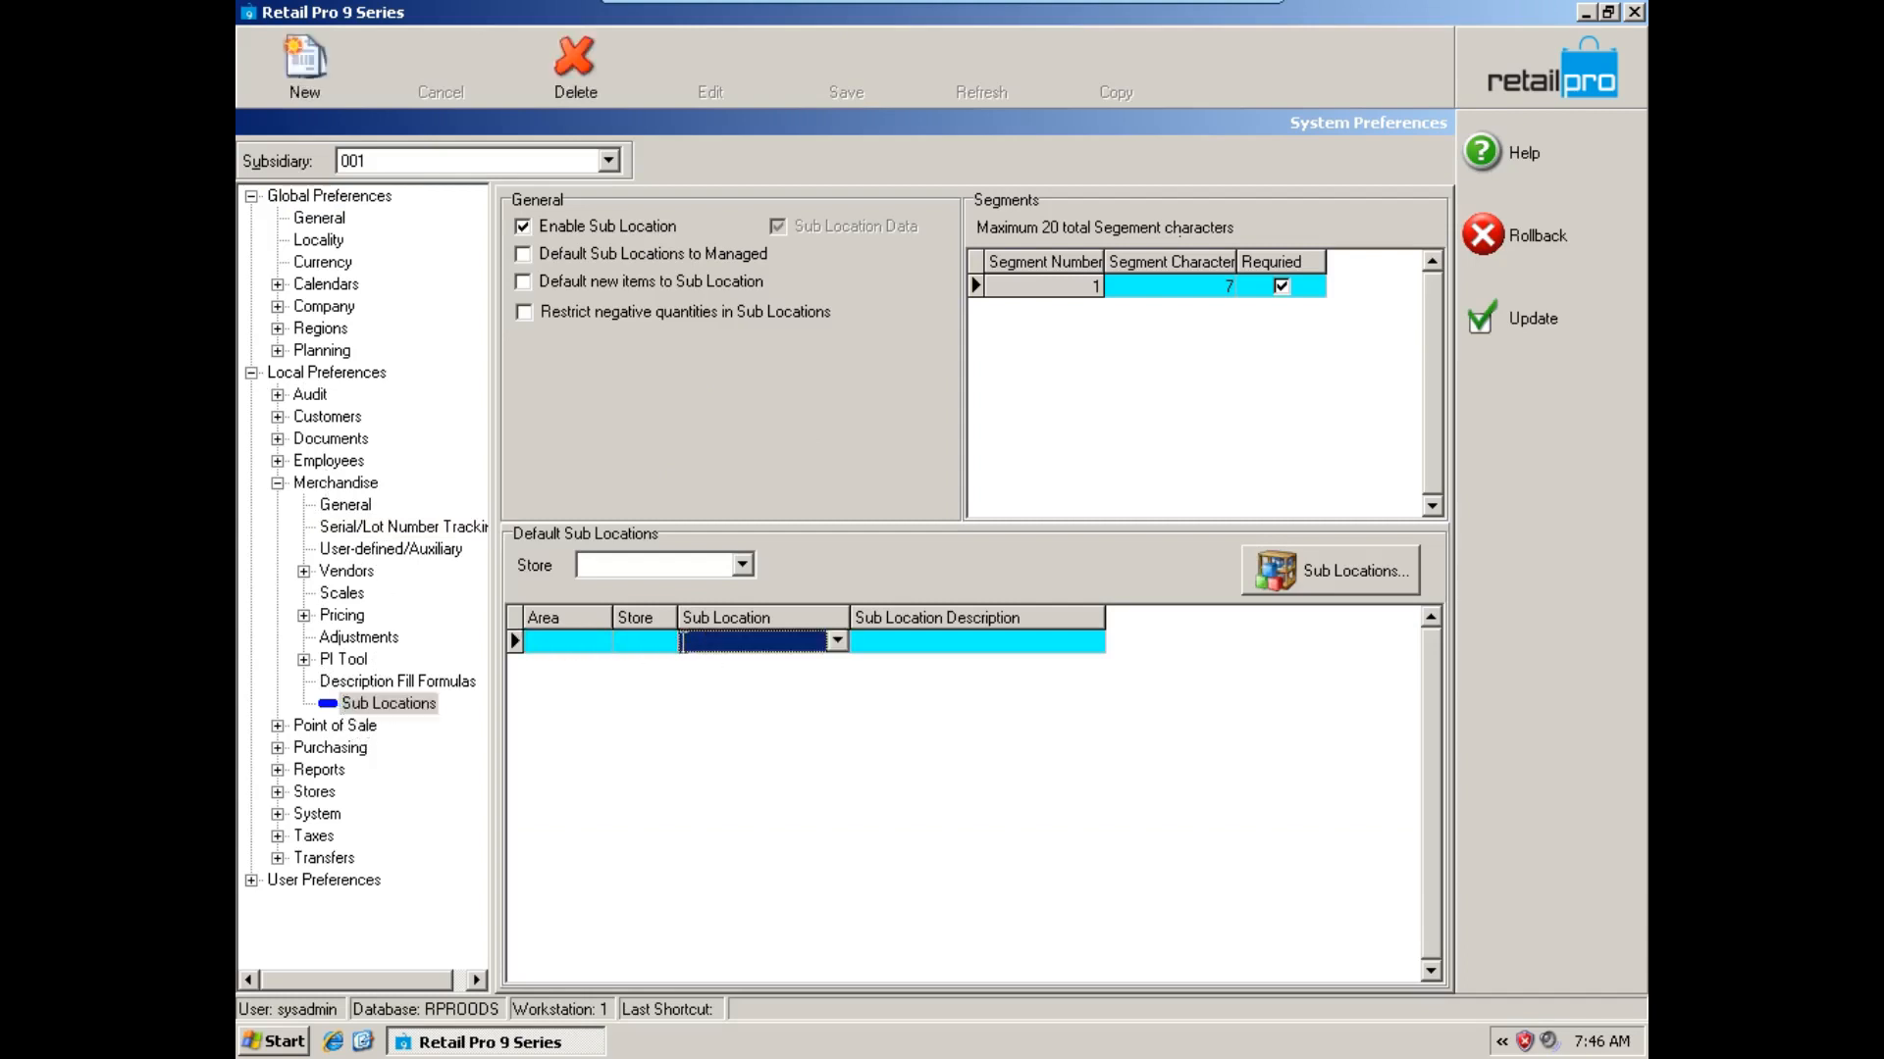
{"action": "left_click", "coordinate": [655, 643]}
{"action": "left_click", "coordinate": [576, 644]}
{"action": "left_click", "coordinate": [633, 643]}
{"action": "left_click", "coordinate": [763, 646]}
{"action": "left_click", "coordinate": [744, 571]}
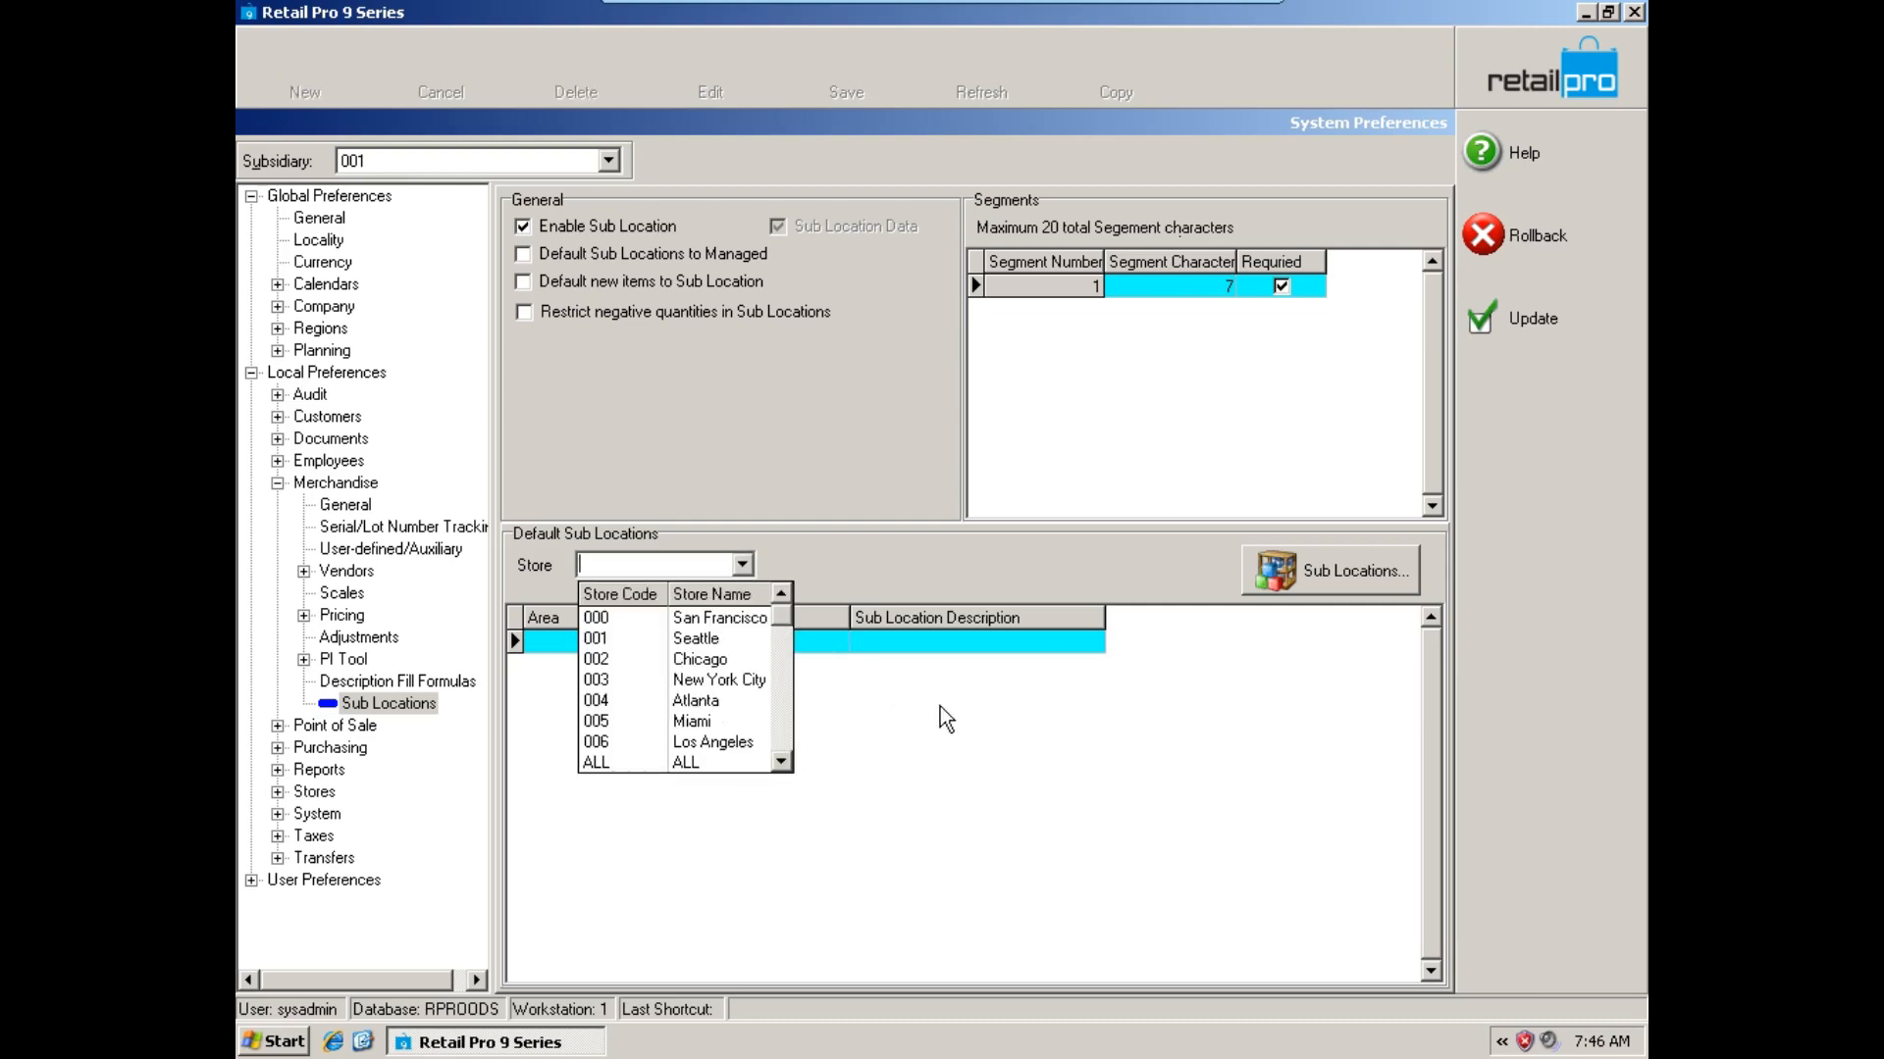
{"action": "left_click", "coordinate": [969, 718]}
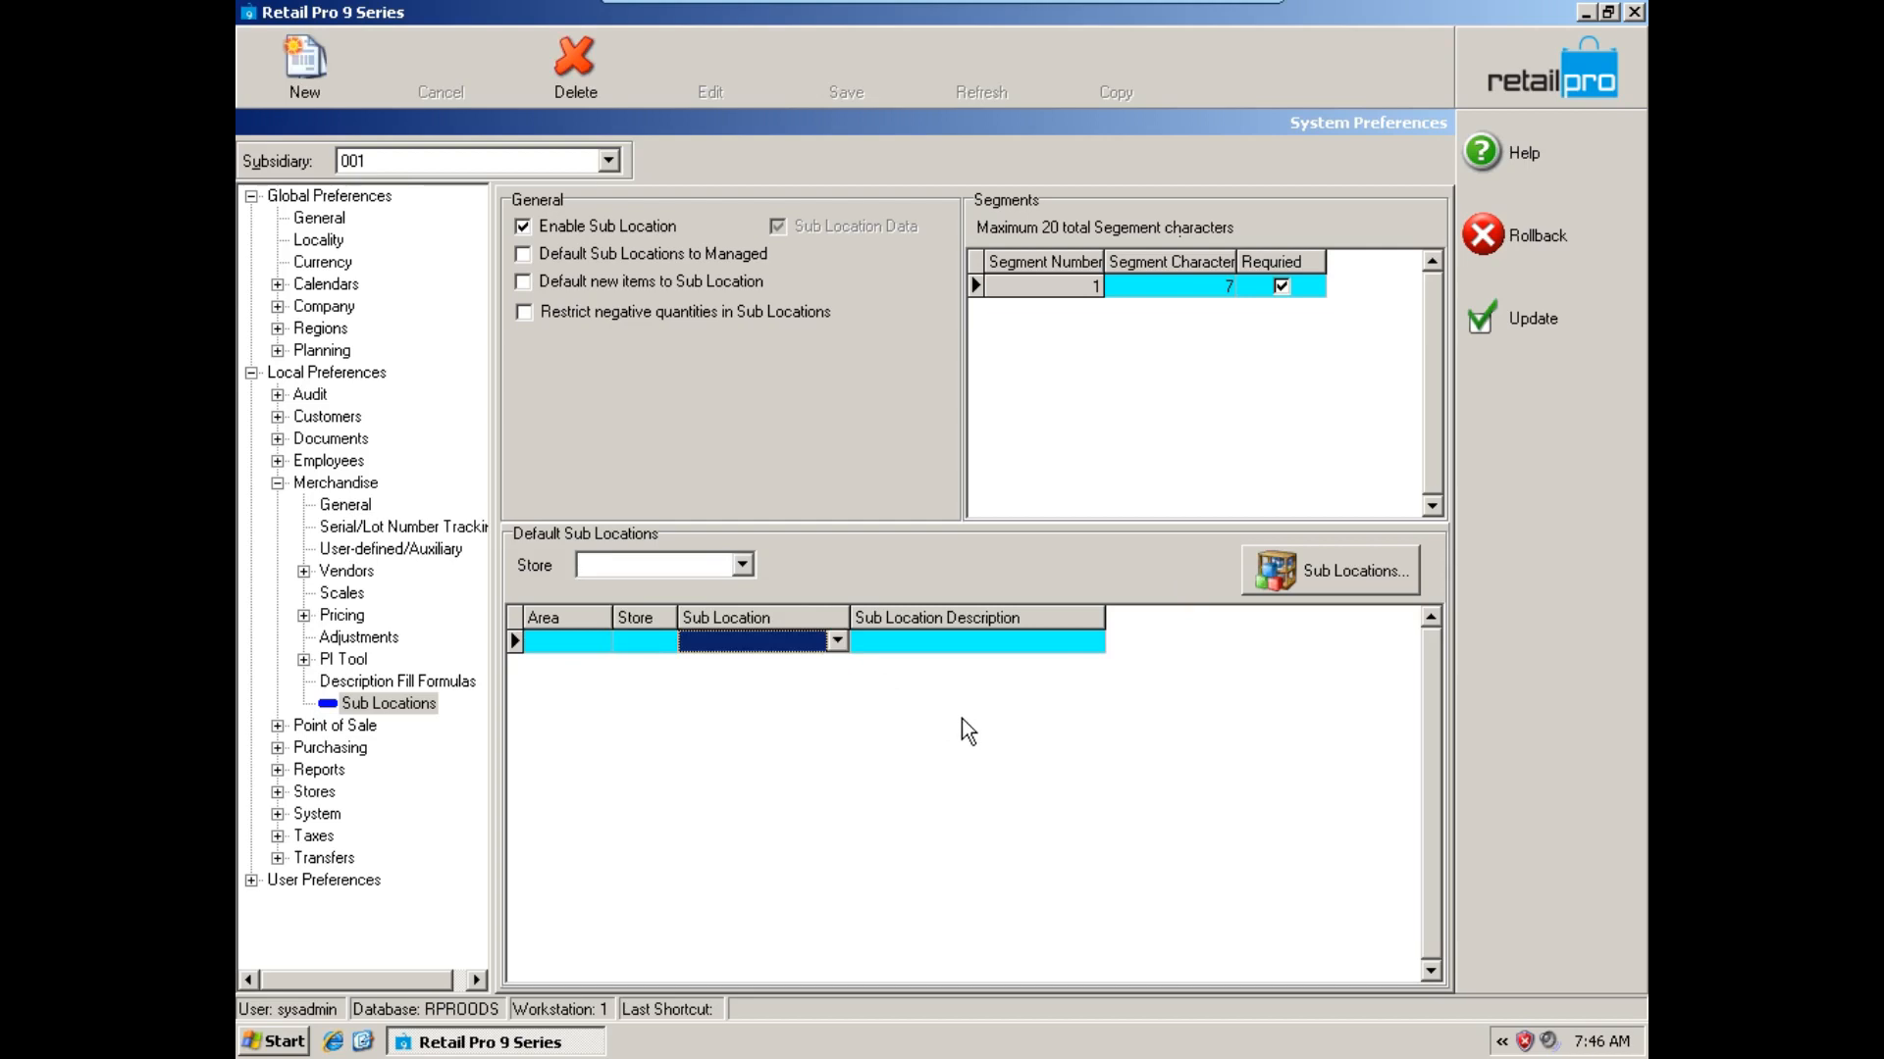
Check the Default Stores document preferences and return to the Sub Locations preferences.
{"action": "left_click", "coordinate": [278, 439]}
{"action": "left_click", "coordinate": [334, 439]}
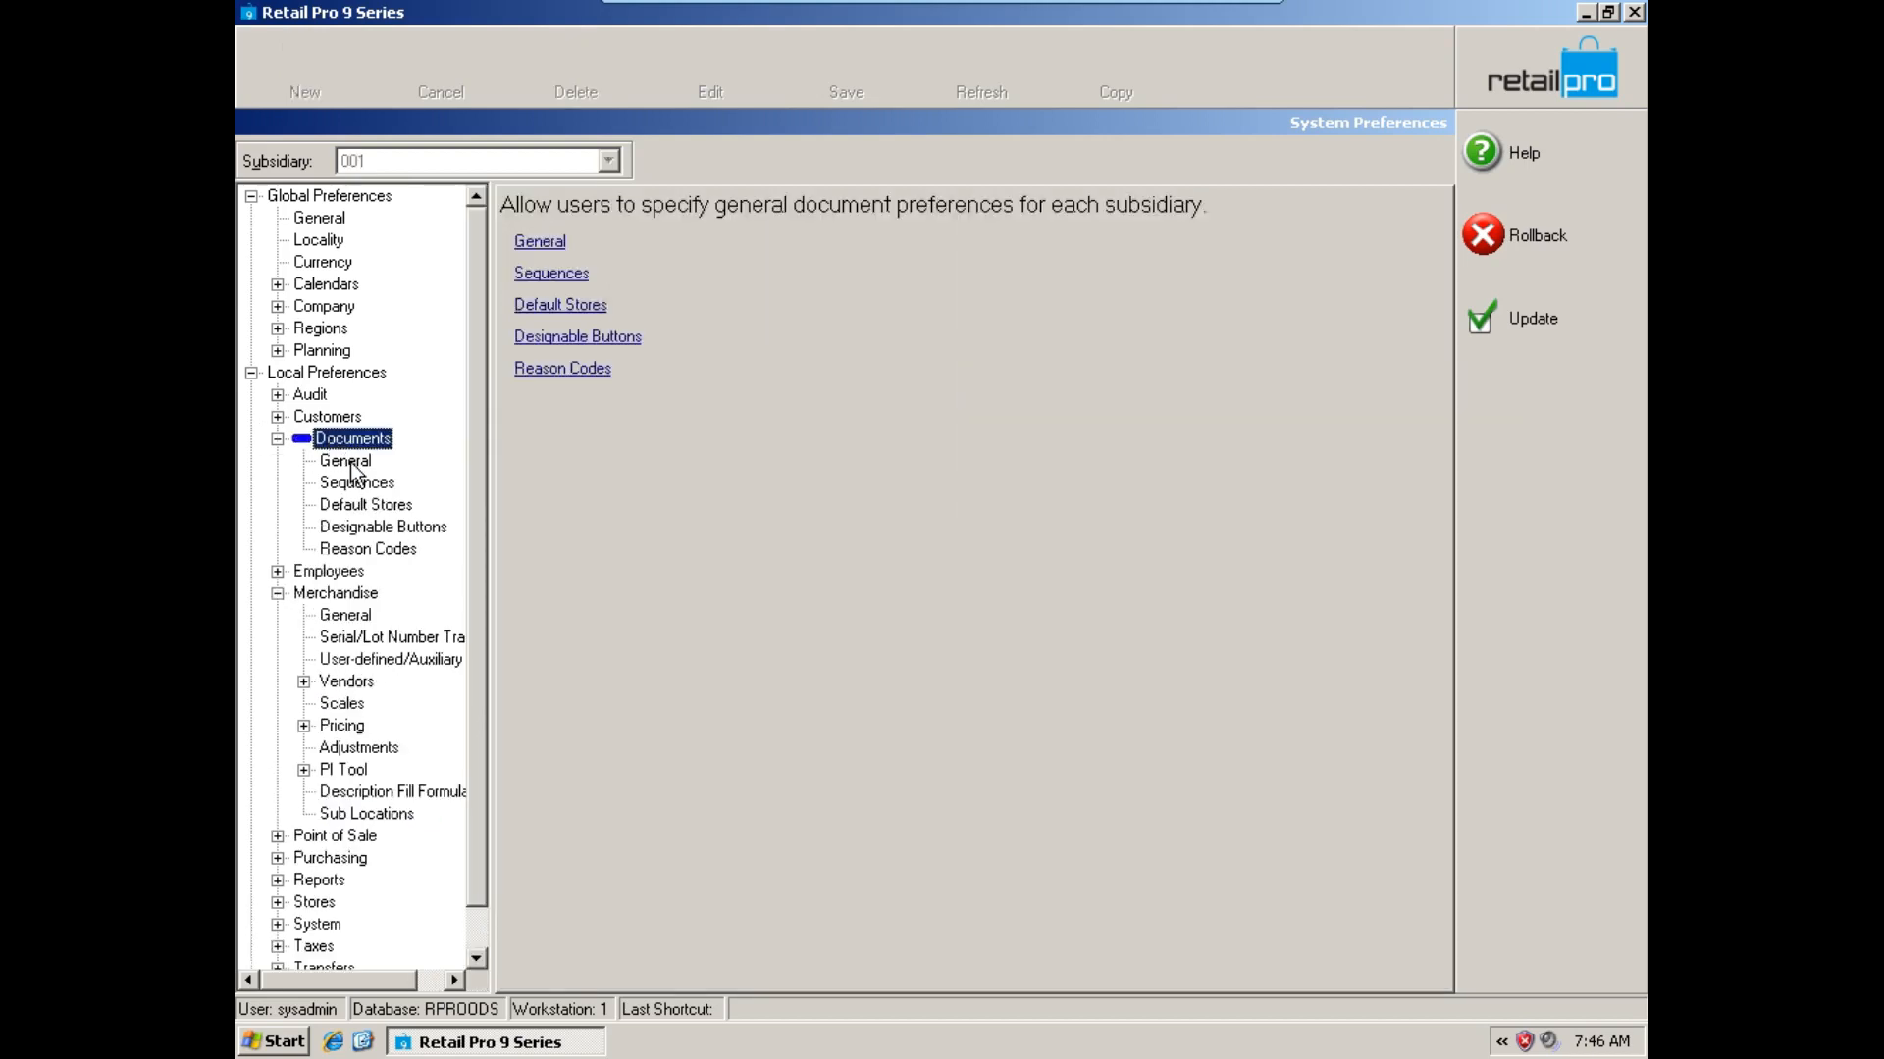
{"action": "left_click", "coordinate": [378, 504]}
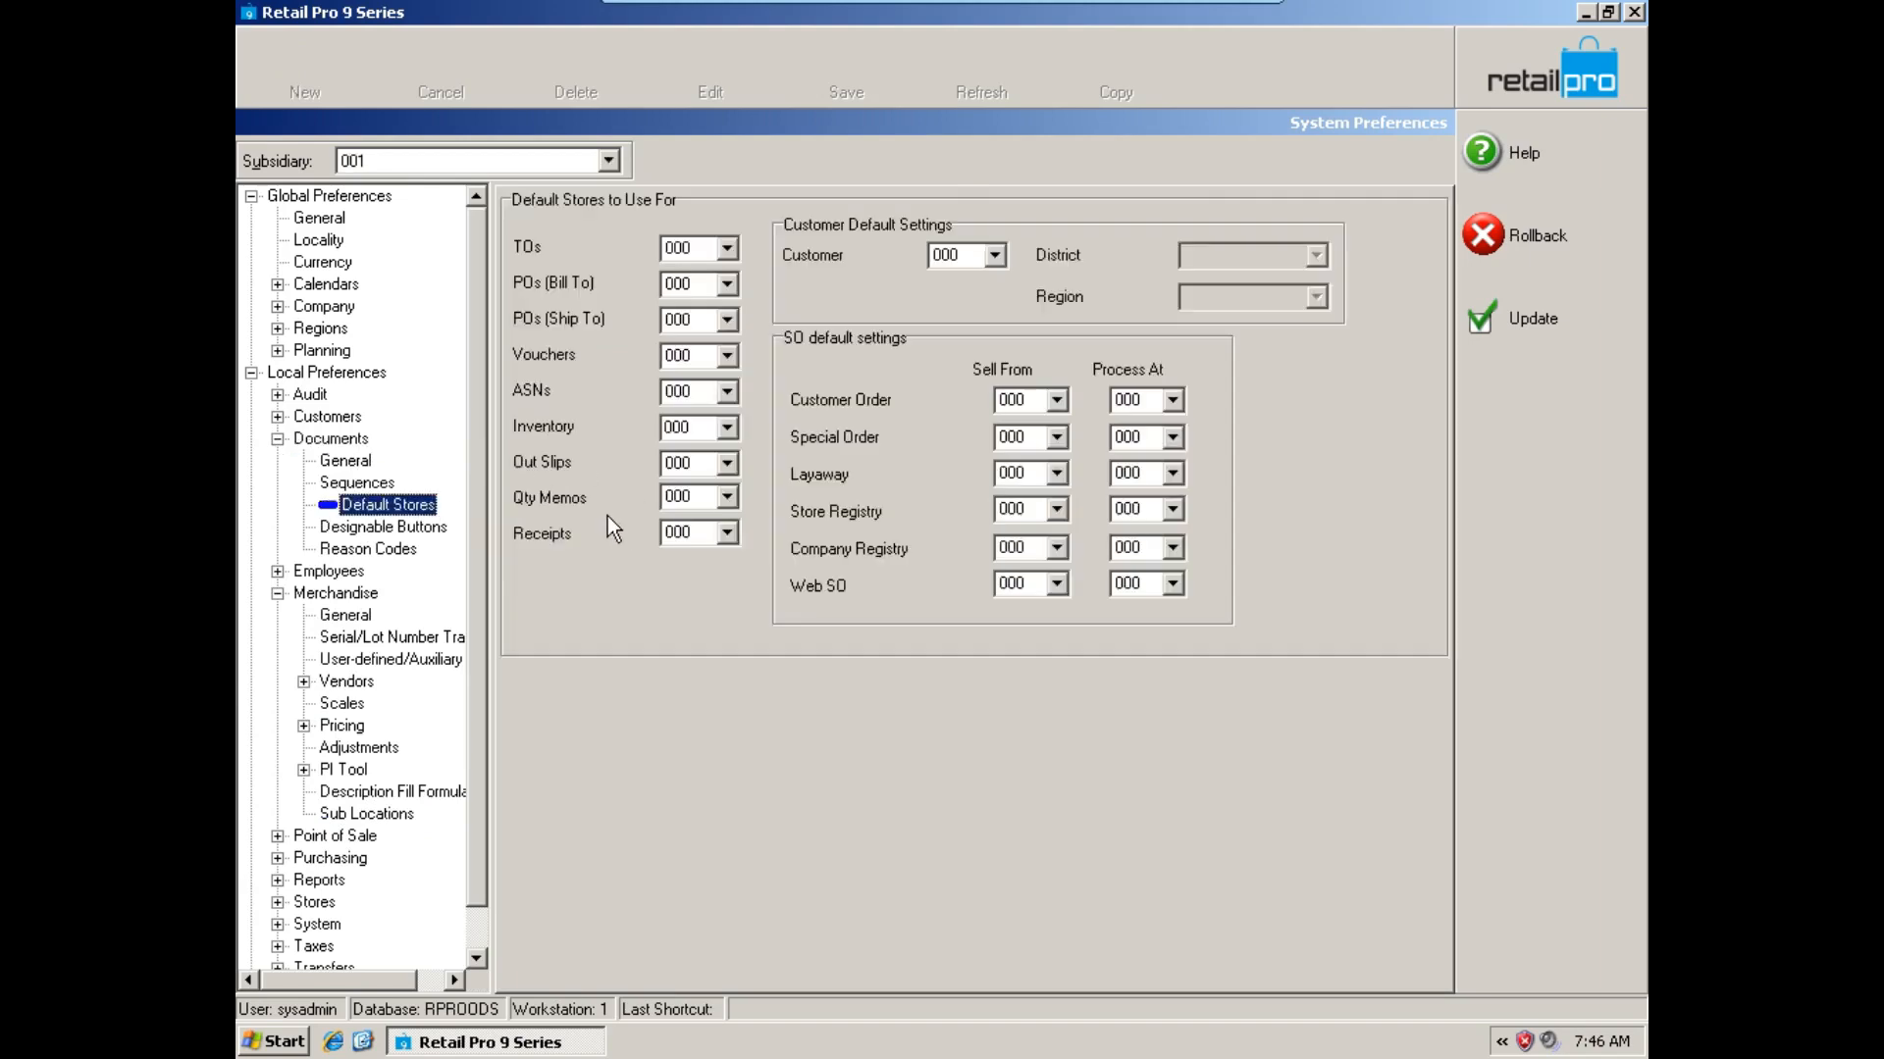
{"action": "left_click", "coordinate": [278, 439]}
{"action": "left_click", "coordinate": [378, 703]}
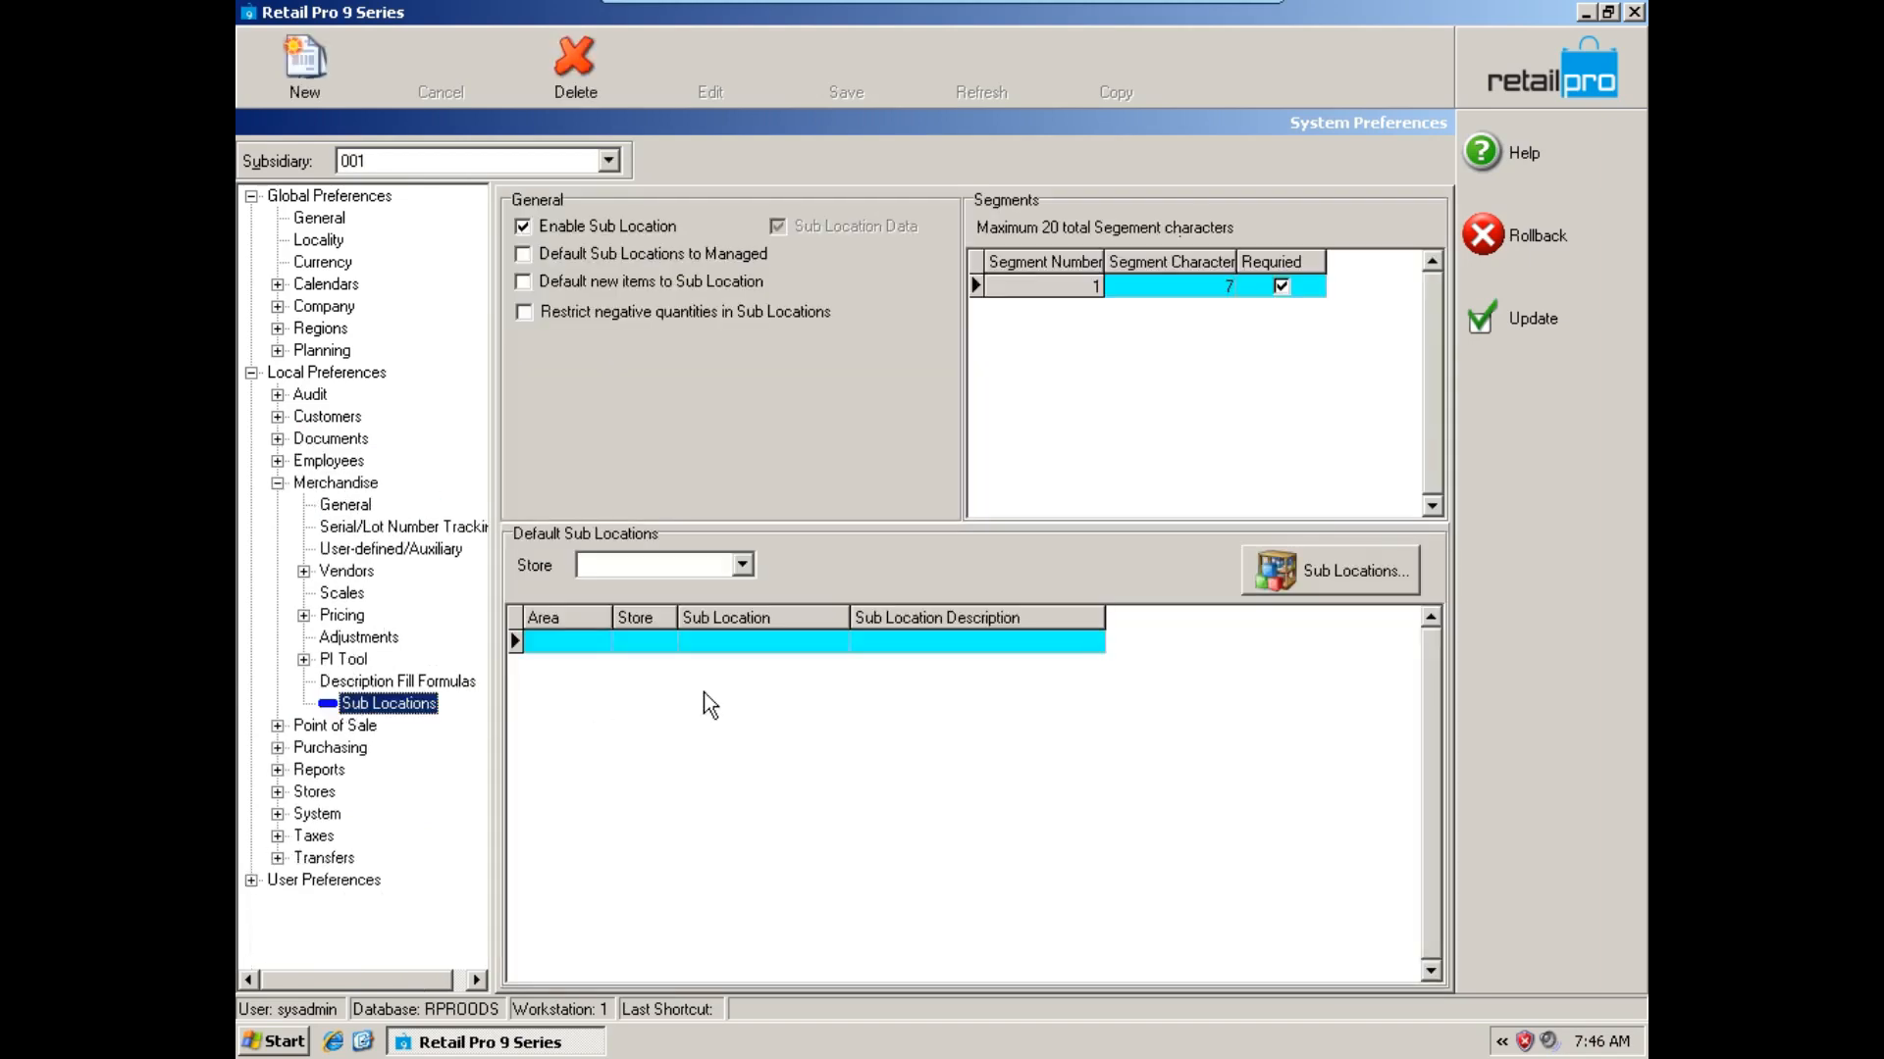
Start a default sub location entry for store 000 with area Receipt and look through its sub location choices.
{"action": "left_click", "coordinate": [743, 567]}
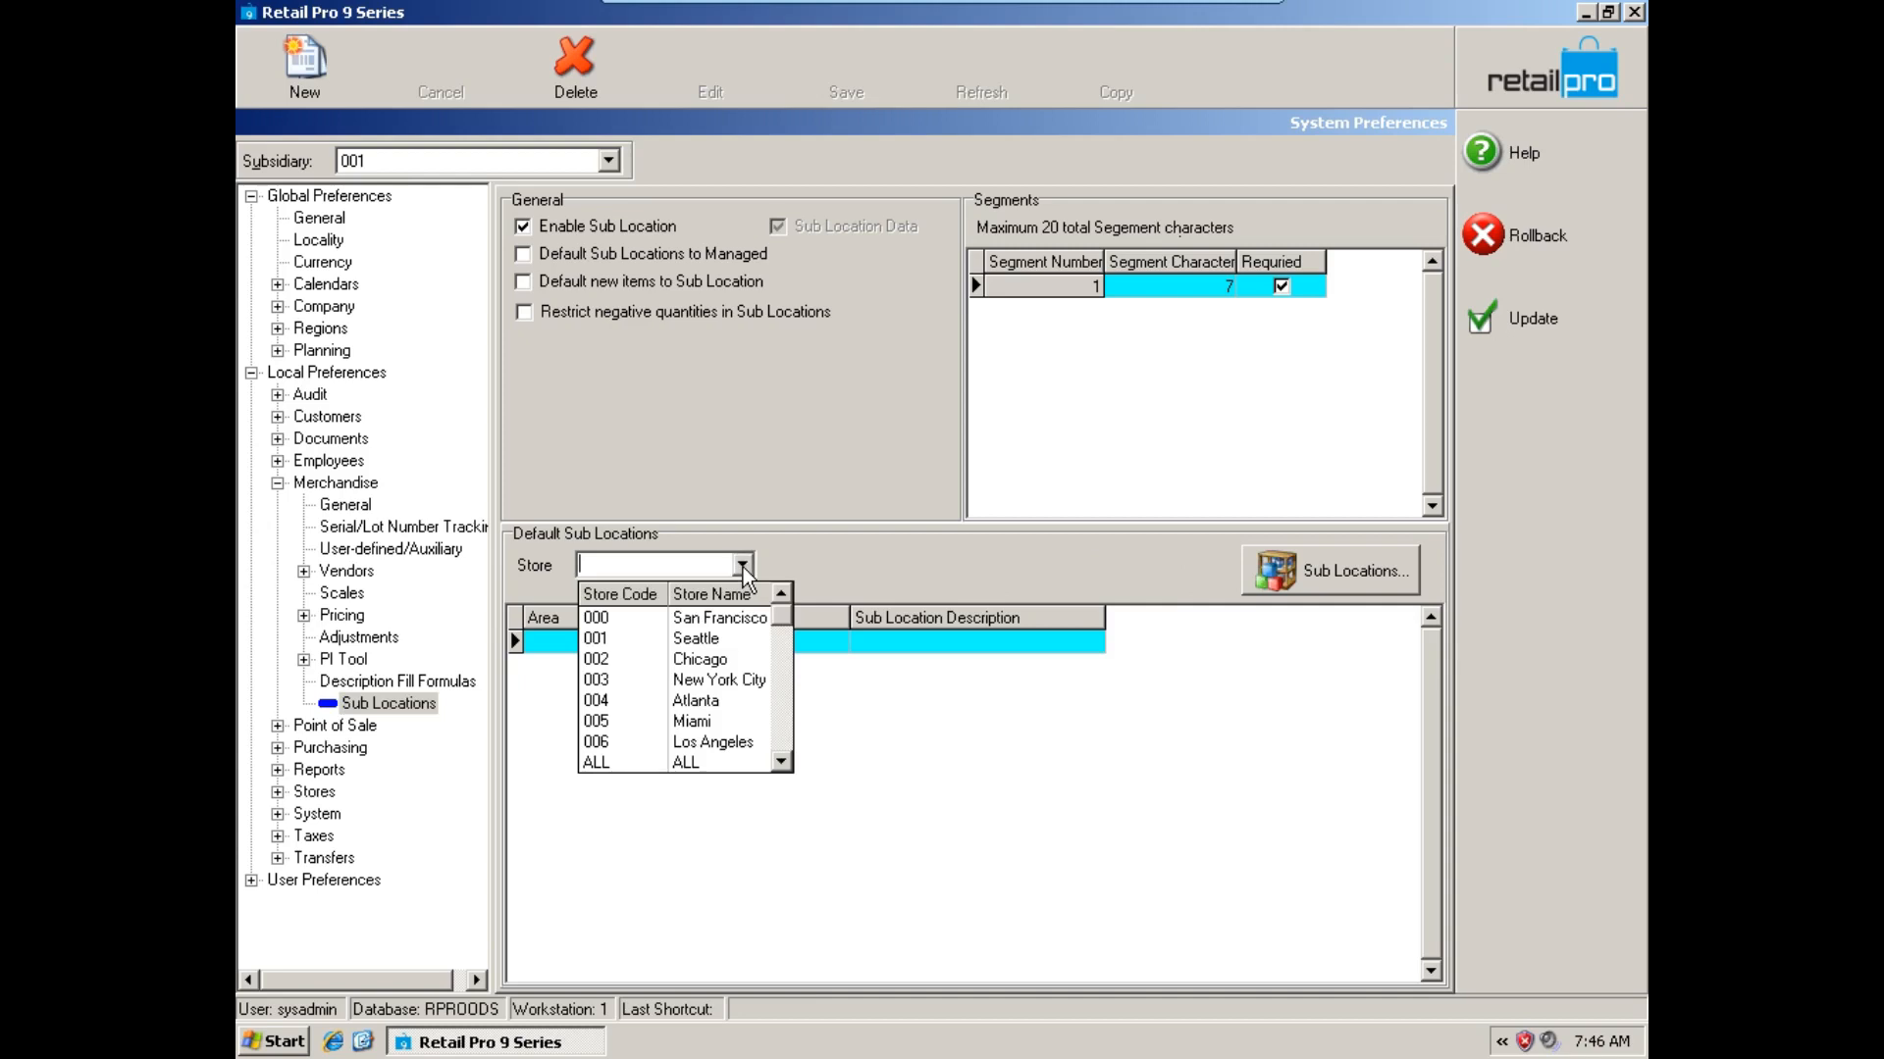
{"action": "left_click", "coordinate": [726, 617]}
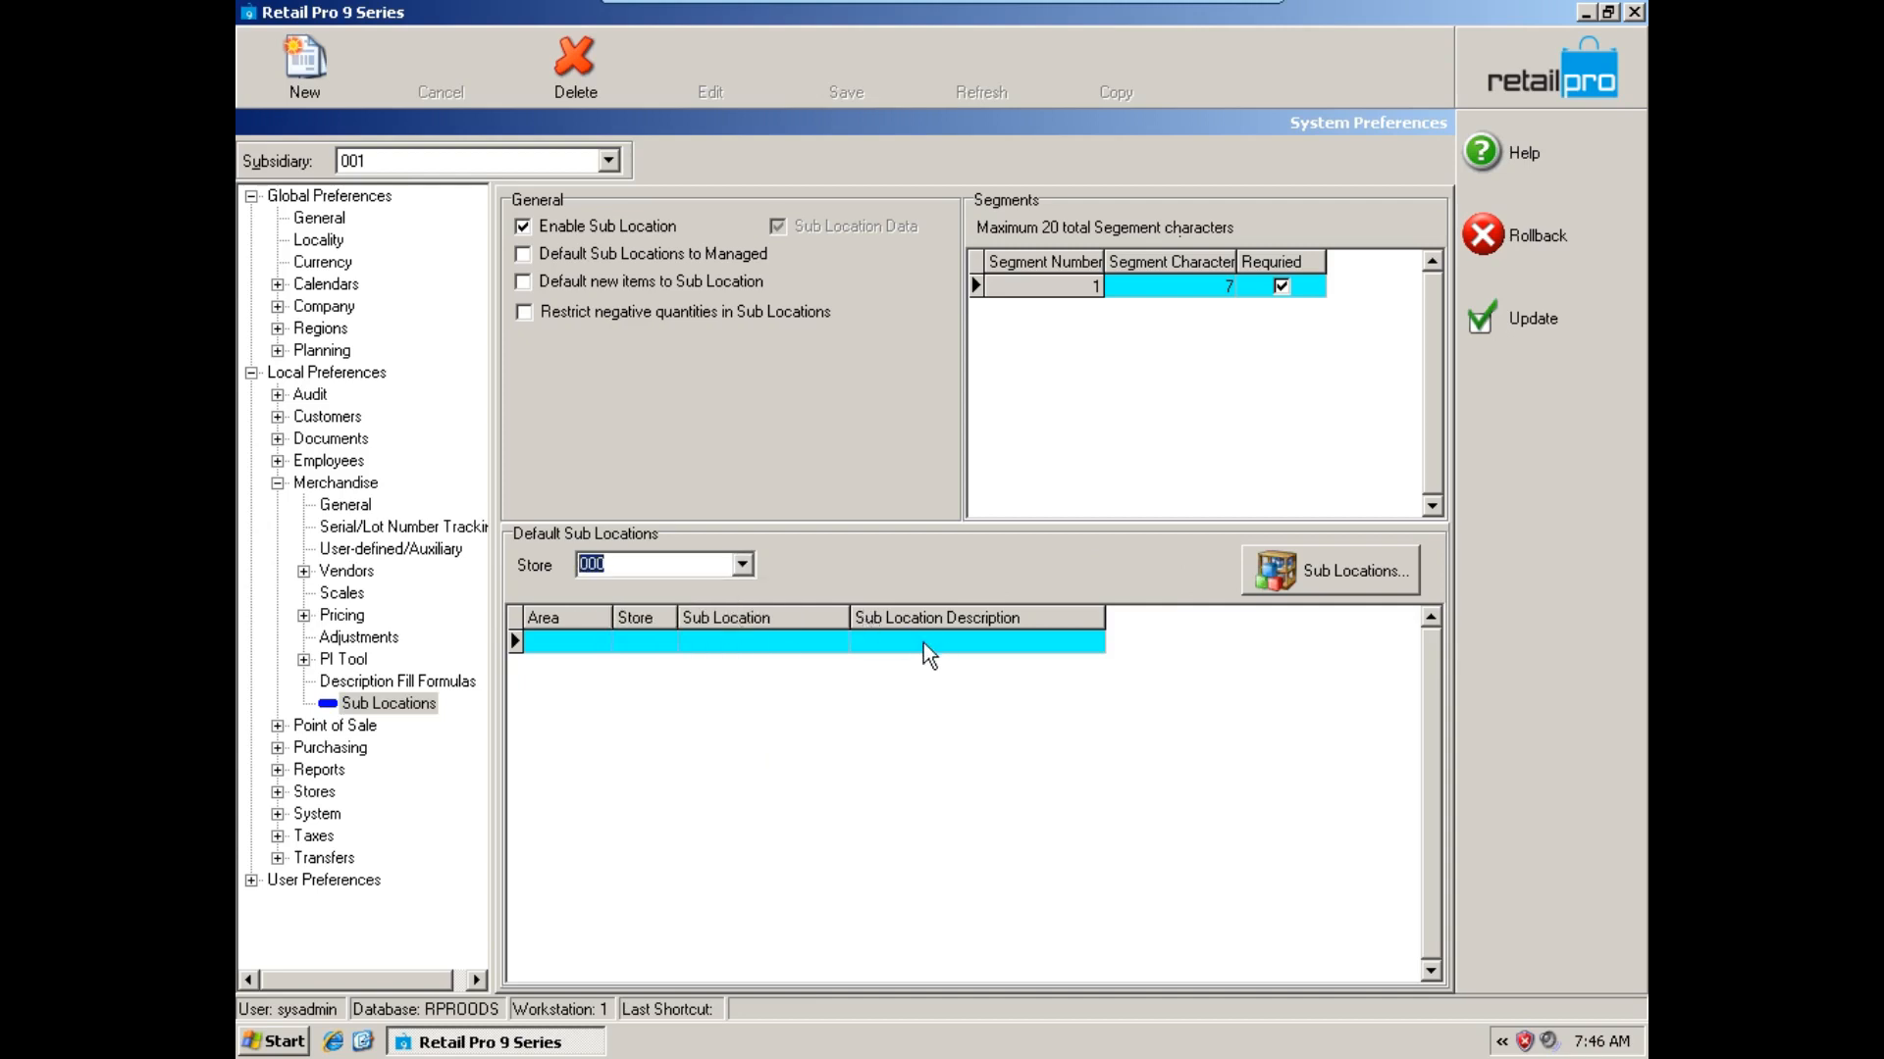
{"action": "left_click", "coordinate": [567, 637]}
{"action": "left_click", "coordinate": [600, 640]}
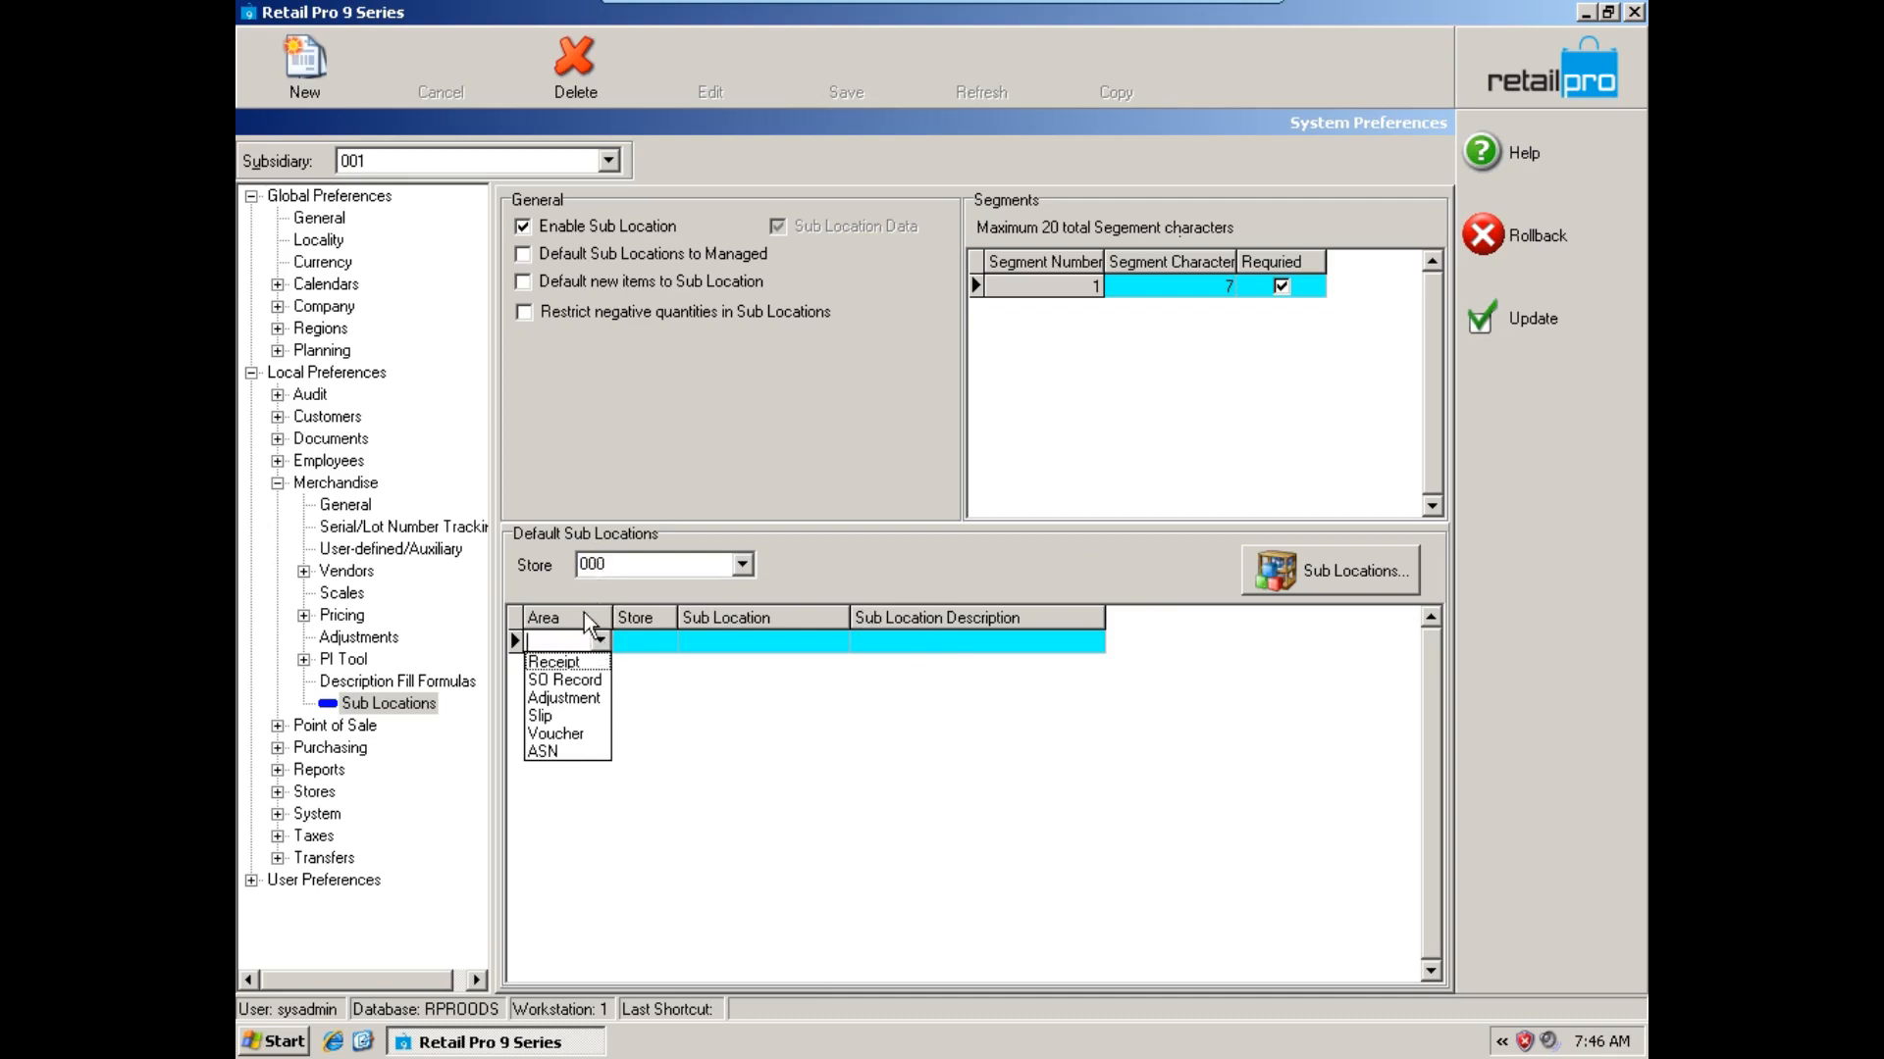
{"action": "left_click", "coordinate": [576, 667]}
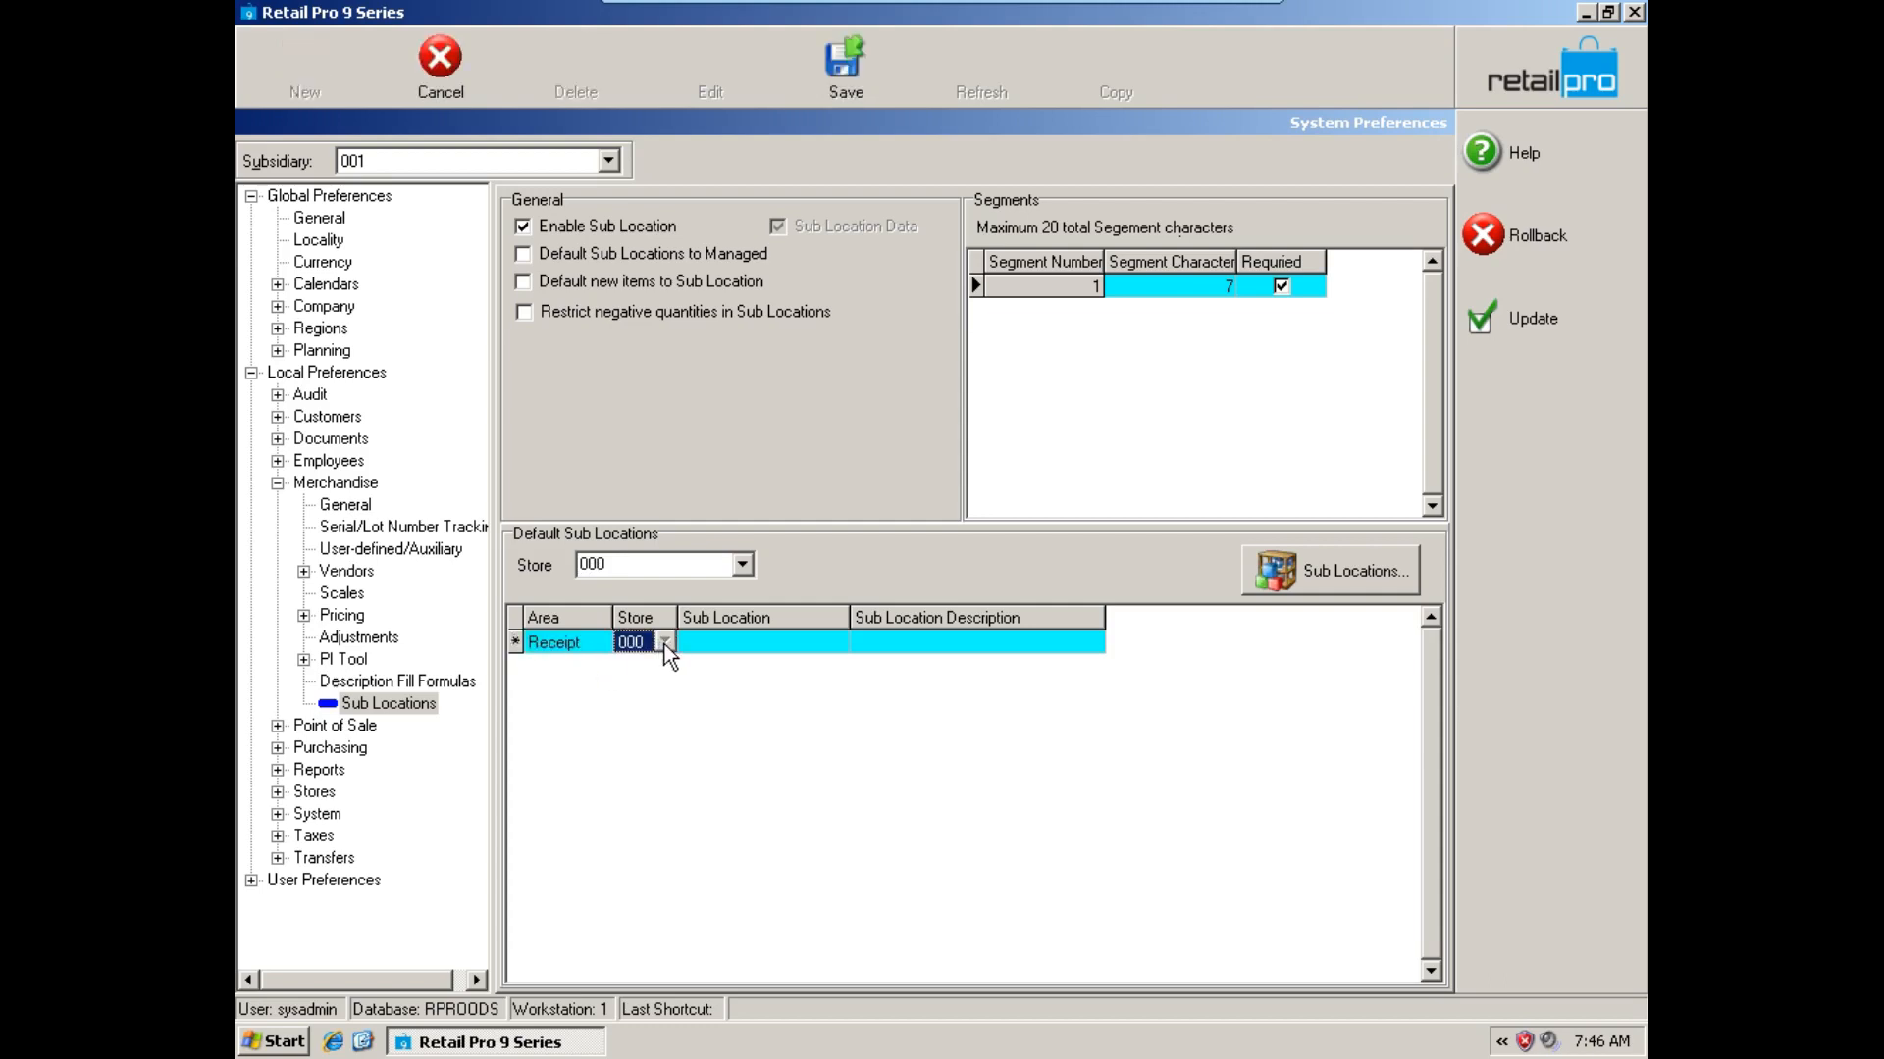
{"action": "left_click", "coordinate": [816, 644]}
{"action": "left_click", "coordinate": [837, 642]}
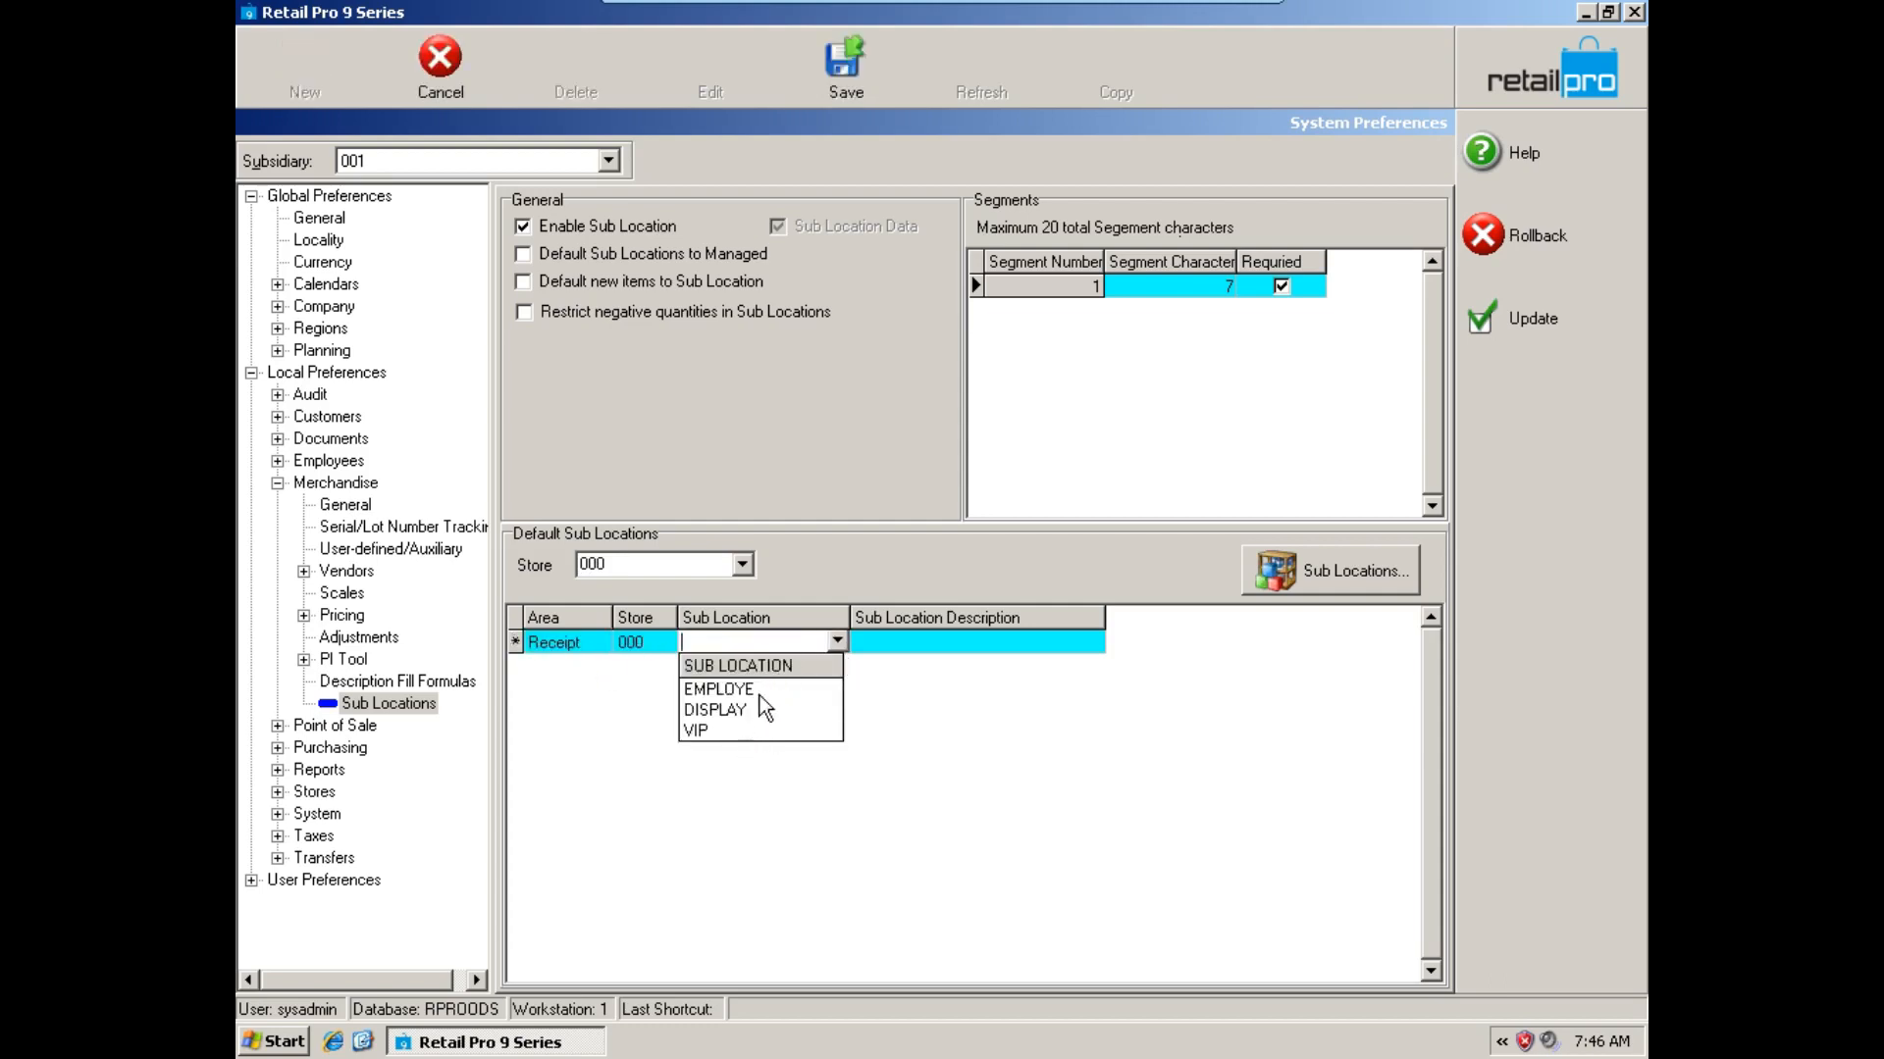
{"action": "left_click", "coordinate": [740, 764]}
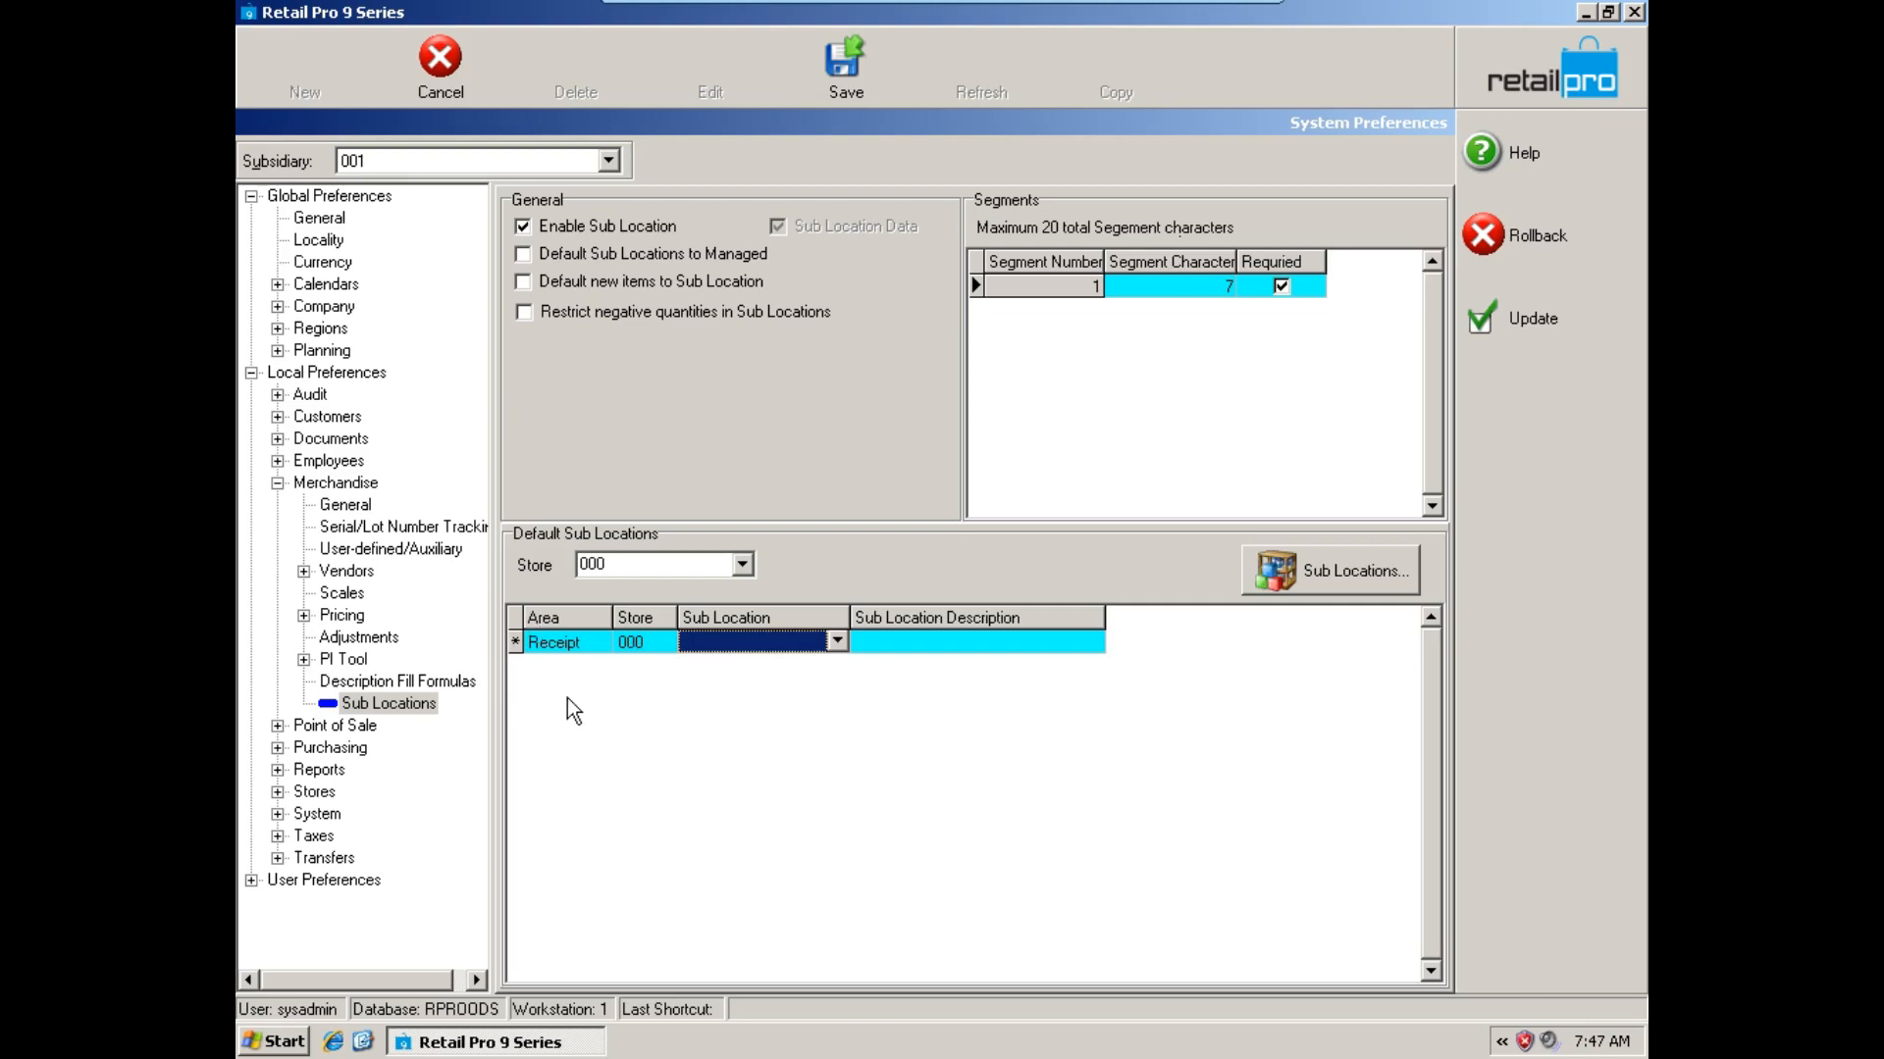
Change the default entry's area to Voucher, look through its sub location choices and cancel the entry.
{"action": "double_click", "coordinate": [569, 646]}
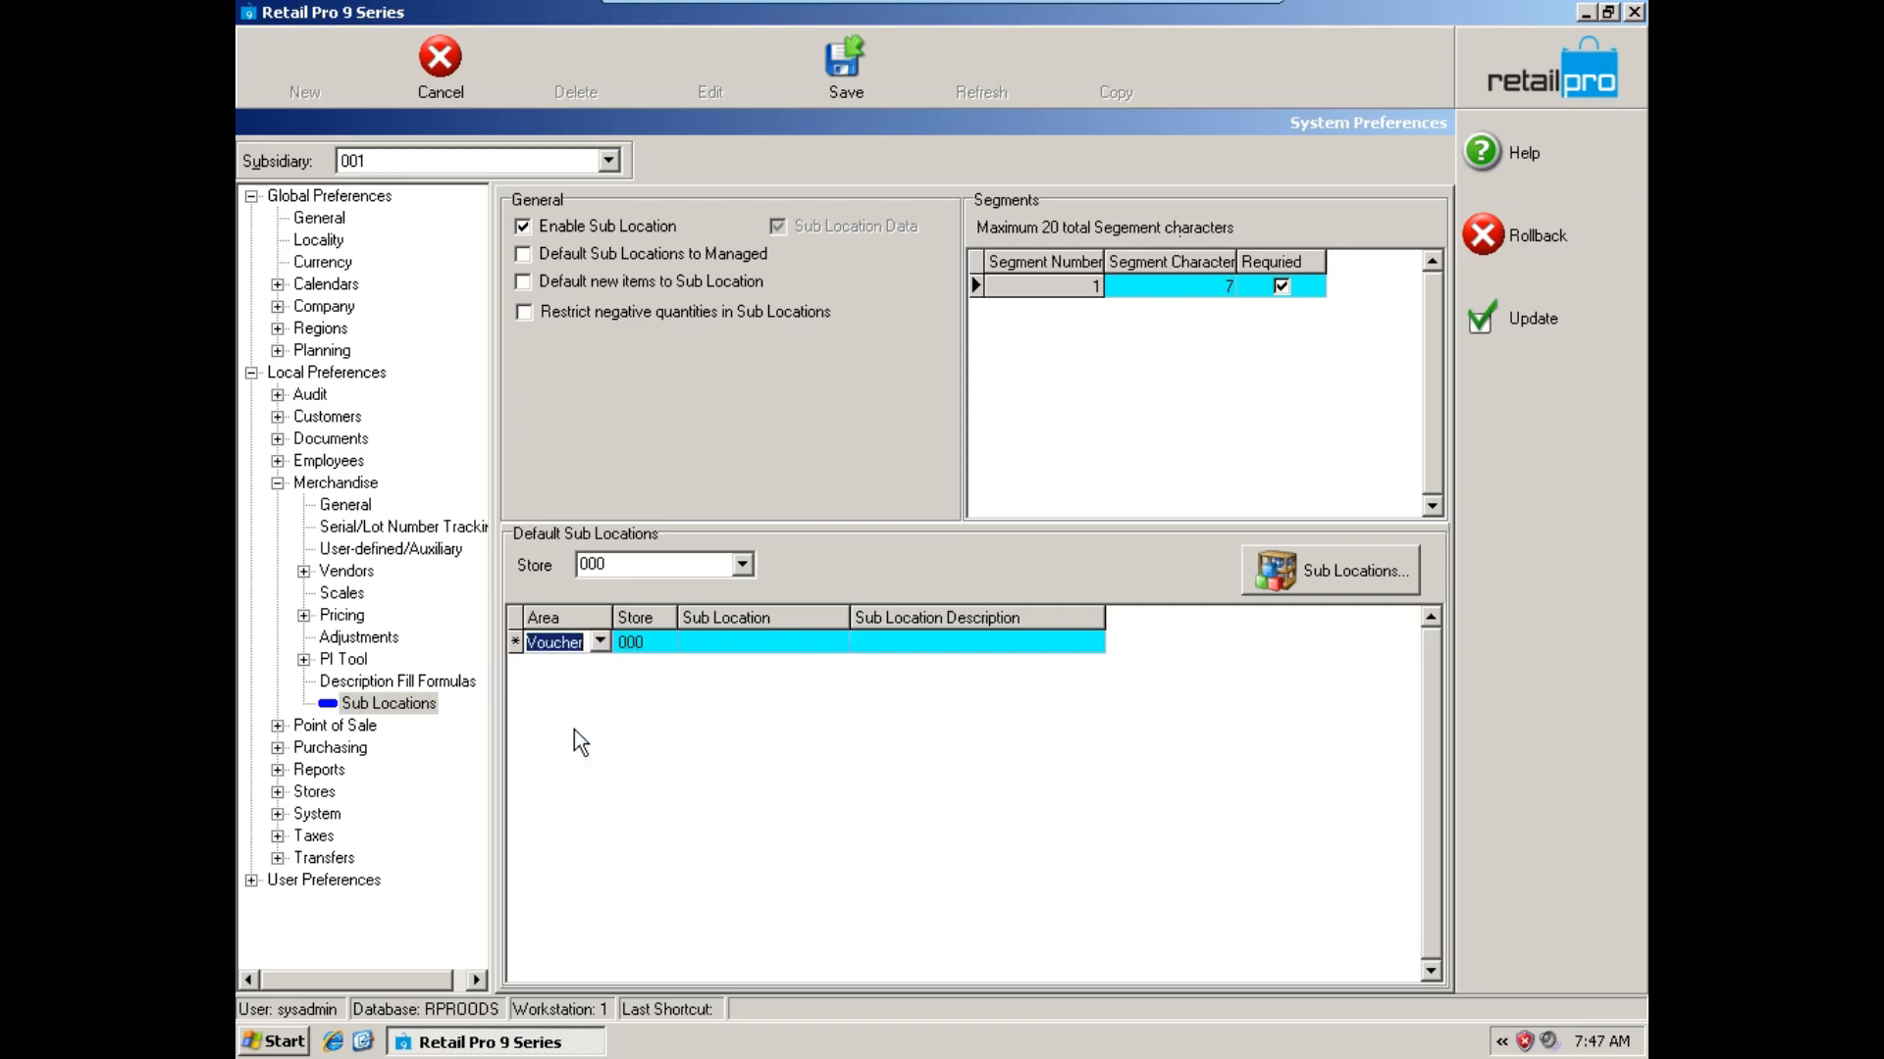
{"action": "left_click", "coordinate": [667, 649]}
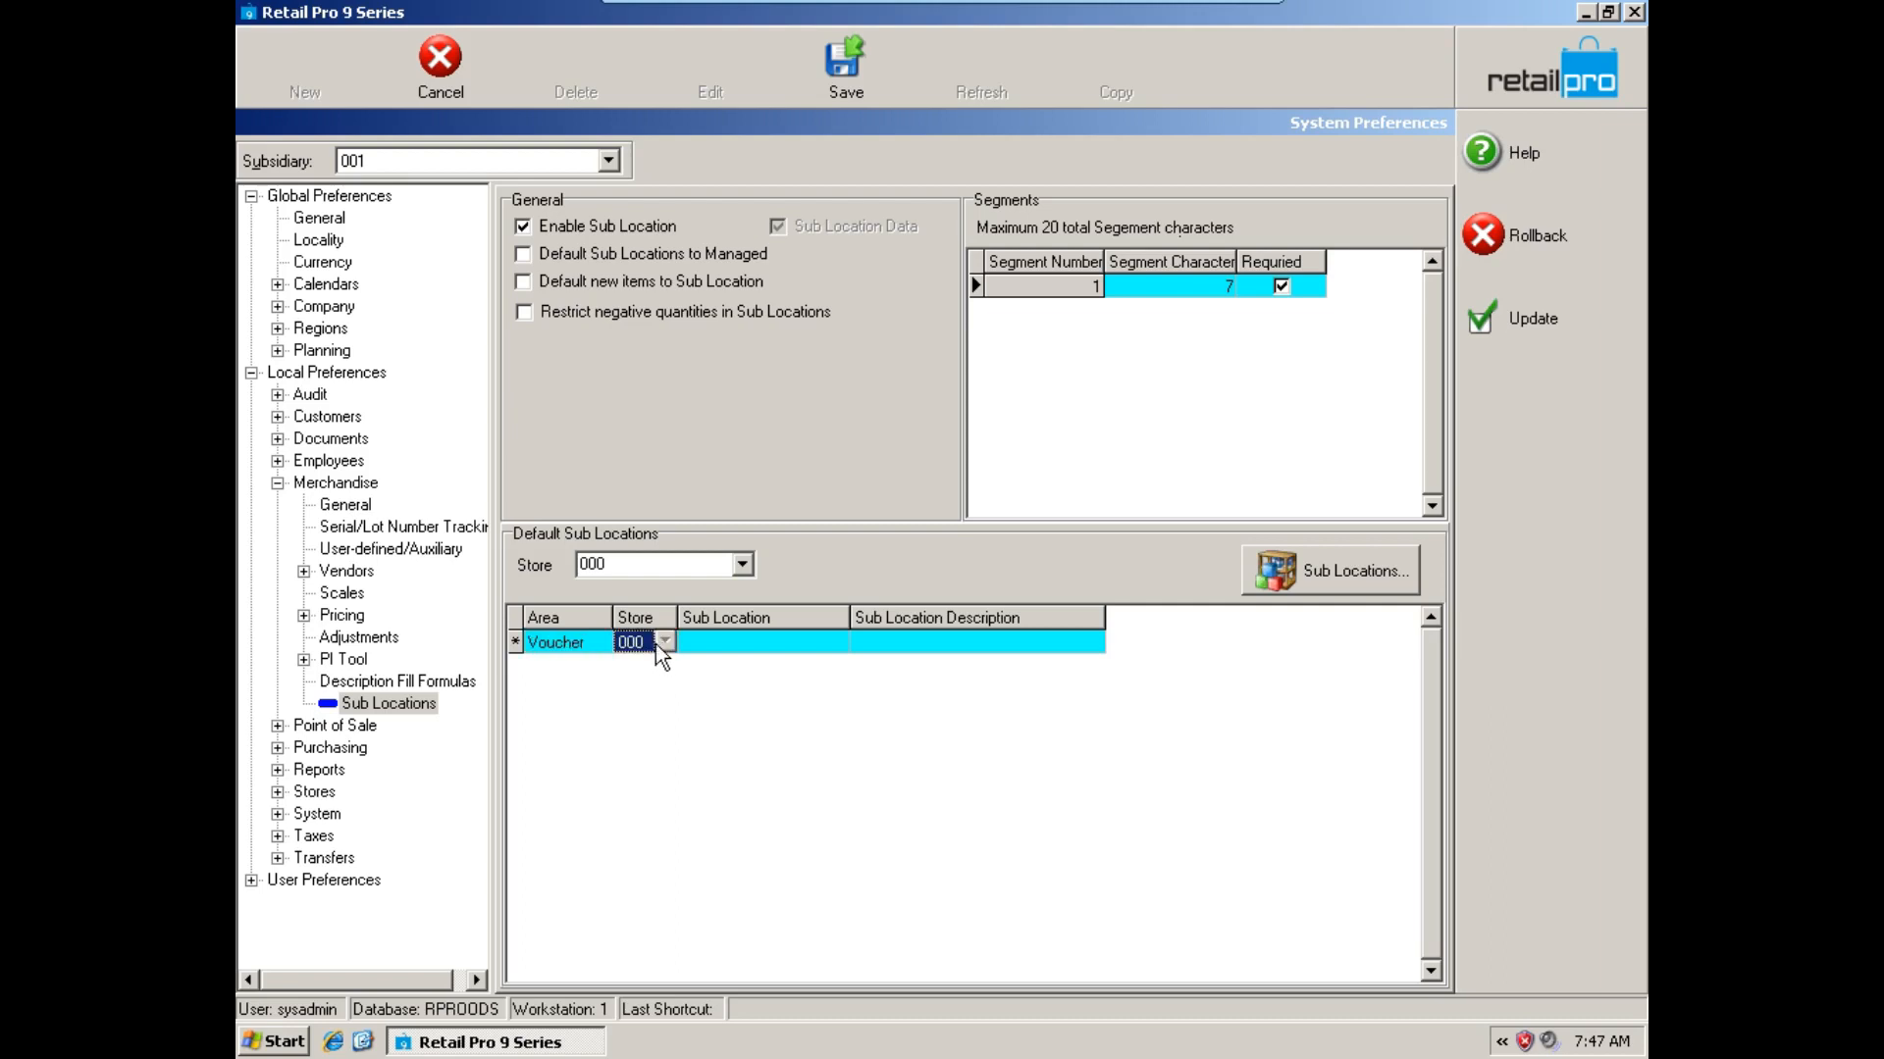
{"action": "left_click", "coordinate": [836, 643]}
{"action": "left_click", "coordinate": [836, 643]}
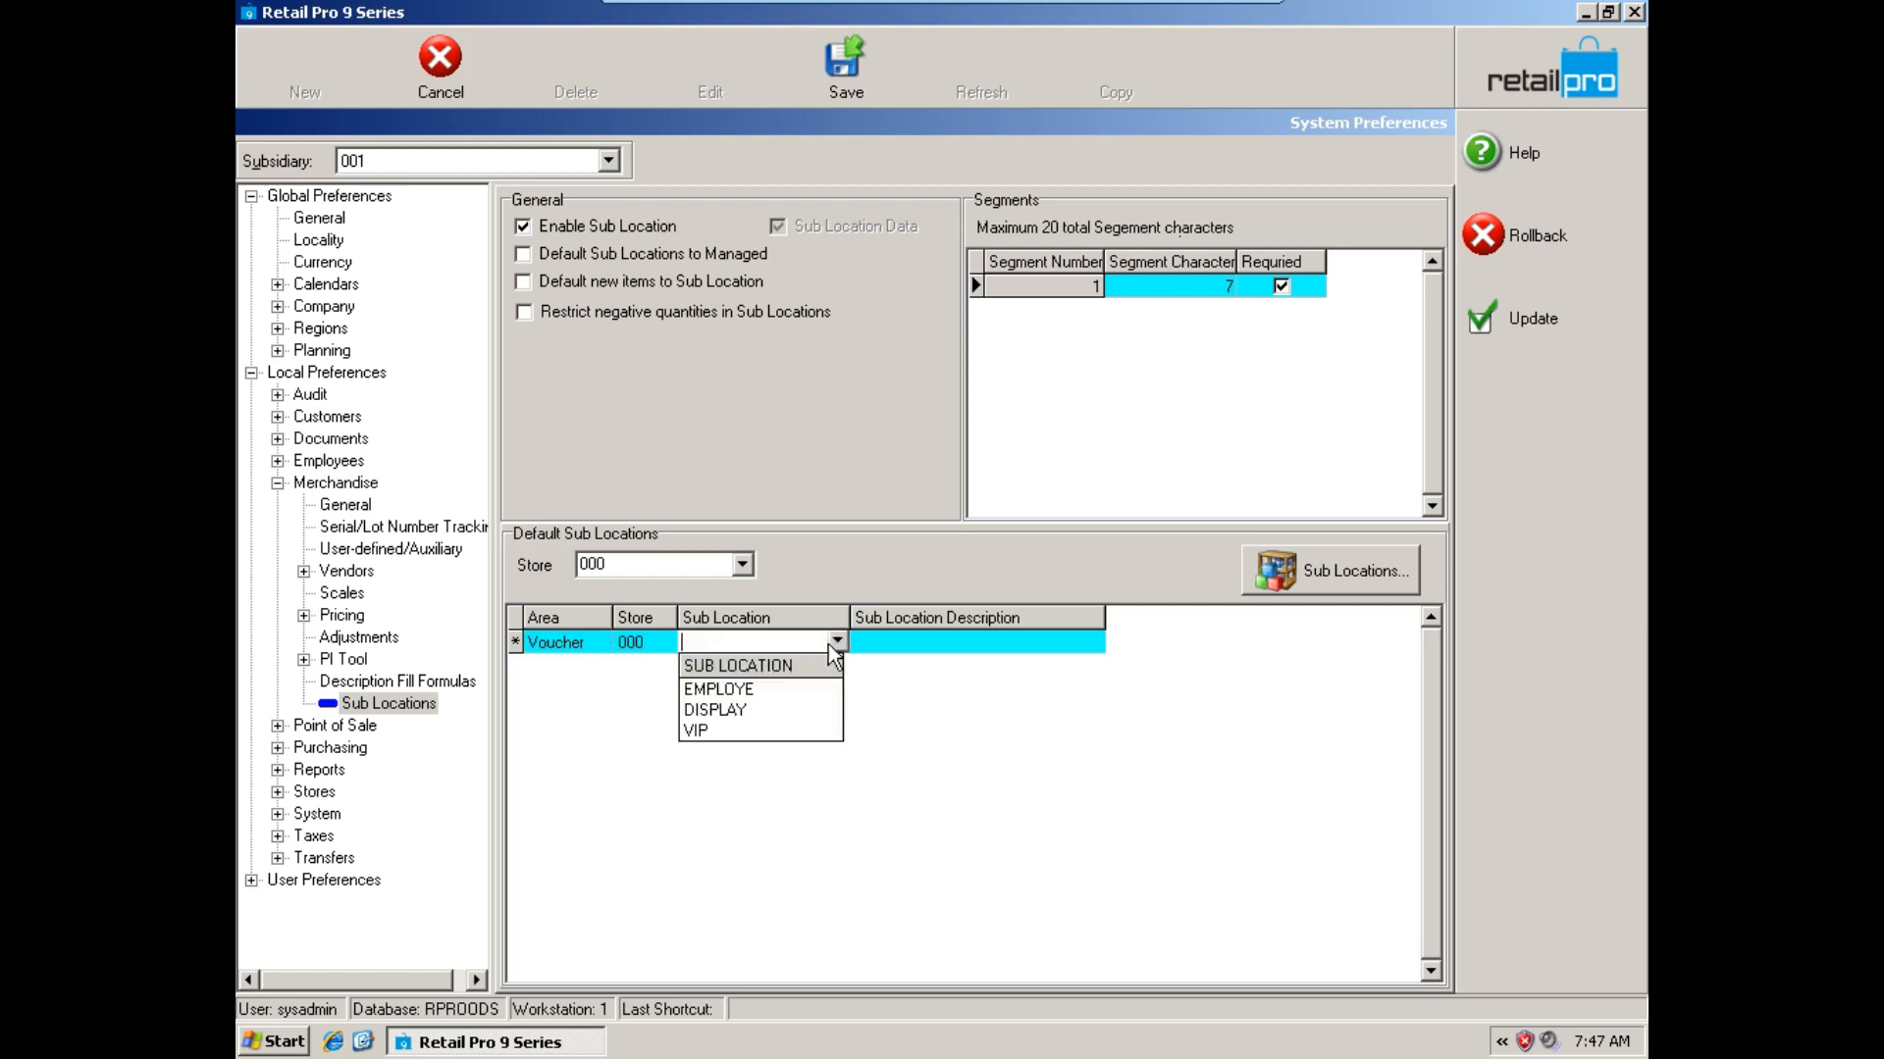
{"action": "left_click", "coordinate": [731, 754]}
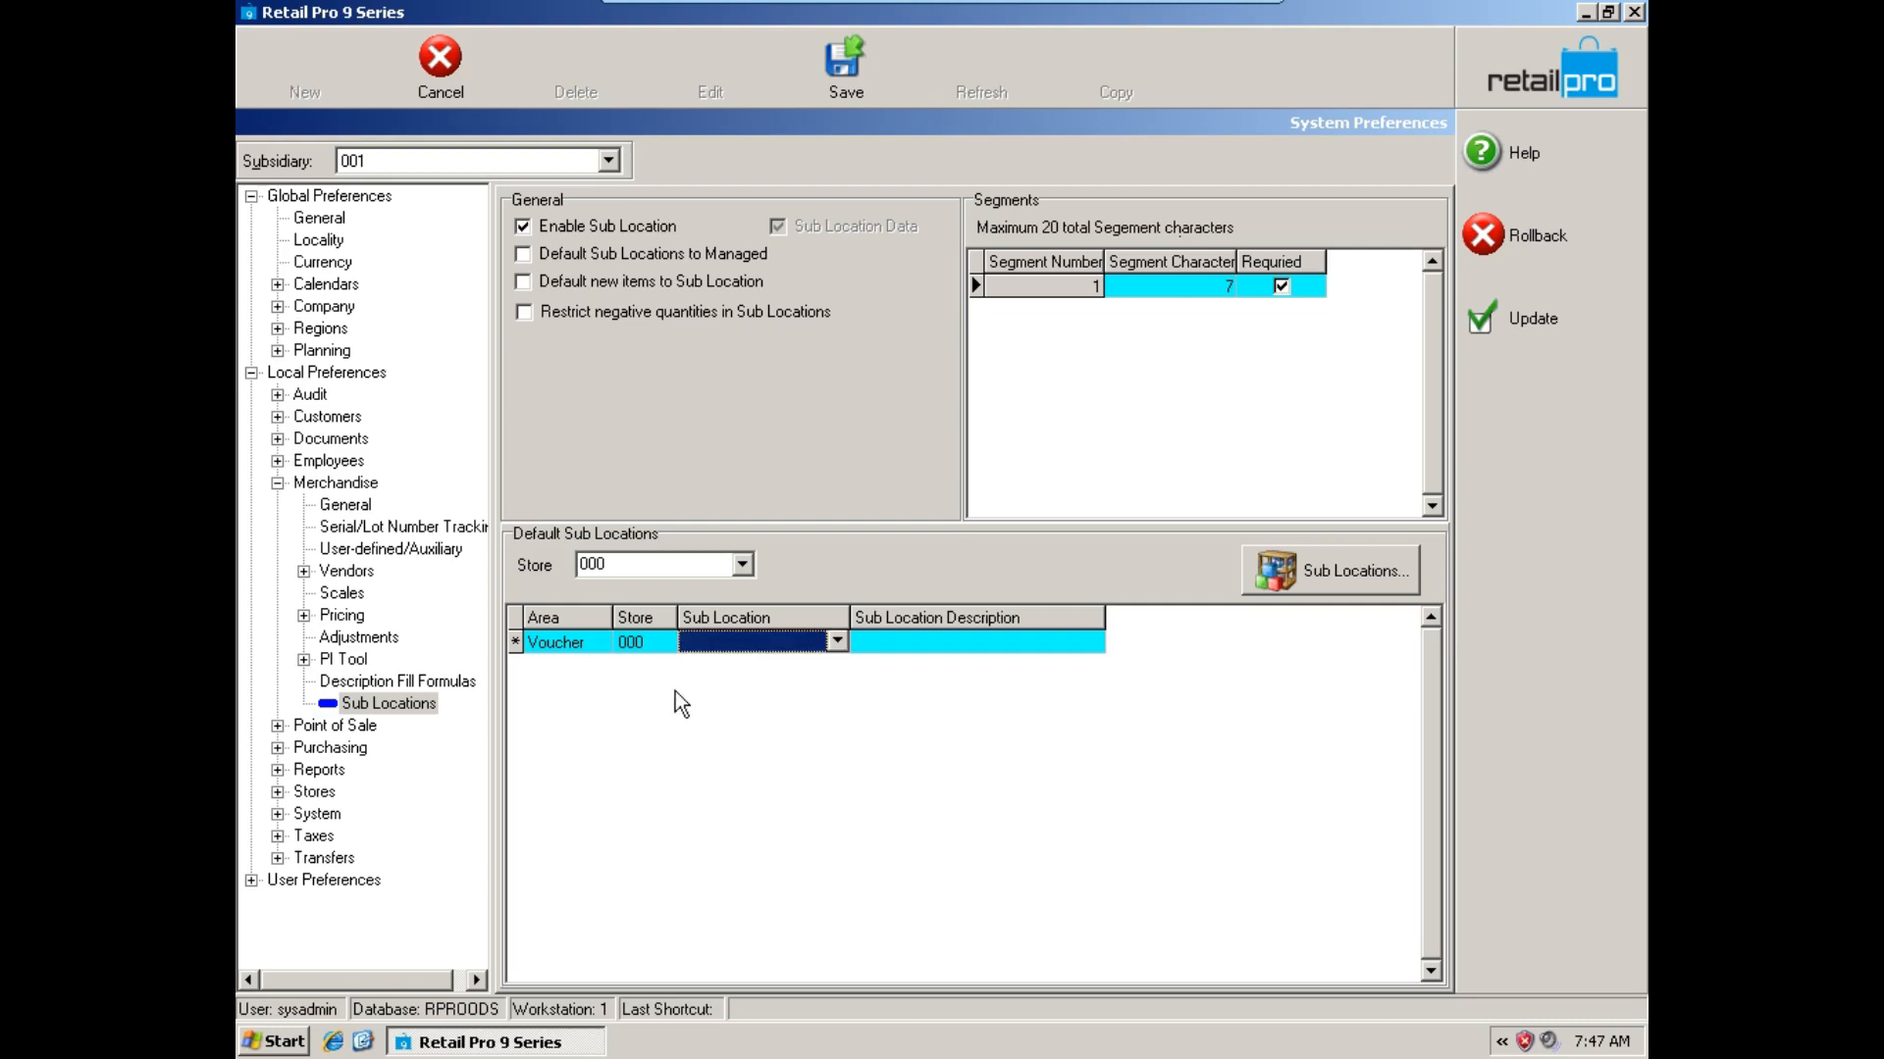
{"action": "left_click", "coordinate": [624, 647]}
{"action": "left_click", "coordinate": [586, 636]}
{"action": "left_click", "coordinate": [456, 79]}
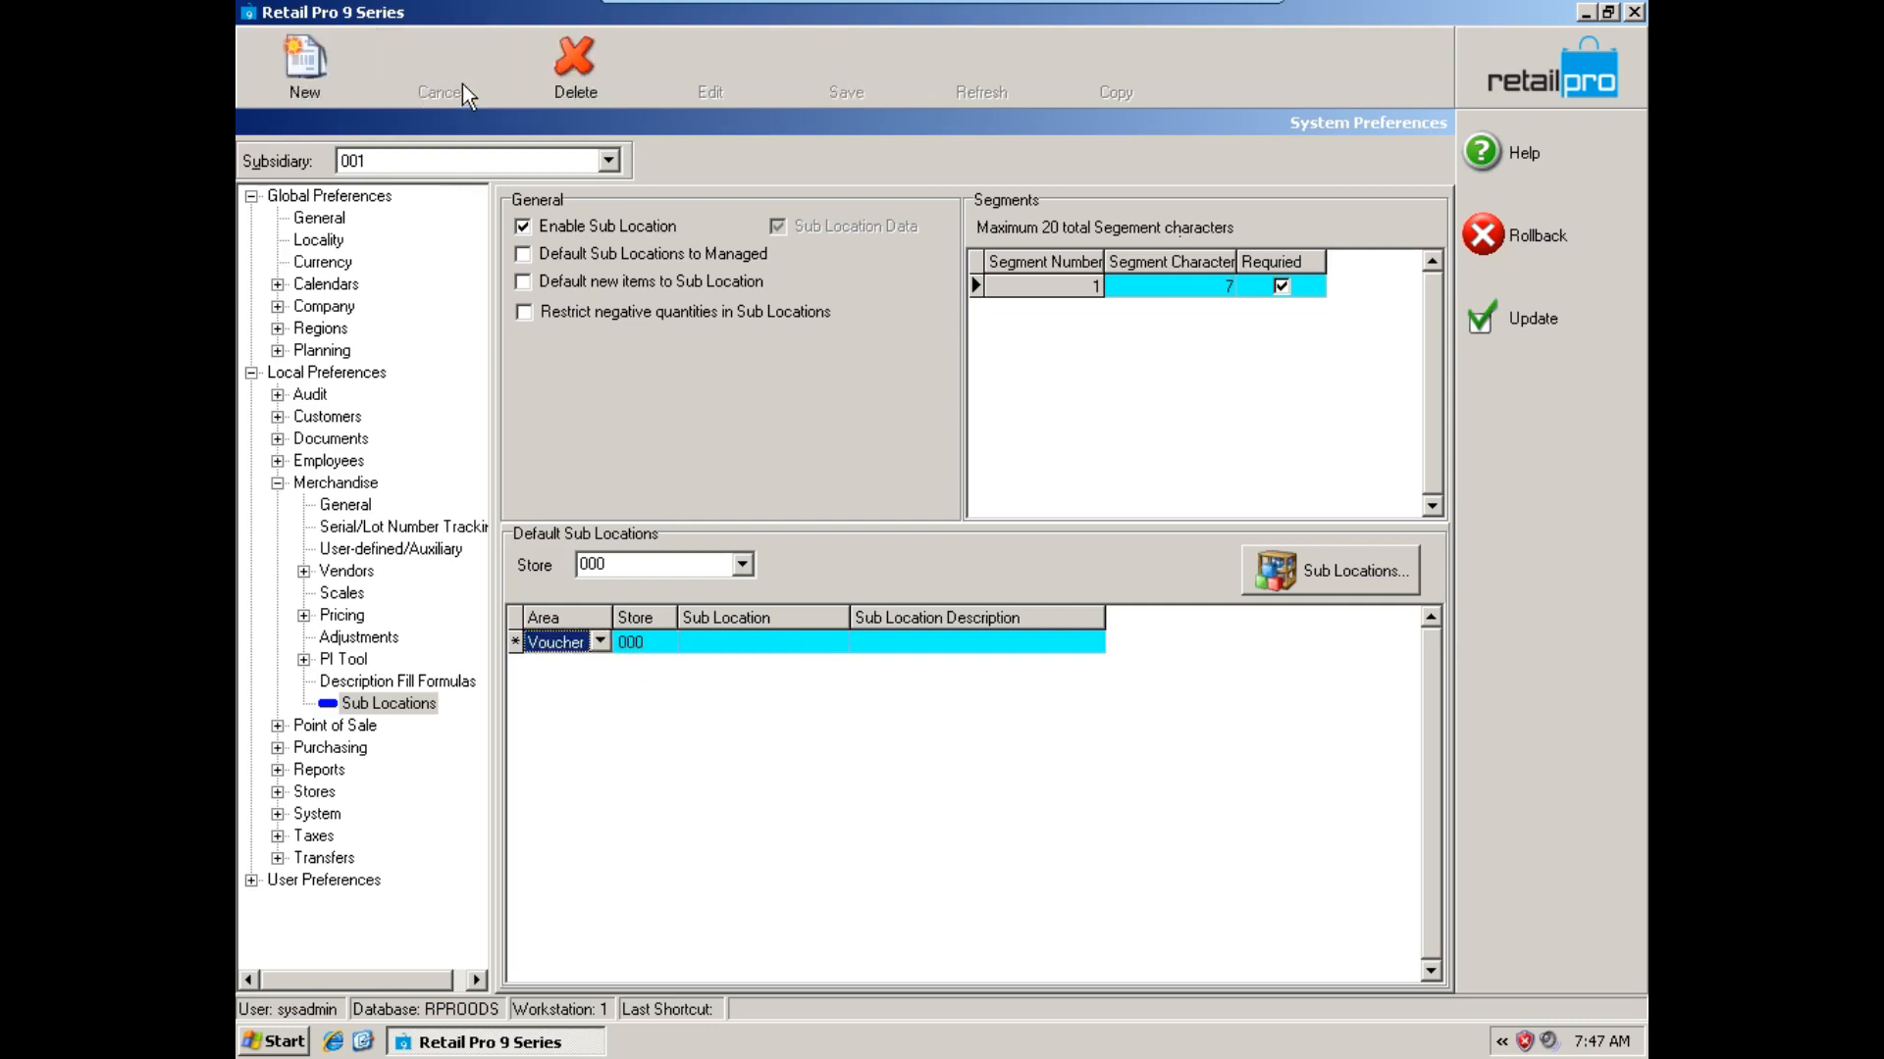
Save the system preferences and go to the purchasing vouchers, cancelling the new voucher started there.
{"action": "left_click", "coordinate": [1518, 322]}
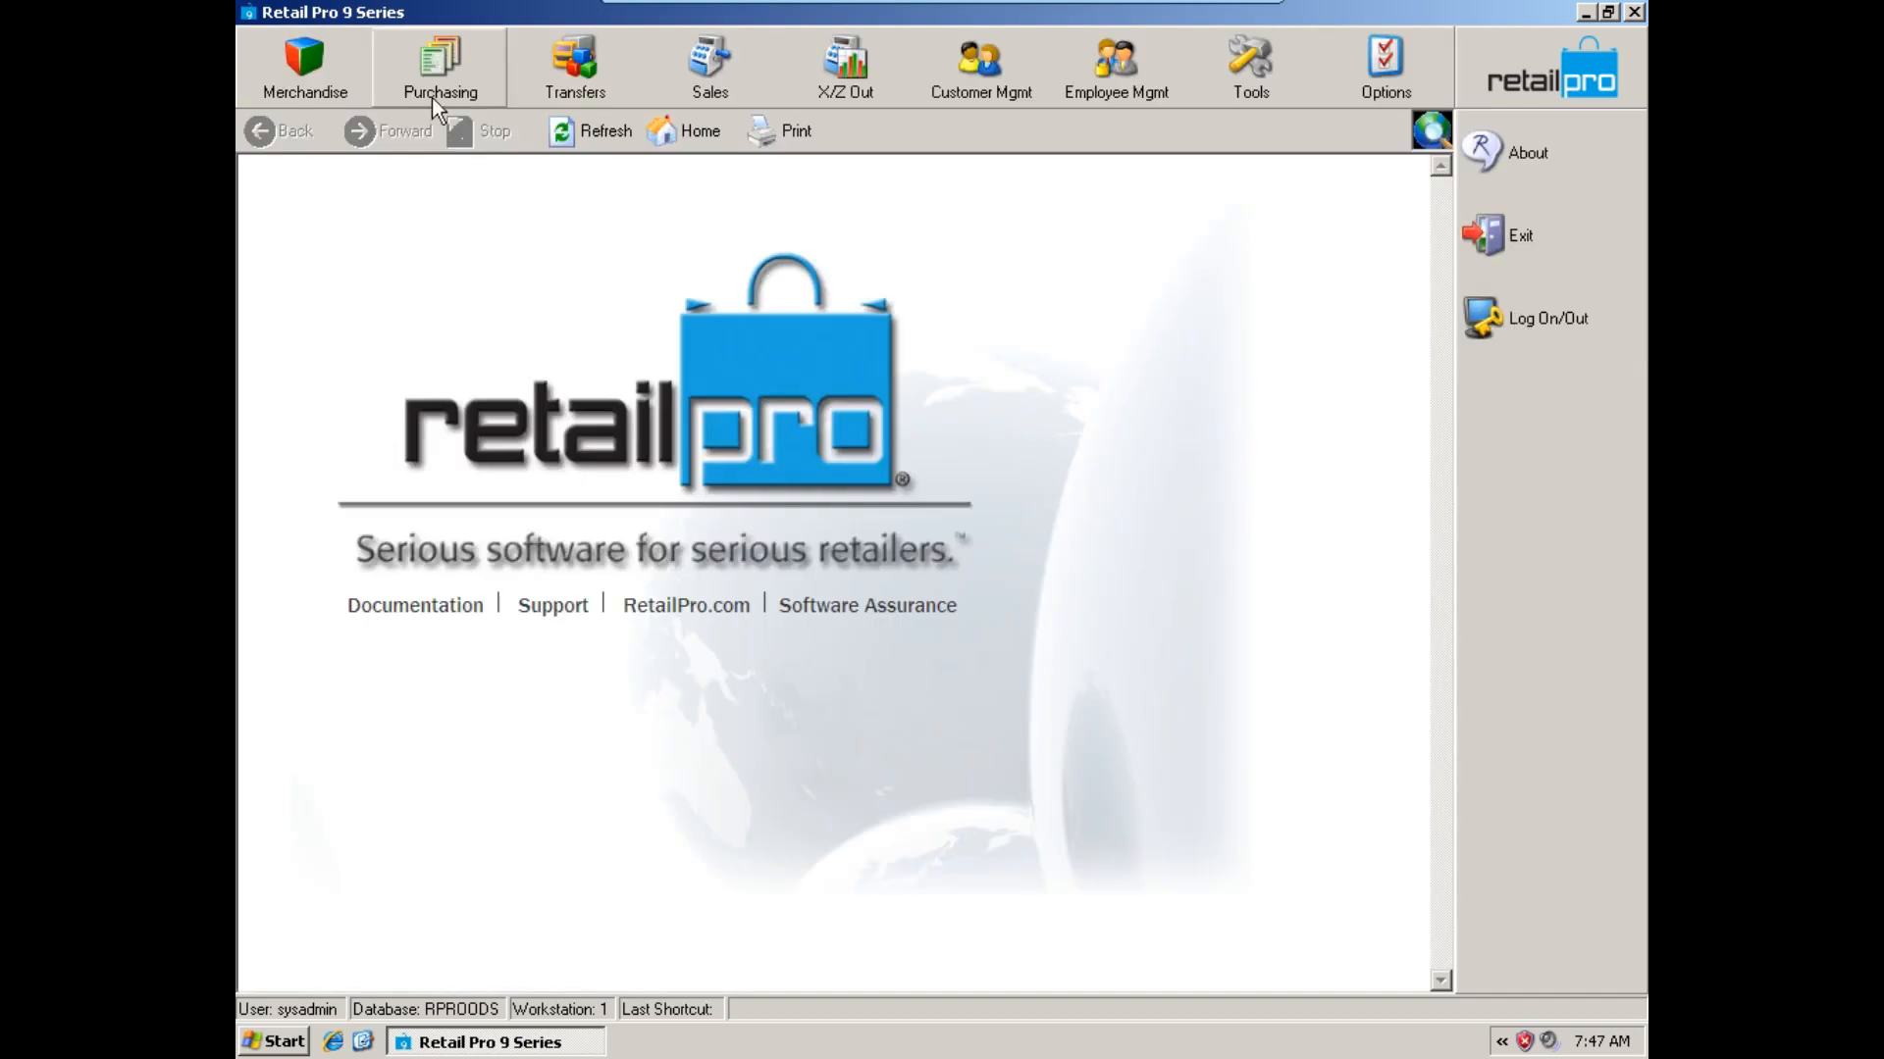
{"action": "left_click", "coordinate": [437, 93]}
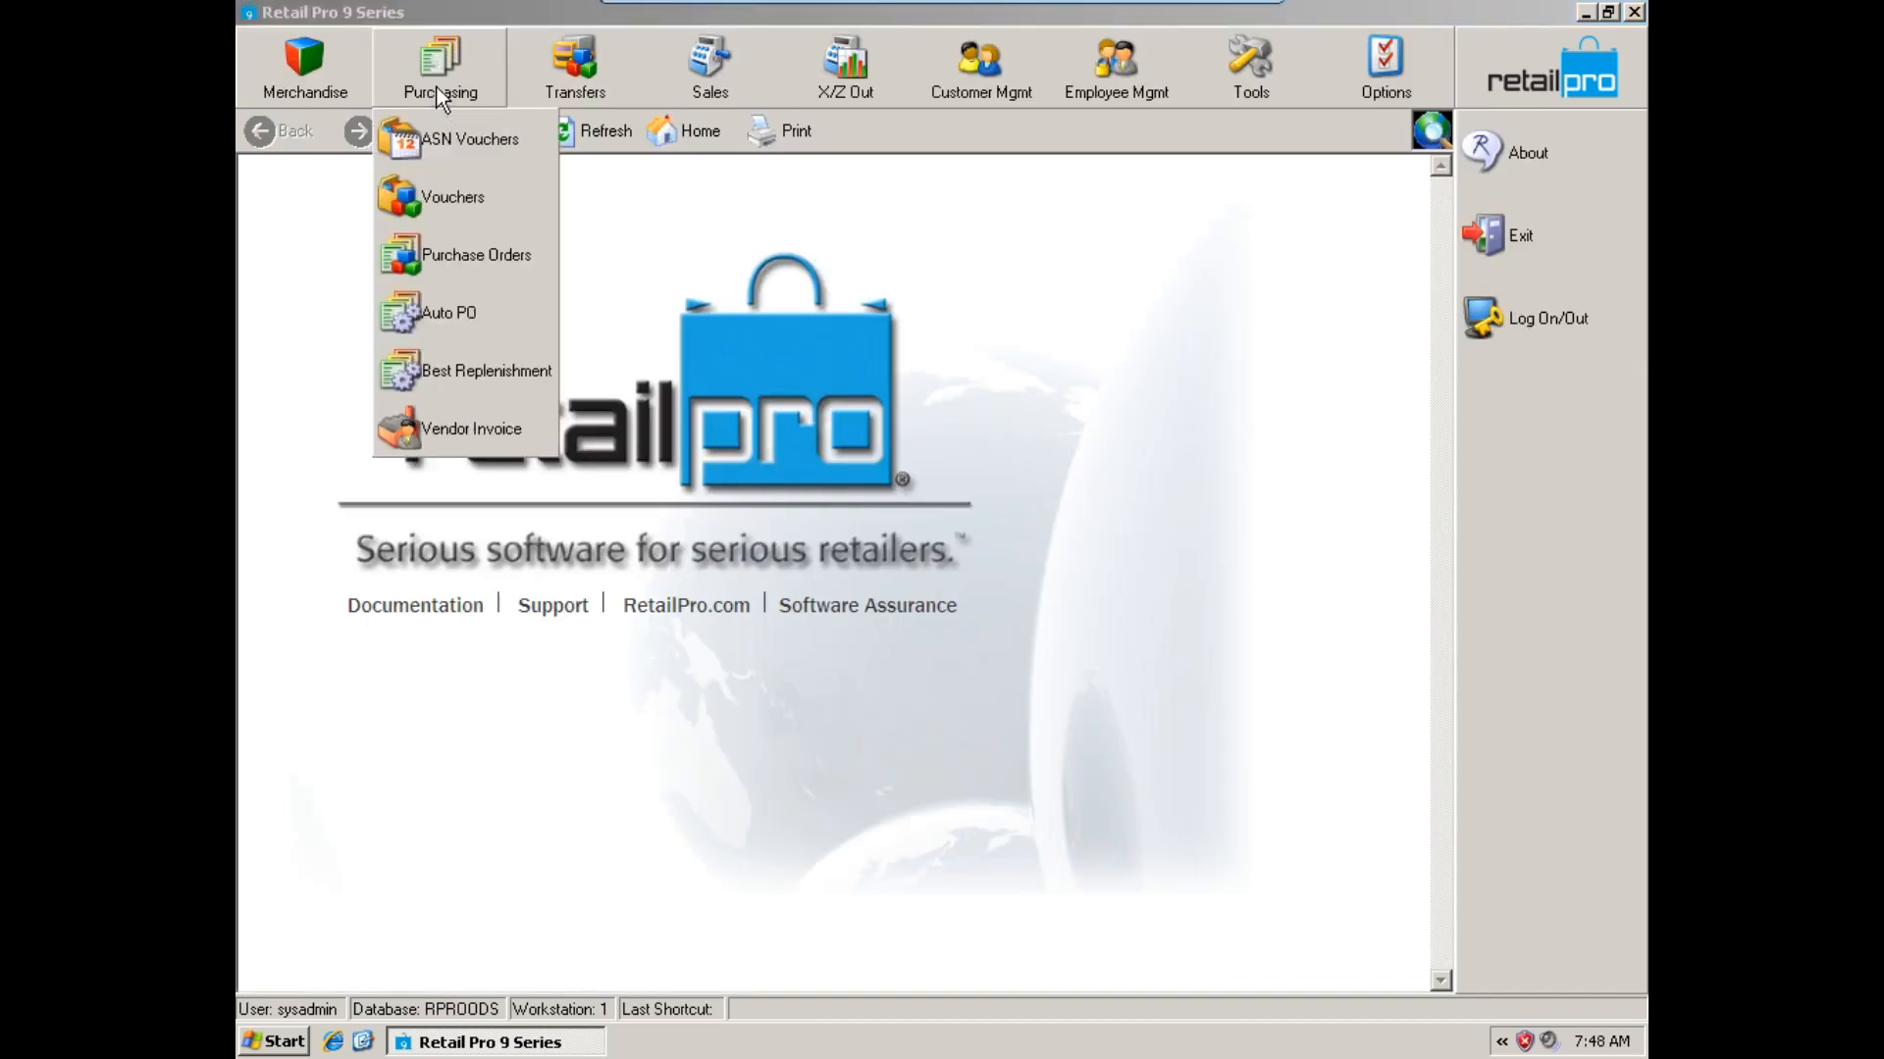
{"action": "left_click", "coordinate": [437, 194]}
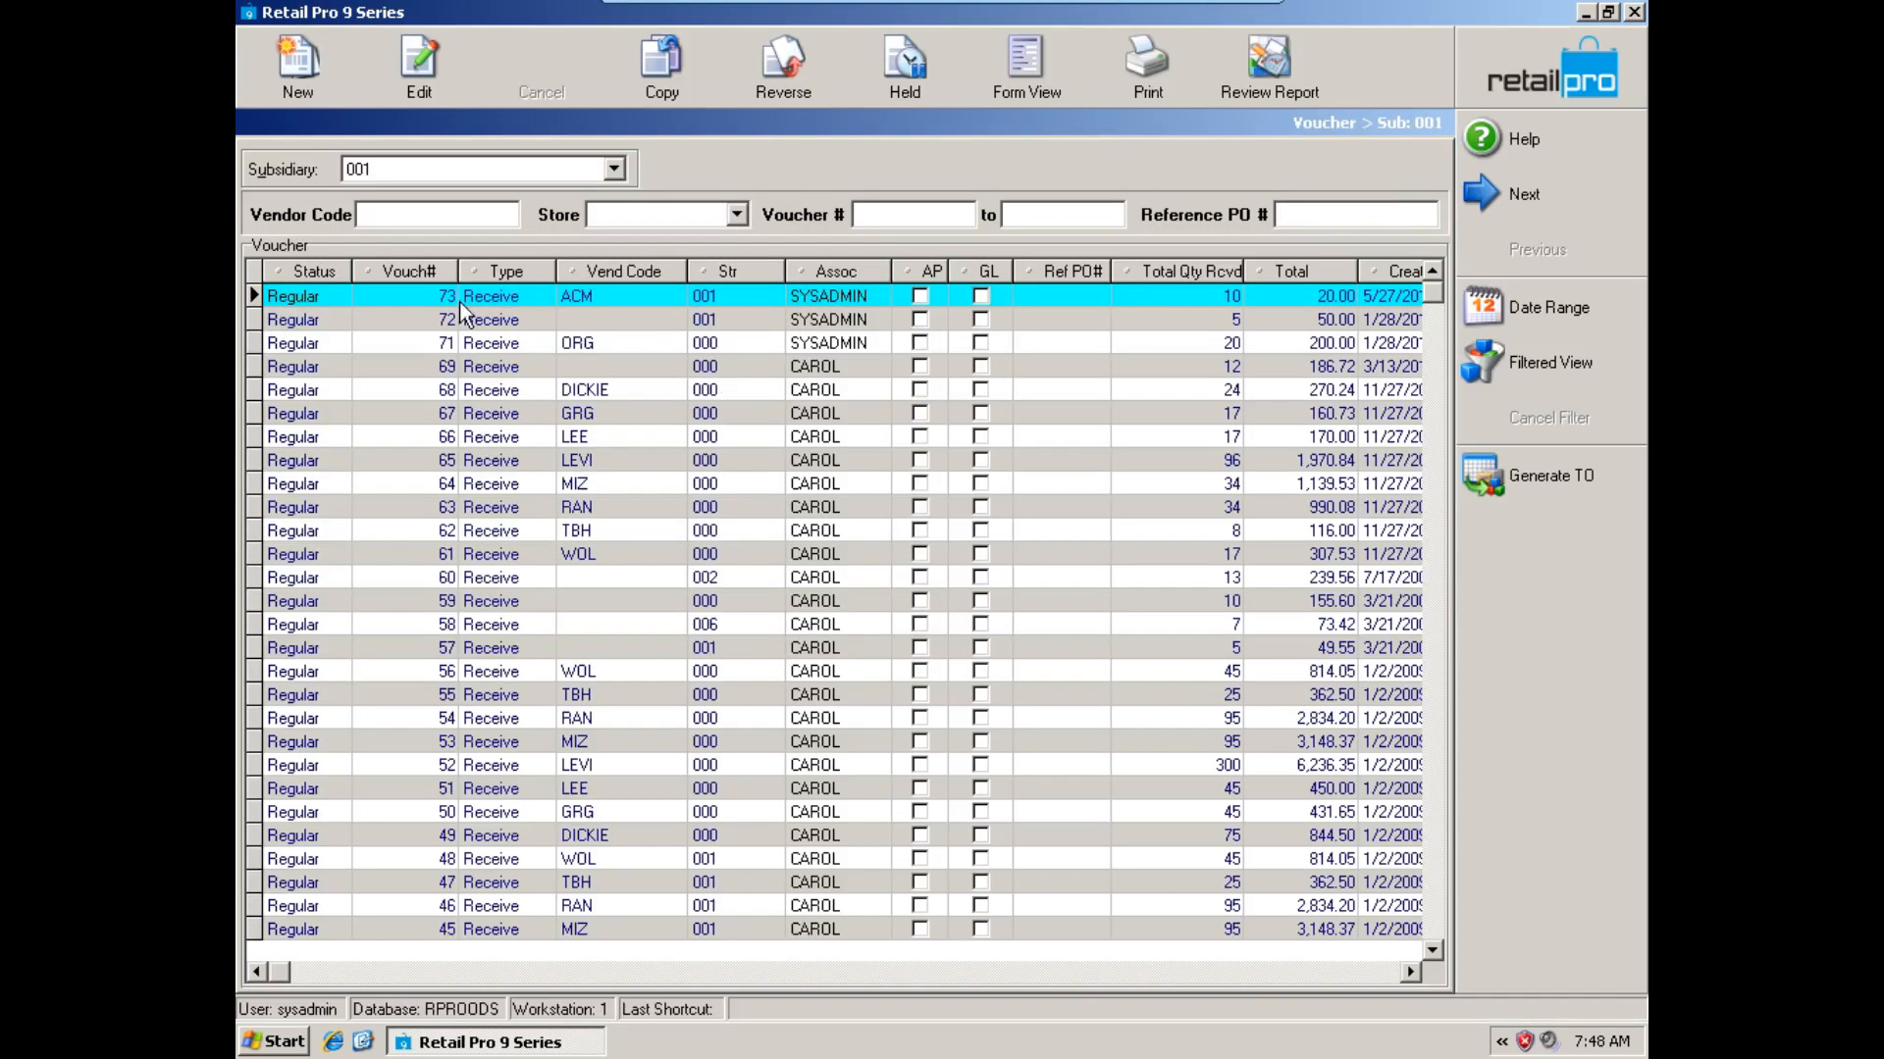
{"action": "left_click", "coordinate": [287, 70]}
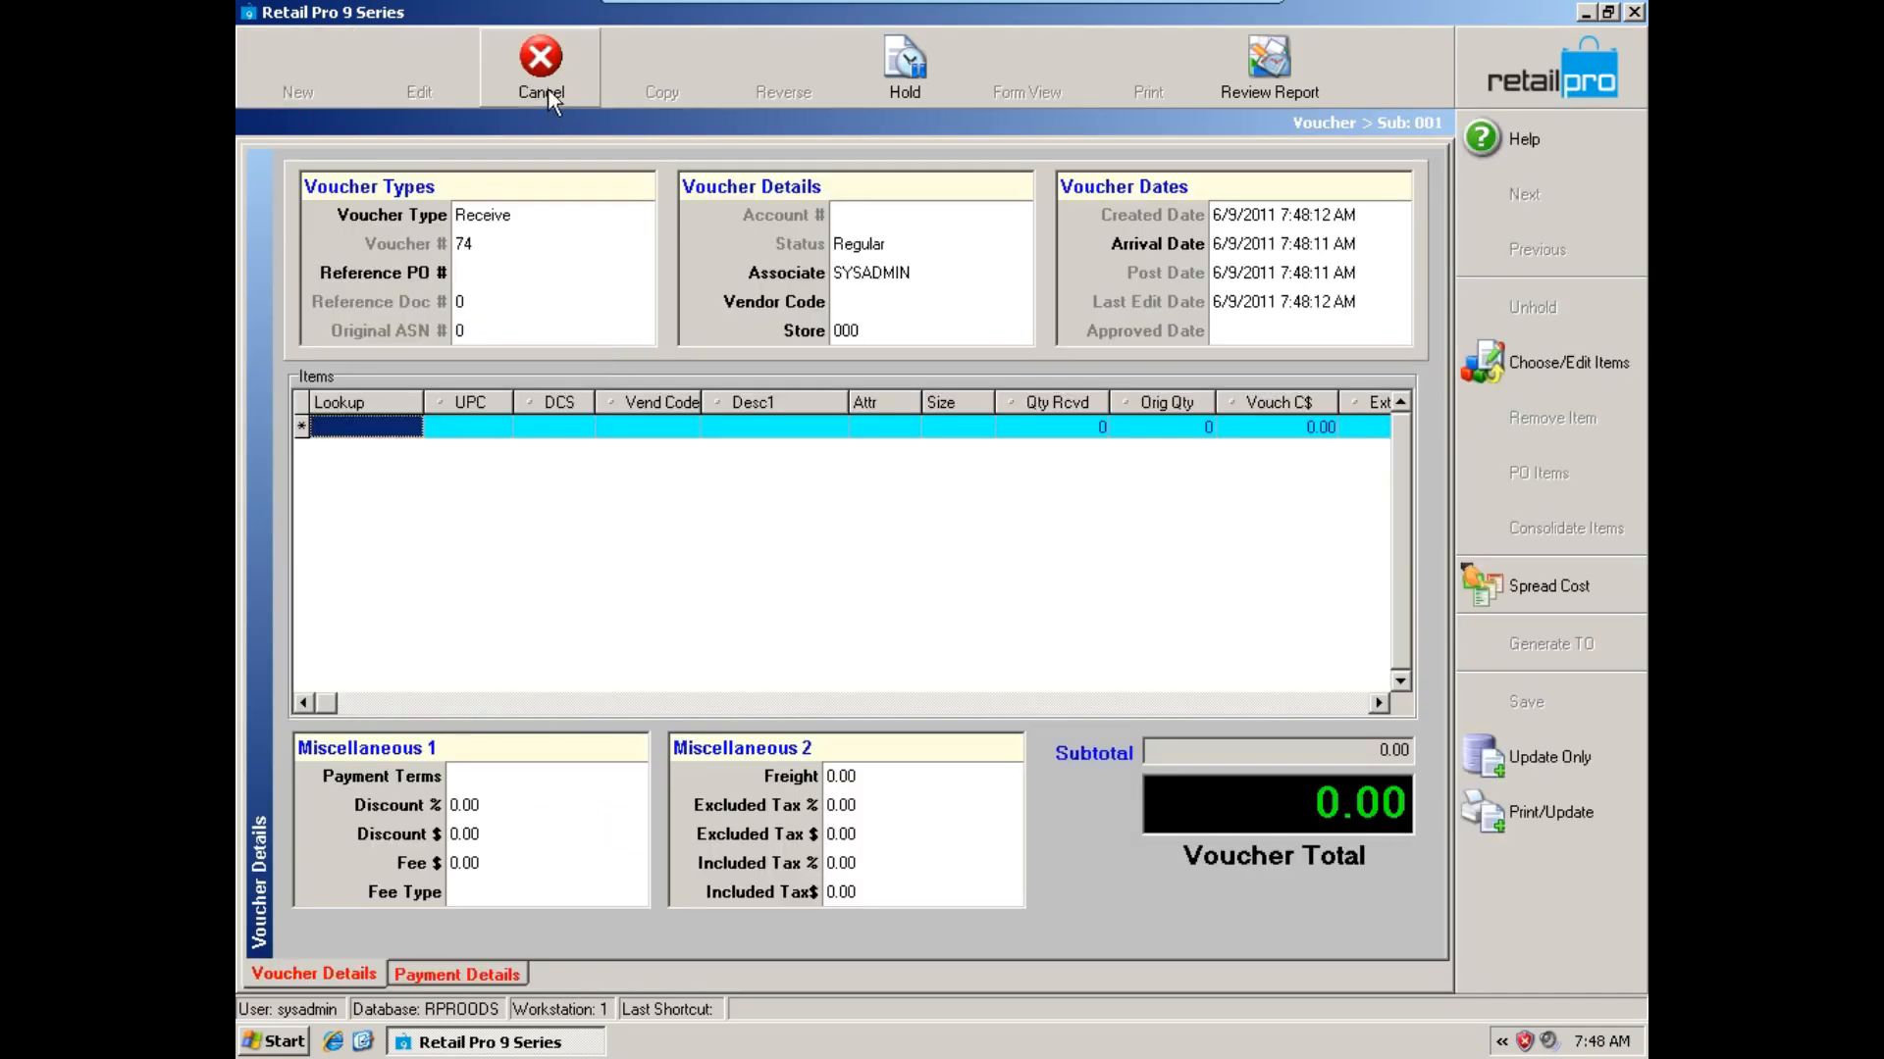
{"action": "left_click", "coordinate": [547, 82]}
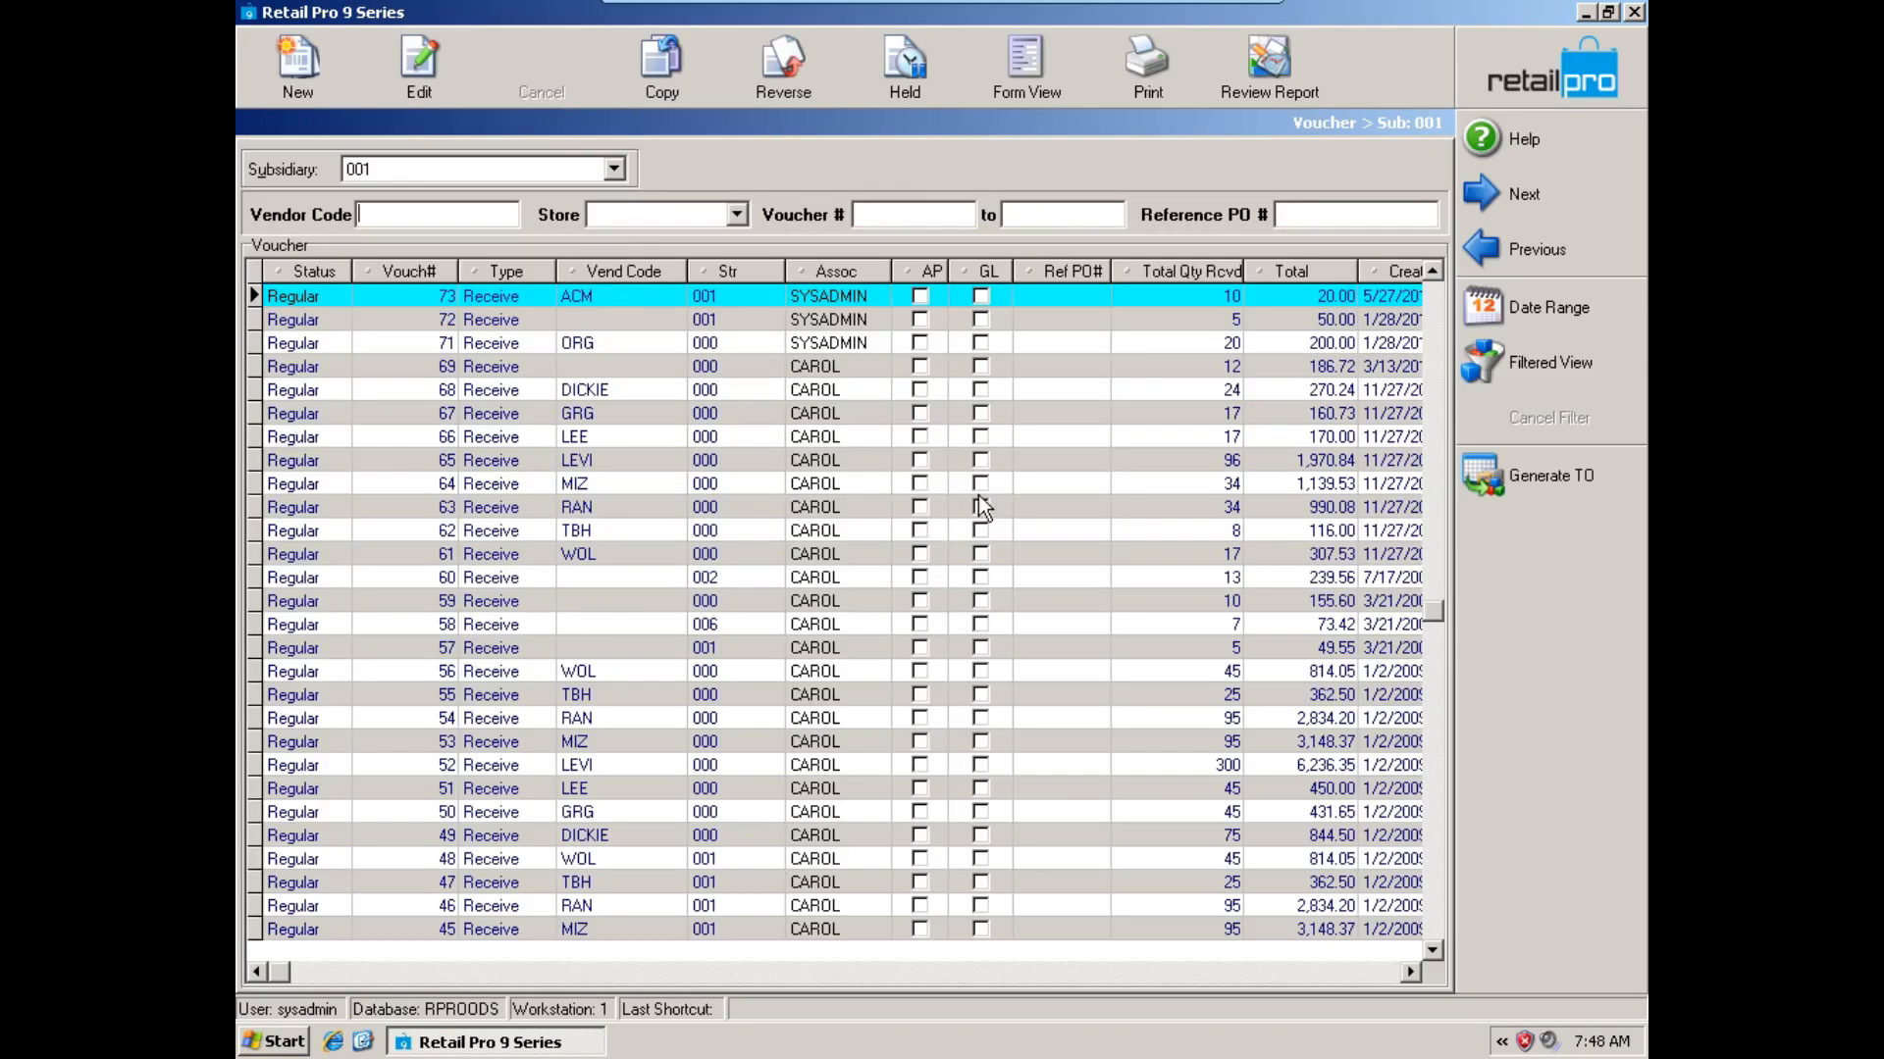
Open the voucher form's page design and add the Sublocation Code field below the Voucher Total.
{"action": "left_click", "coordinate": [1038, 88]}
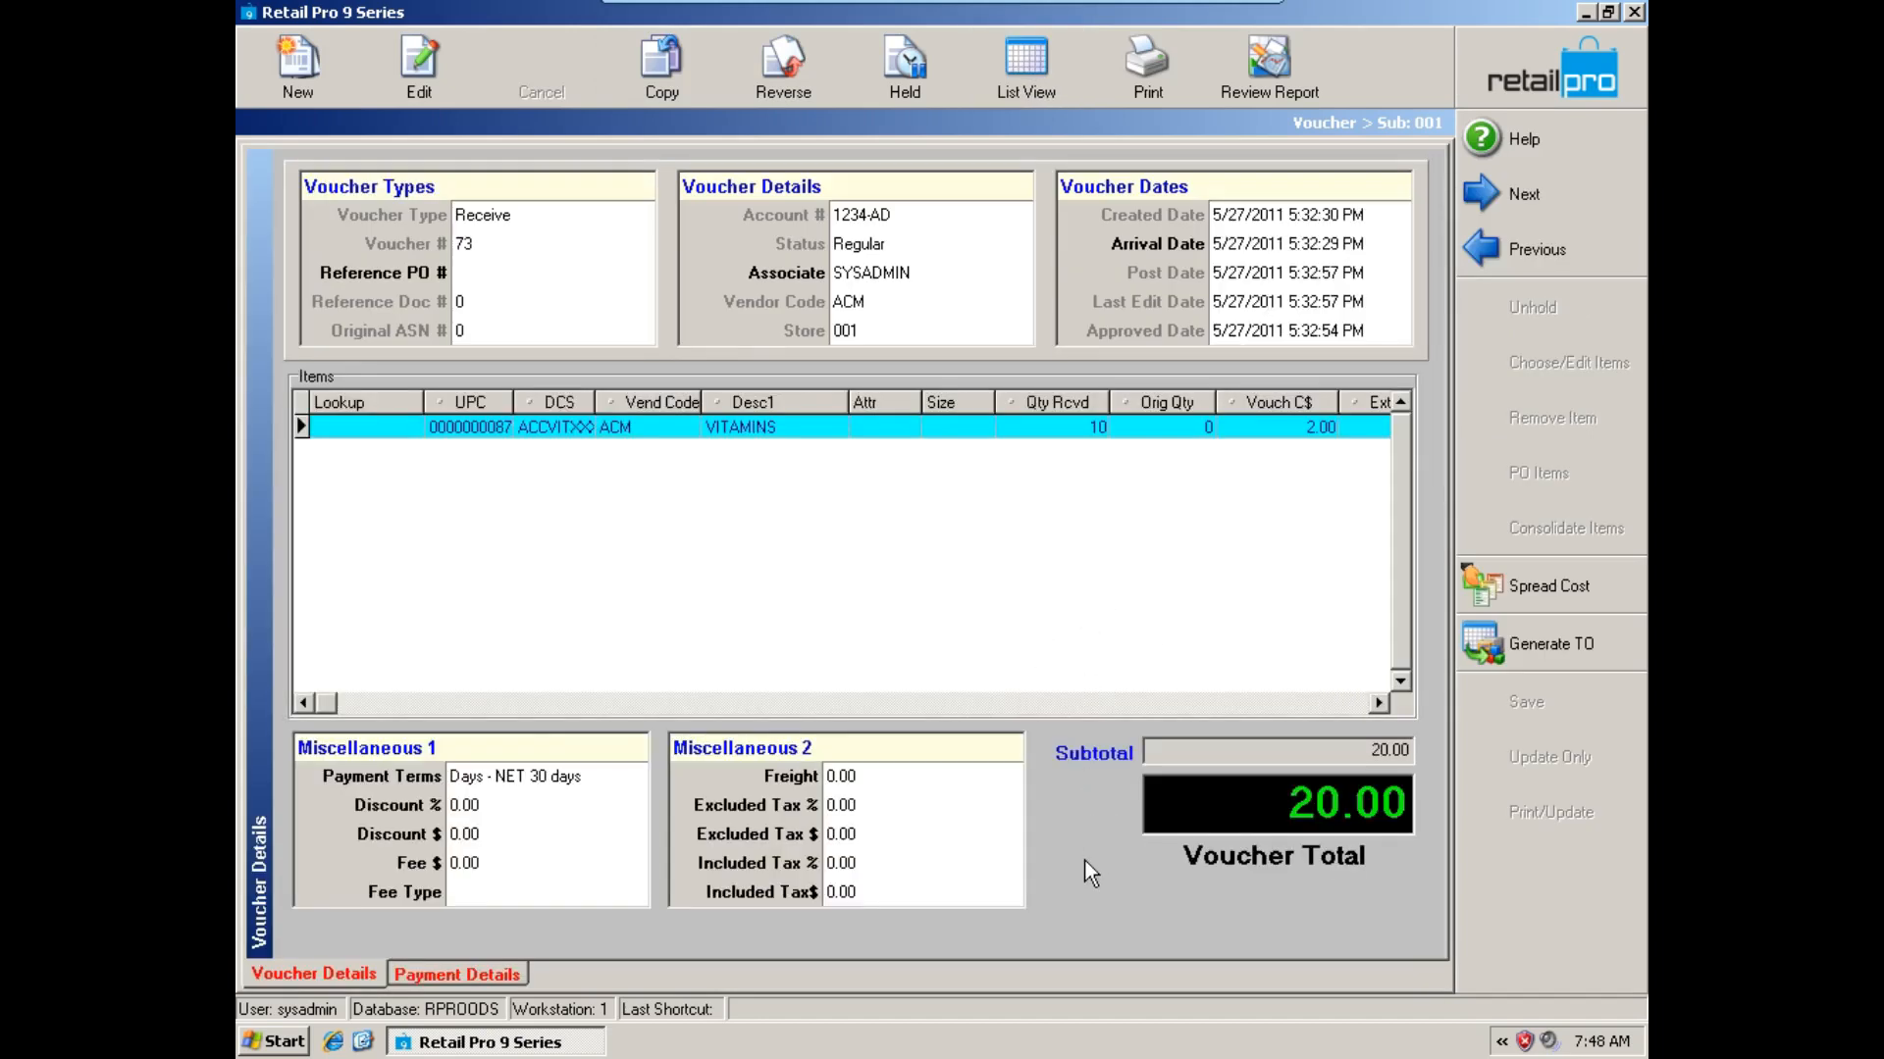
{"action": "right_click", "coordinate": [1086, 869]}
{"action": "mouse_move", "coordinate": [1227, 873]}
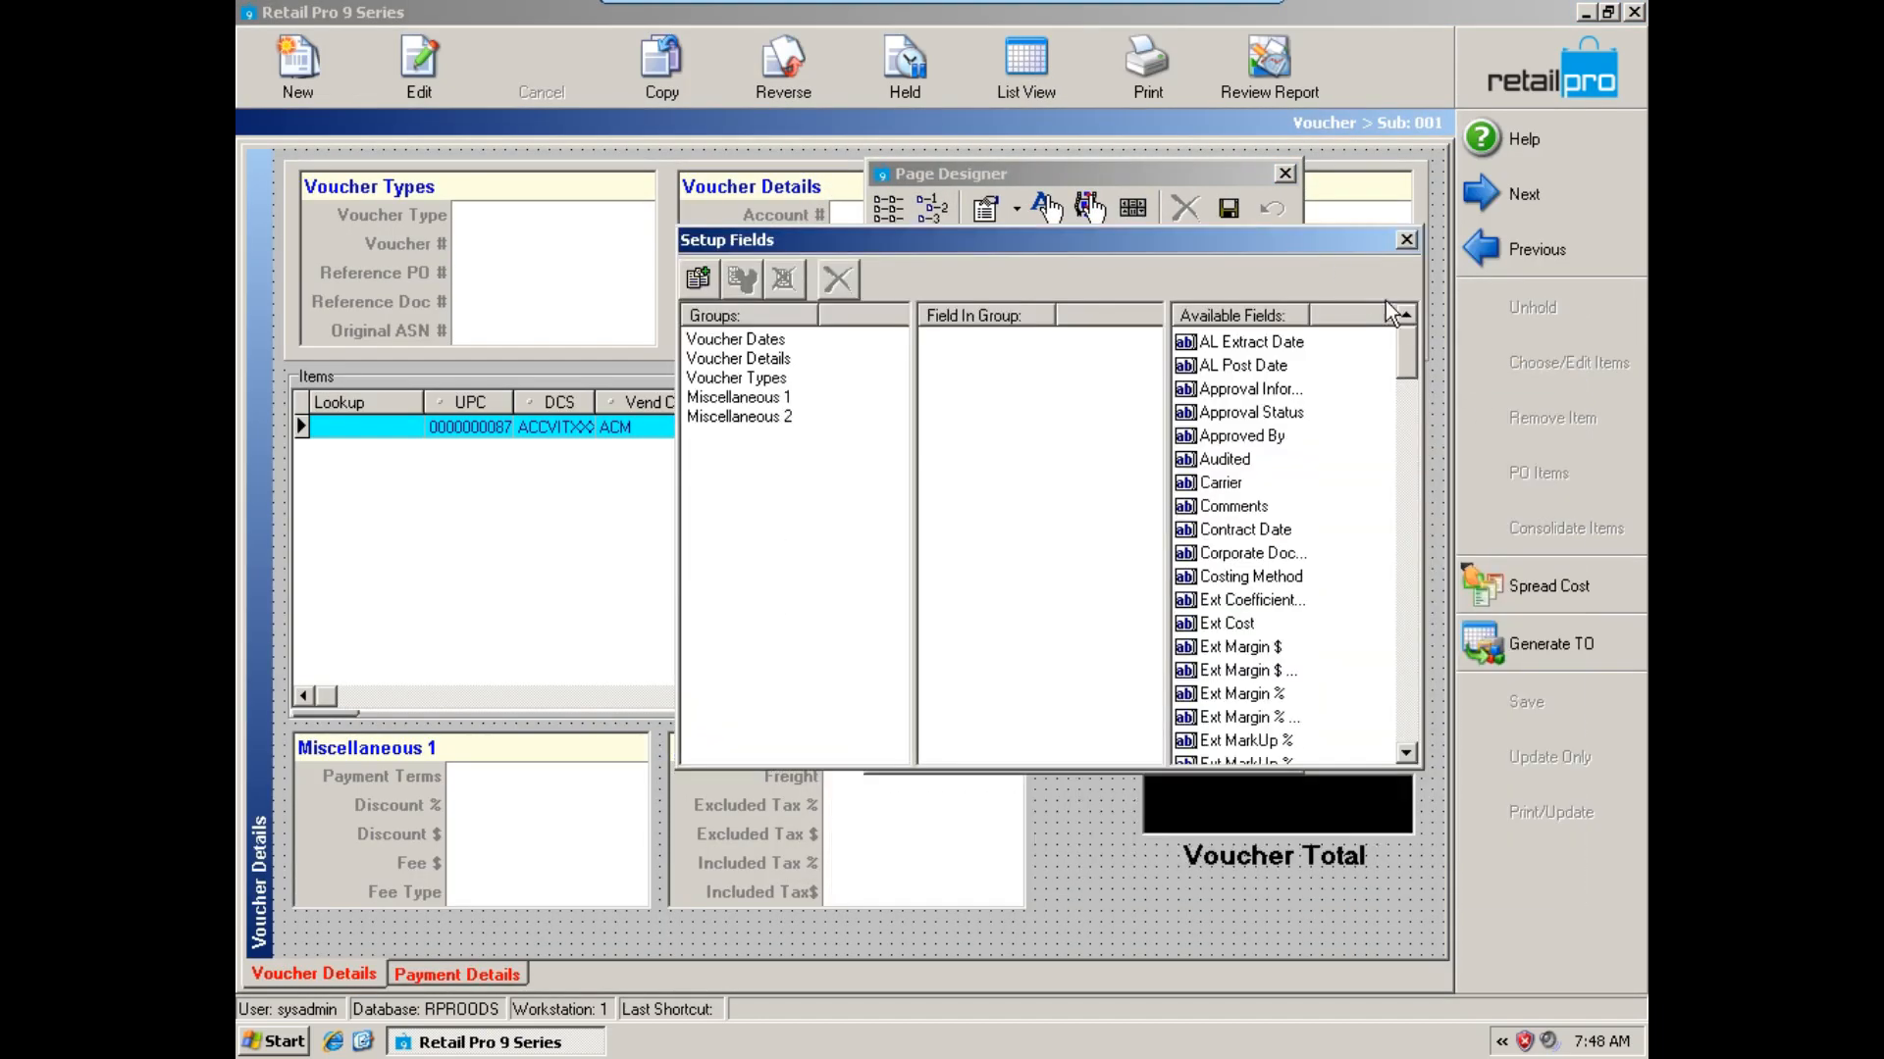
{"action": "left_click_drag", "start_coordinate": [1405, 339], "coordinate": [1410, 578]}
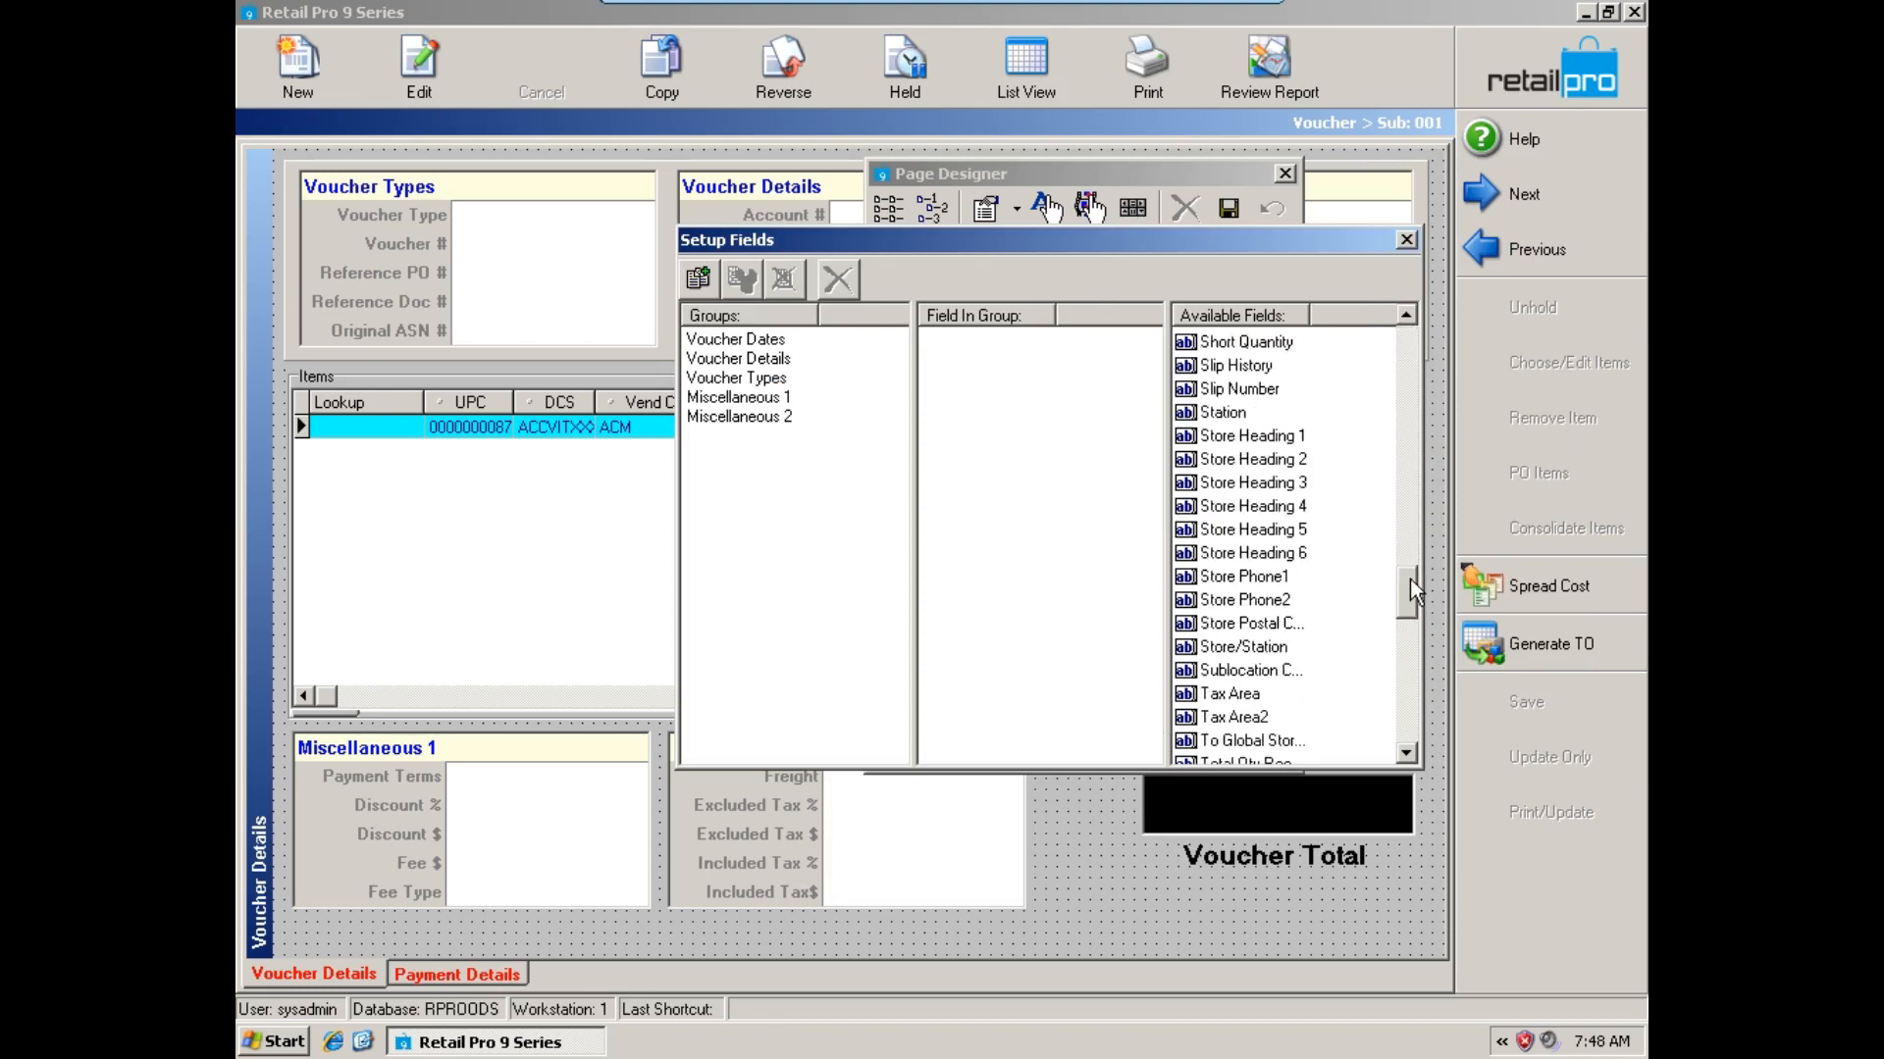
{"action": "left_click", "coordinate": [1252, 368]}
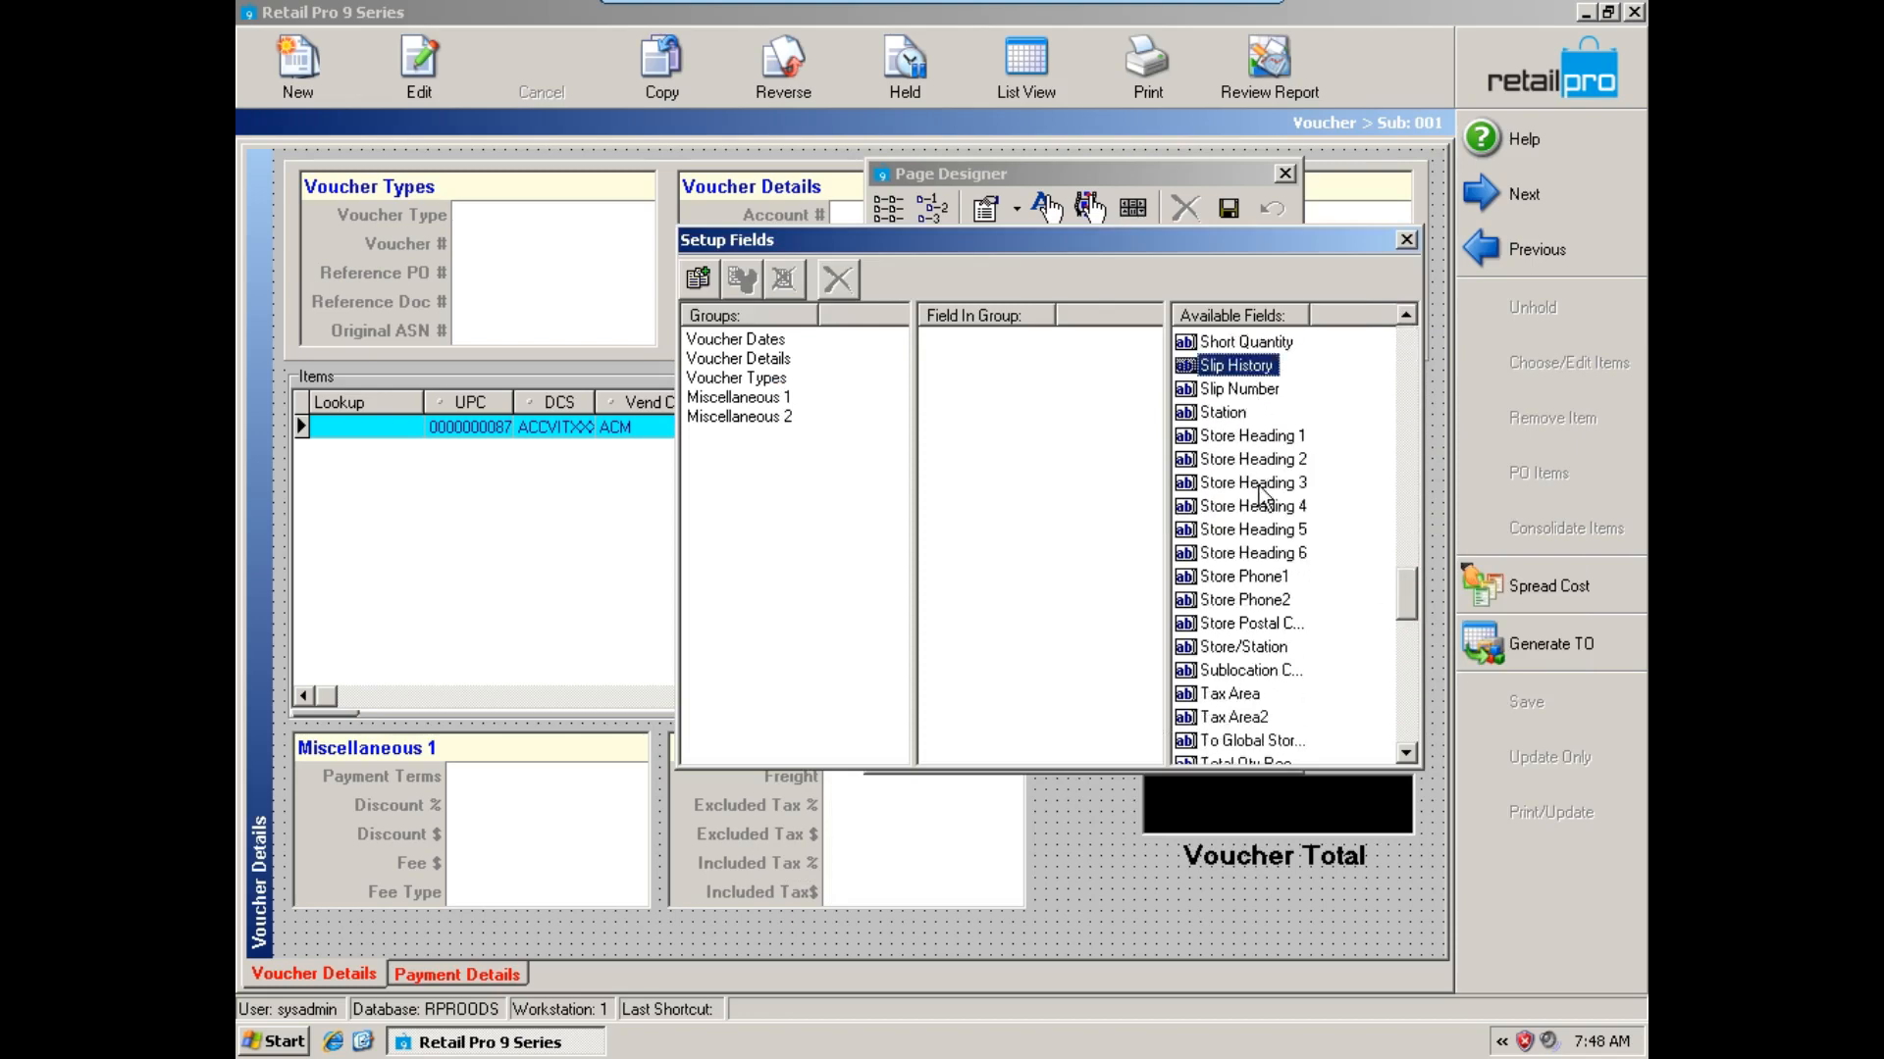
{"action": "scroll", "coordinate": [1263, 495], "scroll_direction": "up", "scroll_amount": 3}
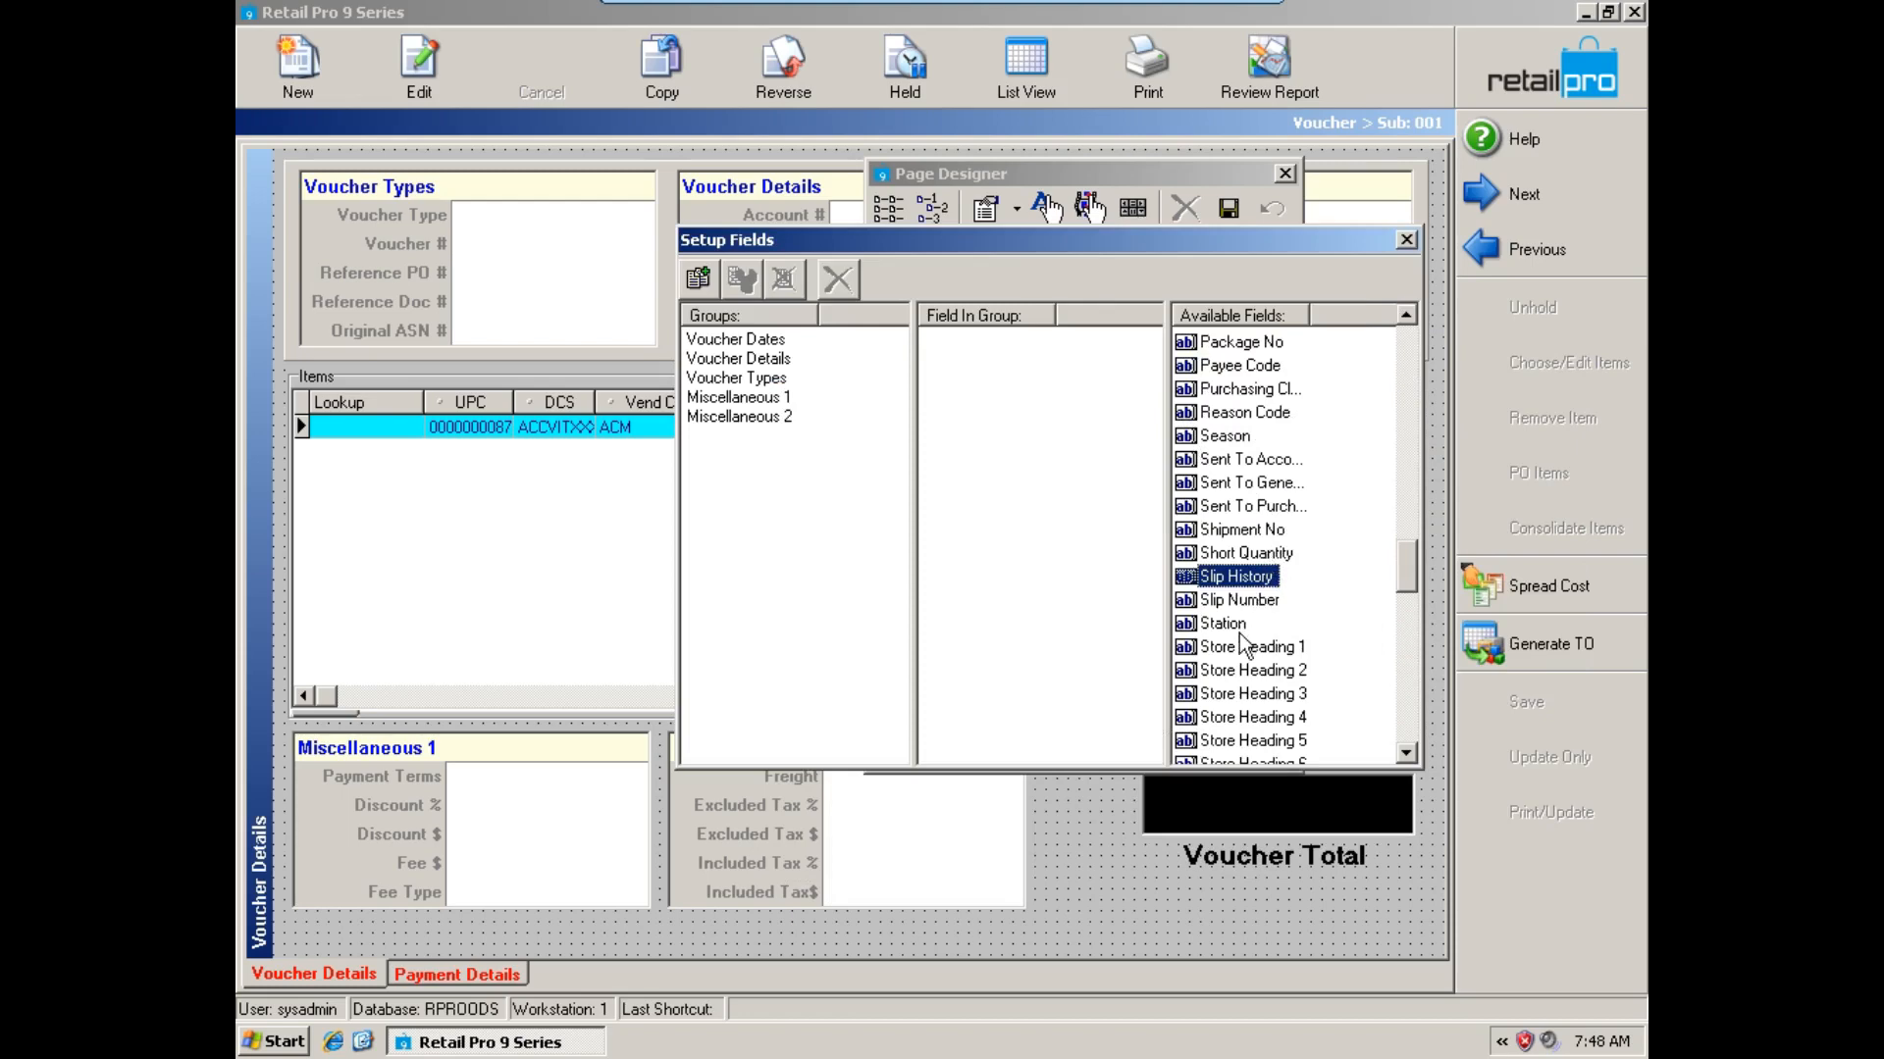
{"action": "left_click", "coordinate": [1250, 671]}
{"action": "scroll", "coordinate": [1249, 671], "scroll_direction": "down", "scroll_amount": 4}
{"action": "left_click", "coordinate": [1226, 600]}
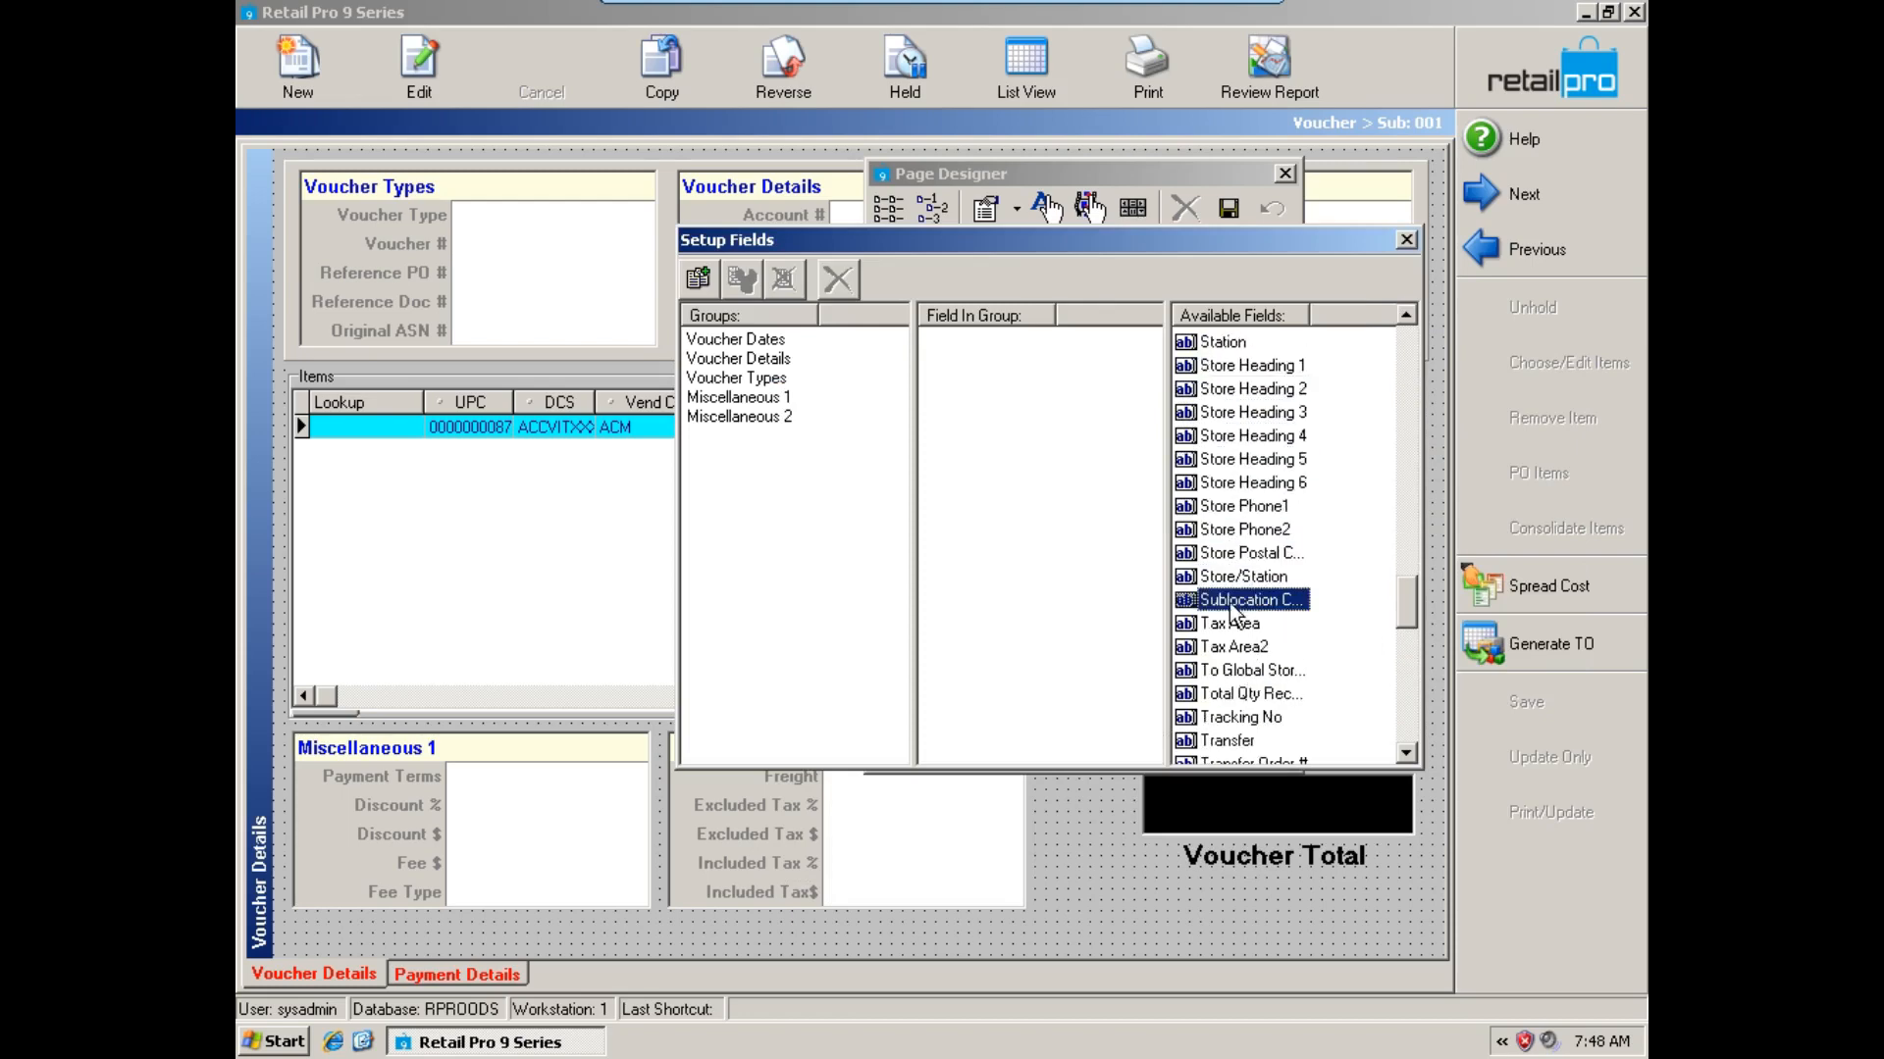
{"action": "left_click_drag", "start_coordinate": [1217, 610], "coordinate": [1109, 880]}
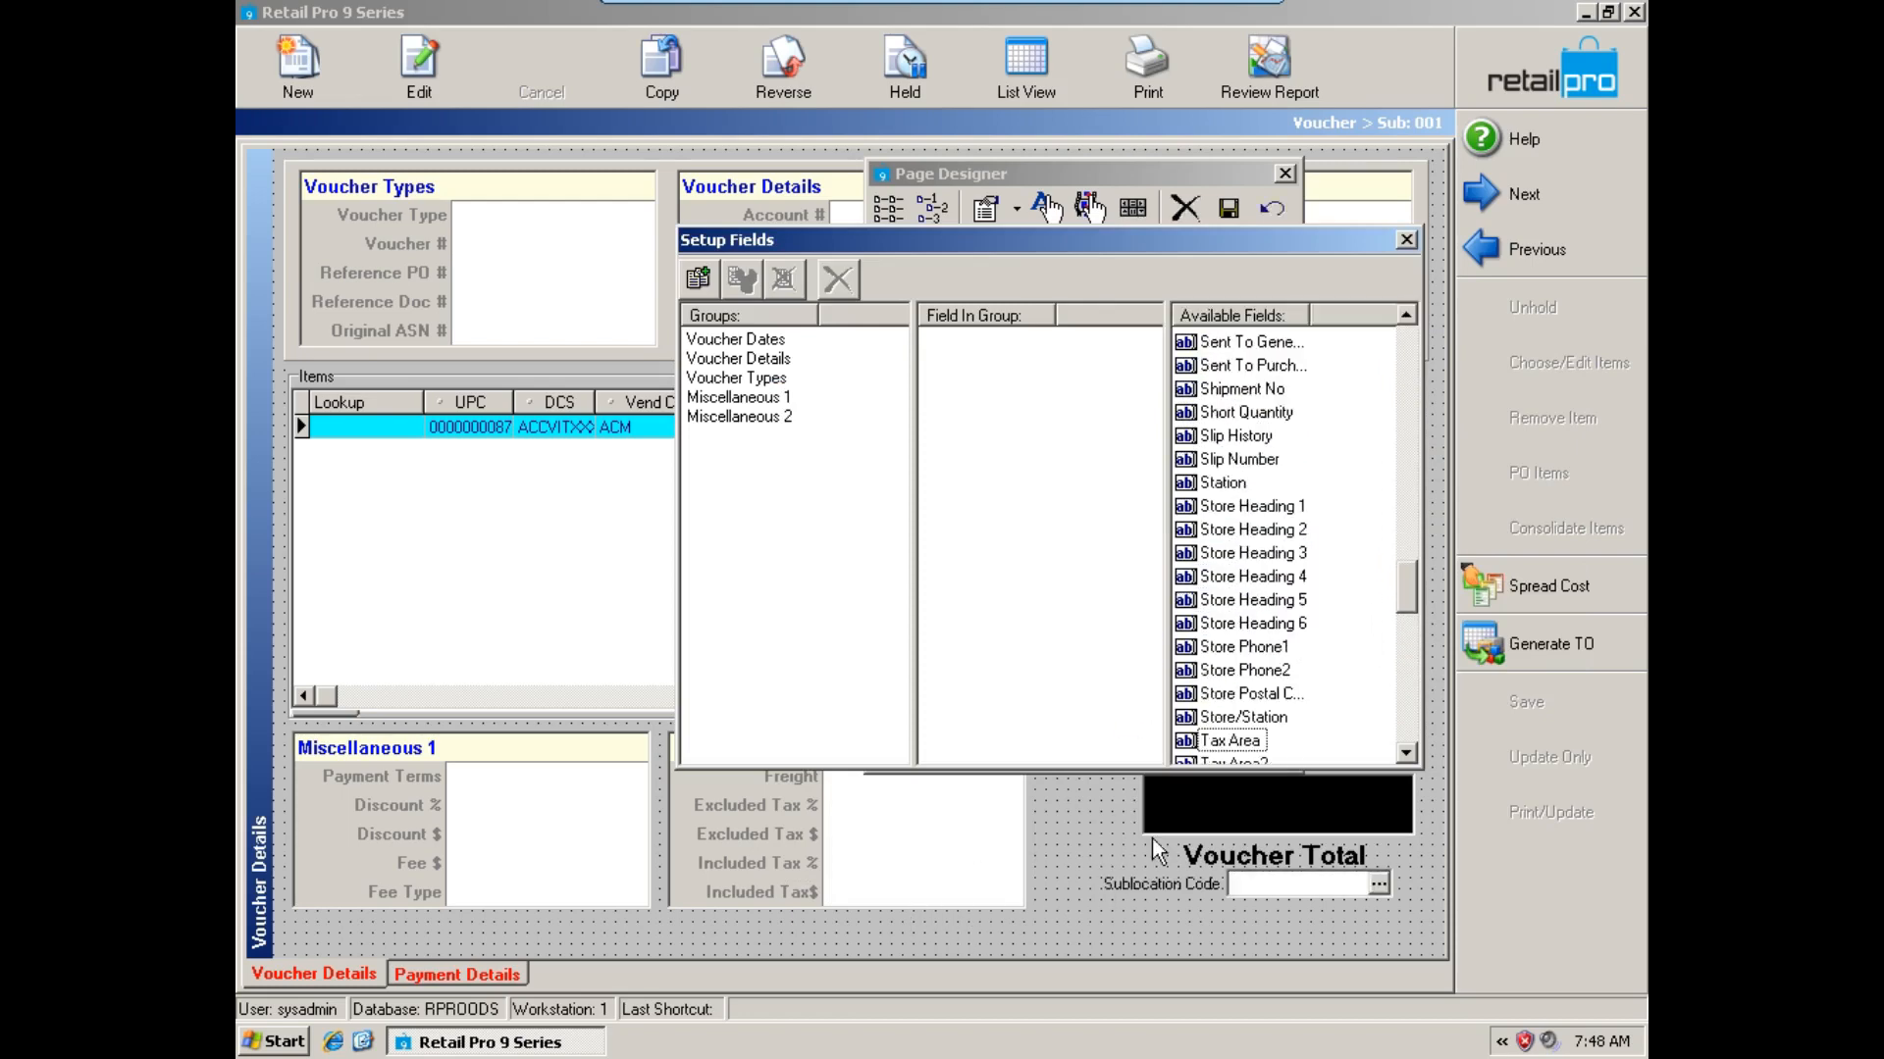
Shift the Sublocation Code field slightly left on the voucher form and save the page design.
{"action": "left_click", "coordinate": [1406, 239]}
{"action": "left_click_drag", "start_coordinate": [1232, 174], "coordinate": [1323, 123]}
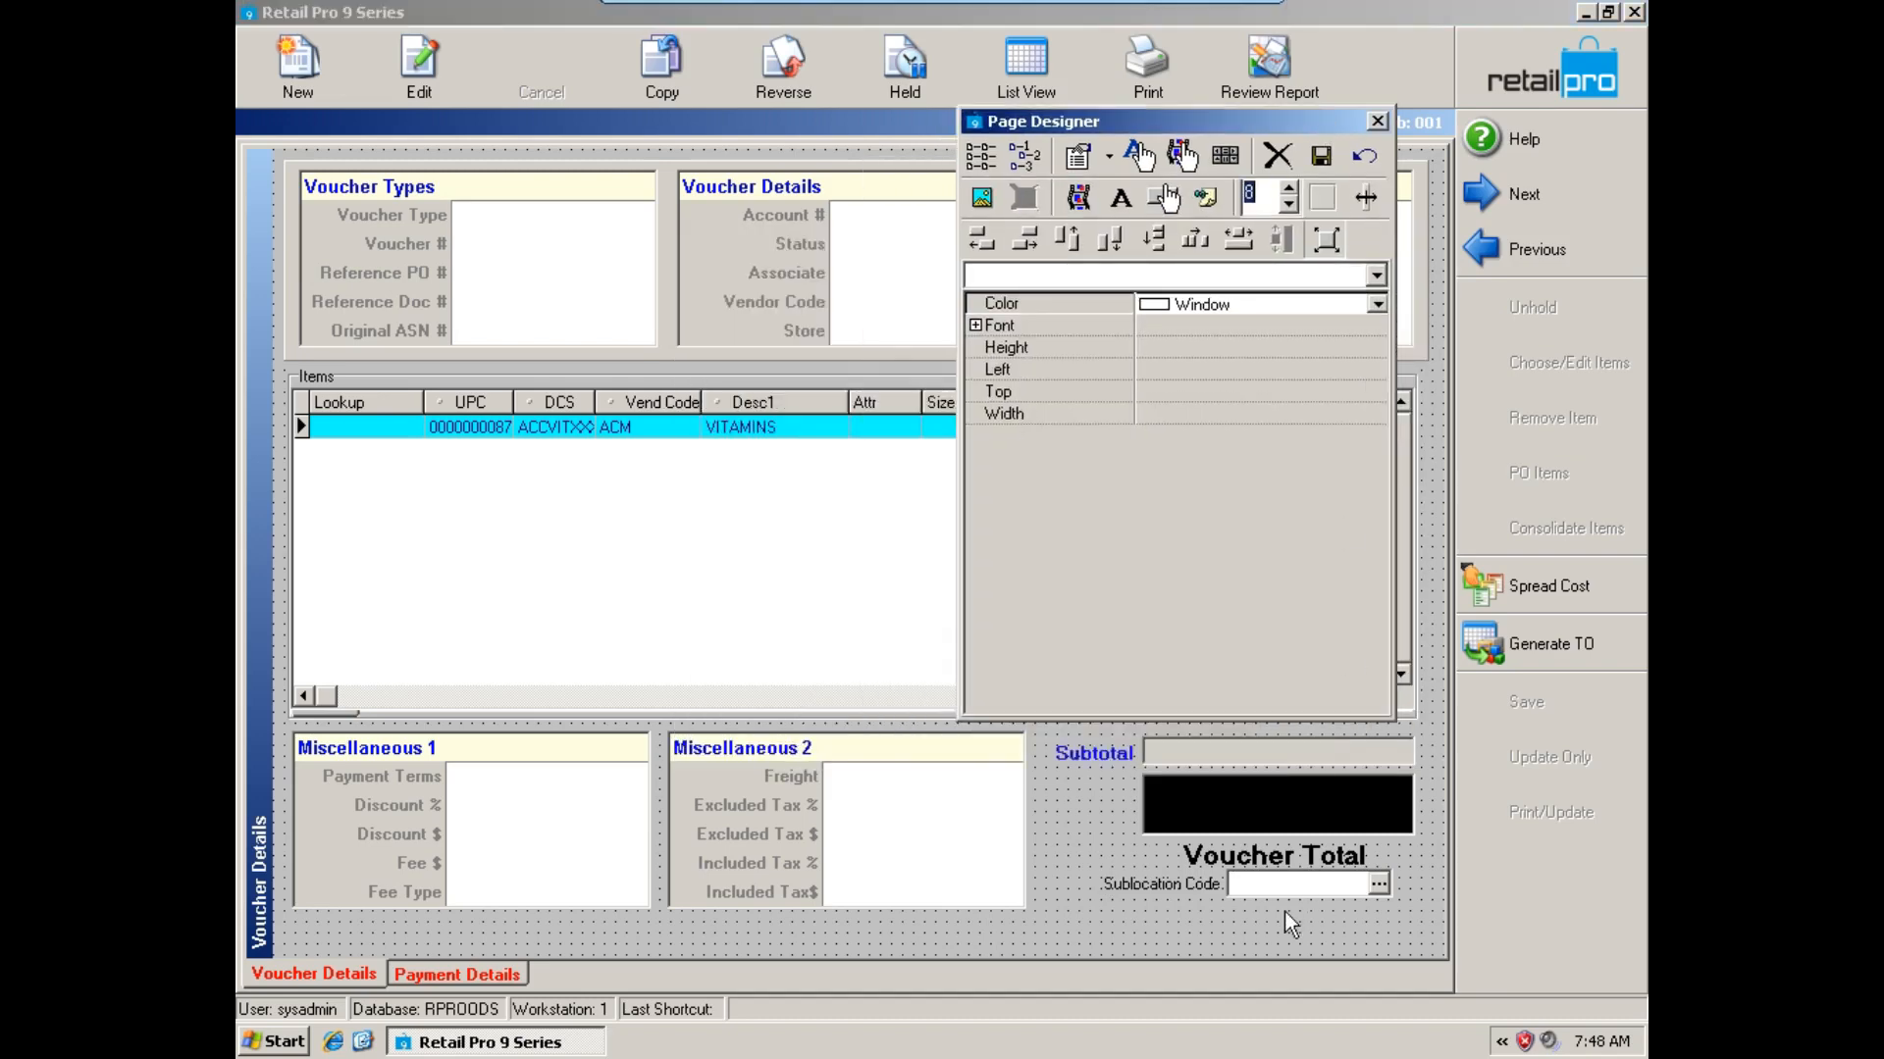
{"action": "left_click", "coordinate": [1297, 886]}
{"action": "left_click_drag", "start_coordinate": [1297, 886], "coordinate": [1257, 887]}
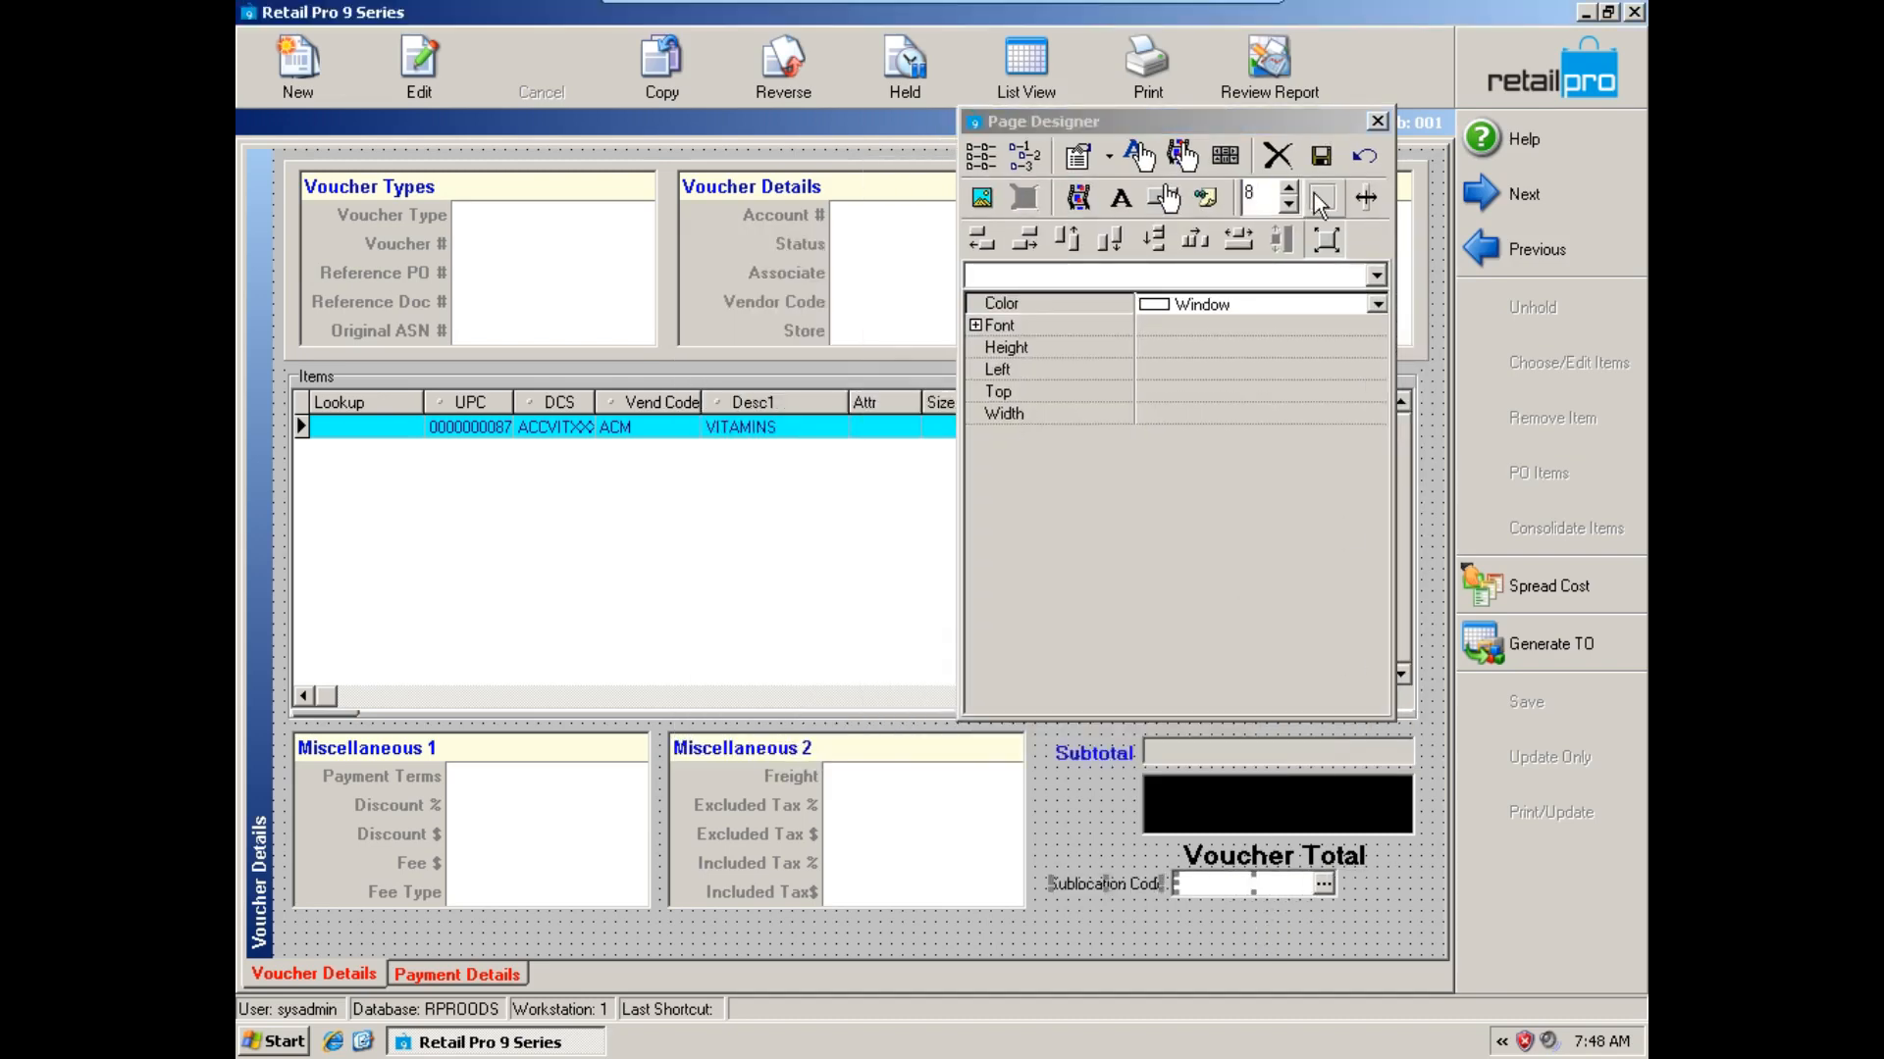
{"action": "left_click", "coordinate": [1322, 157]}
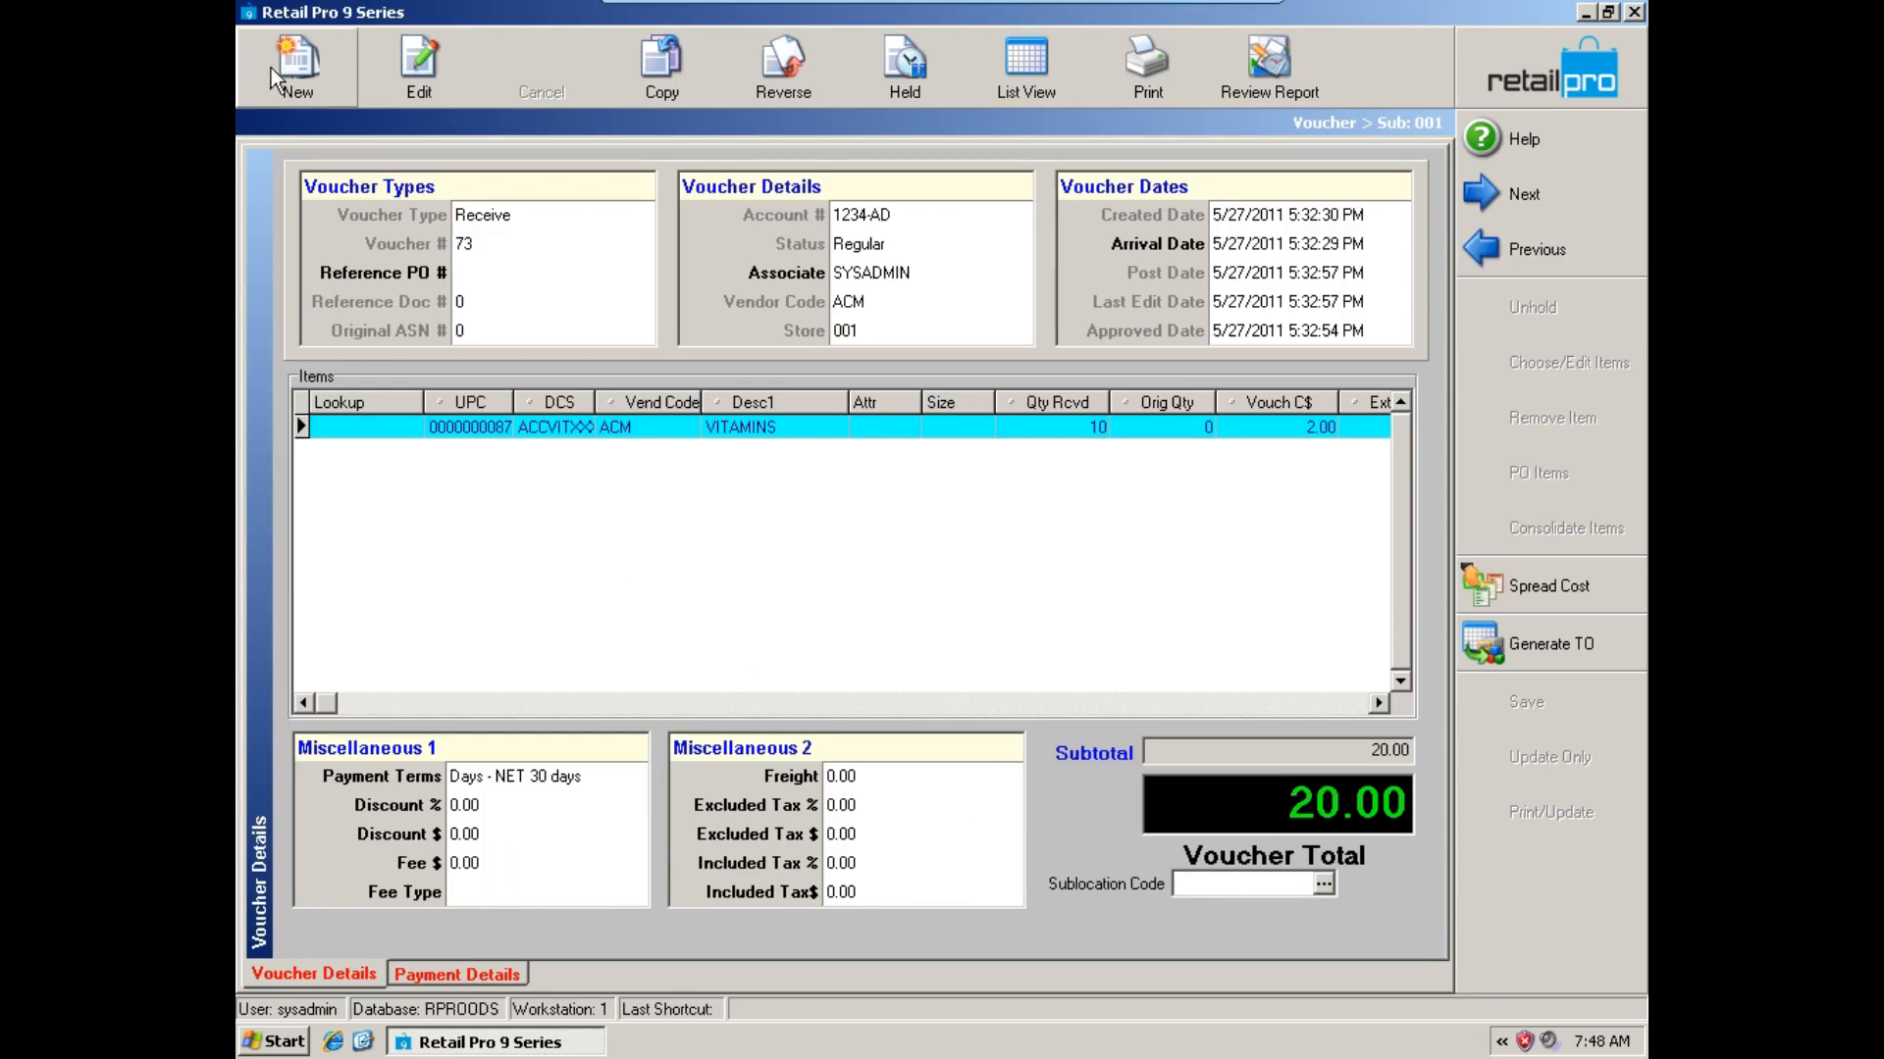
Start a new receiving voucher and choose sub location SALESFL for it from the sub location lookup.
{"action": "left_click", "coordinate": [327, 69]}
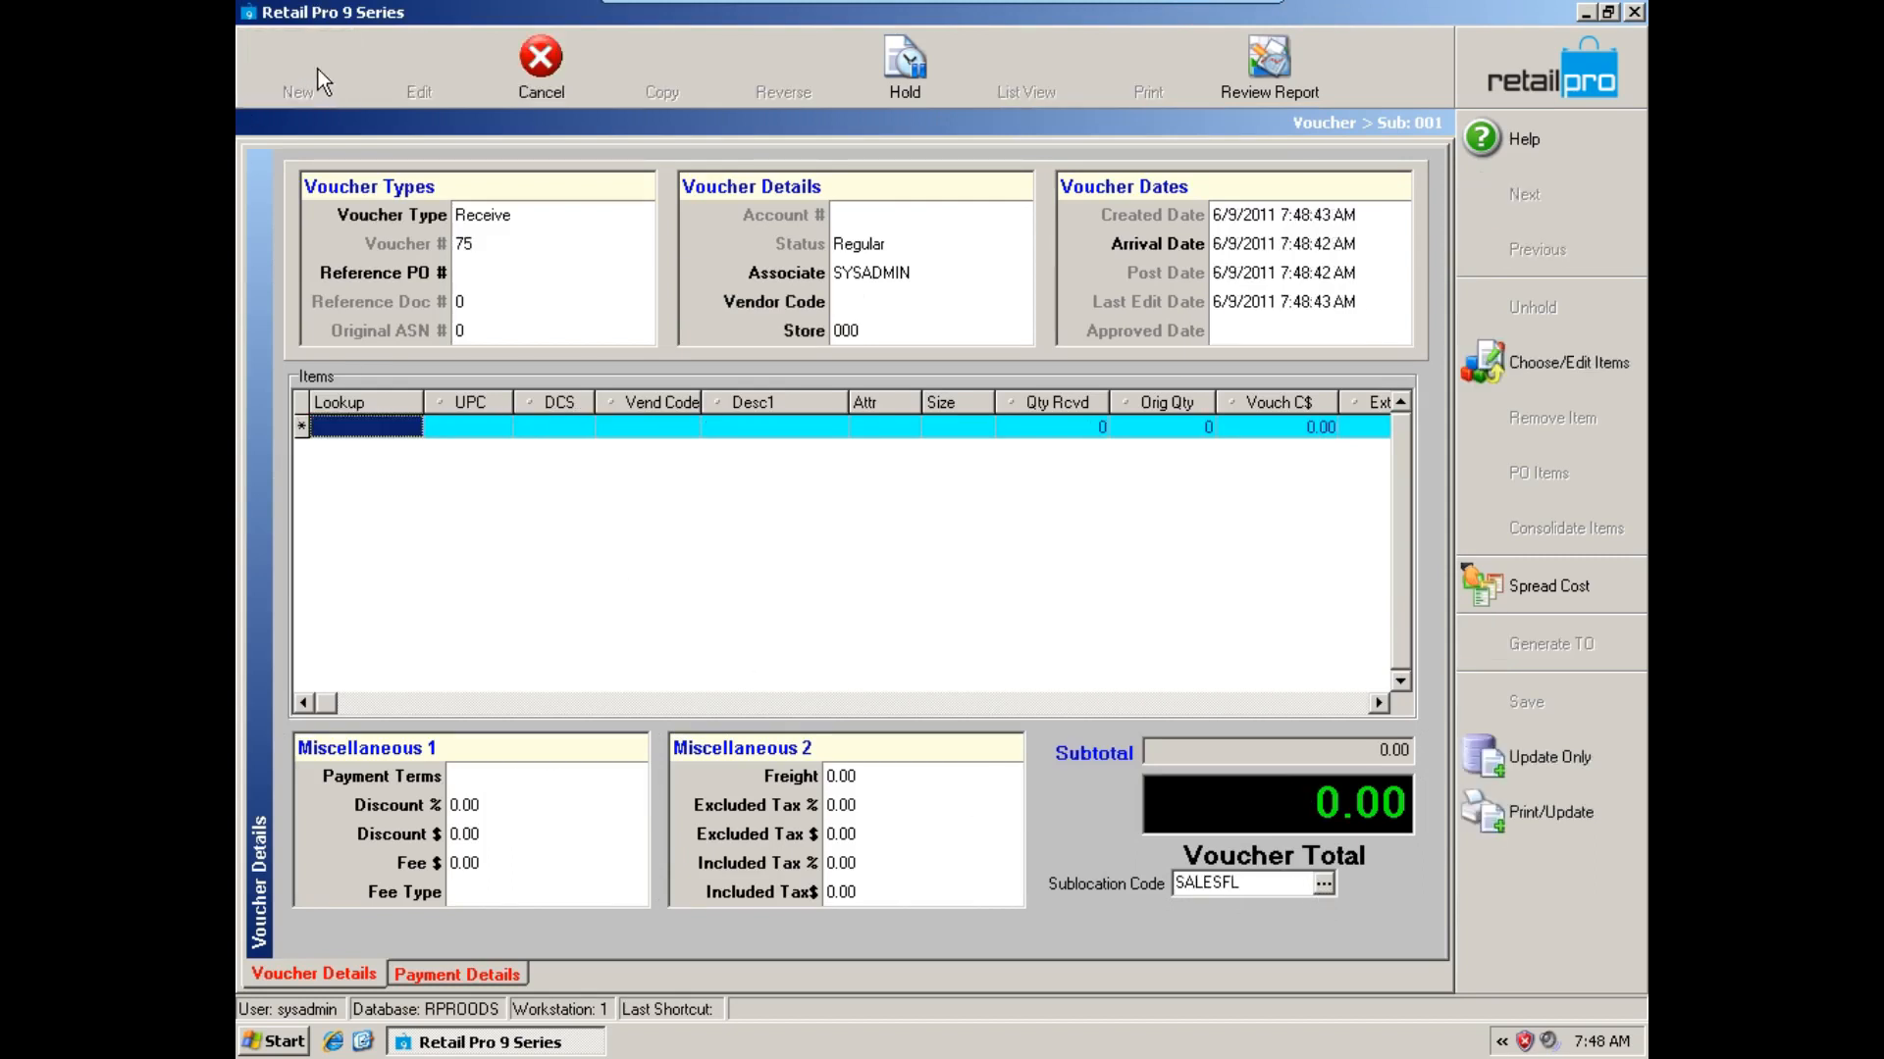
{"action": "left_click", "coordinate": [1323, 884]}
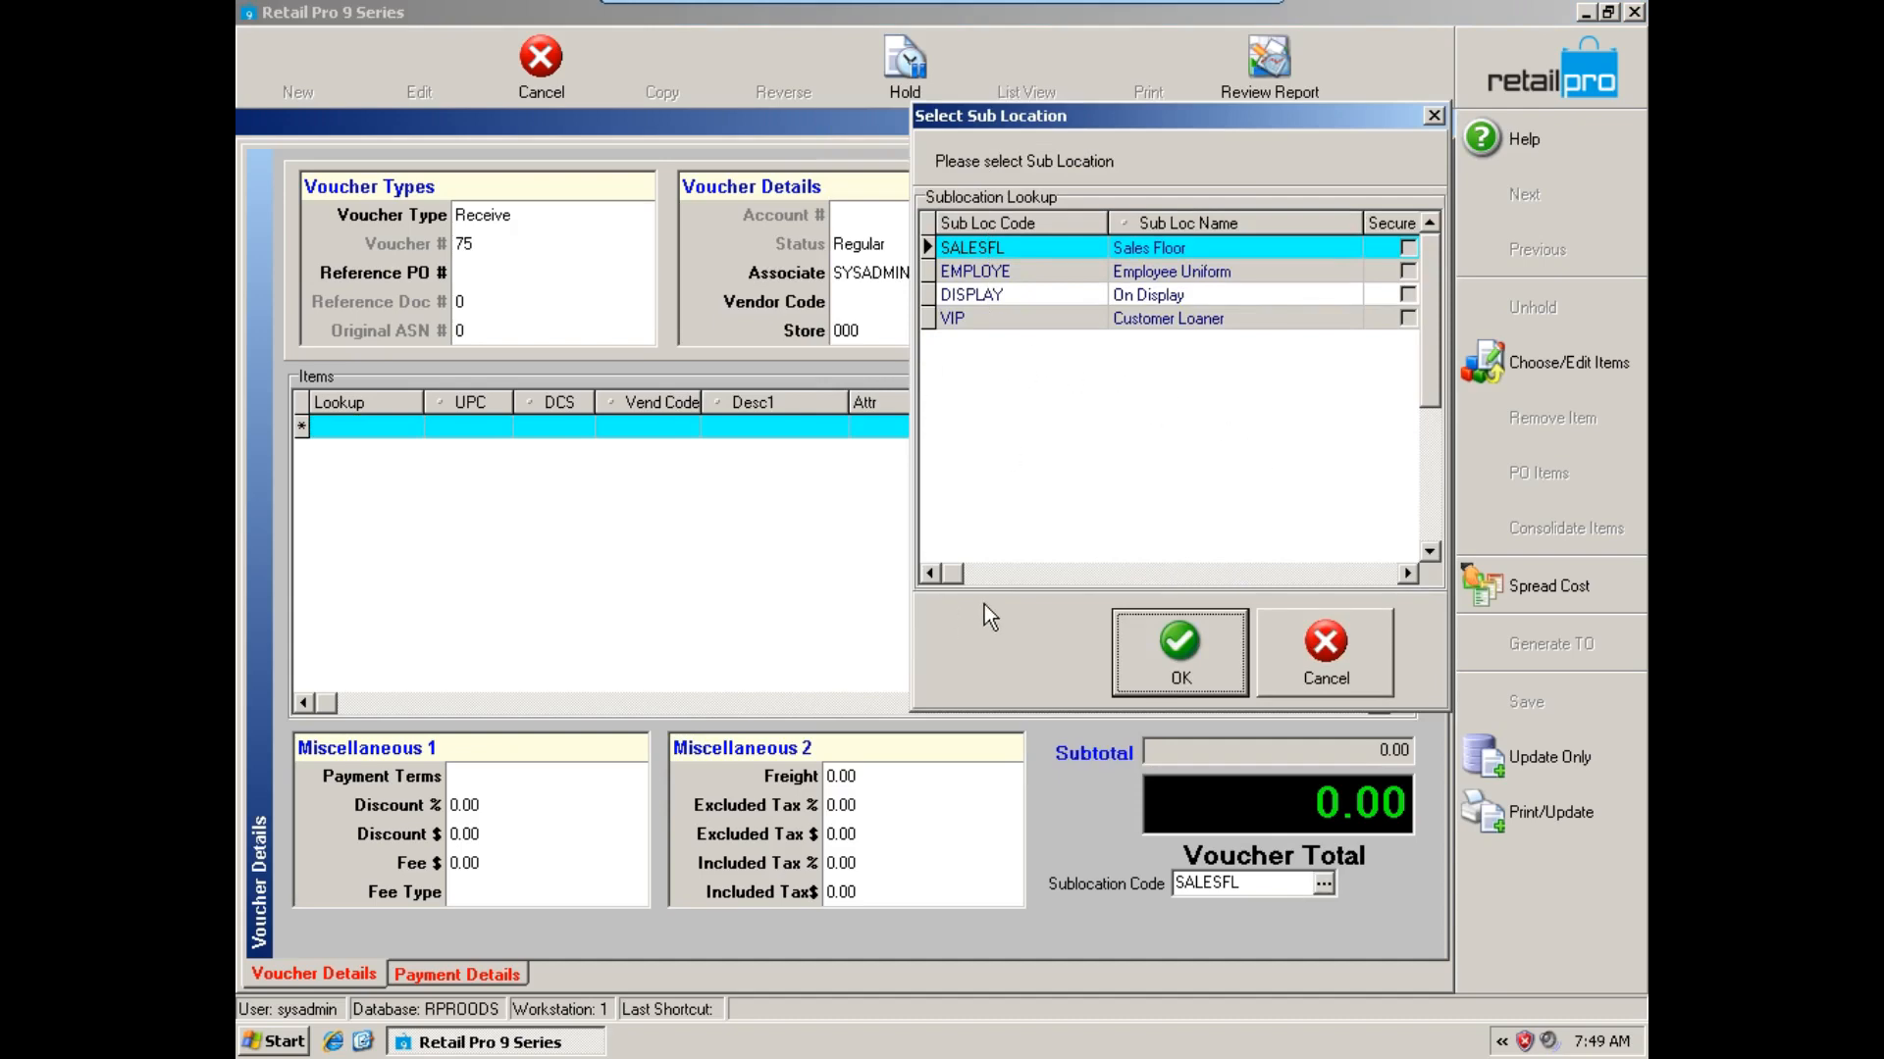
{"action": "left_click", "coordinate": [1165, 676]}
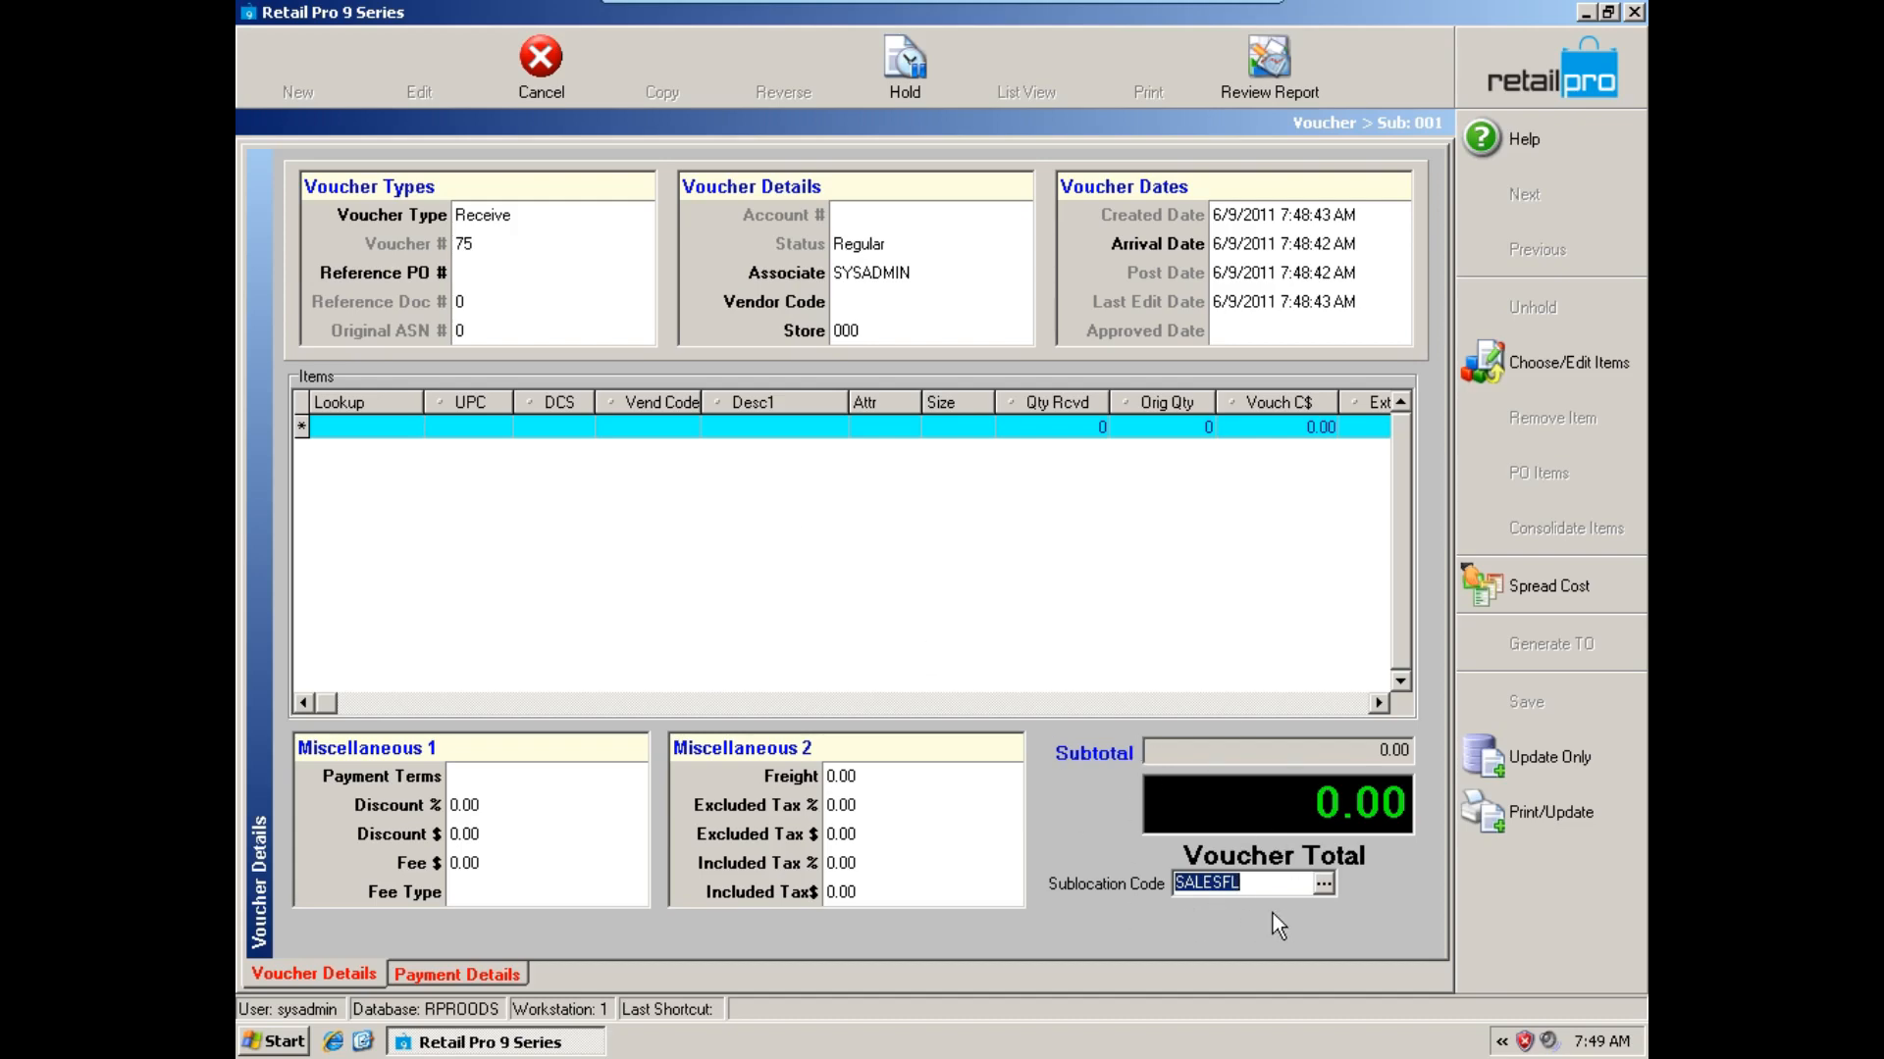
Look up rama* in the voucher's items and add the RAMAMURI item in size 8.5.
{"action": "left_click", "coordinate": [354, 428]}
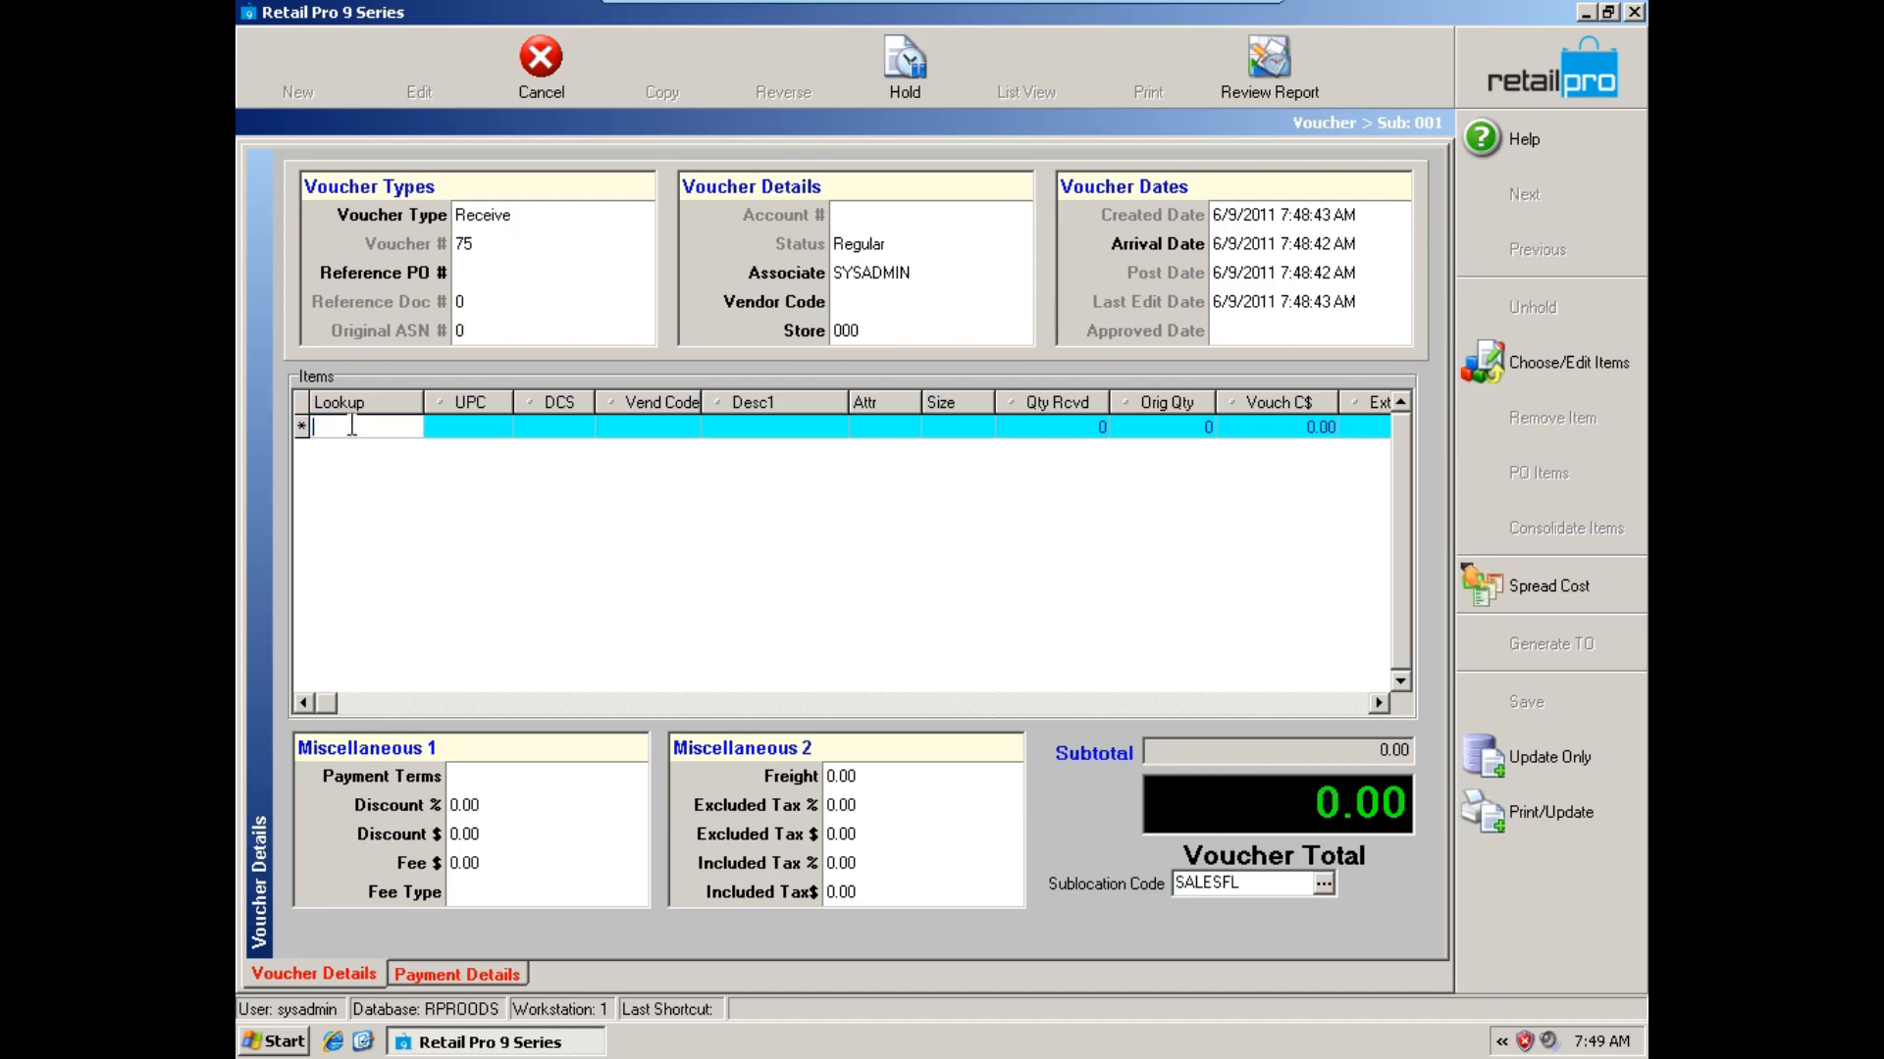
{"action": "type", "text": "rama*"}
{"action": "key", "text": "Return"}
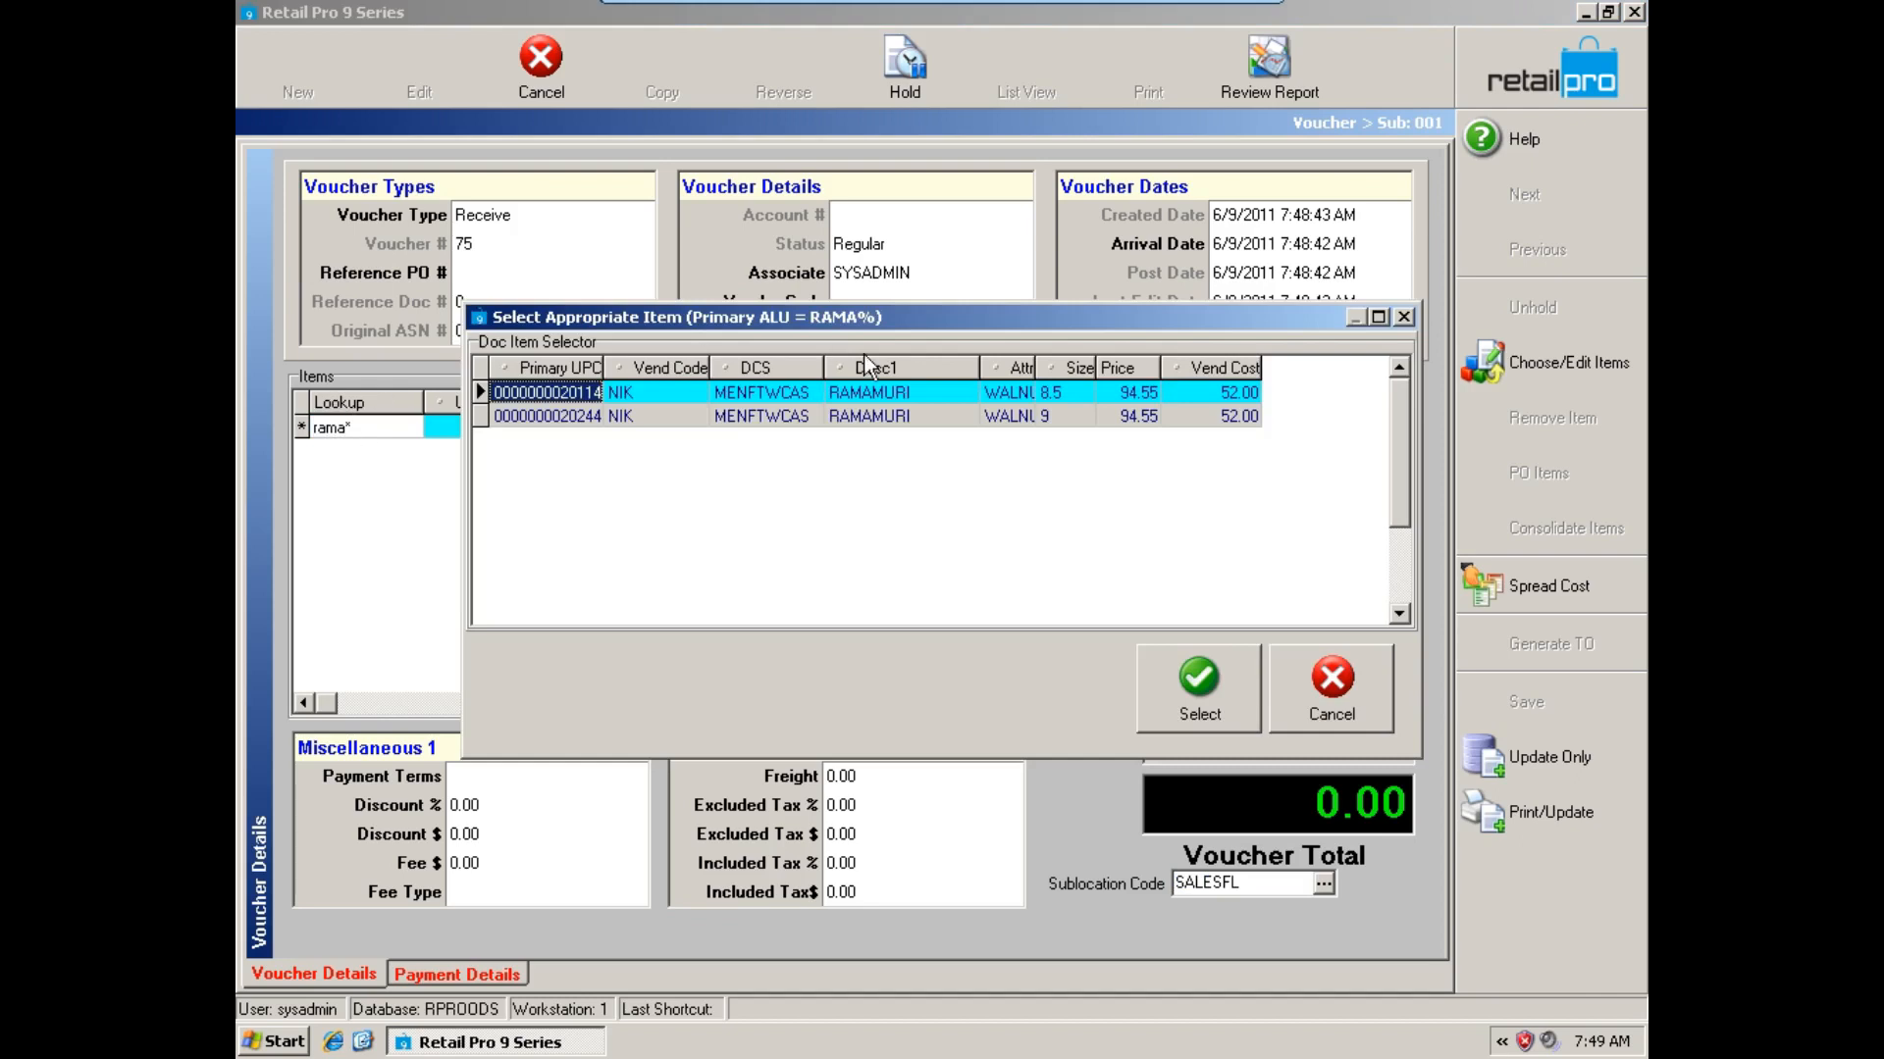
{"action": "left_click", "coordinate": [1199, 696]}
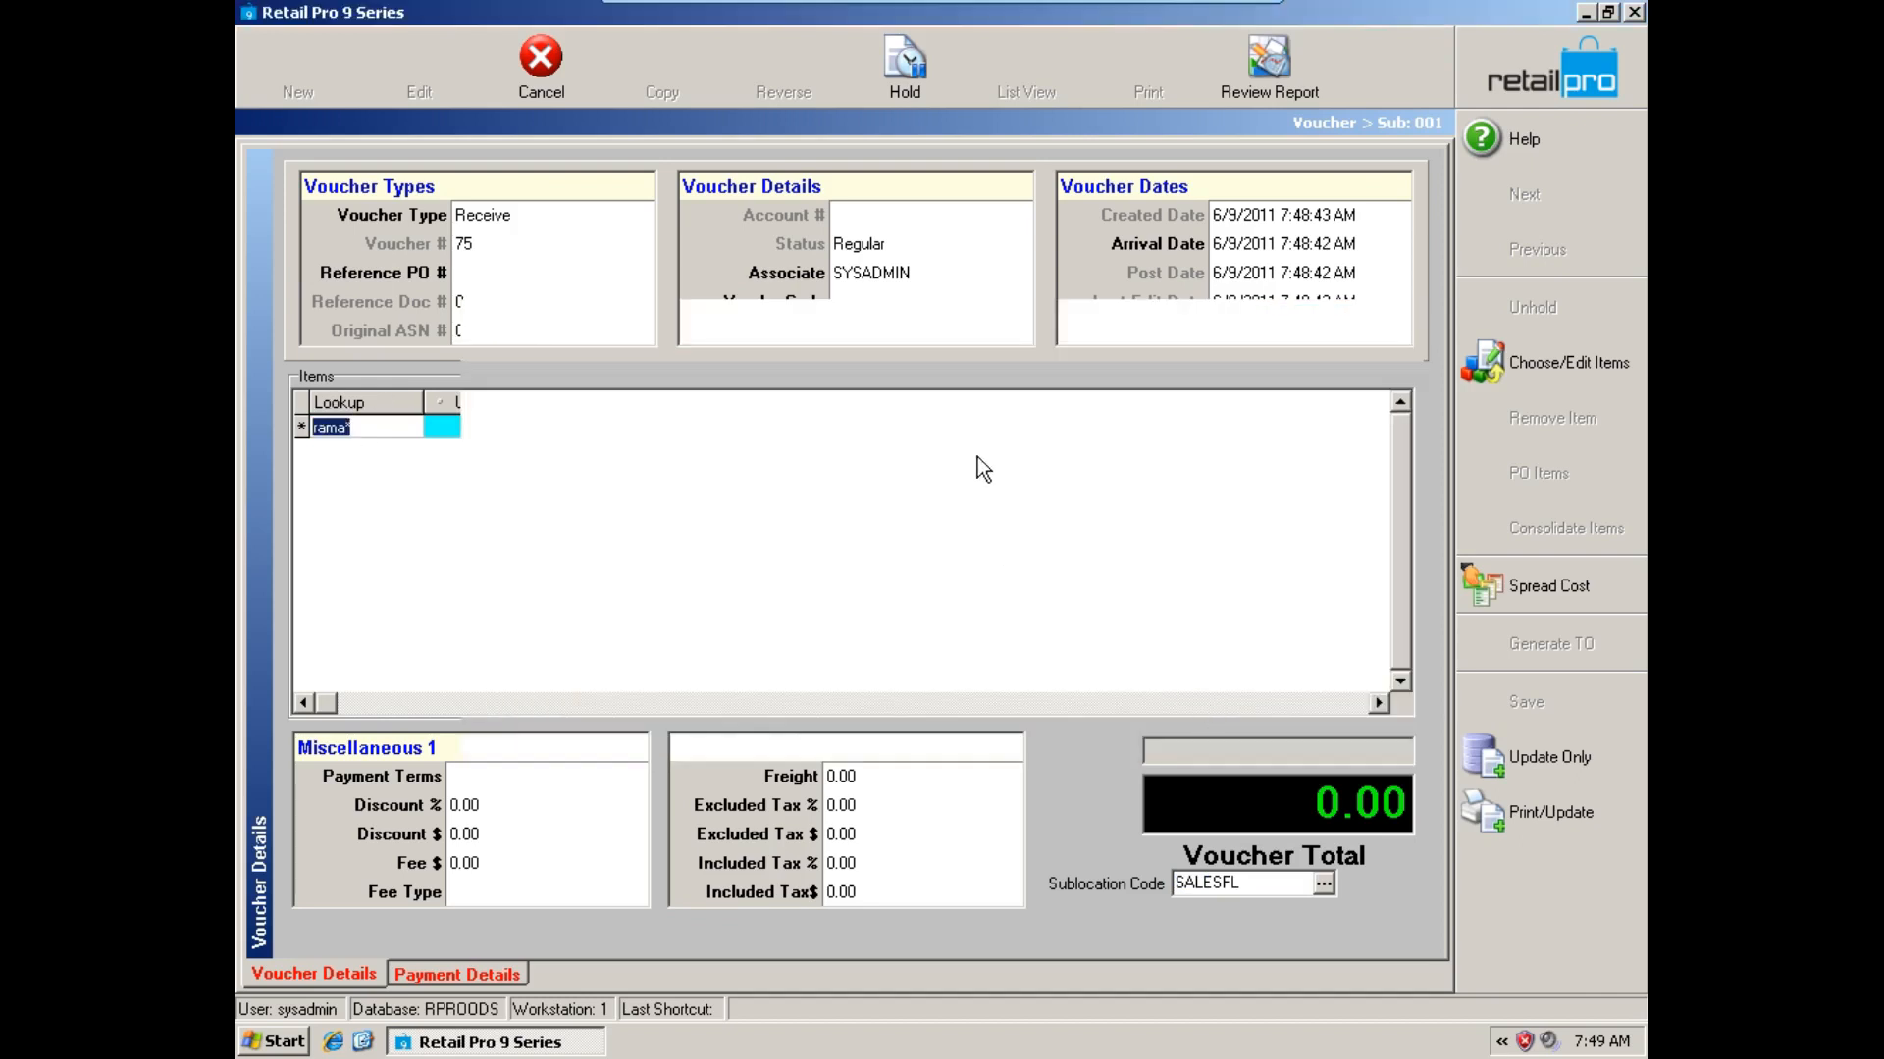
Set the RAMAMURI item's received quantity to 100 and update the voucher without printing.
{"action": "left_click", "coordinate": [1100, 431]}
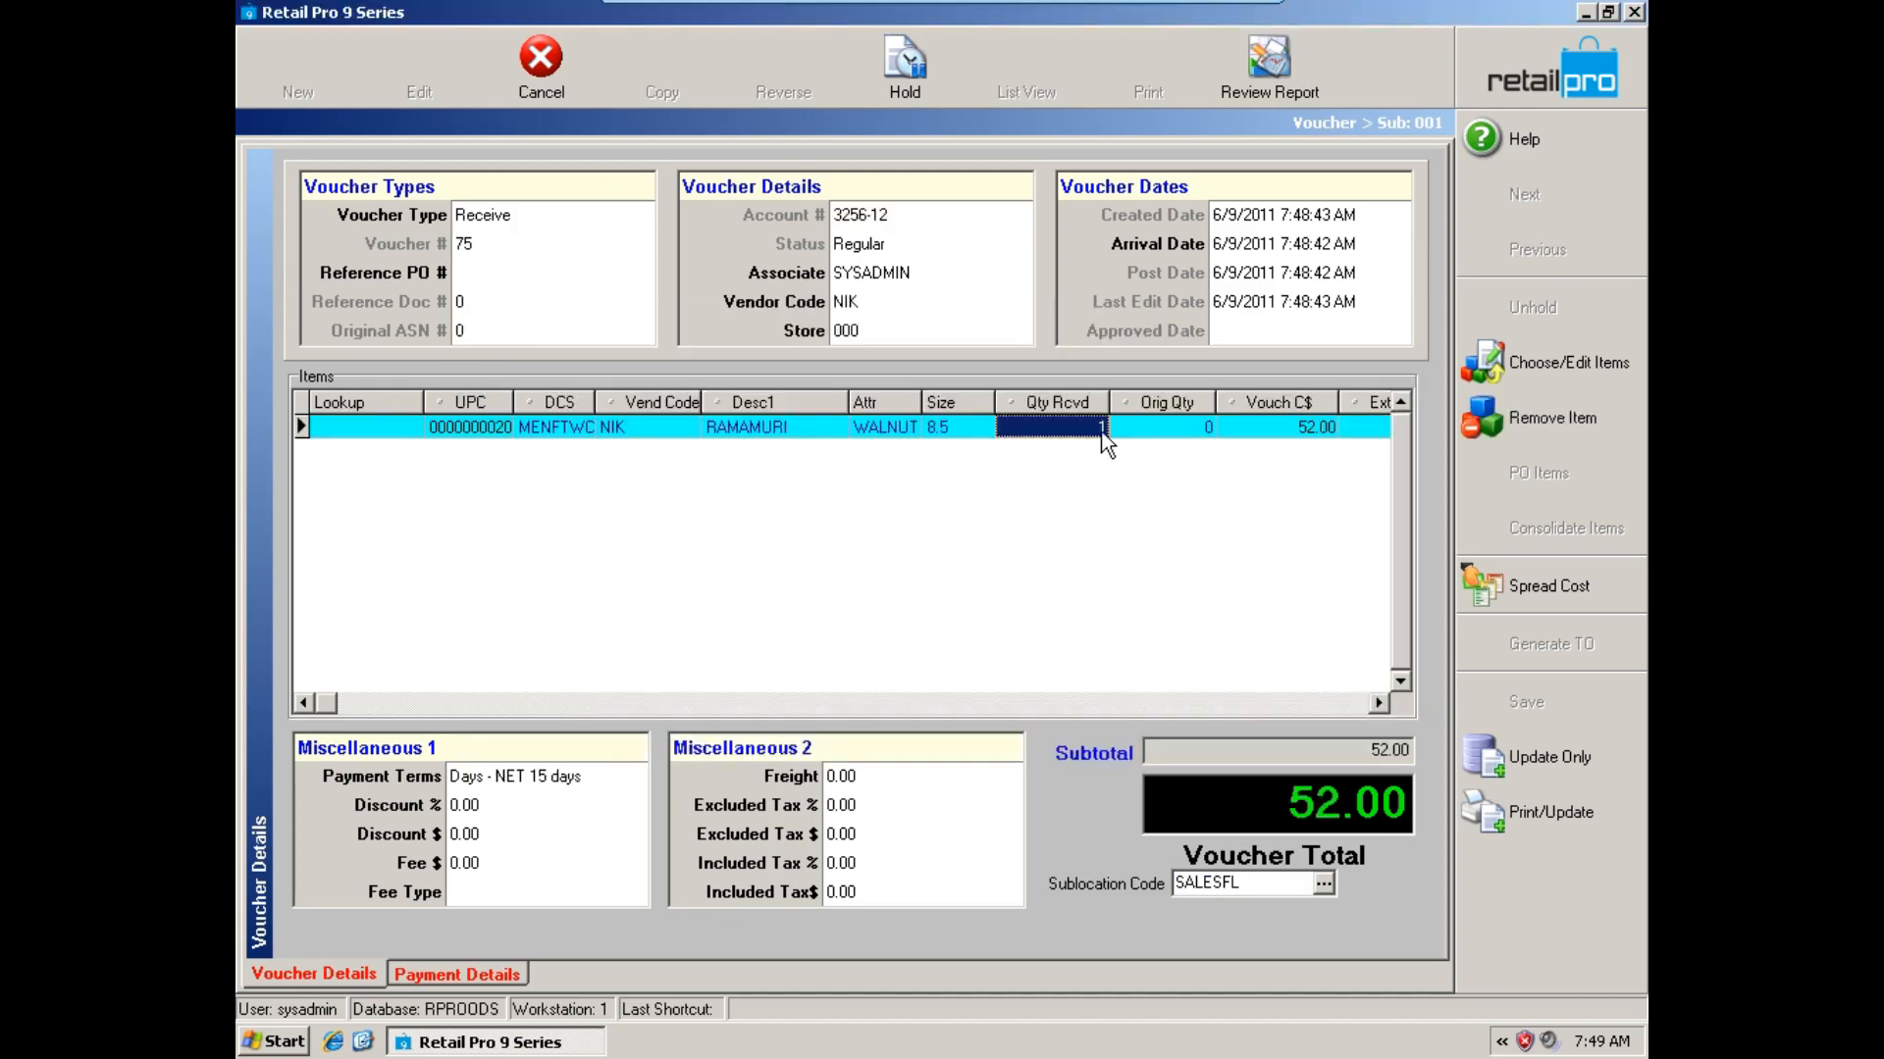
{"action": "left_click", "coordinate": [1101, 430]}
{"action": "type", "text": "00"}
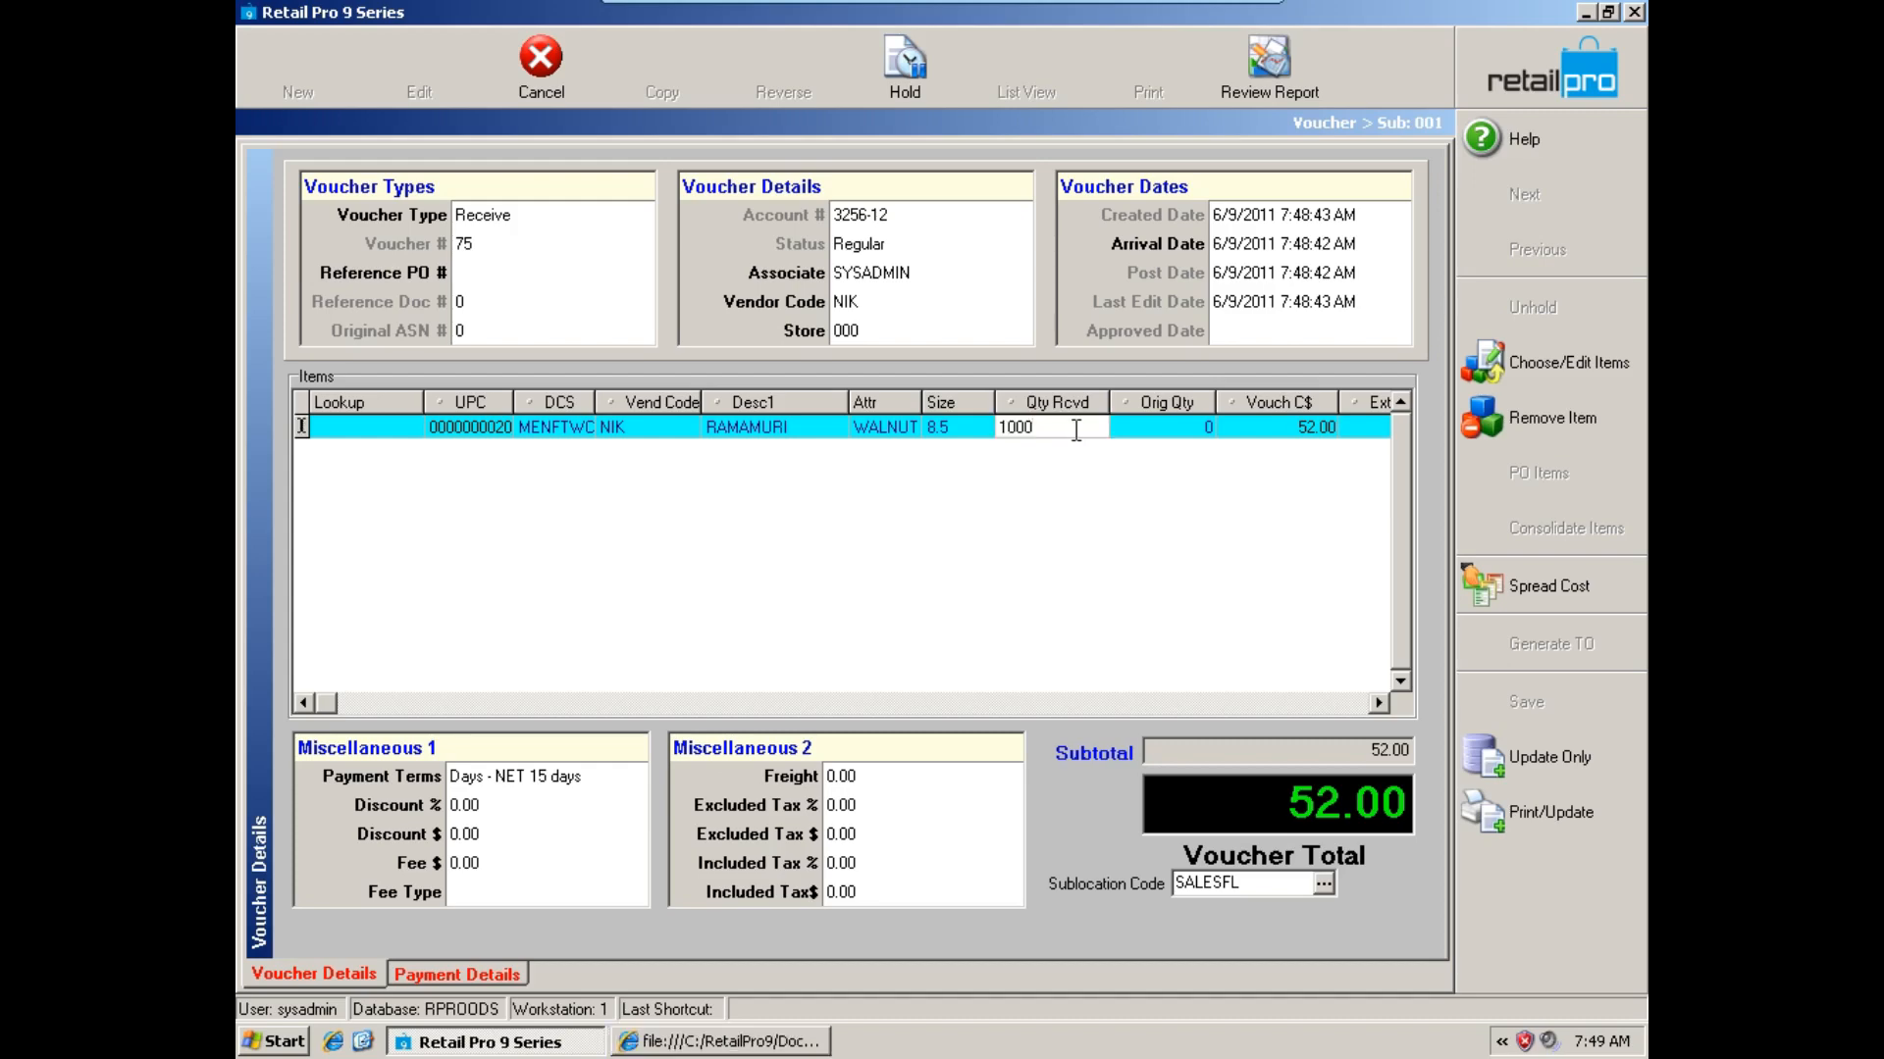
{"action": "left_click", "coordinate": [1133, 430]}
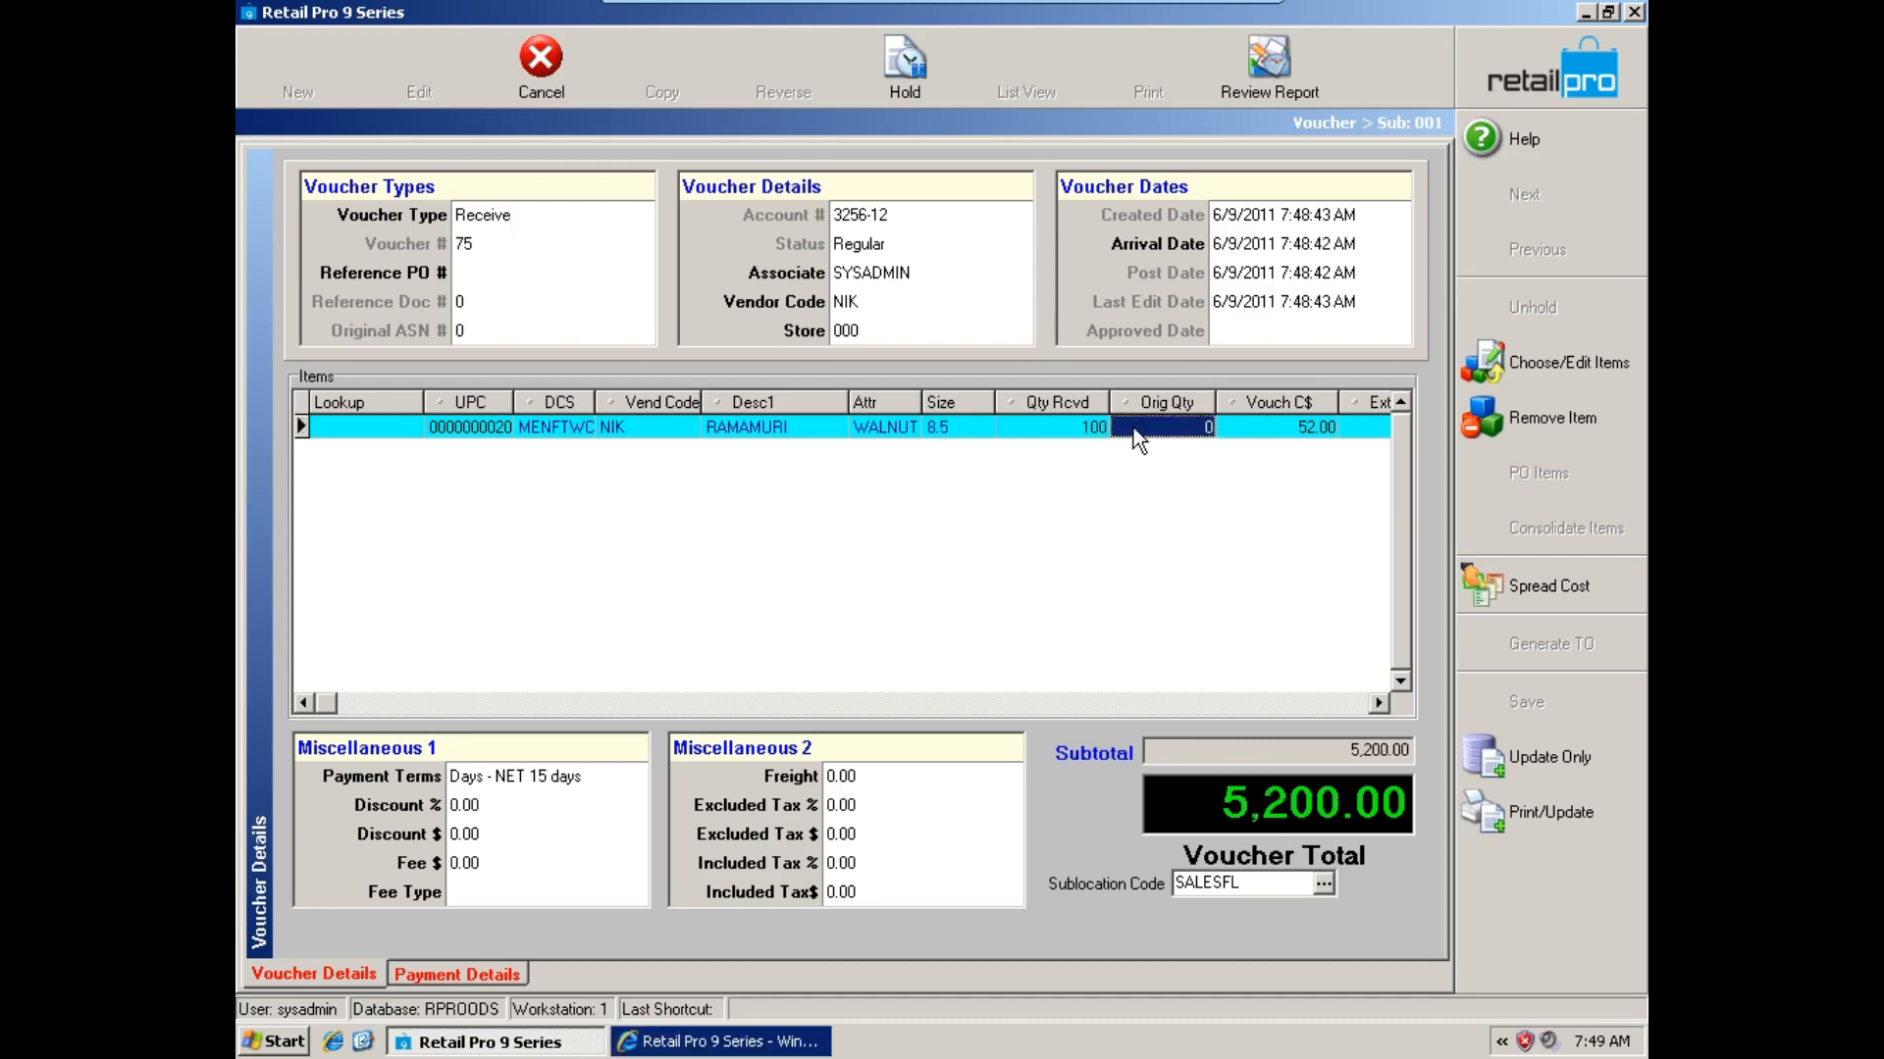
{"action": "left_click", "coordinate": [1528, 763]}
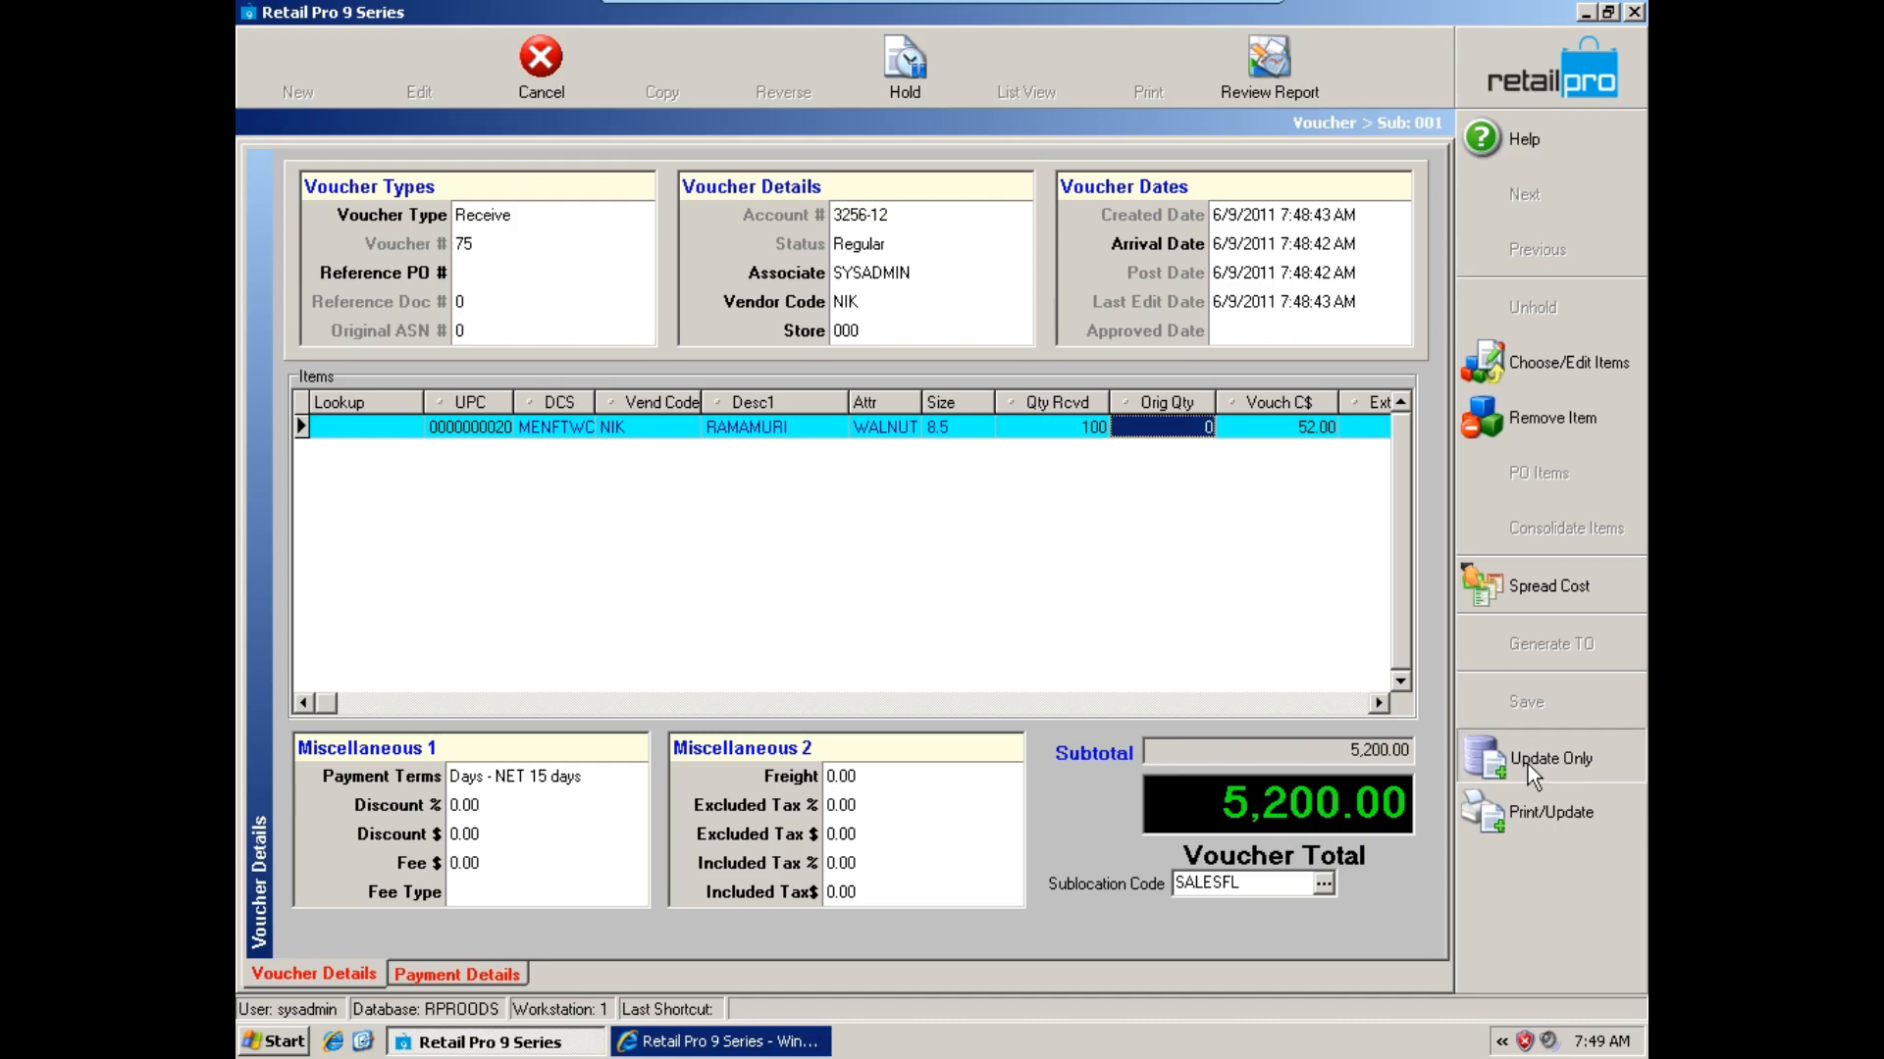
{"action": "left_click", "coordinate": [886, 574]}
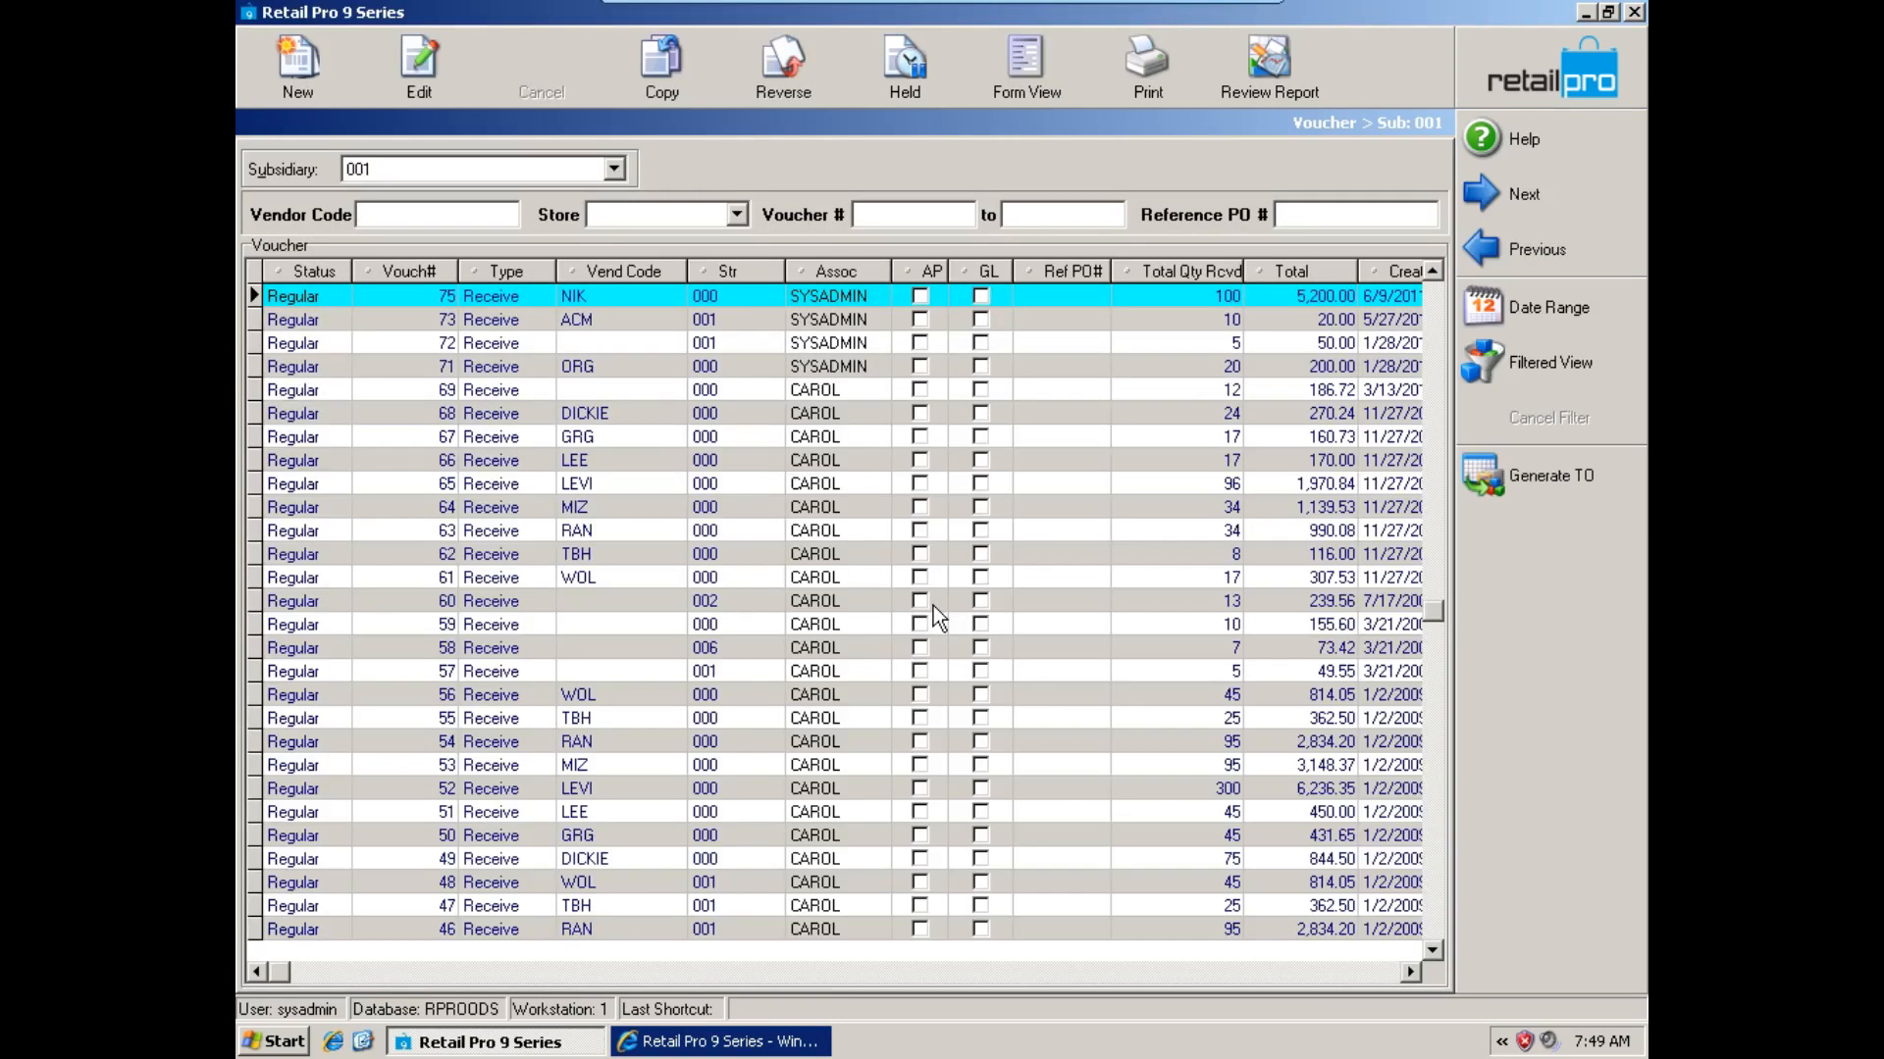
Leave the vouchers, open the merchandise inventory and search Description 1 for rama.
{"action": "left_click", "coordinate": [1496, 86]}
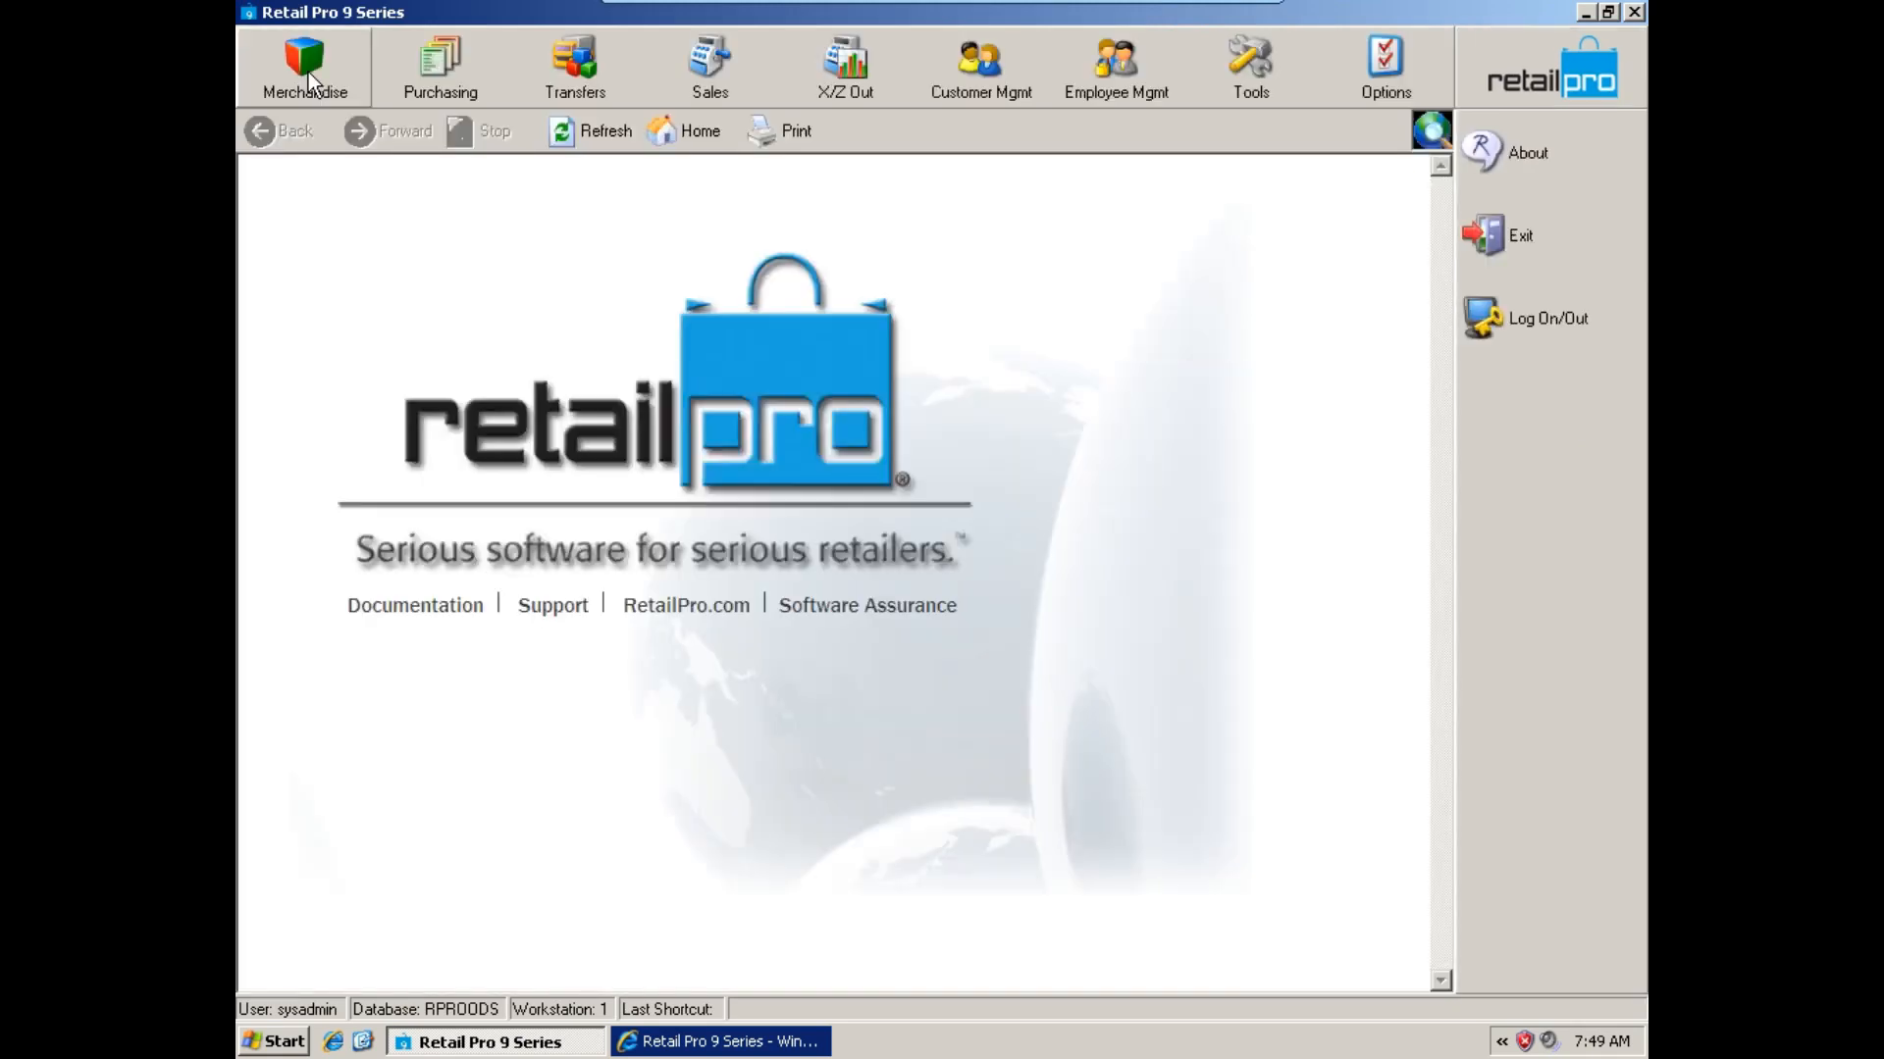
{"action": "left_click", "coordinate": [308, 73]}
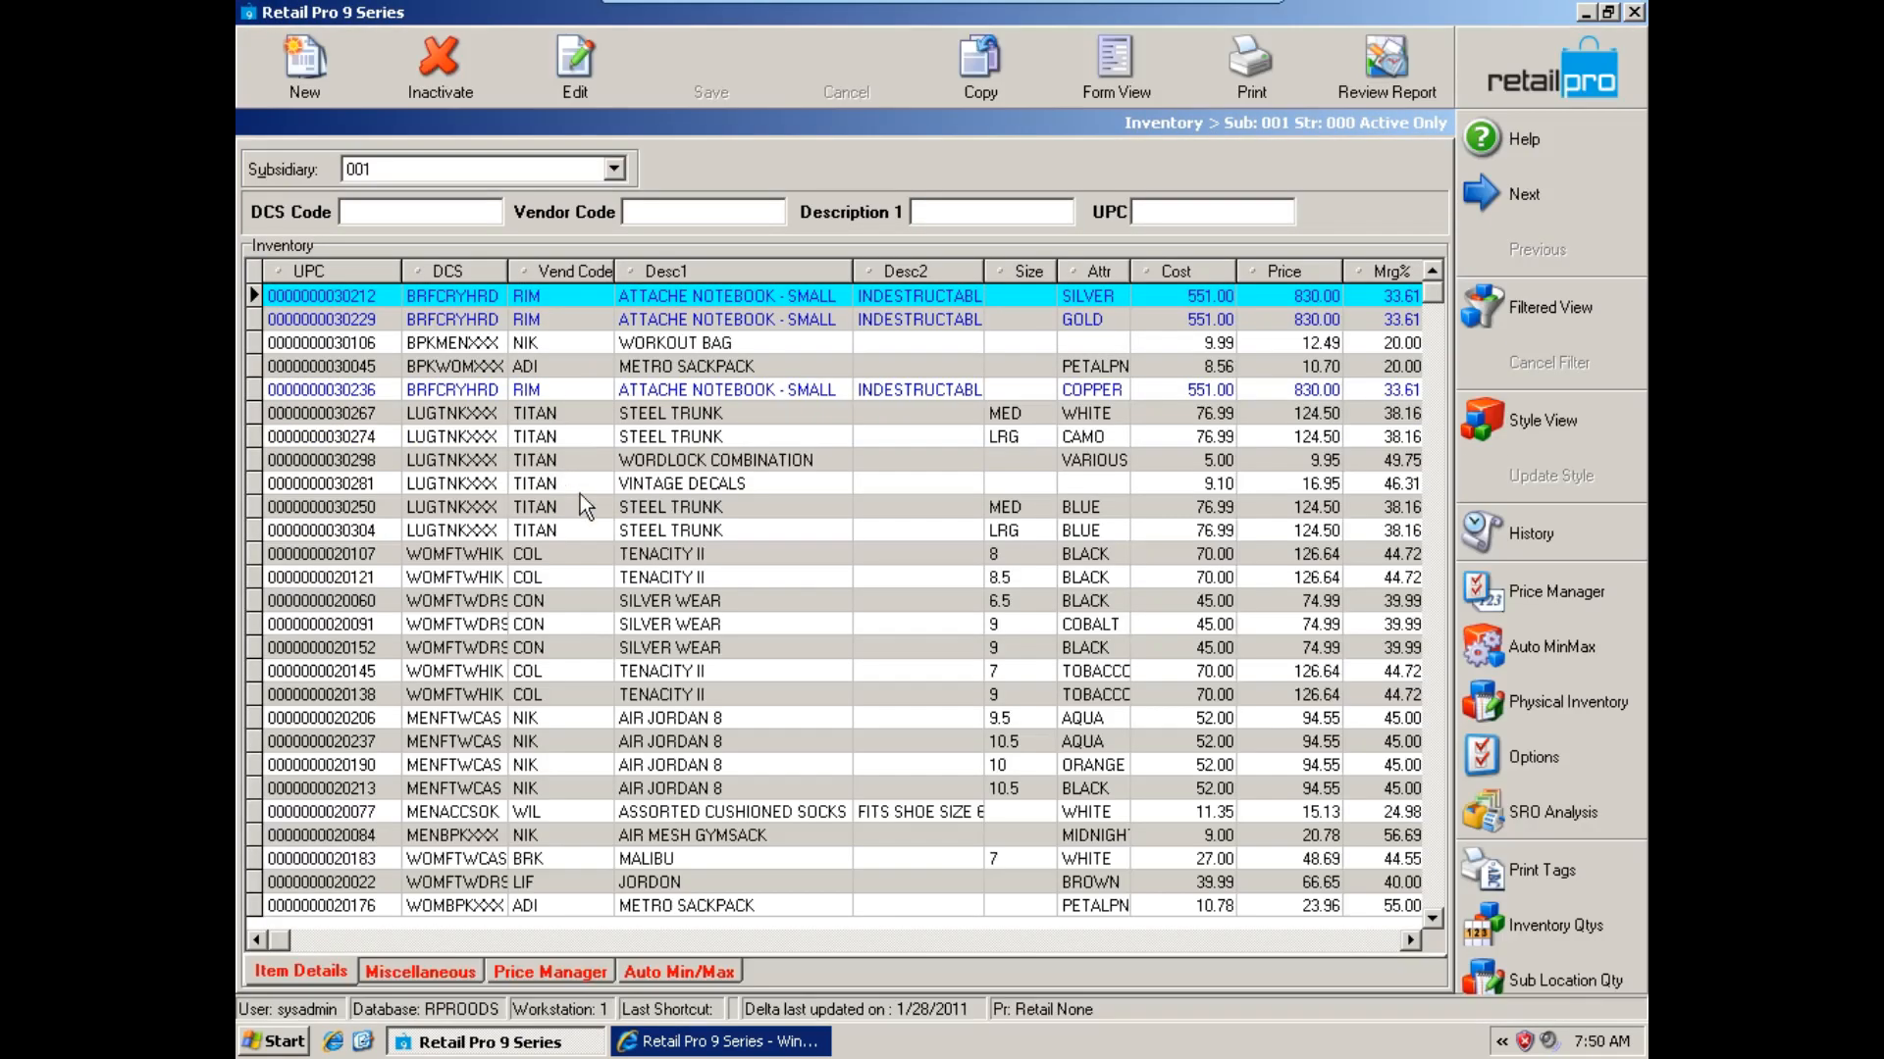
{"action": "left_click", "coordinate": [957, 212]}
{"action": "type", "text": "rama"}
{"action": "key", "text": "Return"}
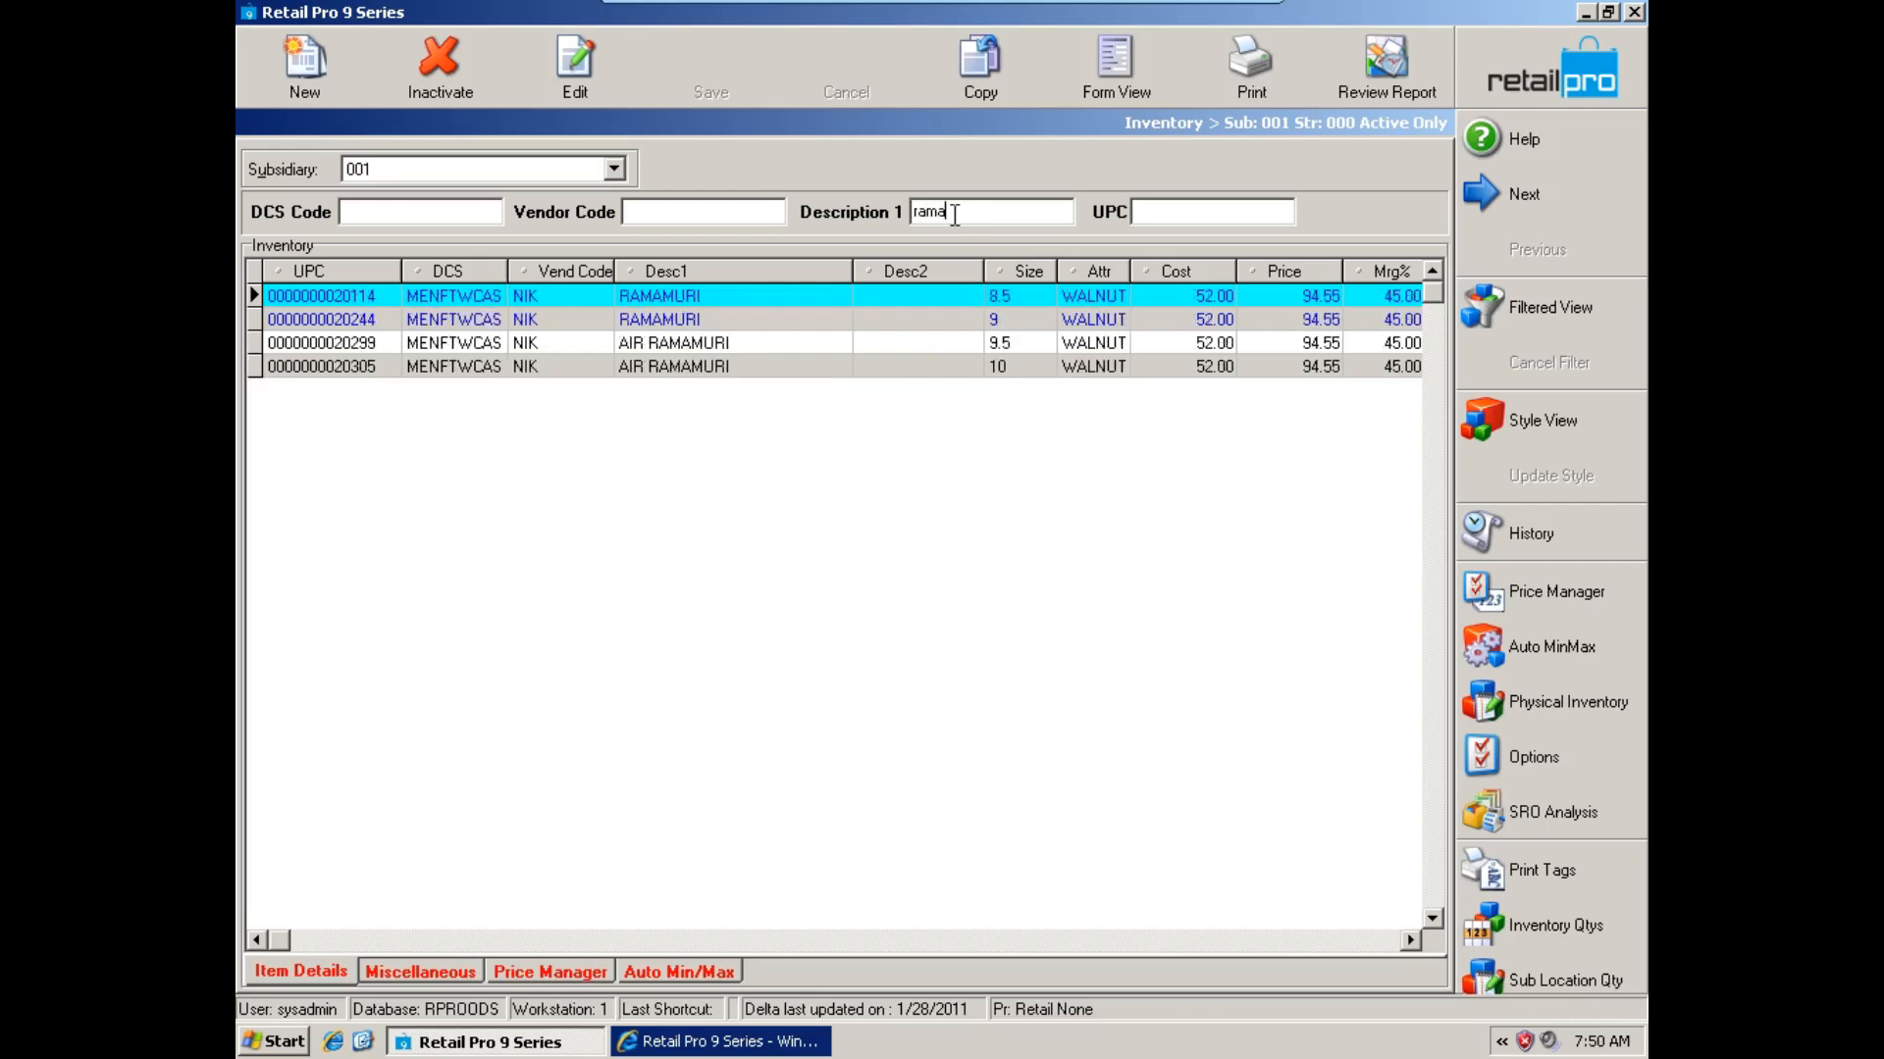
Examine the sub location quantity of the size 8.5 RAMAMURI item and close its sub location window.
{"action": "left_click", "coordinate": [718, 298]}
{"action": "left_click", "coordinate": [1540, 980]}
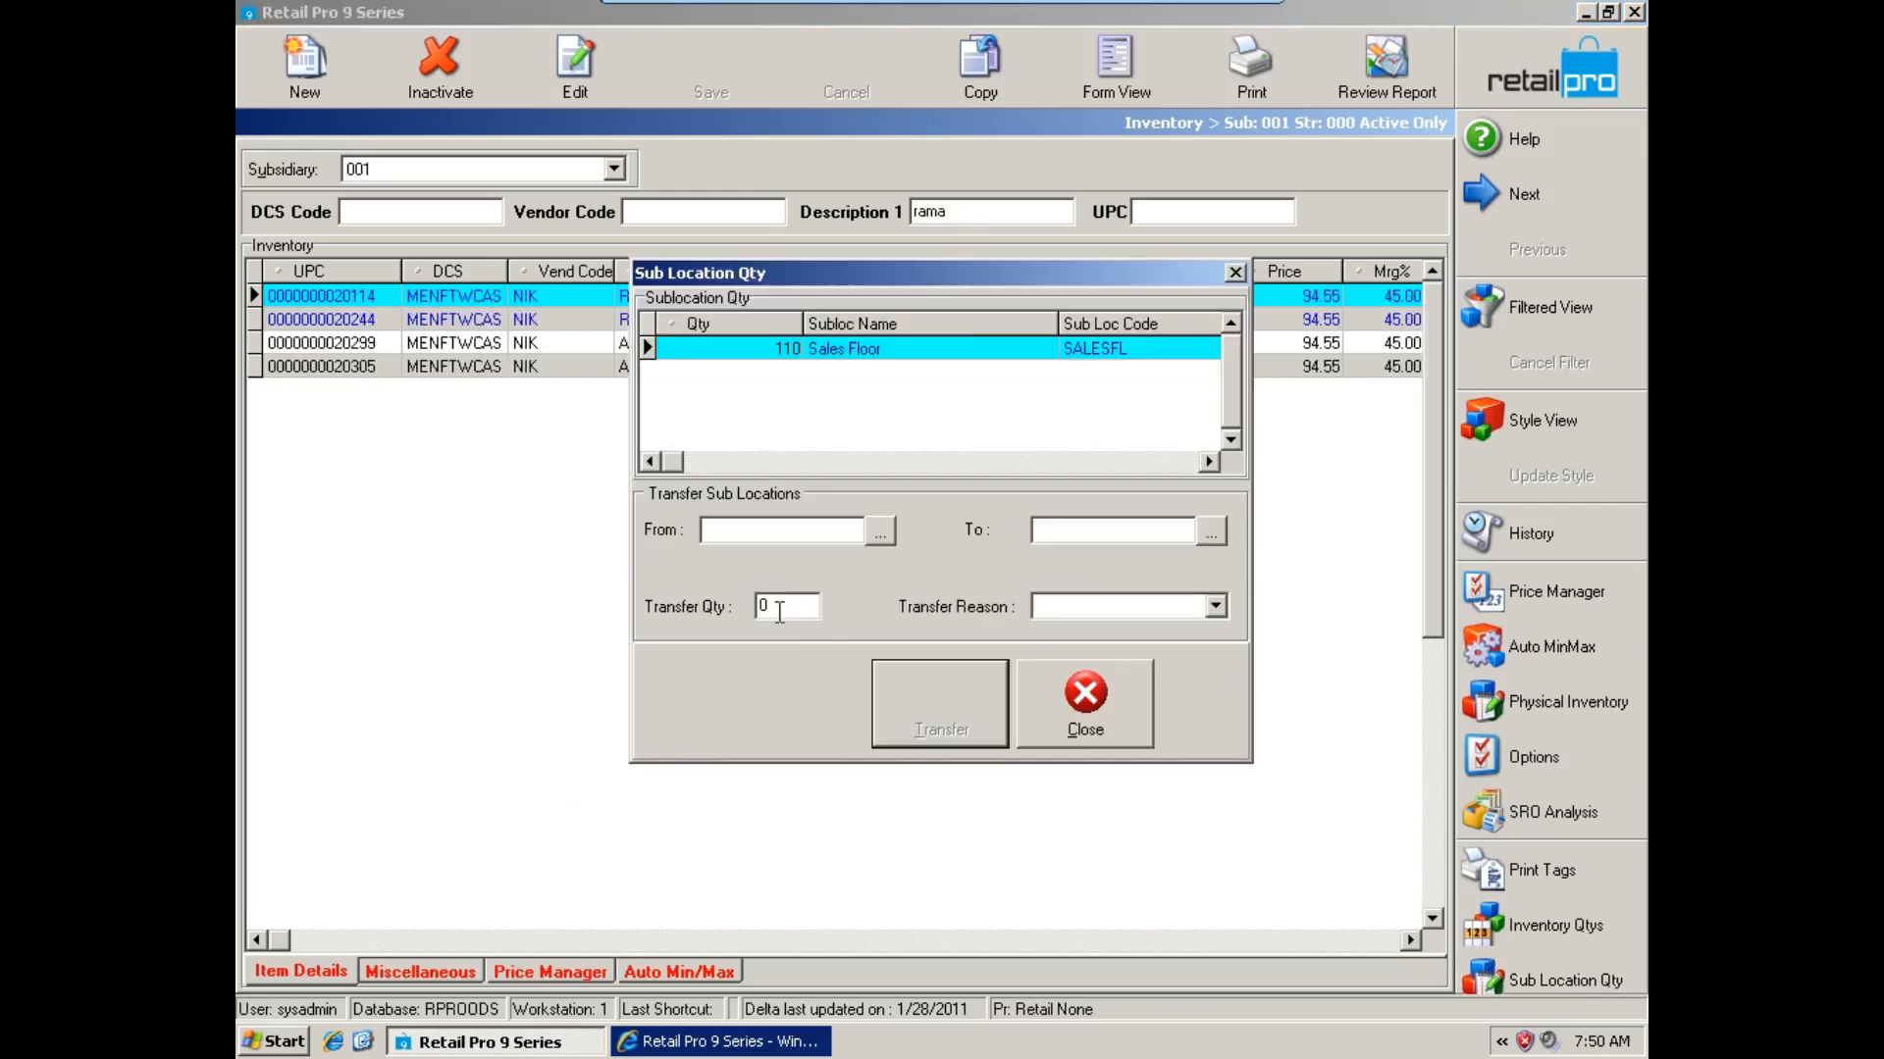
{"action": "left_click_drag", "start_coordinate": [916, 275], "coordinate": [875, 281]}
{"action": "left_click", "coordinate": [740, 354]}
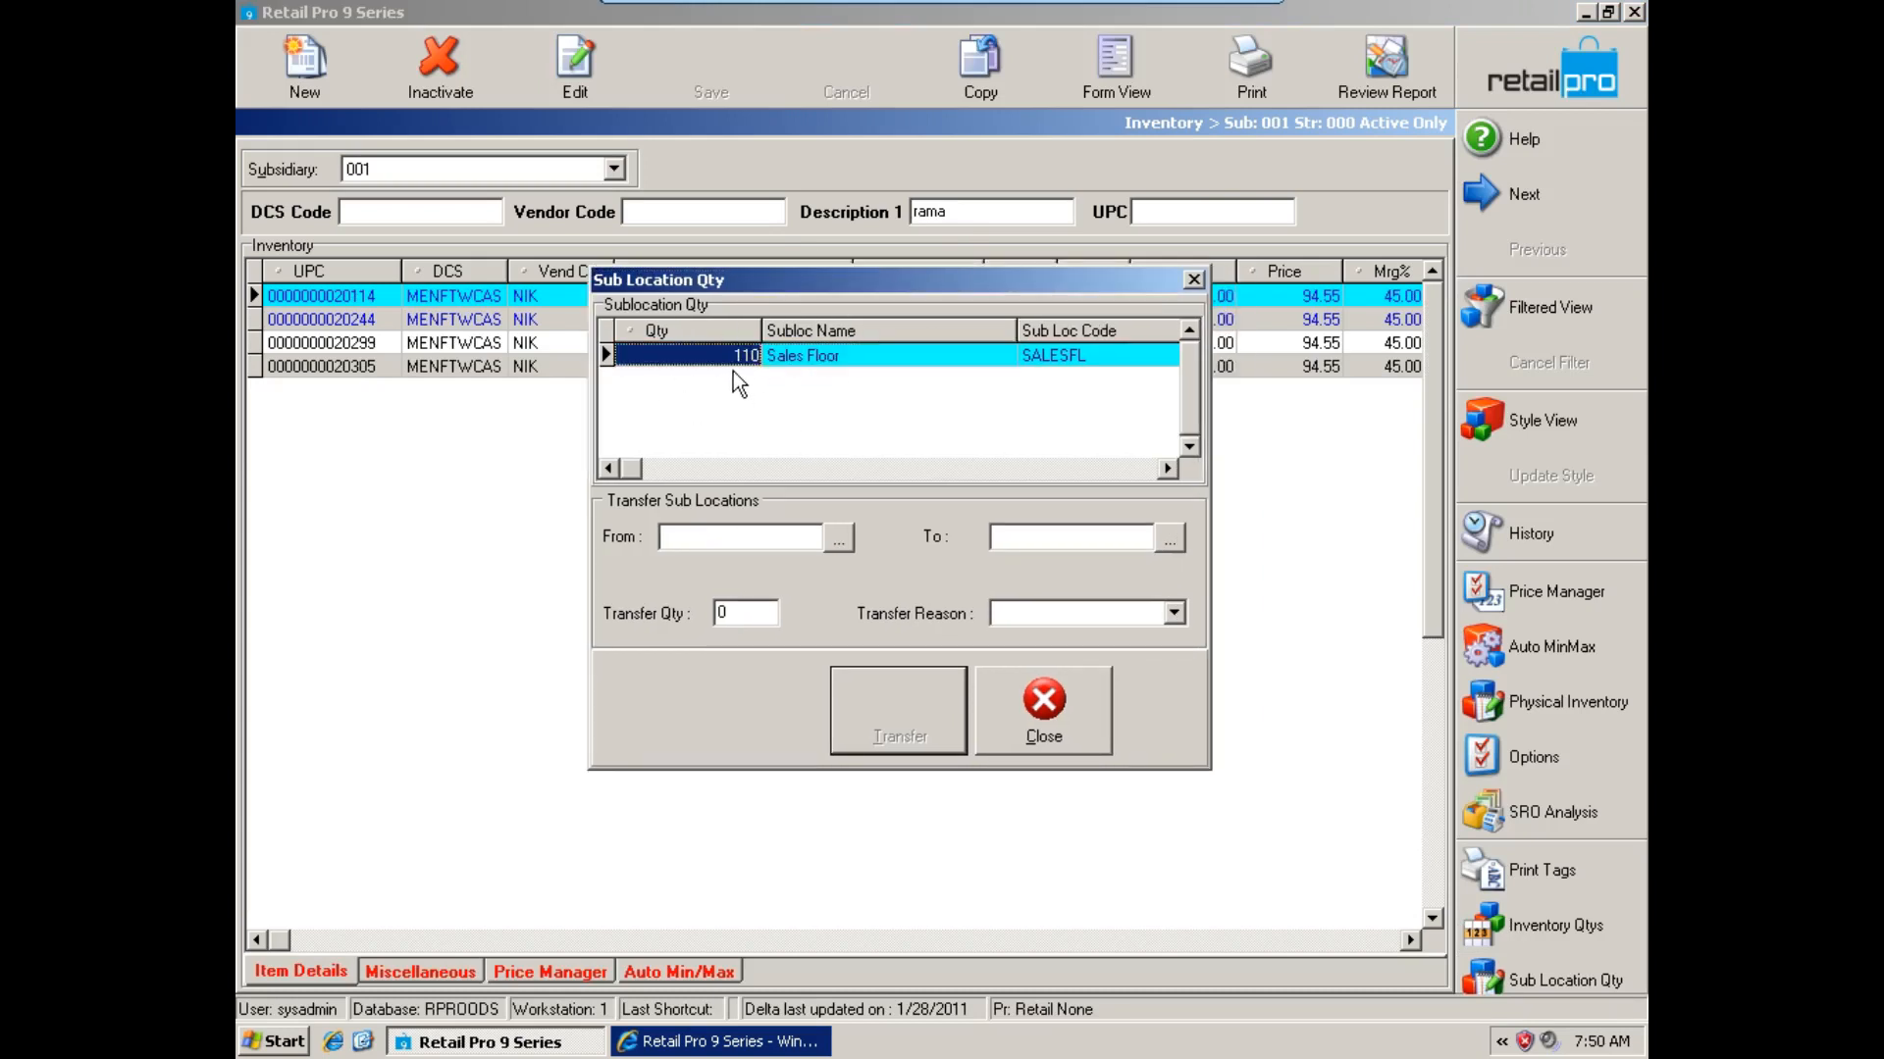
{"action": "left_click", "coordinate": [806, 361]}
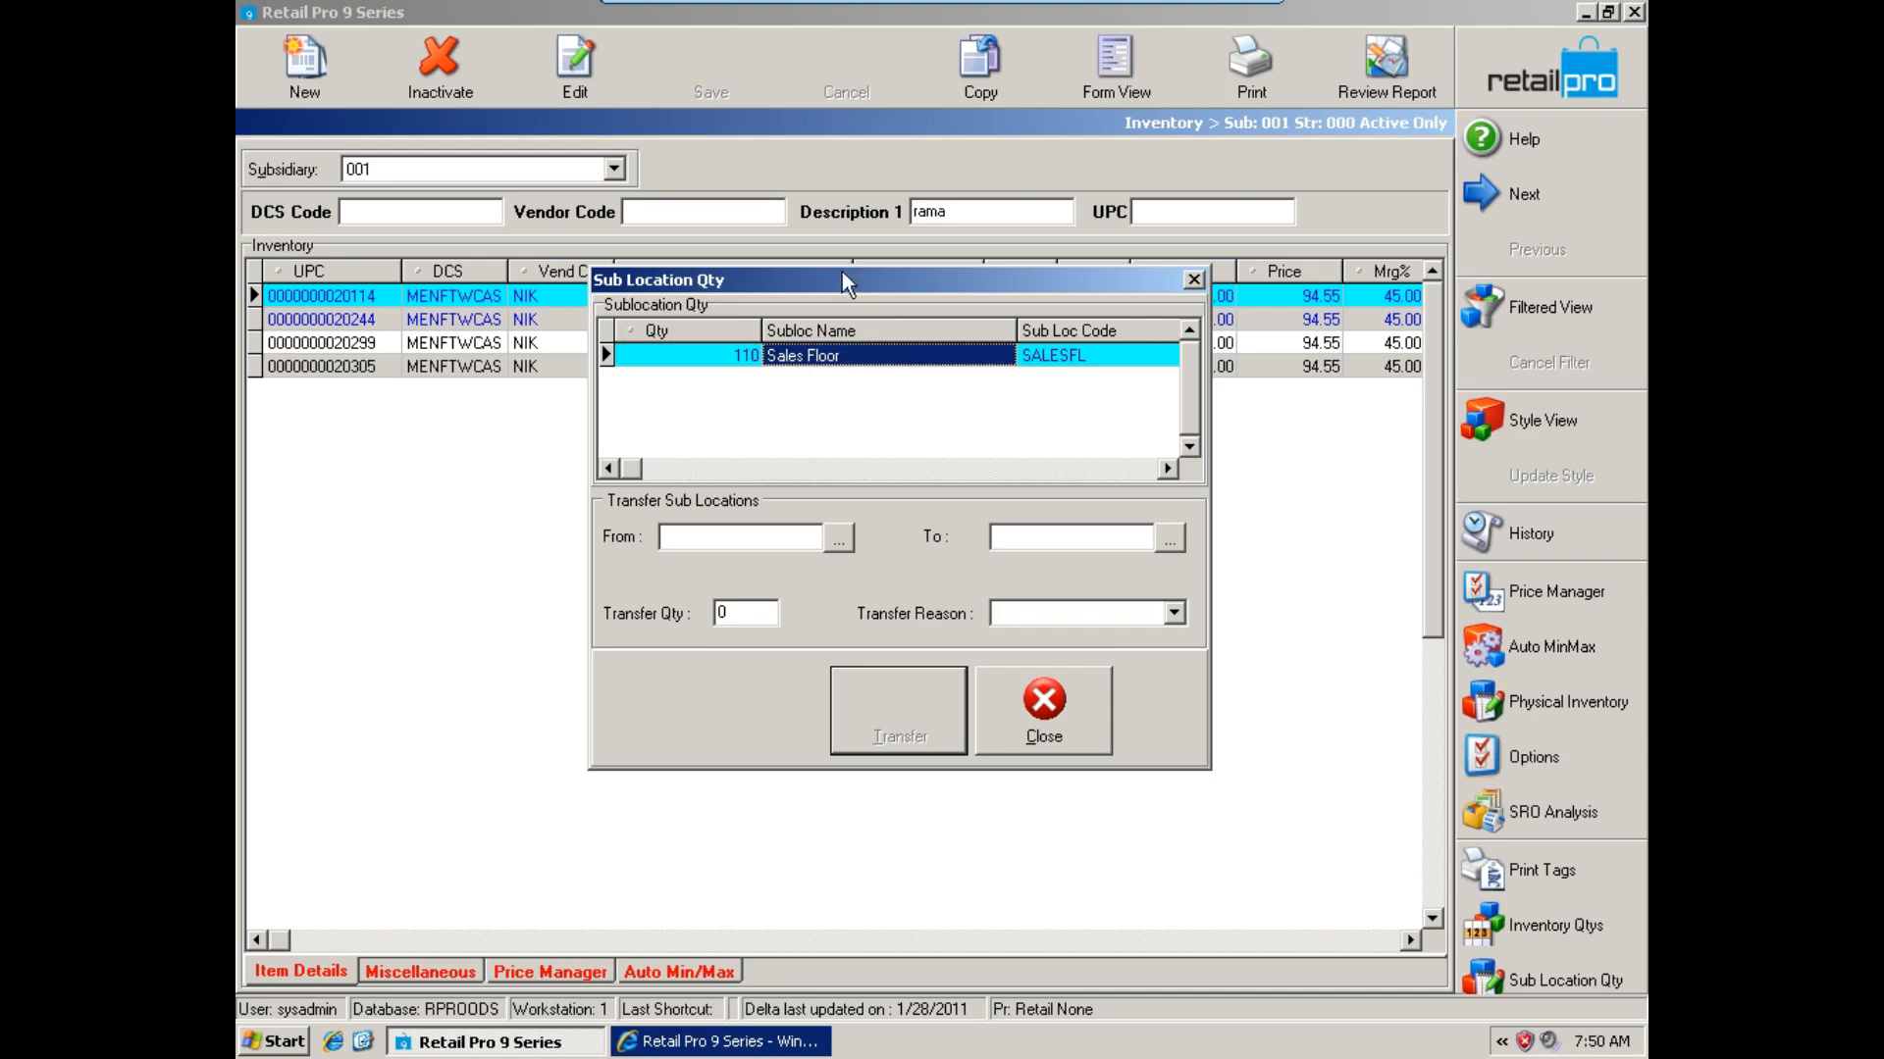
{"action": "left_click_drag", "start_coordinate": [842, 279], "coordinate": [829, 331]}
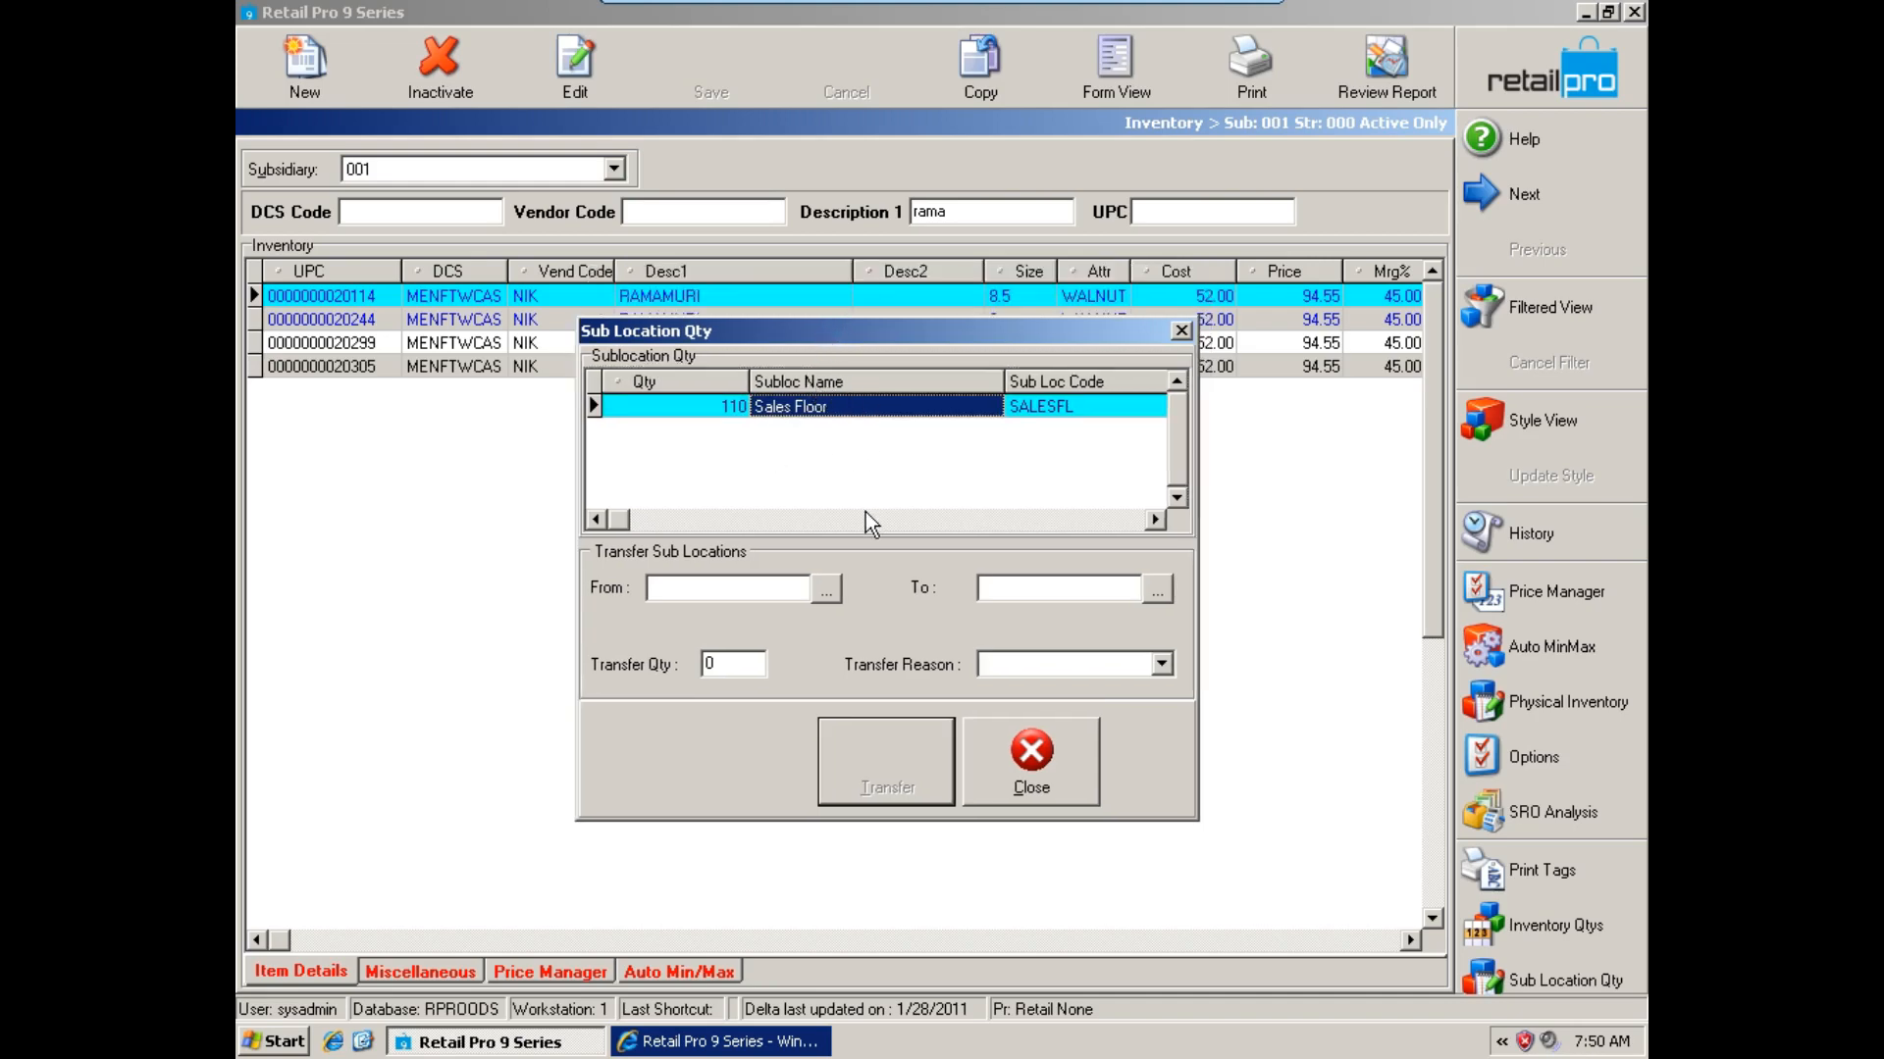
{"action": "left_click", "coordinate": [1044, 728]}
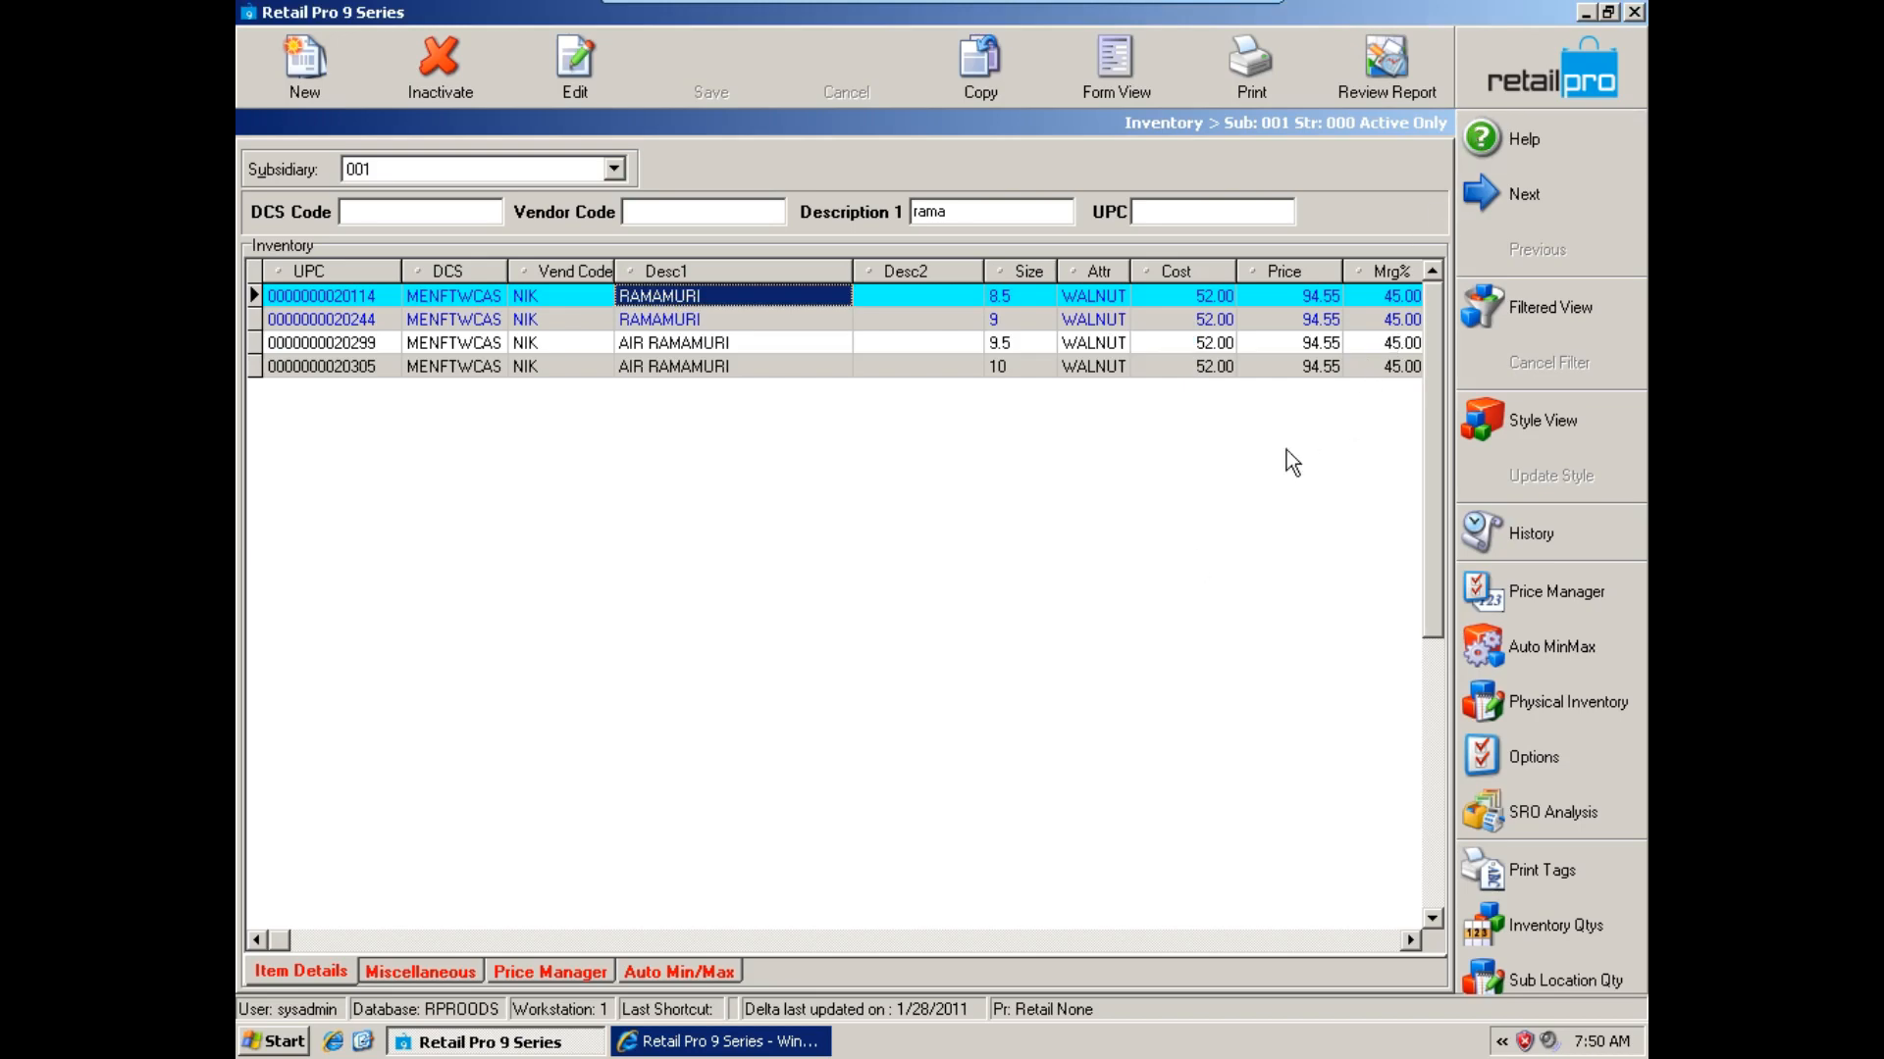